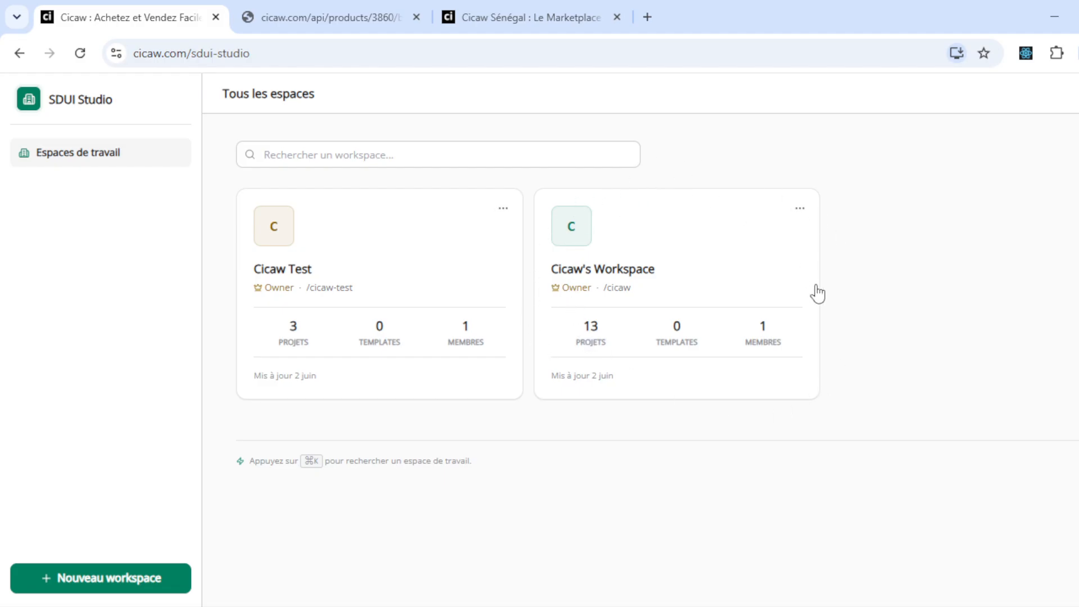
- Open Cicaw's Workspace and go to the second page of projects
click(635, 315)
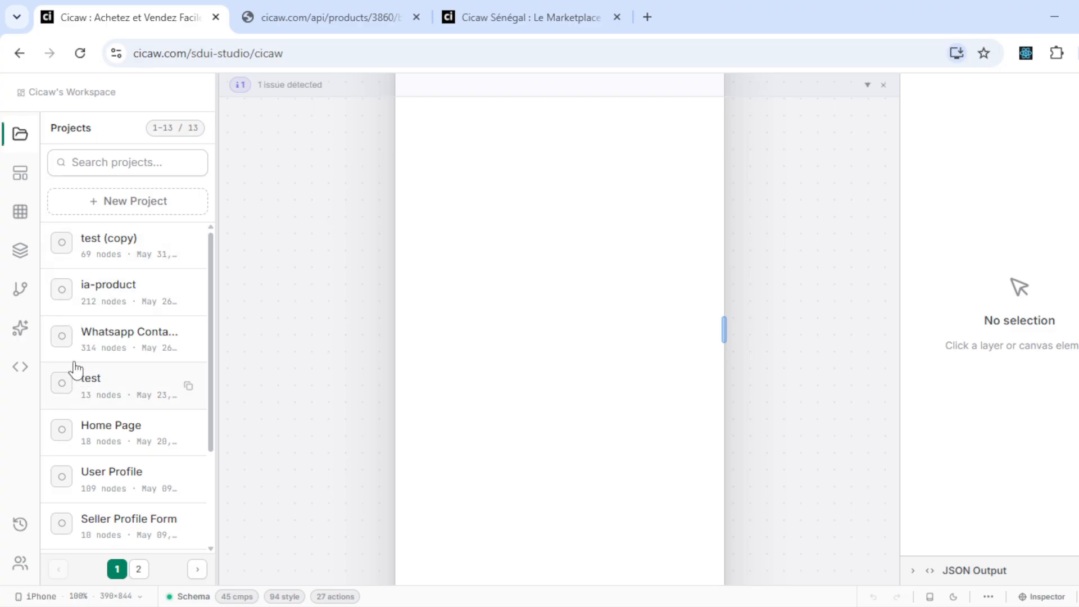
scroll(74, 360, down, 3)
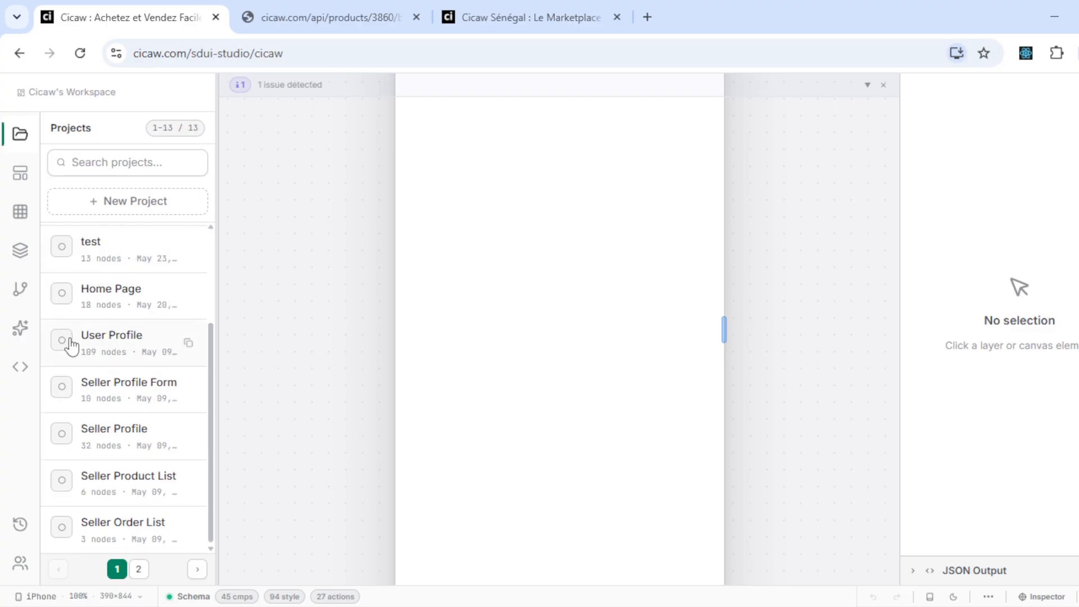
click(138, 568)
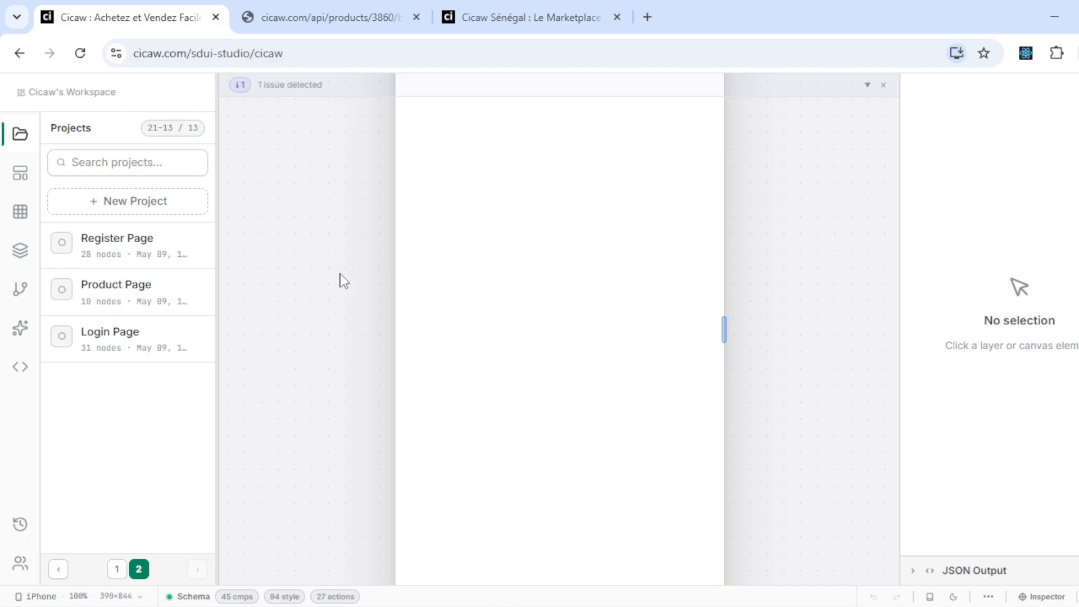
drag(339, 274, 330, 368)
scroll(330, 368, down, 2)
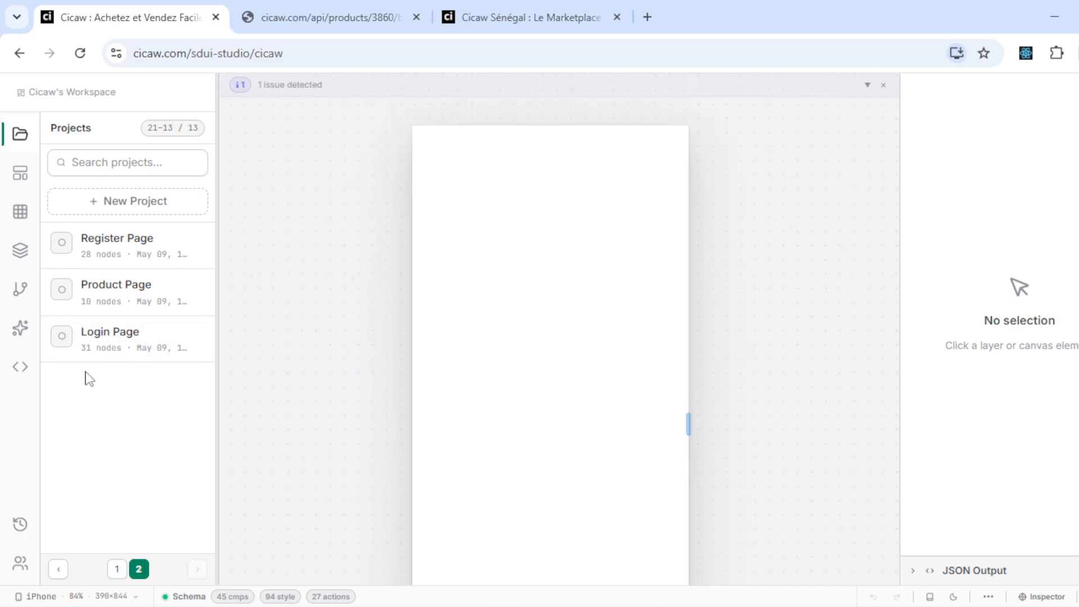
- Open the Login Page project, widen its phone preview, and switch to the marketplace tab
click(104, 349)
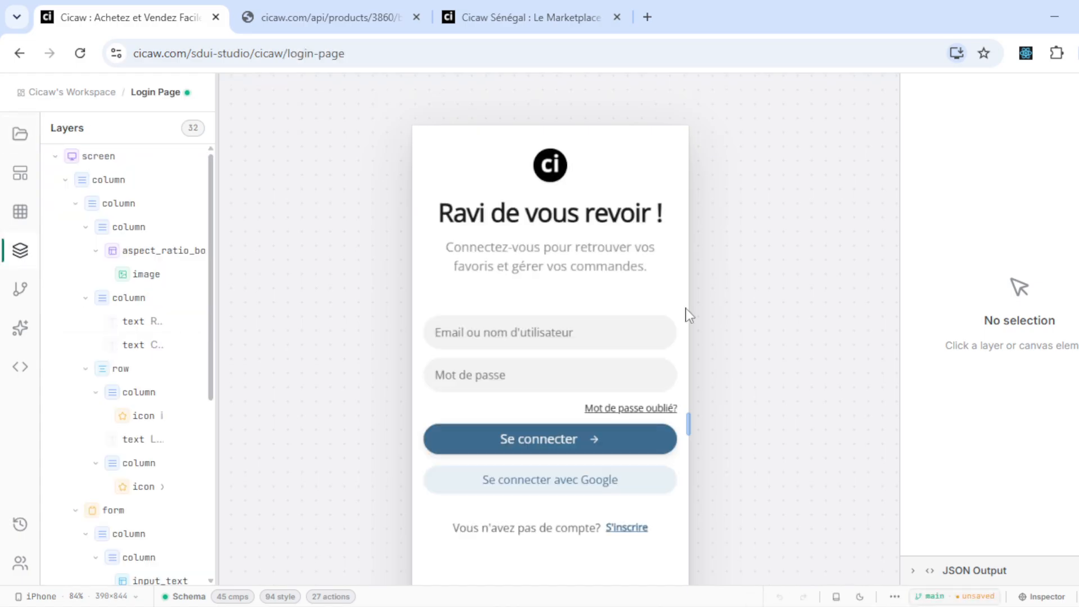
drag(689, 427, 793, 417)
click(466, 3)
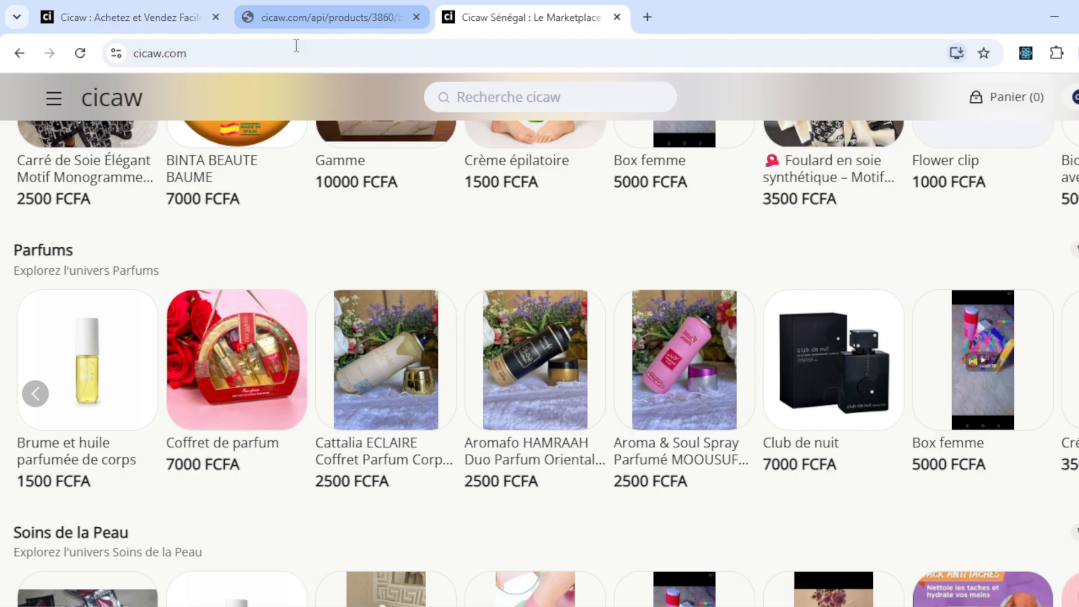
- Load cicaw.com/login in the website tab and move that tab to the second position
click(296, 49)
text(https://www.cicaw.com/)
text(lo)
key(Return)
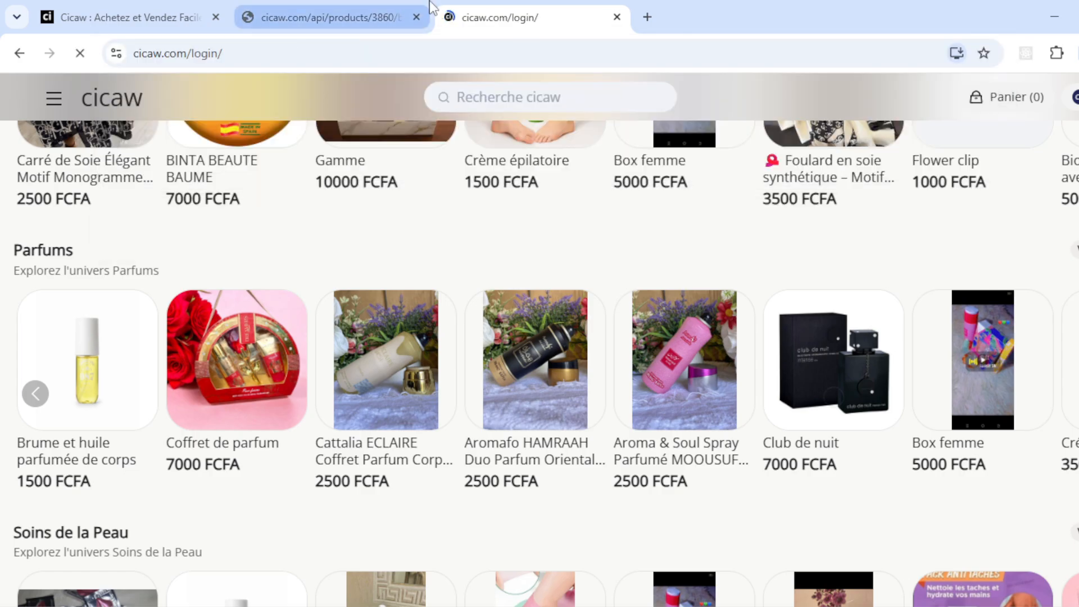
drag(542, 14, 336, 5)
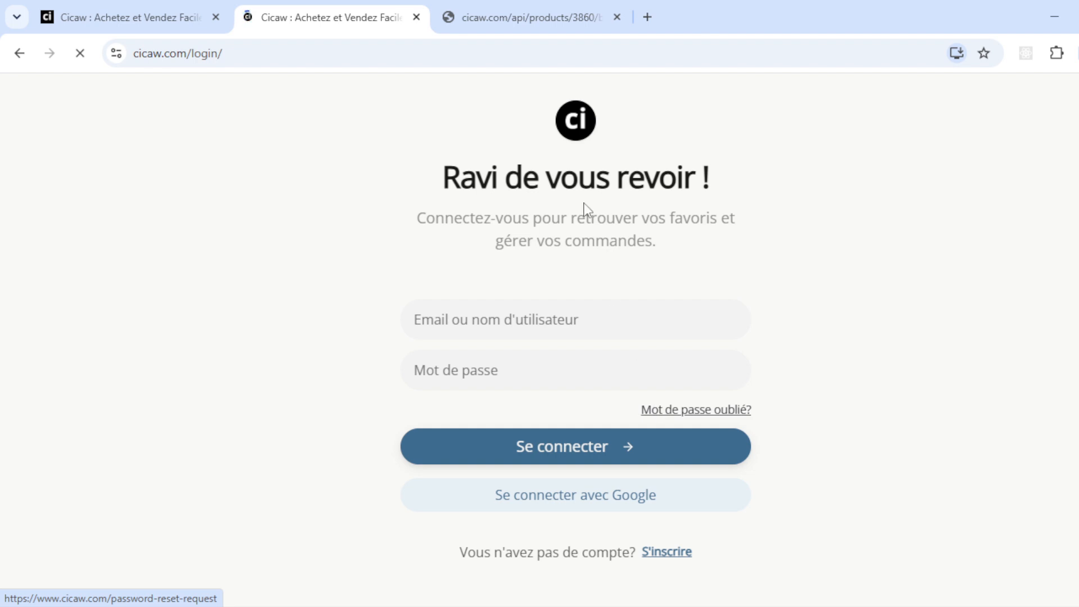
- Compare the editor with the live login page, then widen the Layers panel to show previews
click(116, 3)
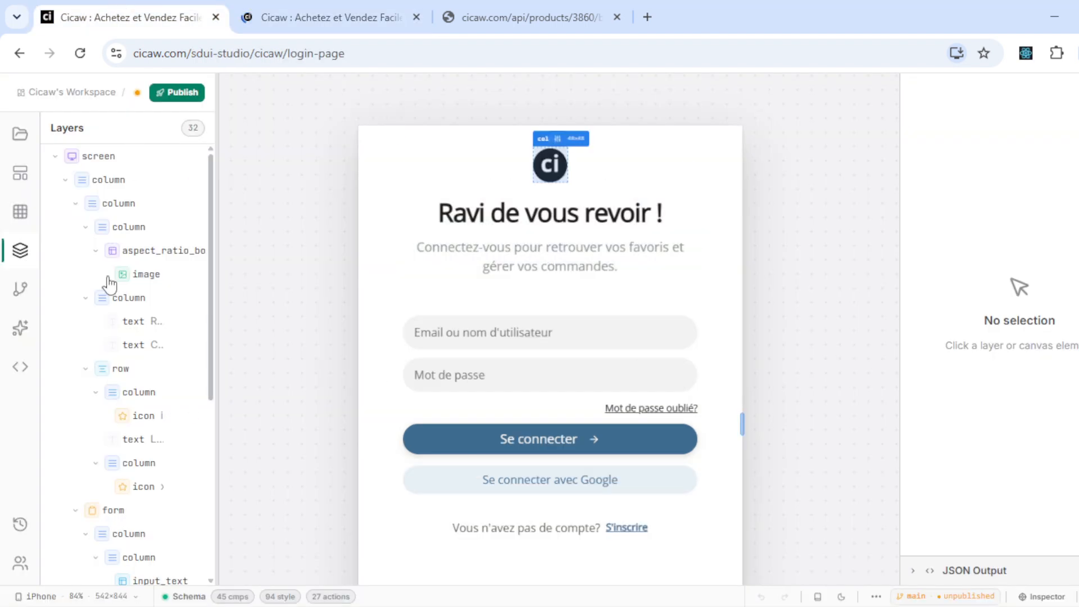
scroll(126, 397, down, 4)
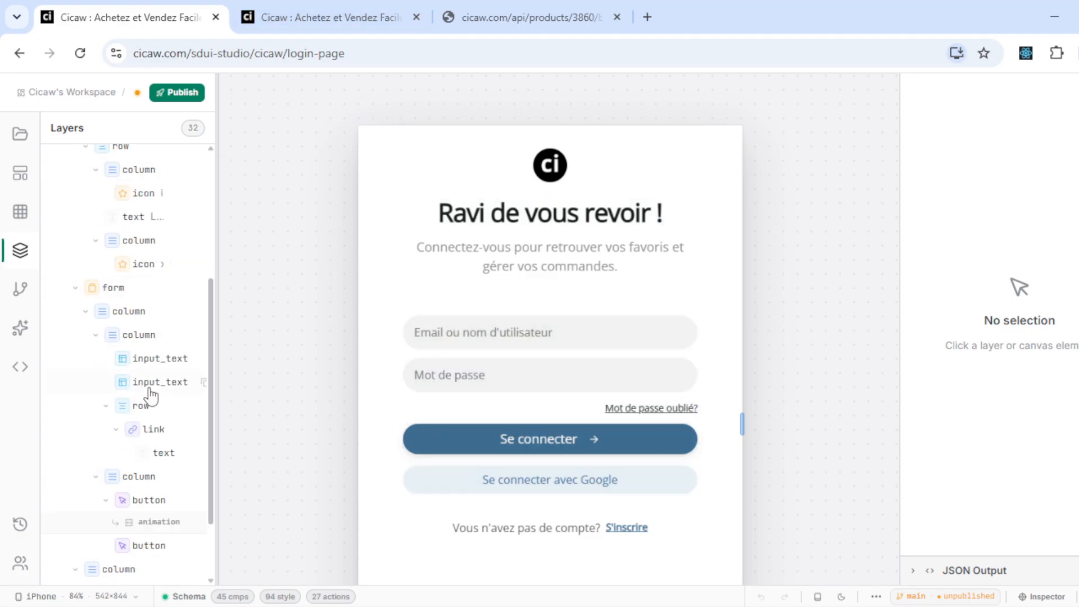
click(326, 13)
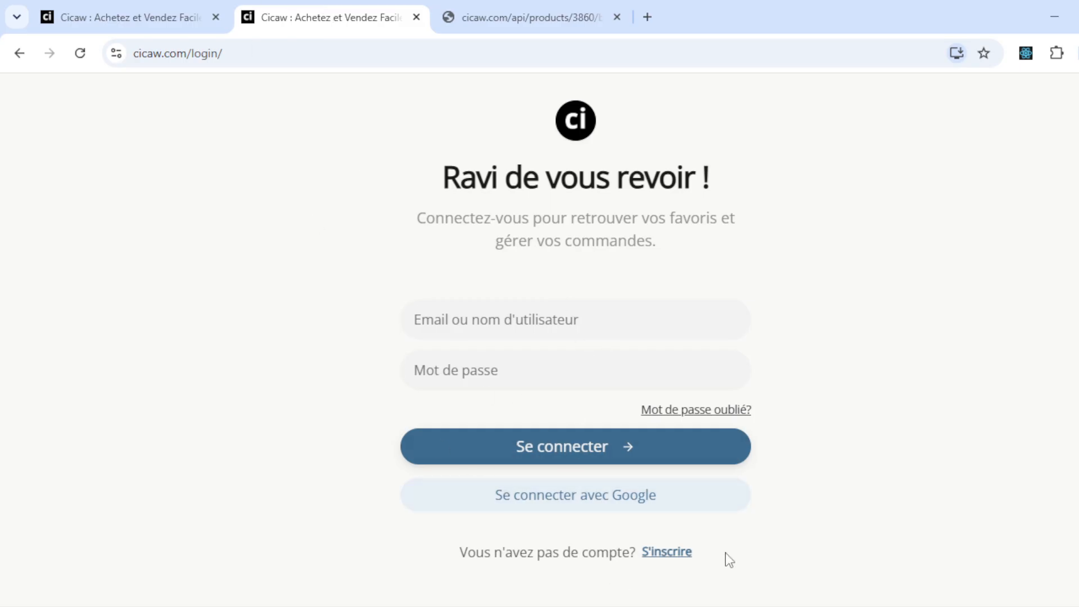
click(65, 4)
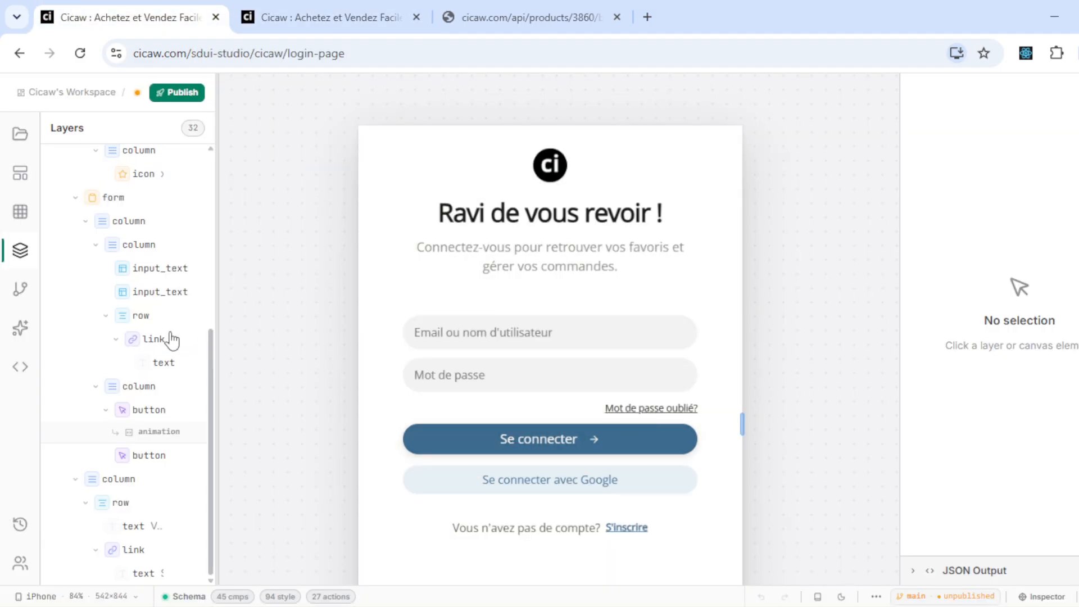
drag(217, 271, 288, 273)
scroll(147, 198, up, 5)
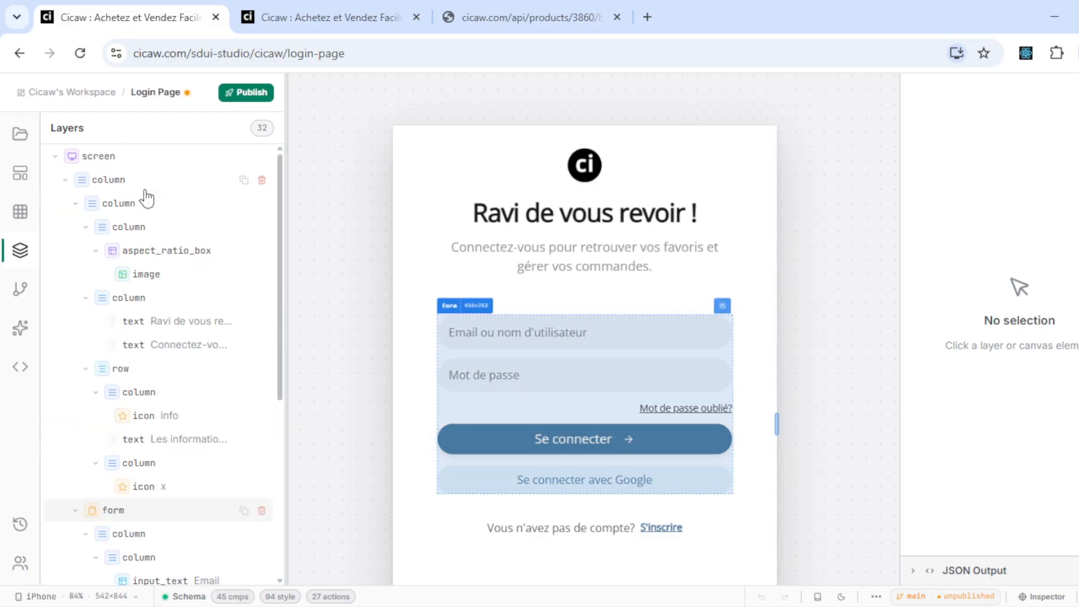
click(20, 134)
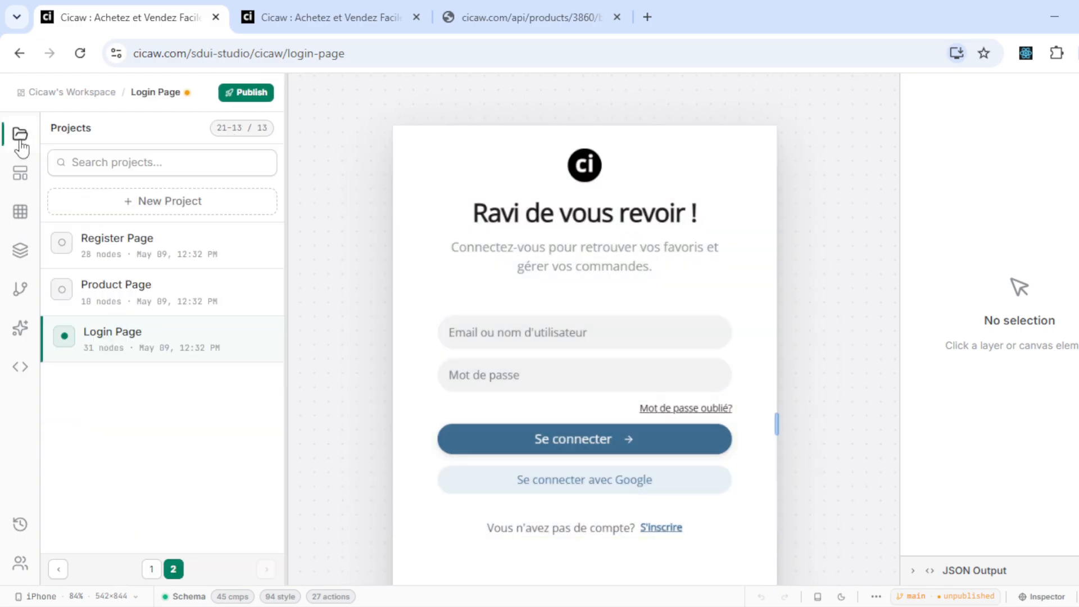
- Start a new project, cancel it, and narrow the projects side panel
click(172, 203)
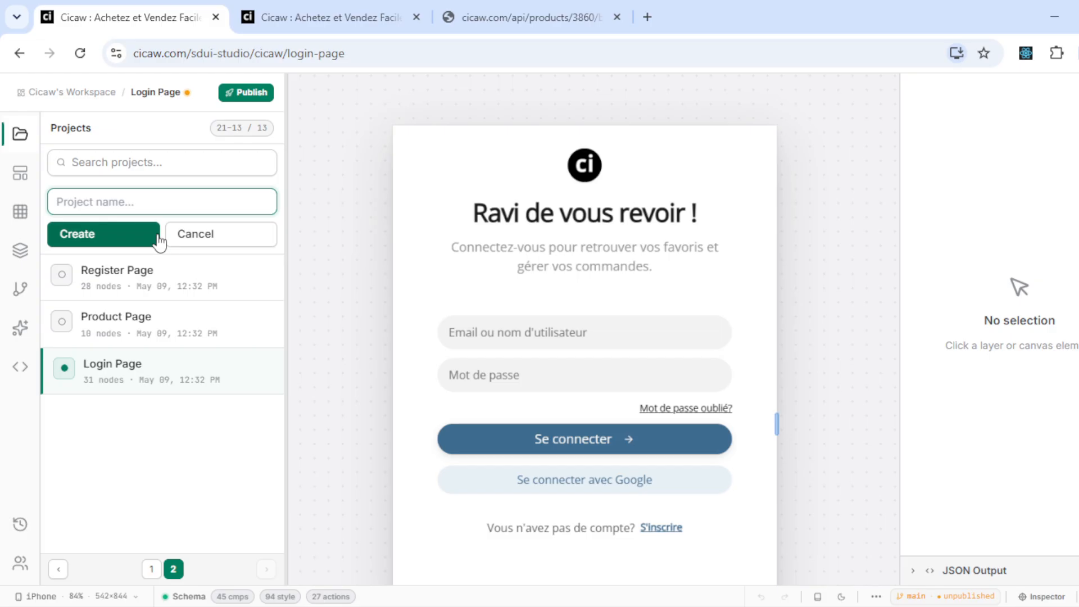
click(230, 233)
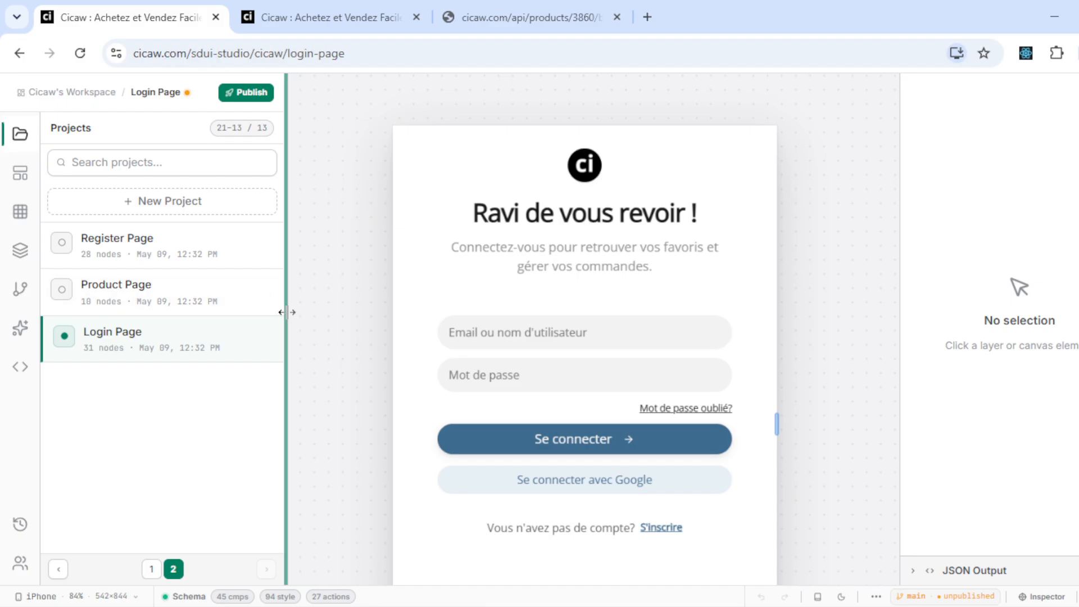
drag(284, 311, 251, 306)
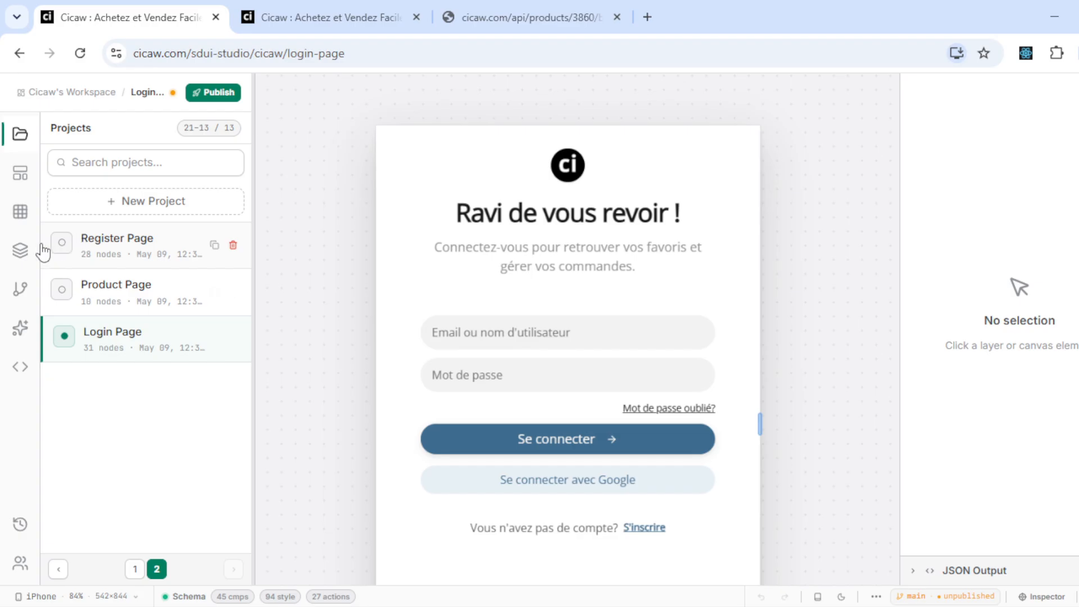
- Scroll through the Login Page layer tree, then view the branch list with main and stagging
click(20, 250)
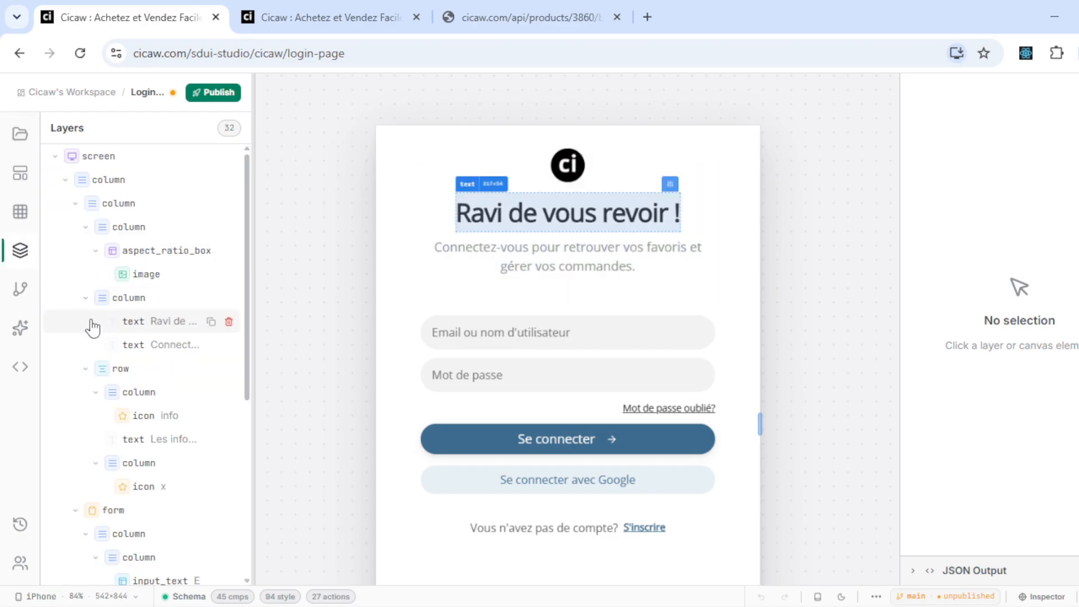
scroll(114, 419, down, 5)
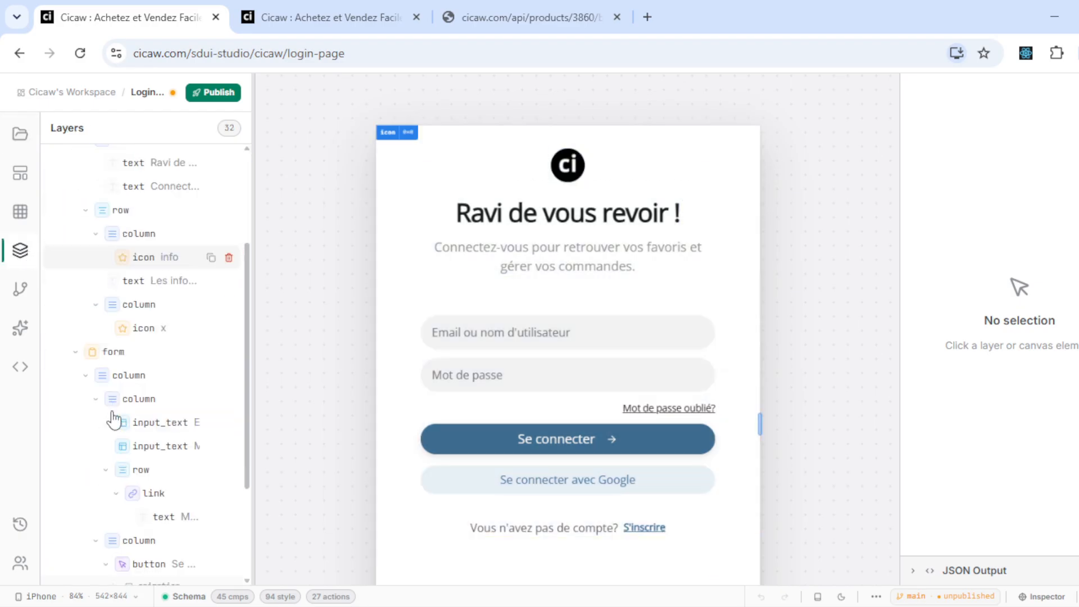
scroll(114, 419, down, 1)
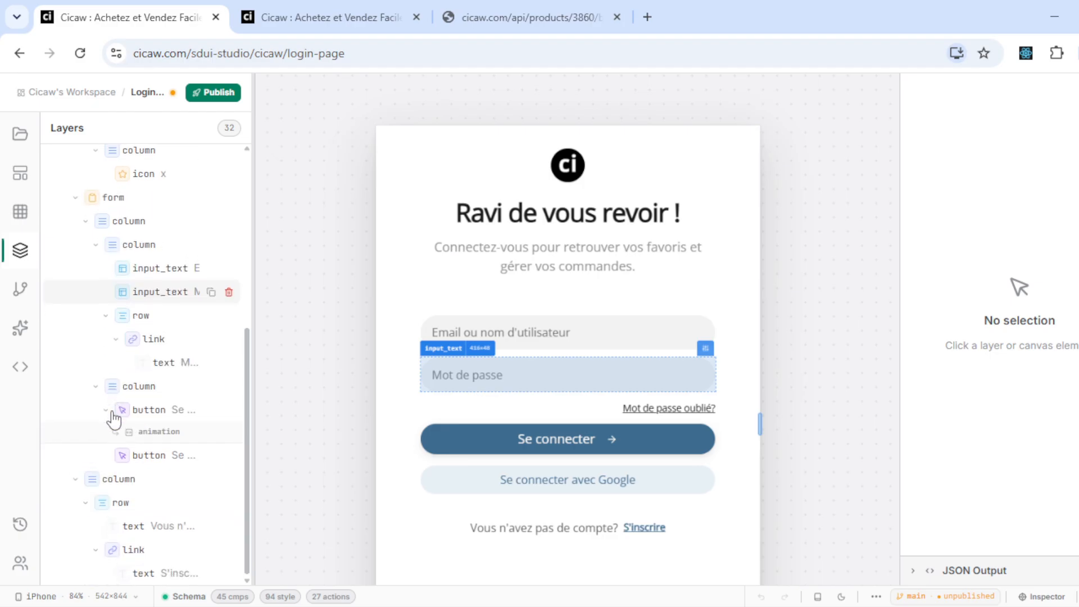
scroll(114, 418, up, 5)
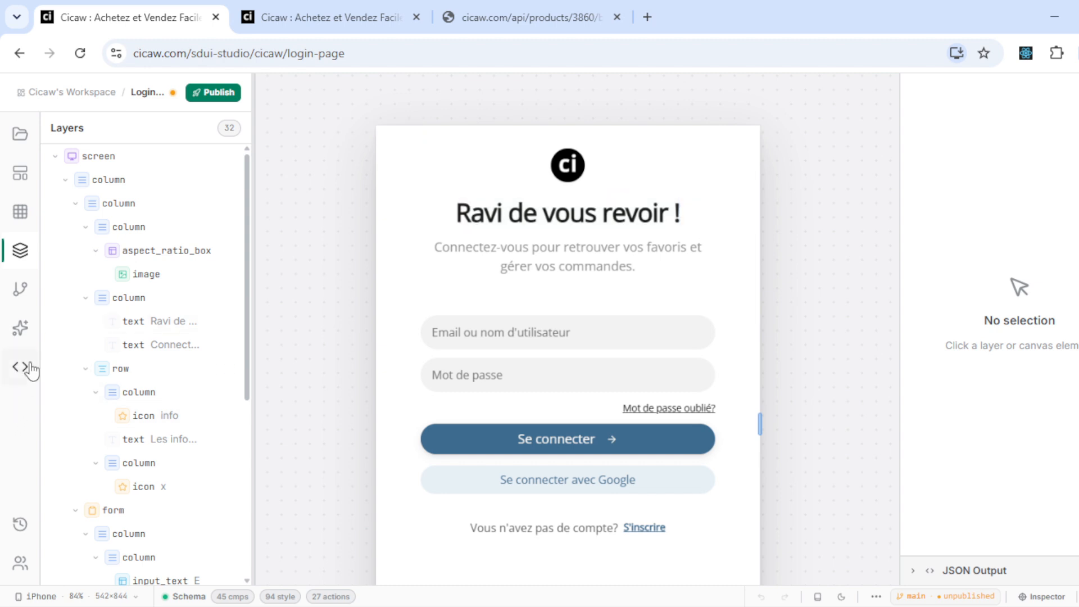
click(25, 293)
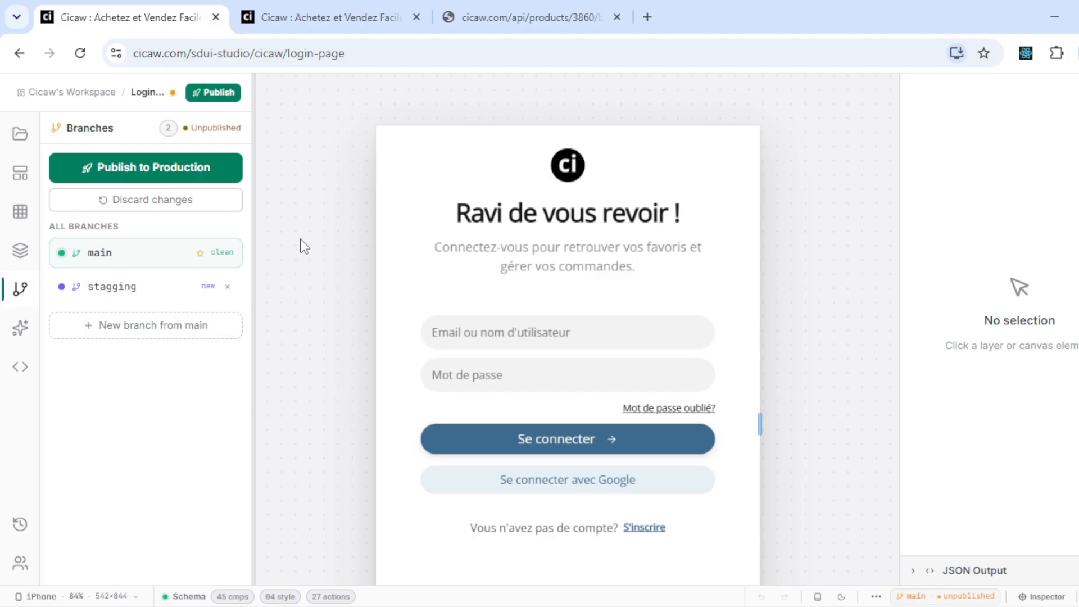
mouse_move(291, 308)
mouse_down()
mouse_move(293, 260)
mouse_move(291, 288)
mouse_up()
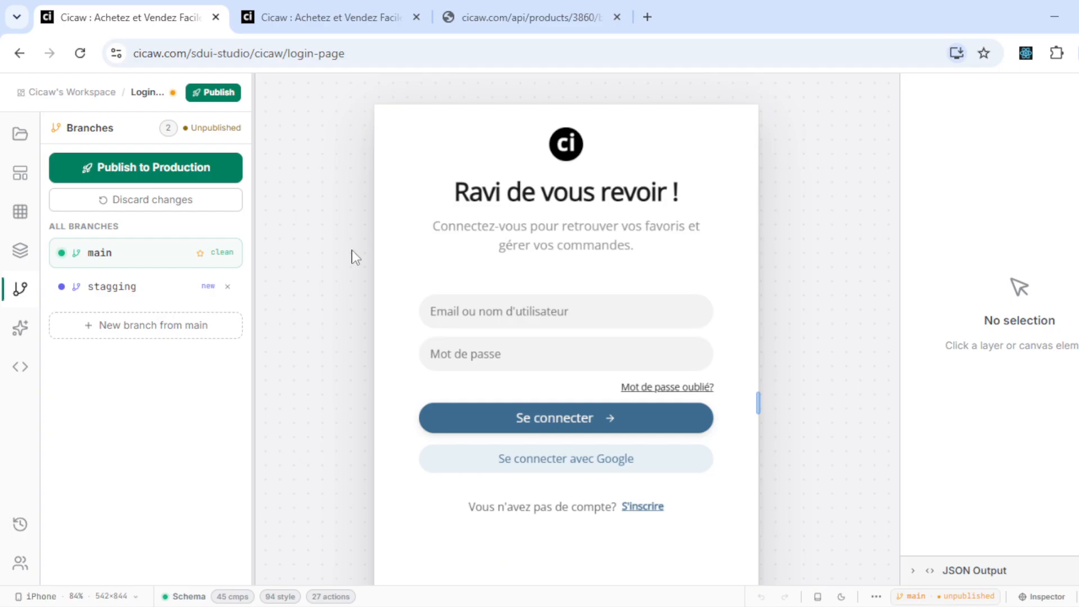
scroll(332, 261, down, 3)
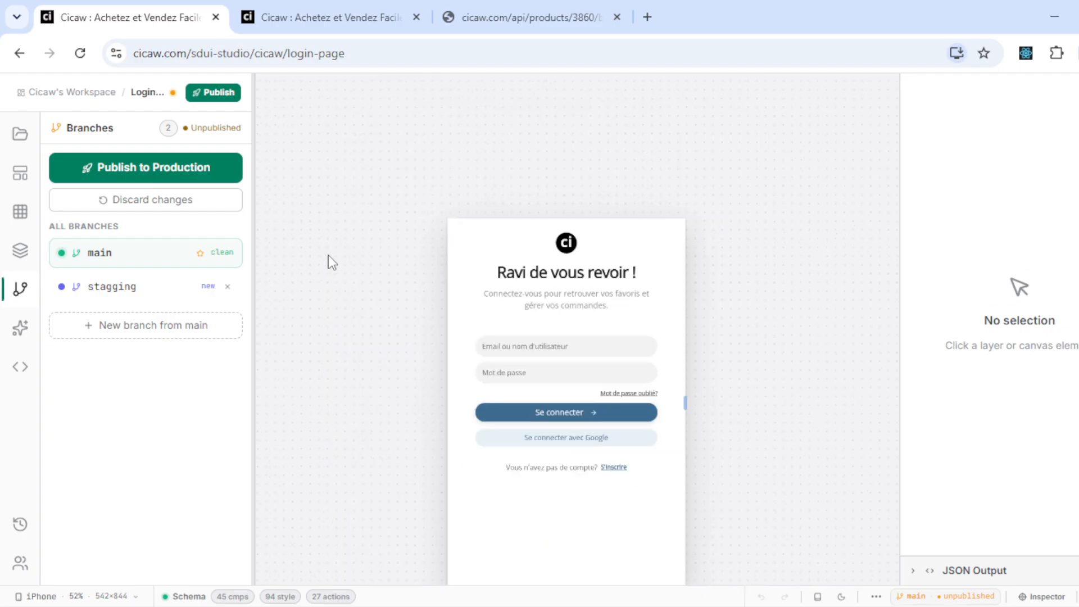
scroll(332, 261, up, 3)
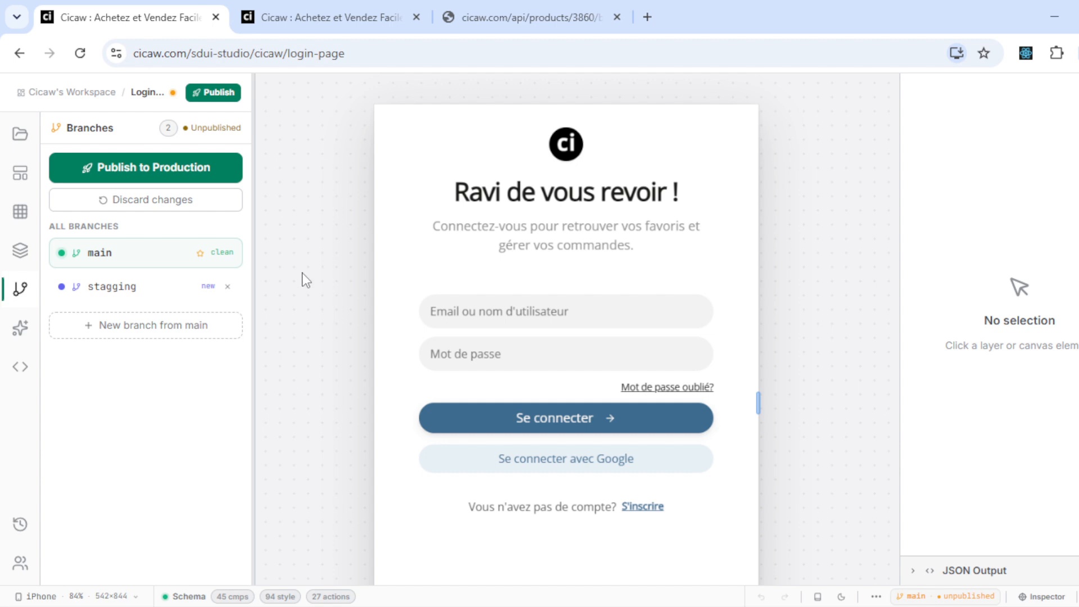
click(19, 252)
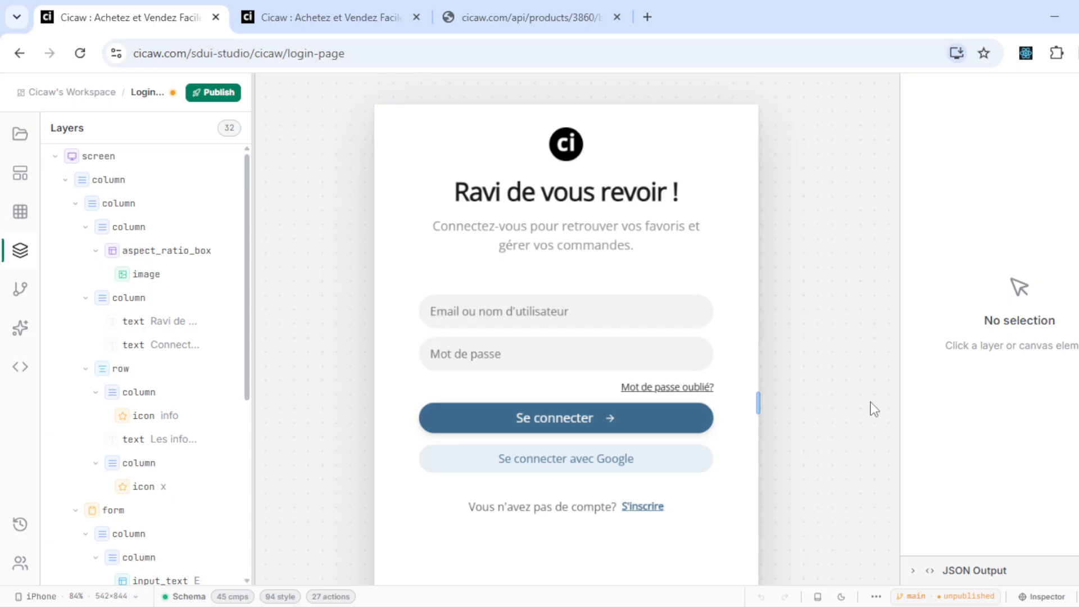
click(1041, 597)
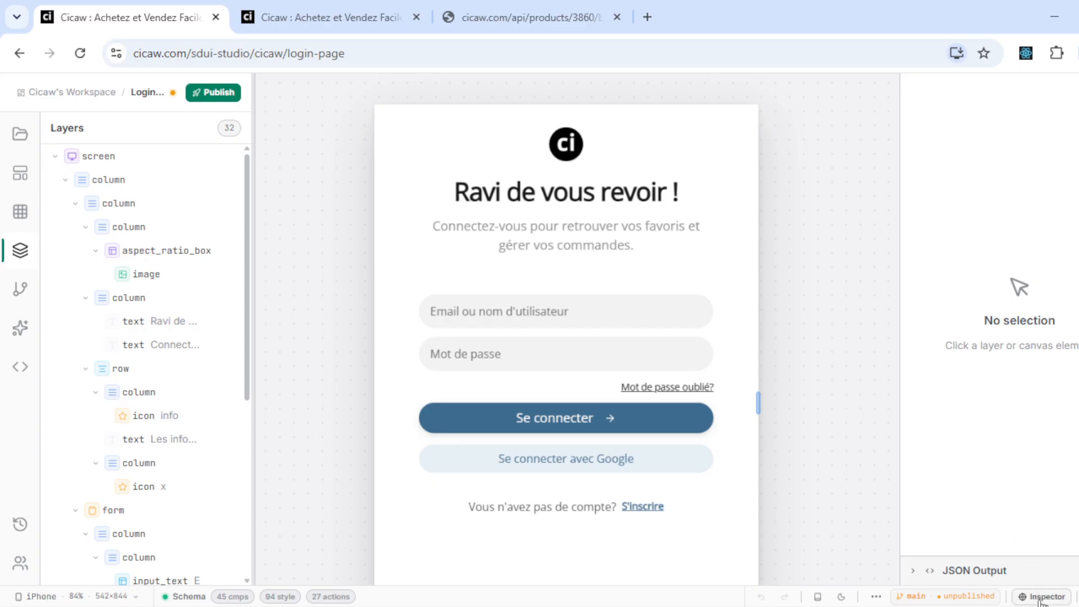
- Delete the exclamation mark from the 'Ravi de vous revoir !' heading
click(591, 199)
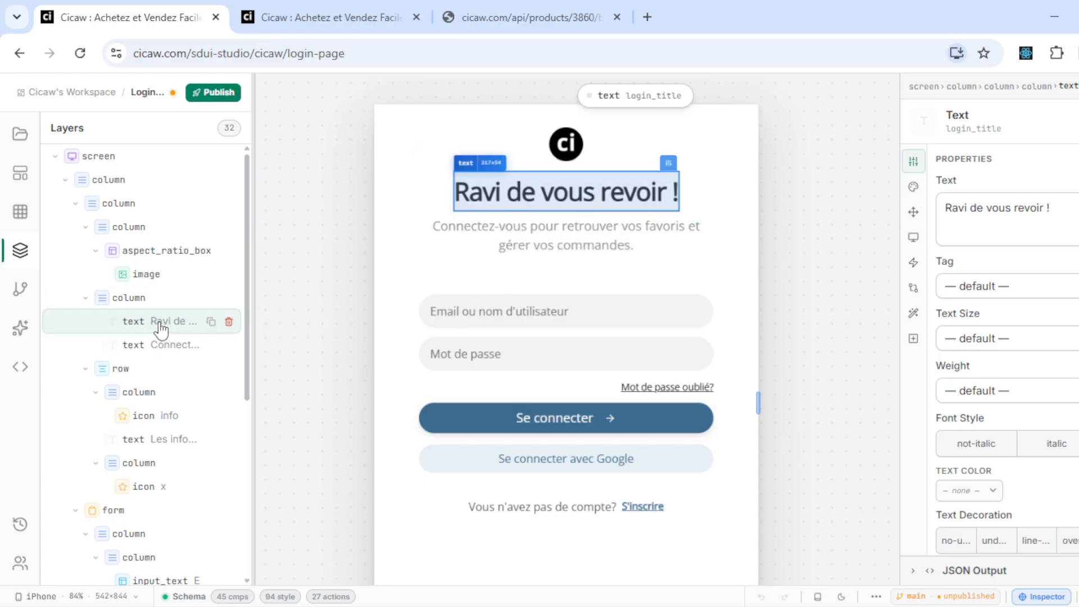
click(1066, 202)
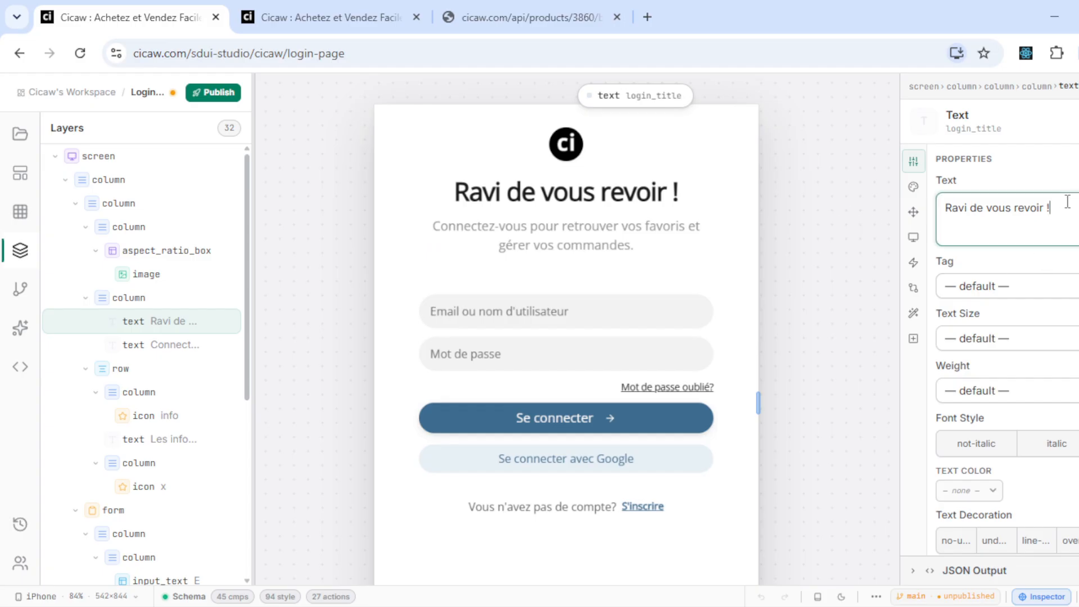
key(BackSpace)
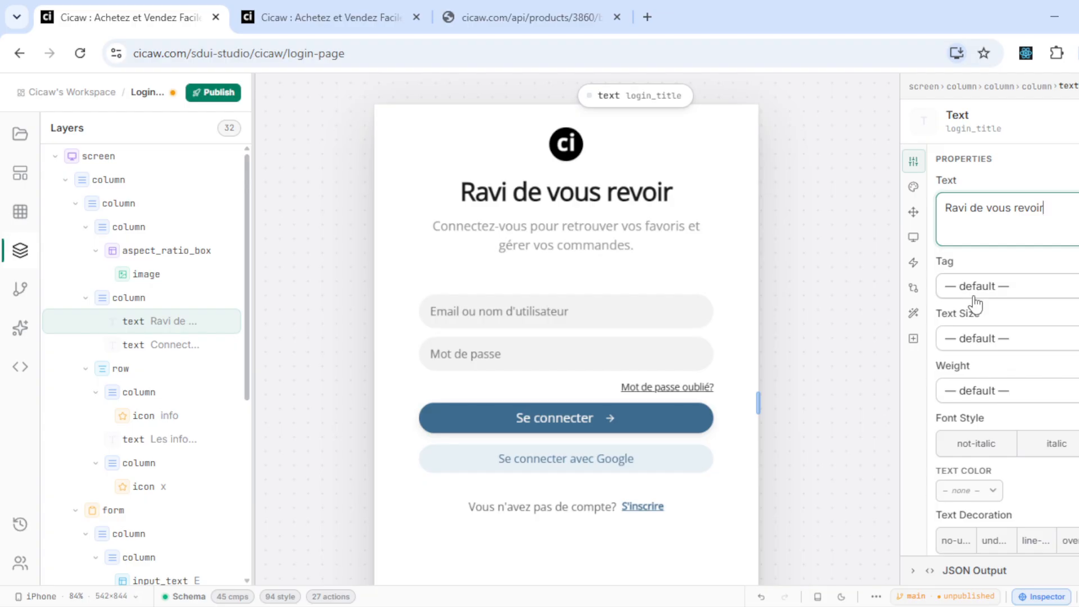
- Make the login title italic and start choosing its text colour
scroll(947, 430, down, 1)
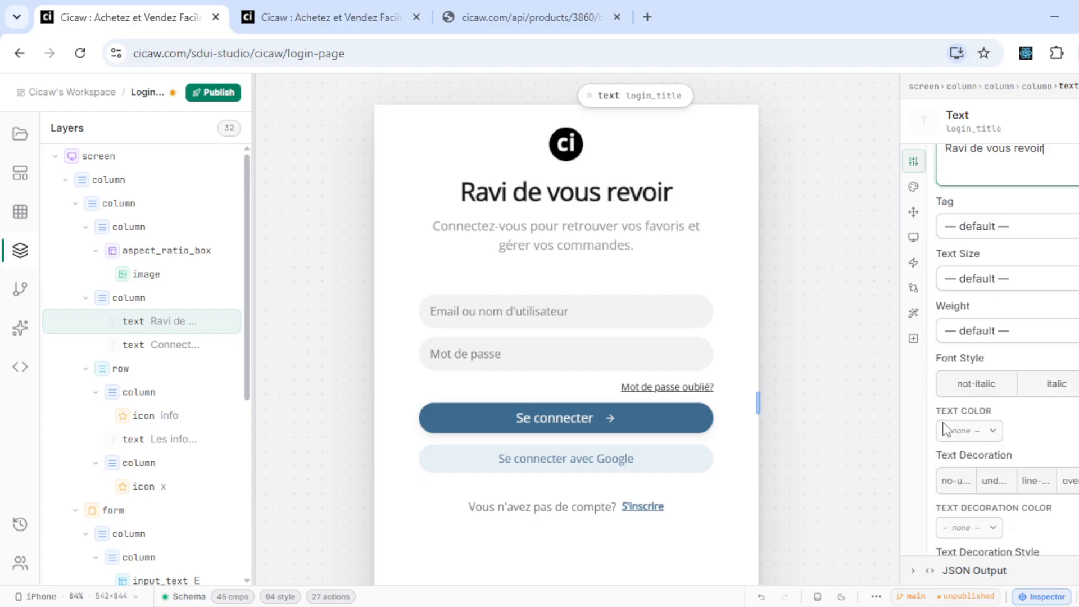
click(983, 387)
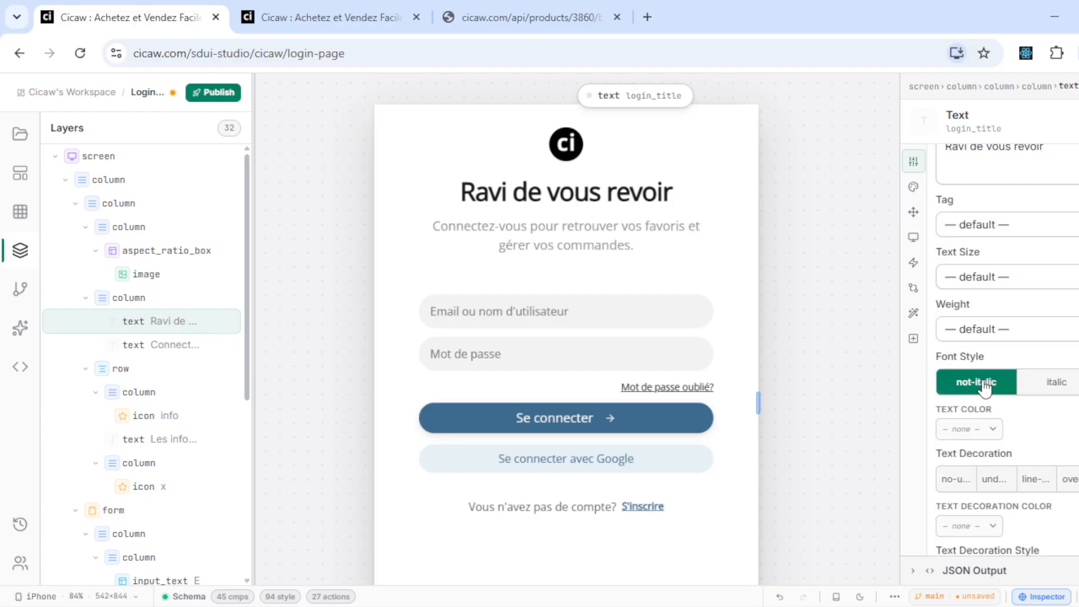
click(1031, 386)
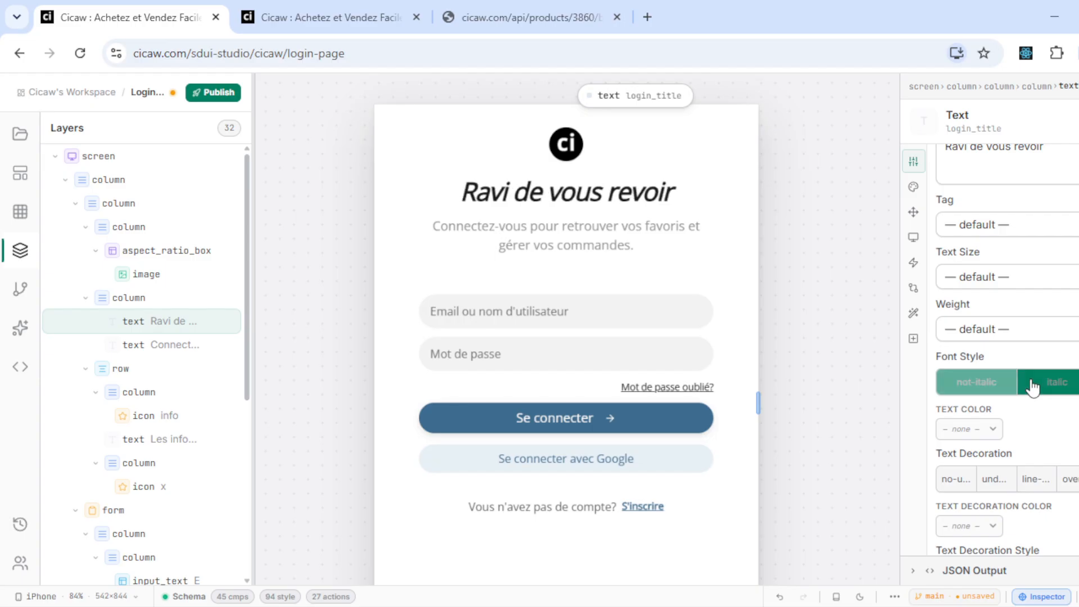
click(973, 430)
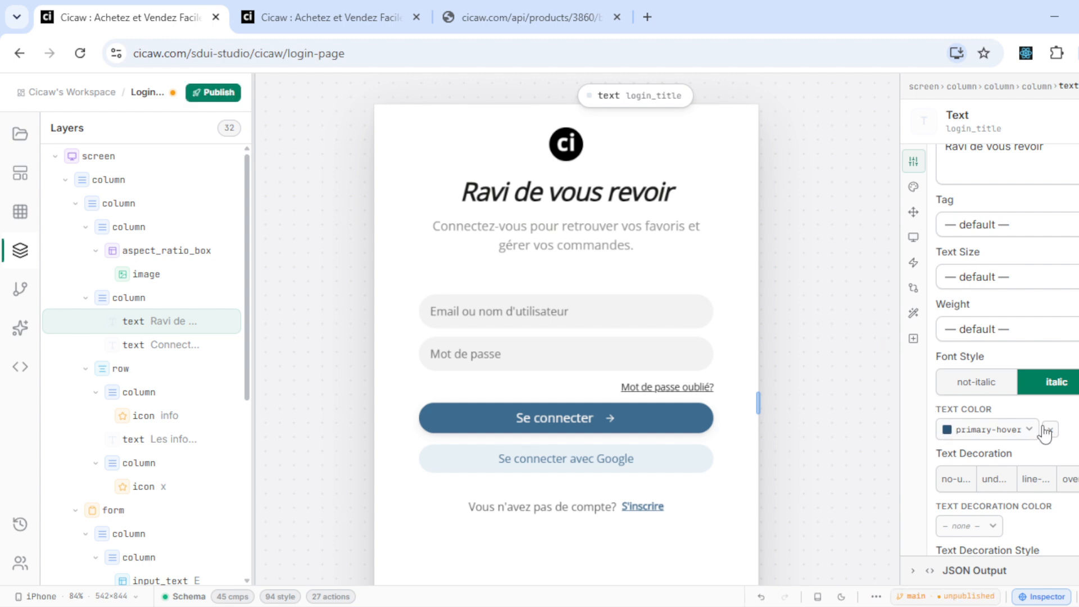
- Set the login title's text colour to primary-hover in the Style settings
click(912, 187)
scroll(972, 382, down, 5)
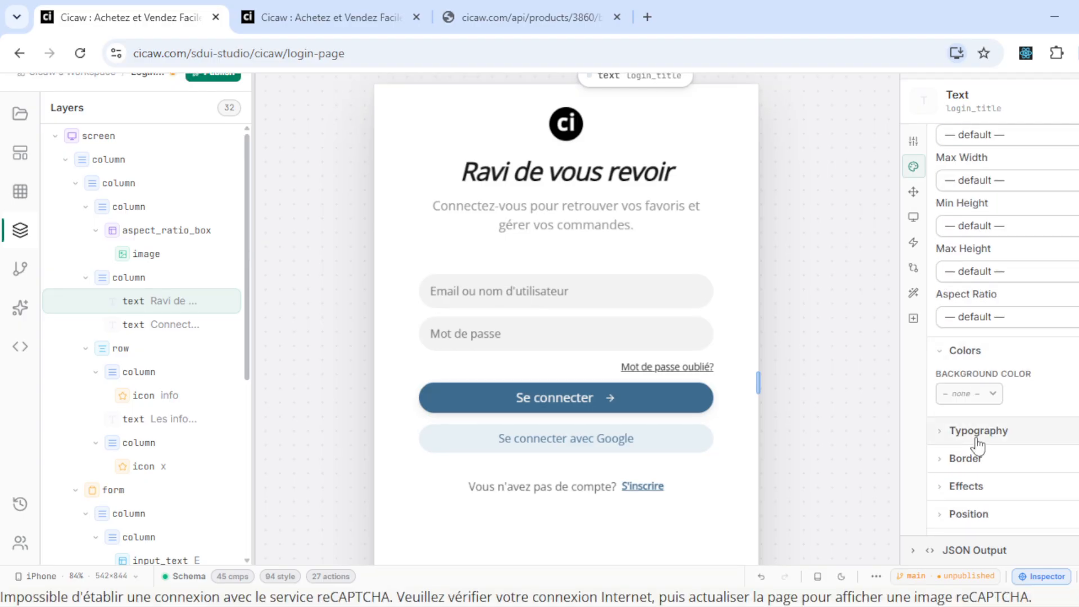
scroll(979, 445, up, 3)
scroll(802, 467, up, 1)
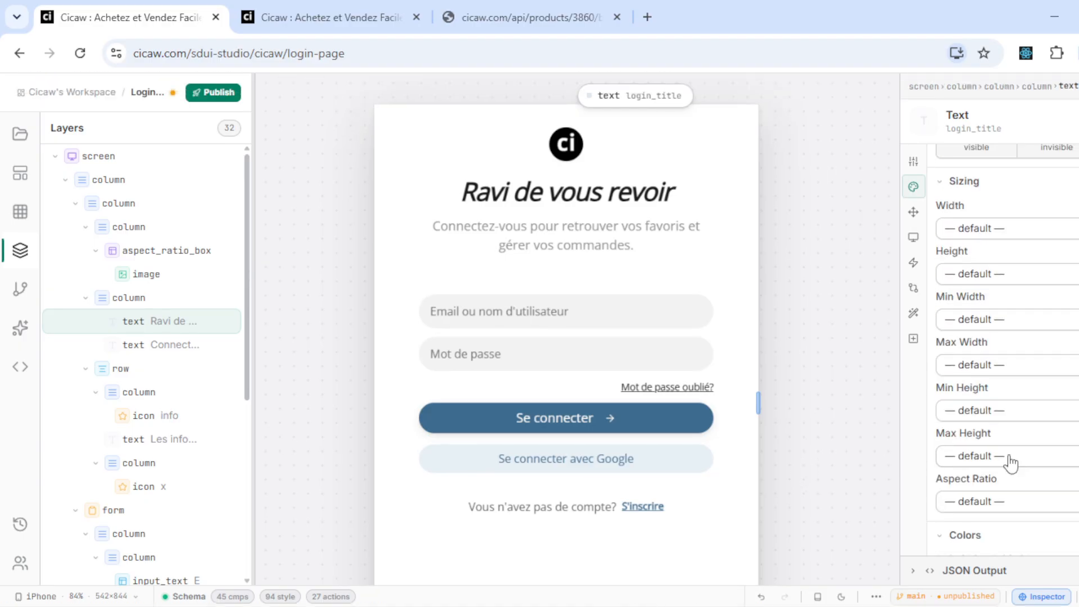
scroll(1010, 462, down, 5)
click(1014, 420)
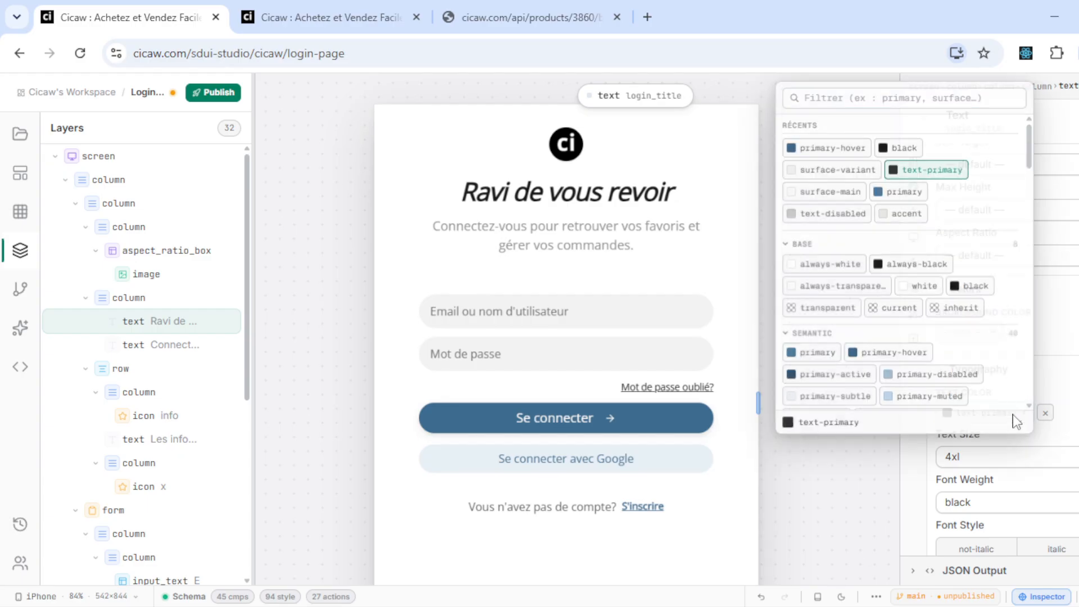
click(803, 144)
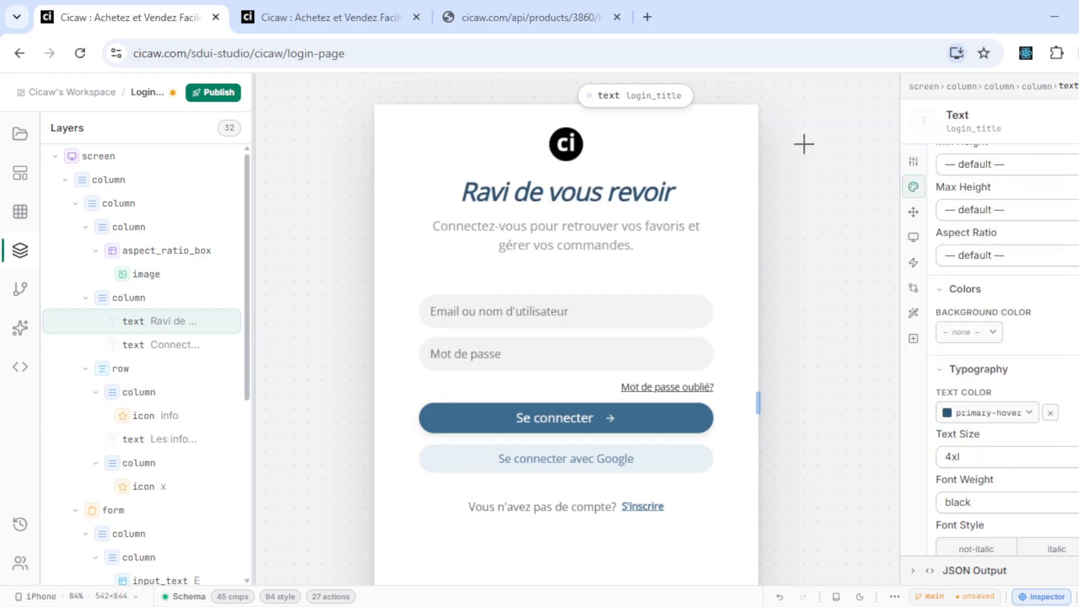
- Try title text sizes 9xl and xl, then settle on 4xl
click(968, 464)
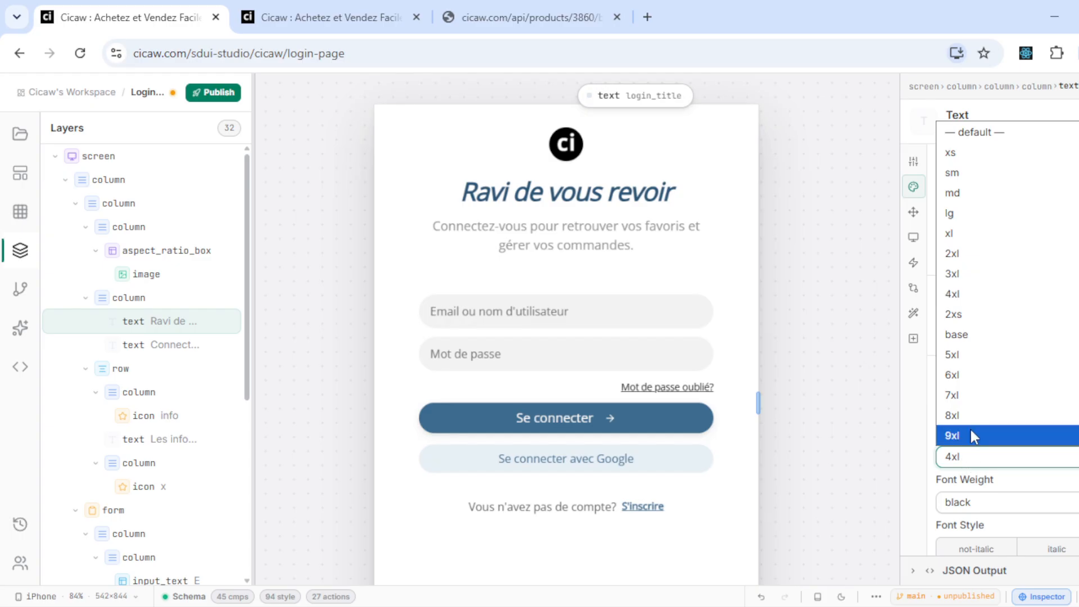
click(969, 433)
click(984, 460)
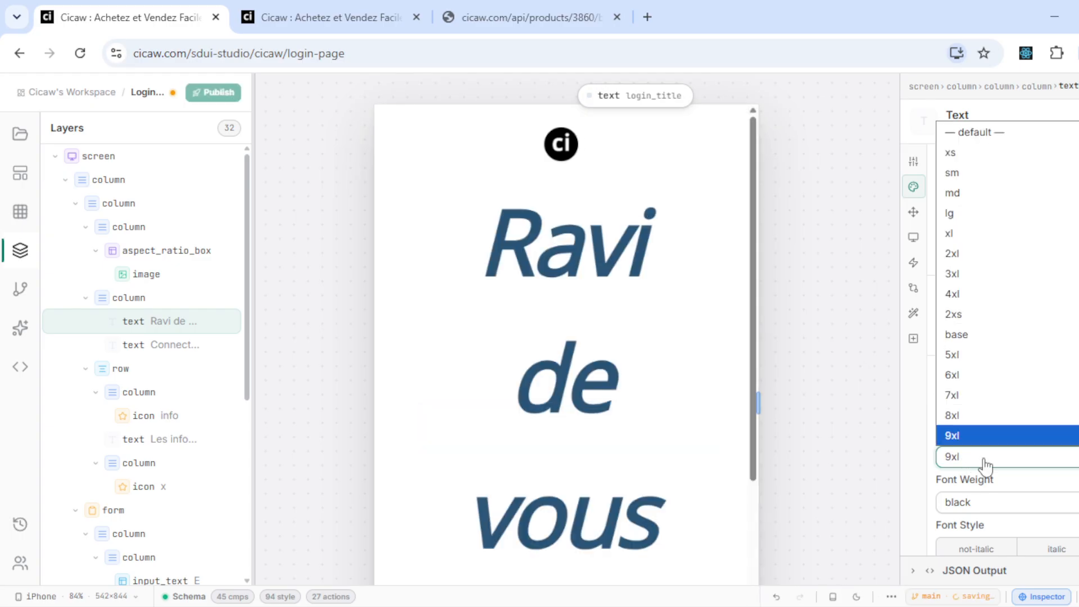
click(988, 234)
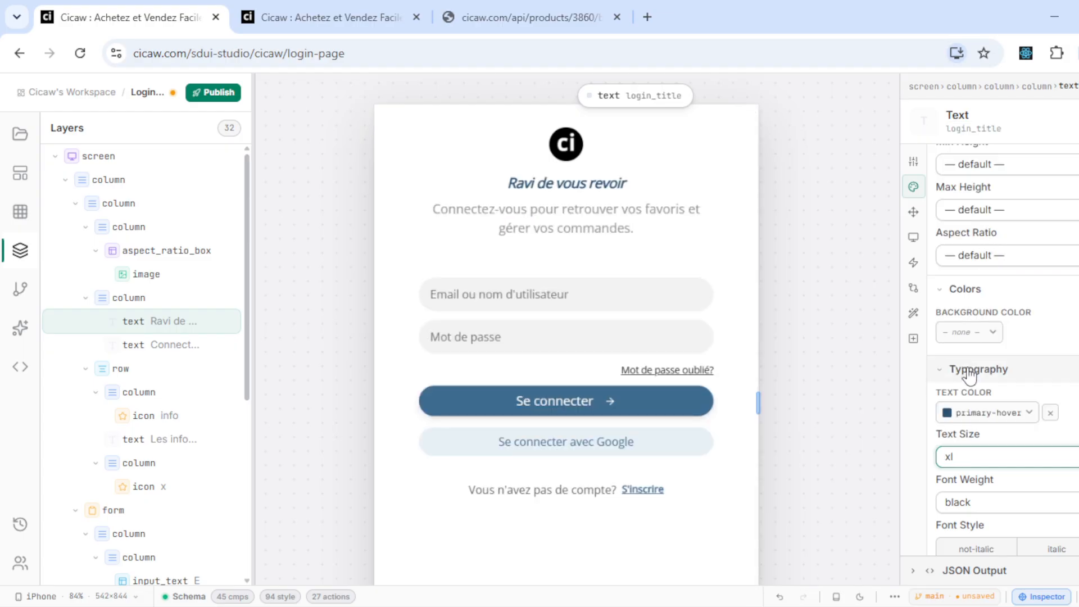
click(990, 457)
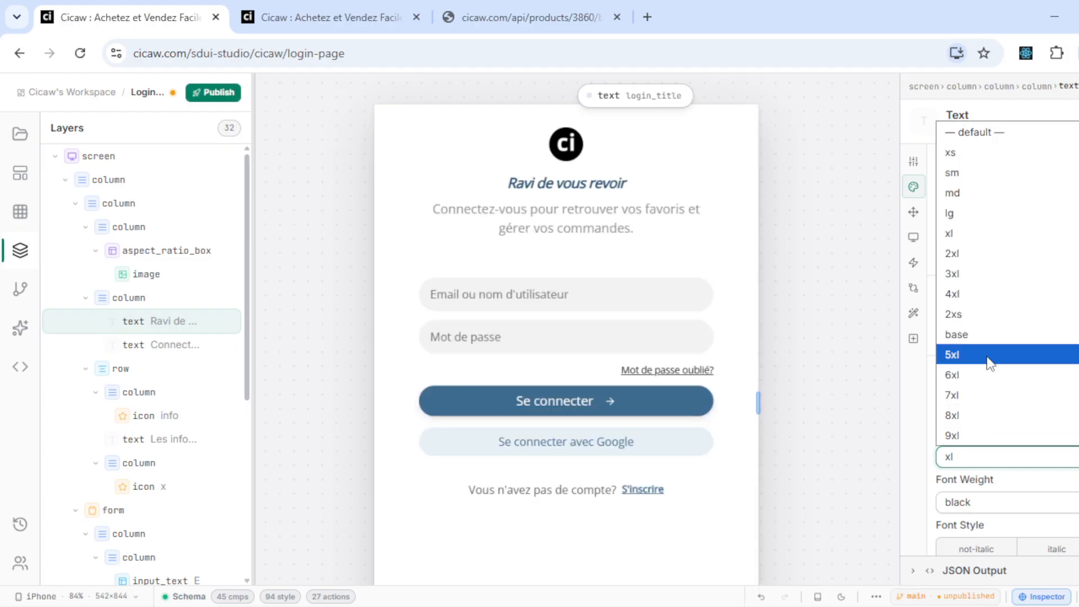
click(984, 298)
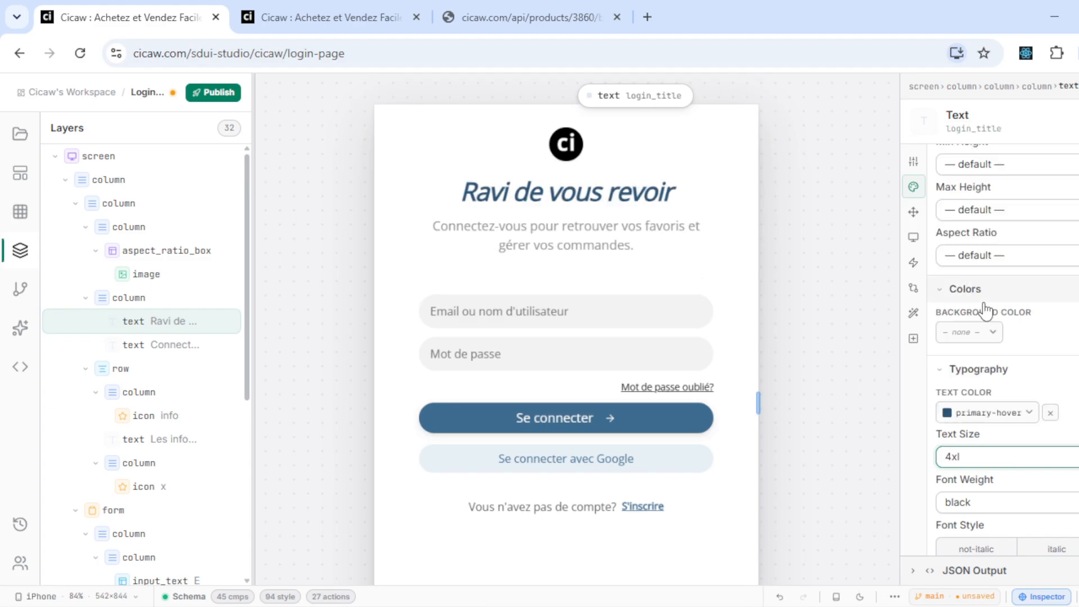
- Toggle the title's italic and start alignment on and off, leaving both unset
scroll(998, 477, down, 3)
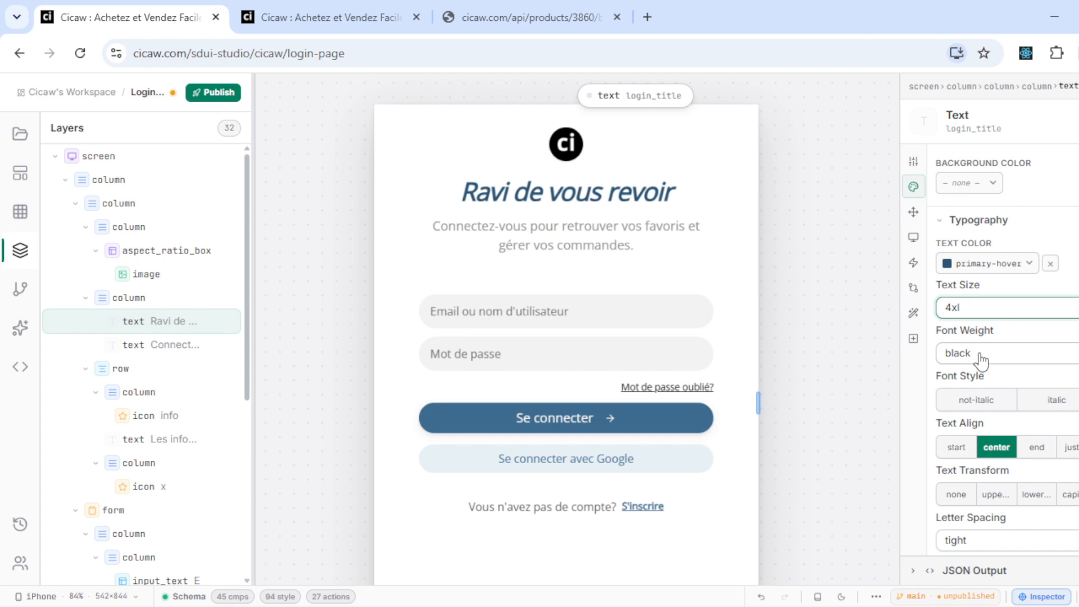
click(1058, 402)
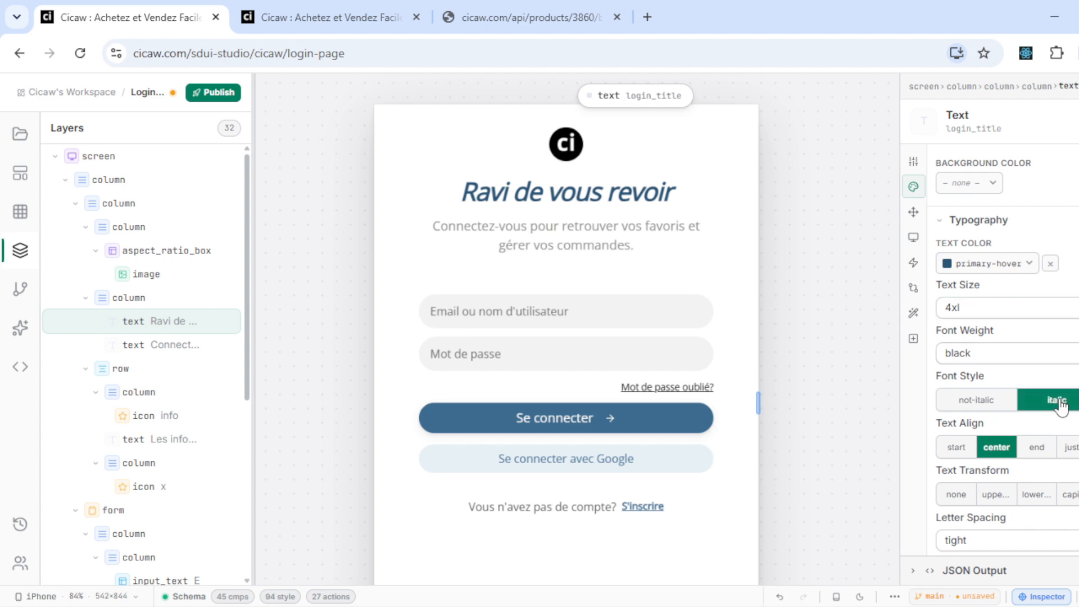
click(1058, 402)
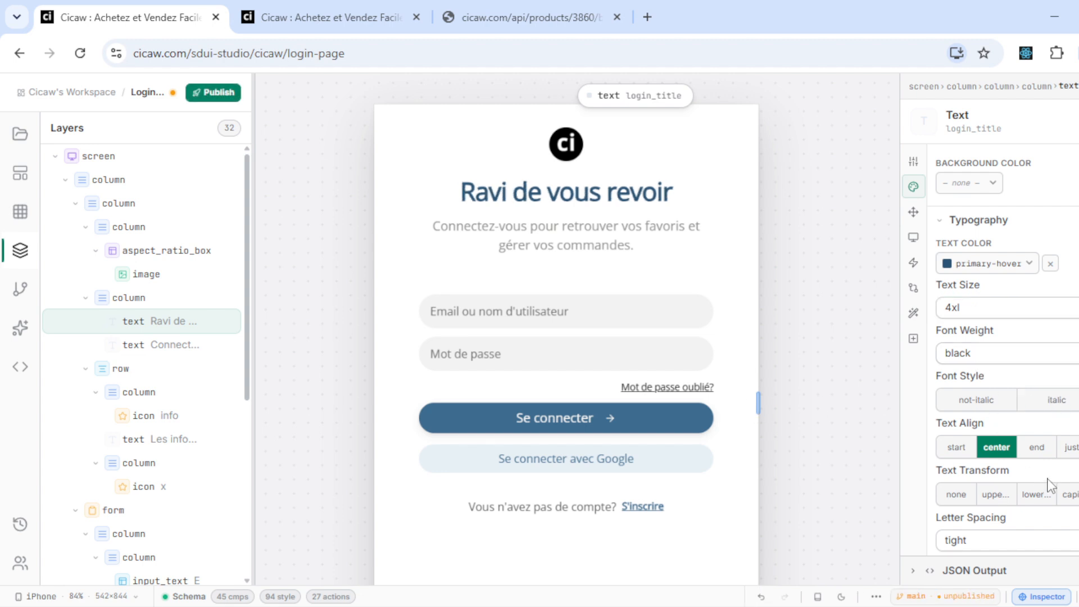
scroll(1035, 491, down, 1)
click(952, 392)
click(951, 396)
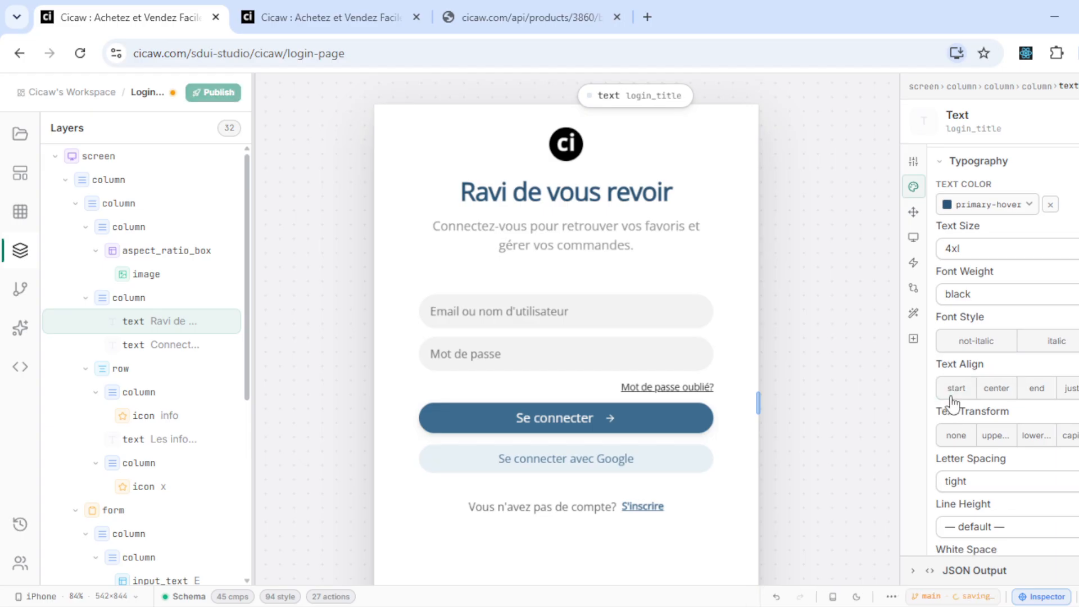
- Set the title's letter spacing to widest after briefly trying normal
scroll(951, 400, down, 2)
scroll(951, 402, down, 1)
click(976, 294)
click(974, 375)
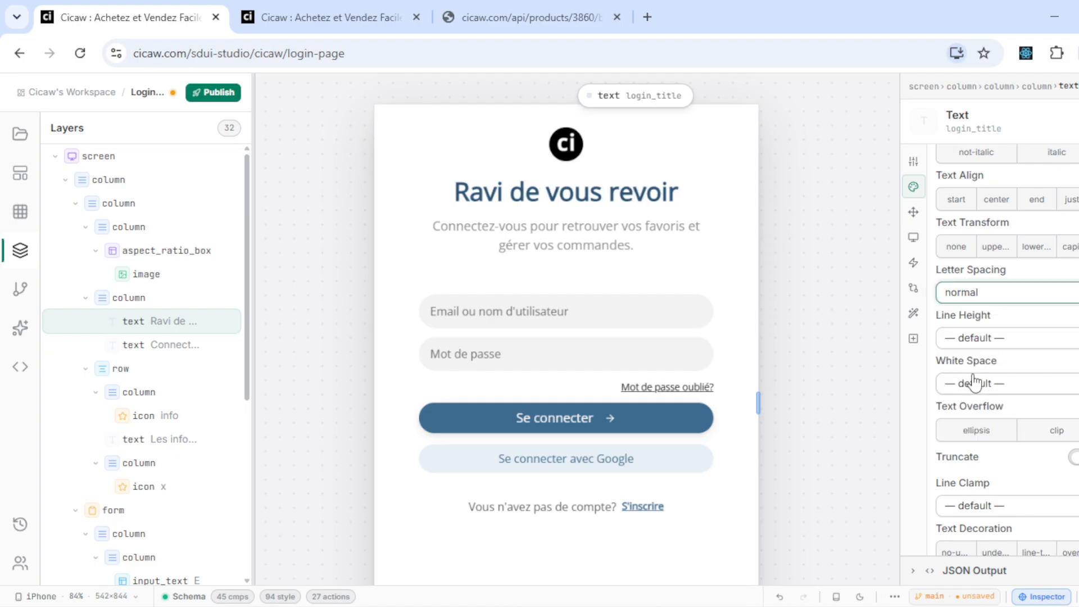
click(989, 296)
click(967, 435)
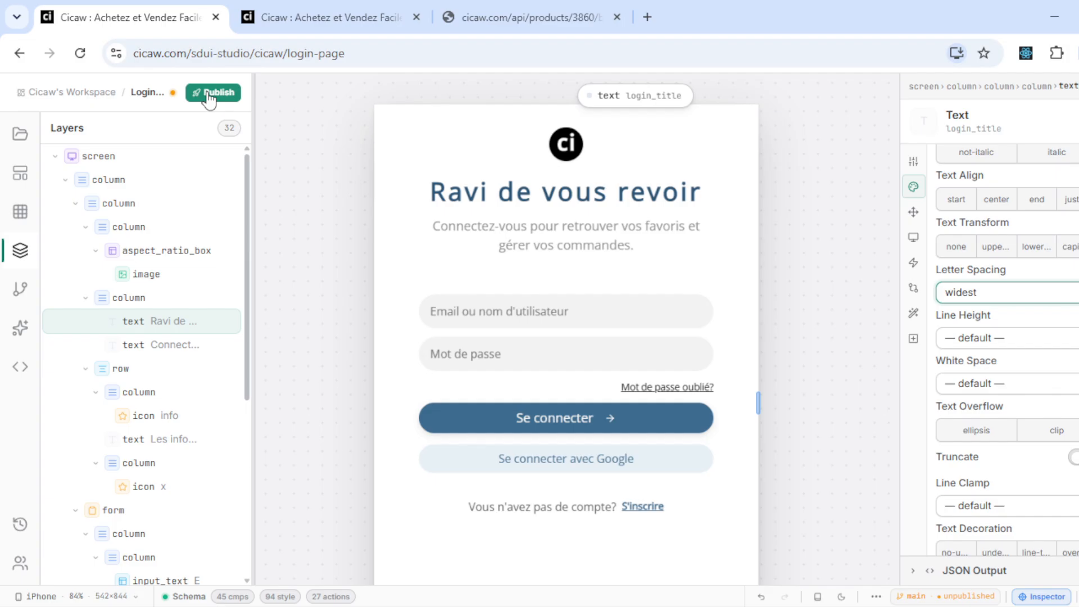
click(315, 3)
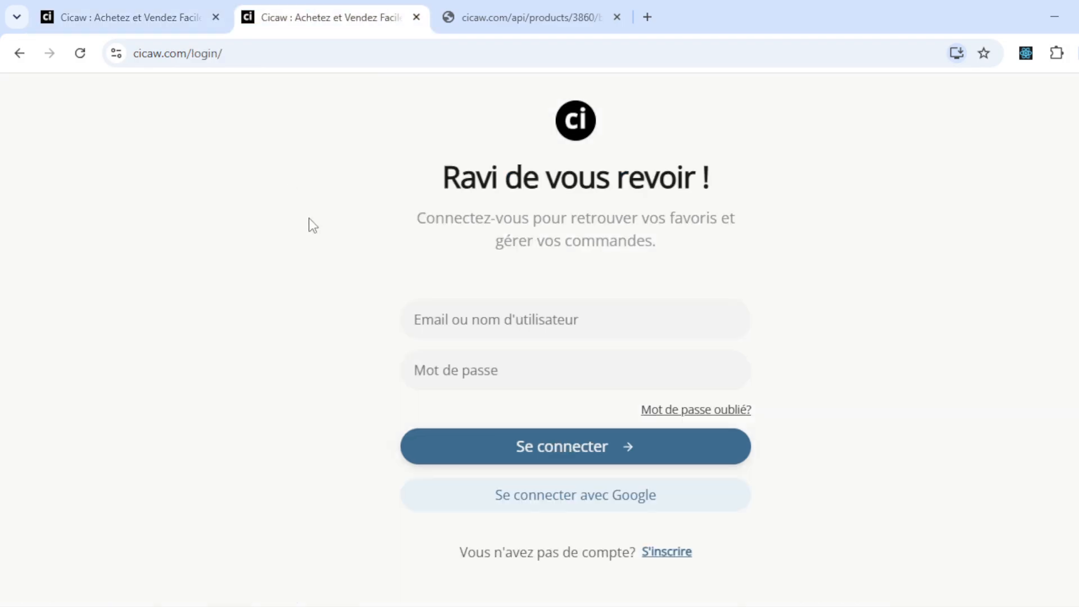
- Check the live login page's address, then return to the editor
click(201, 54)
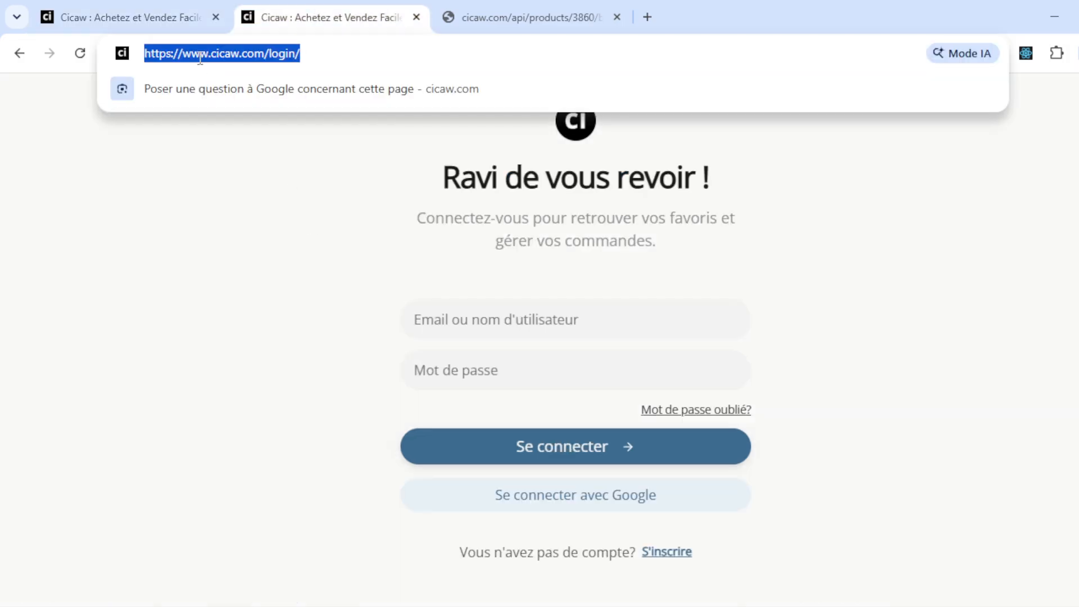
click(449, 274)
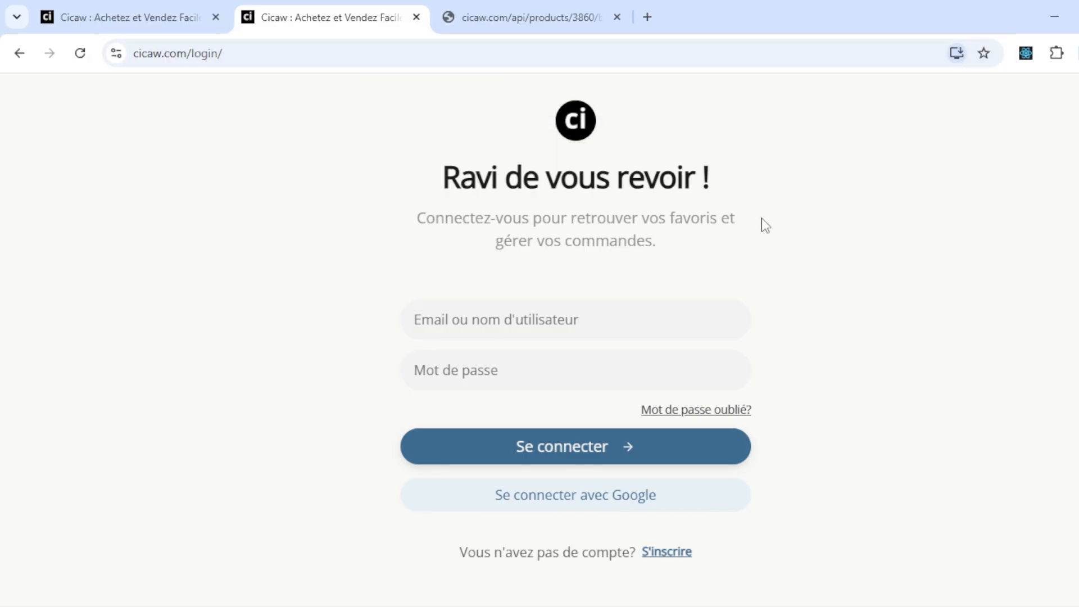
click(153, 1)
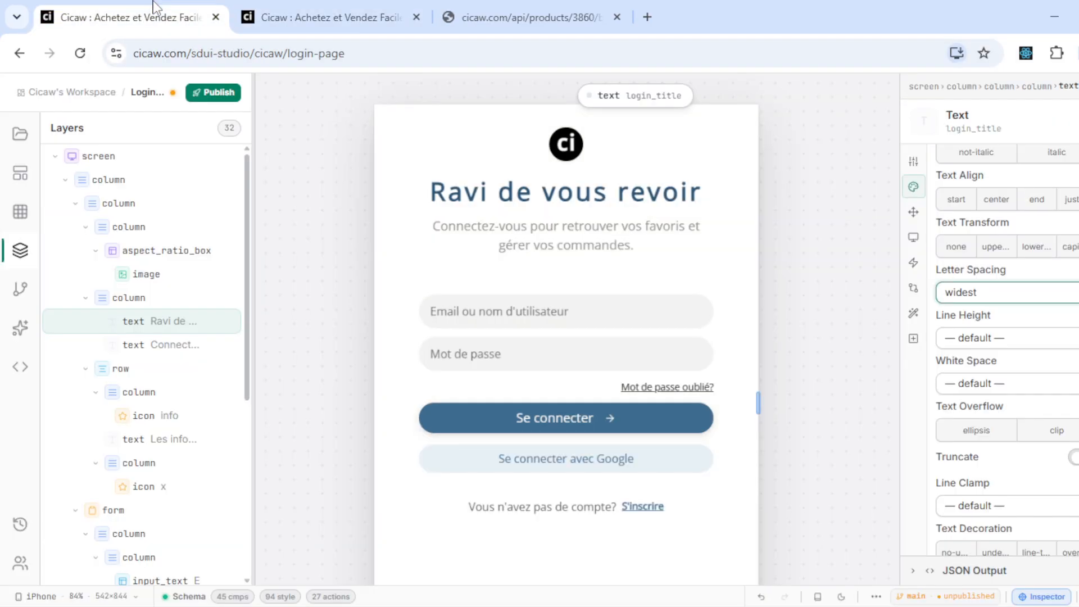
- Publish the login page to production with a release message
click(202, 99)
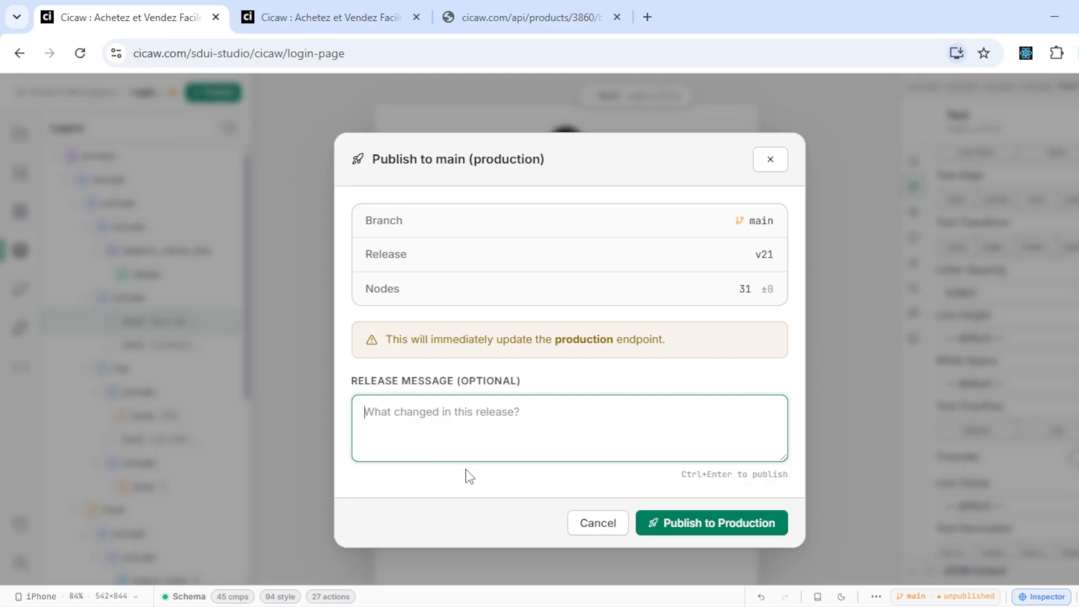
text(m)
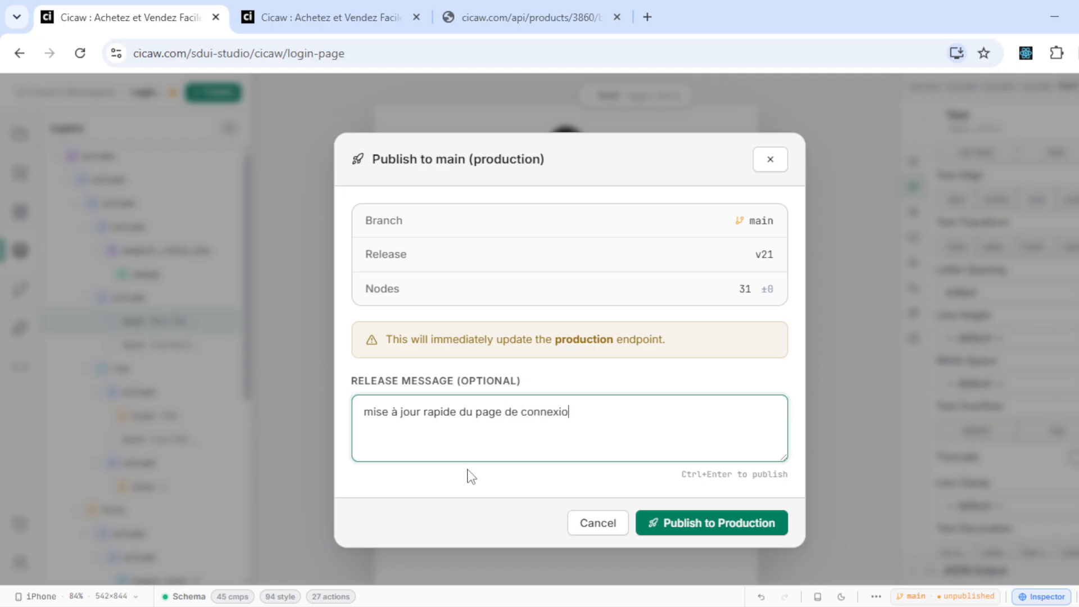
key(Tab)
key(Tab)
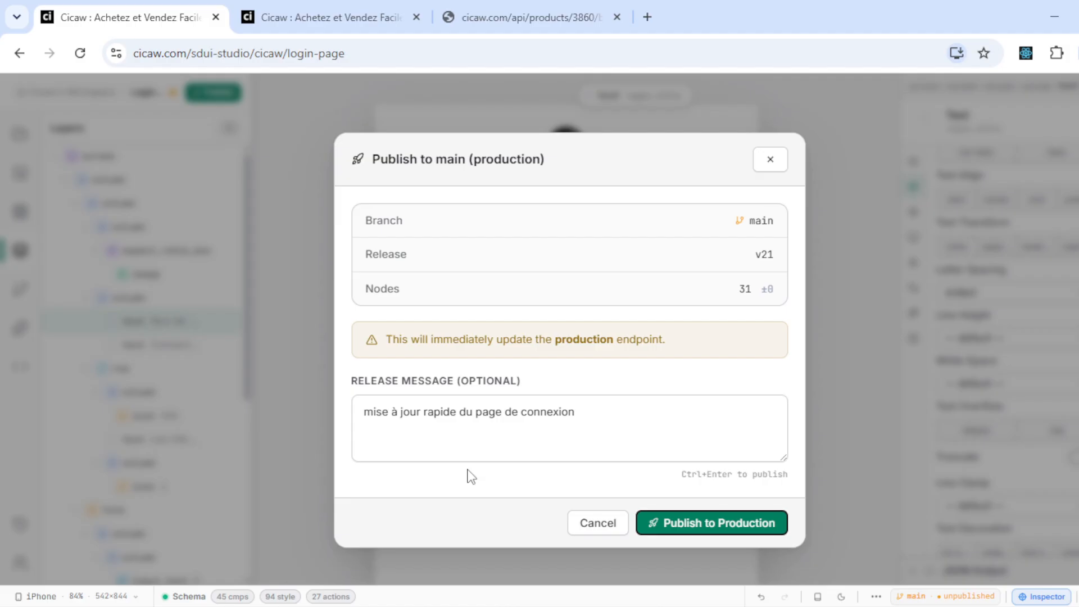
click(733, 529)
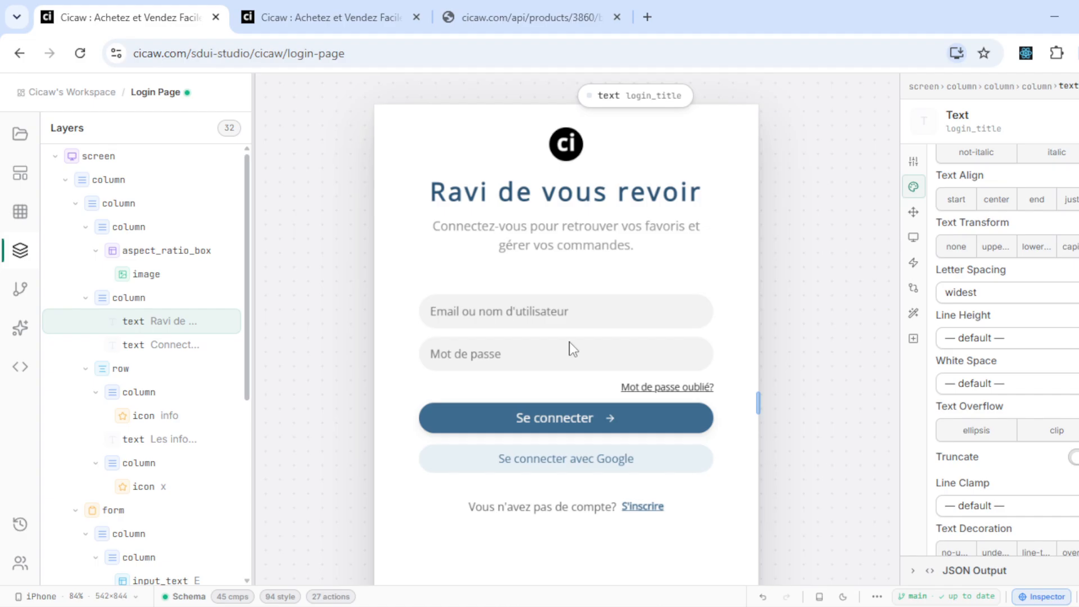
- Reload the live login page to confirm the new title
click(319, 17)
key(F5)
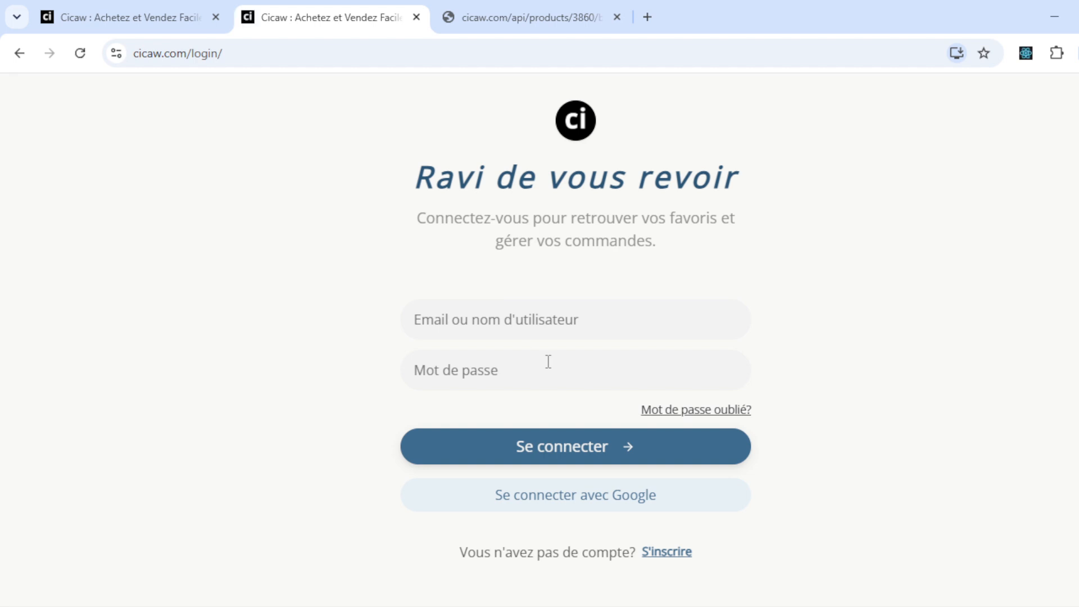
click(132, 7)
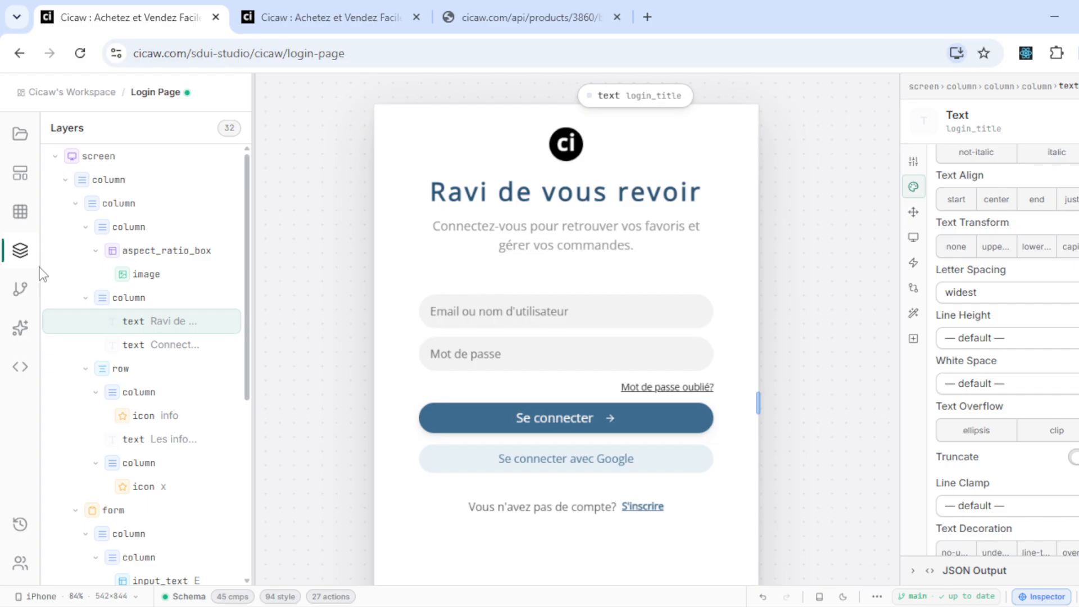
- Show the release history and widen the Releases panel to read descriptions
click(10, 533)
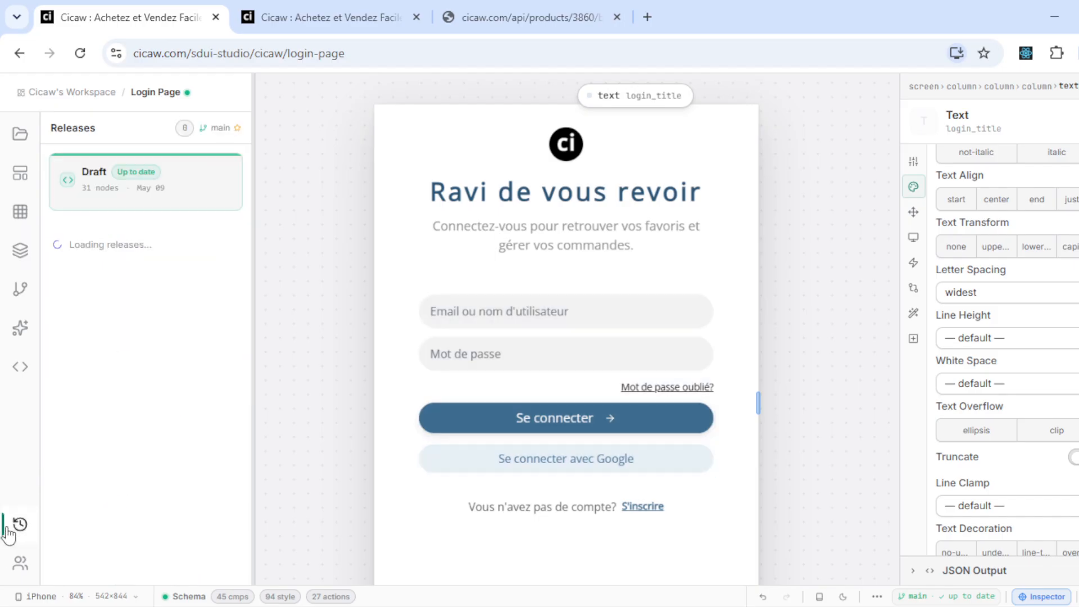
scroll(128, 494, down, 3)
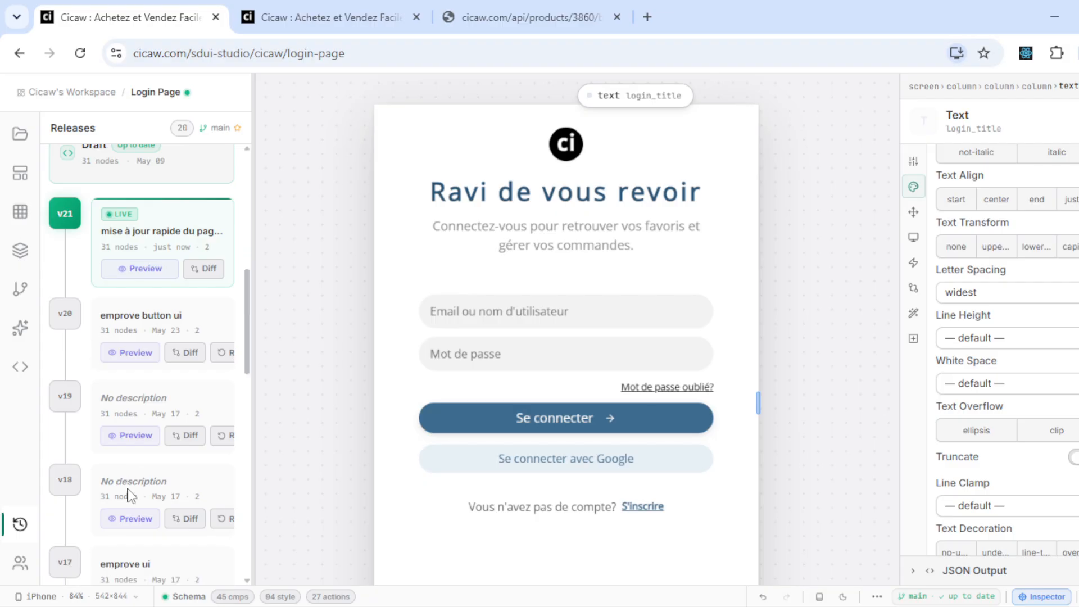
scroll(128, 495, up, 4)
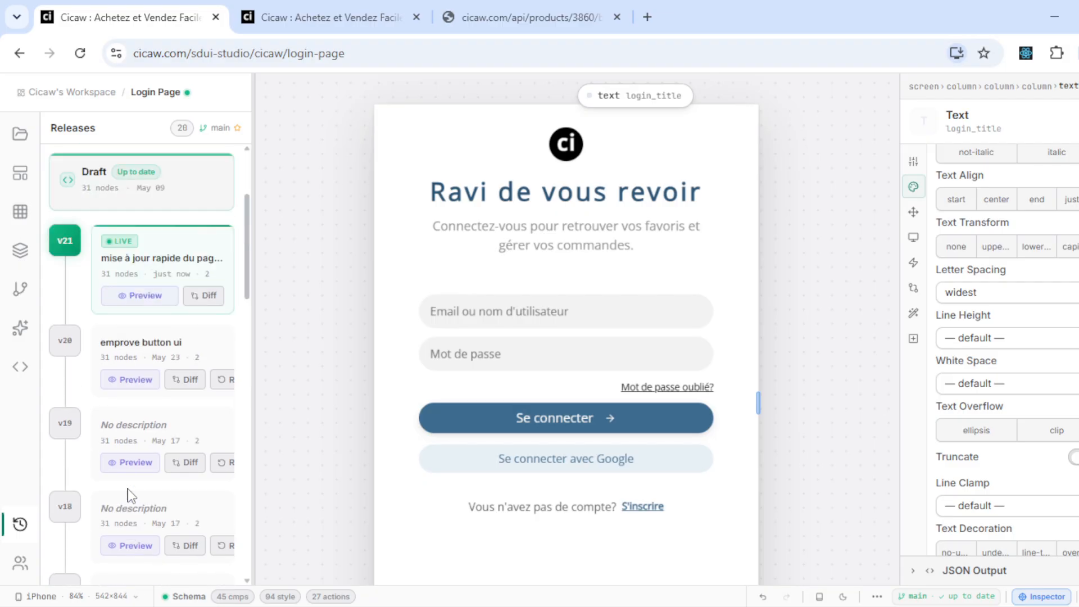
scroll(128, 495, down, 7)
scroll(128, 495, up, 7)
drag(267, 352, 313, 351)
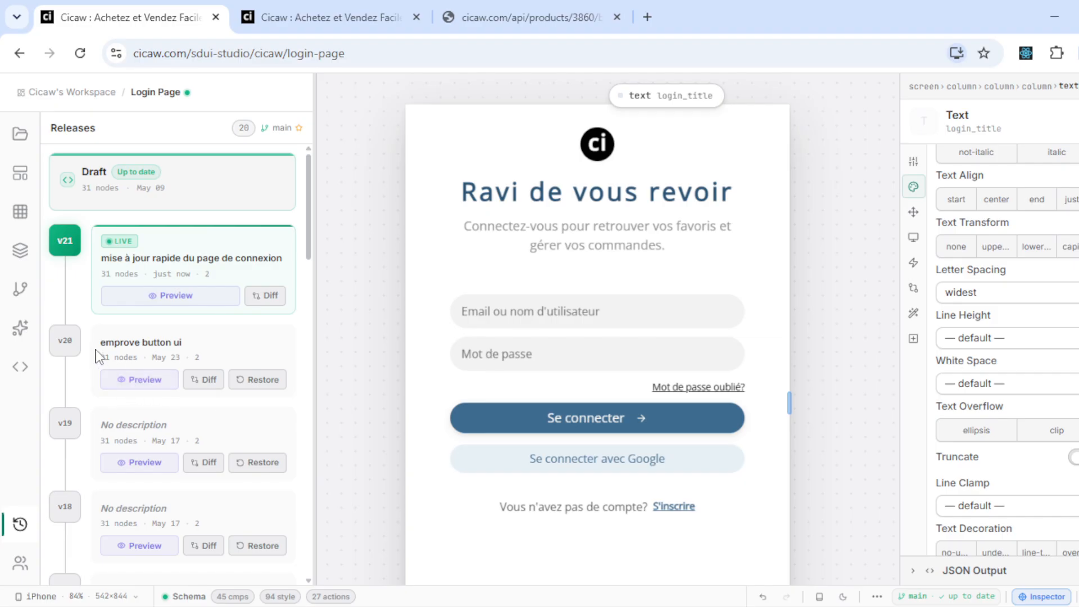
- Restore the v20 'improve button ui' release into the draft
click(147, 381)
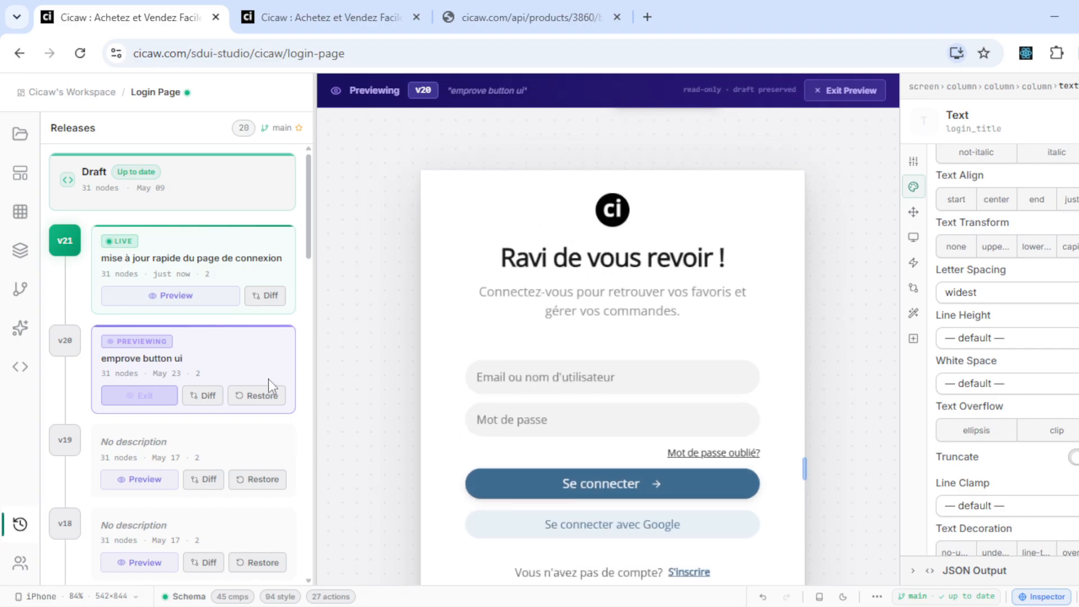
click(269, 400)
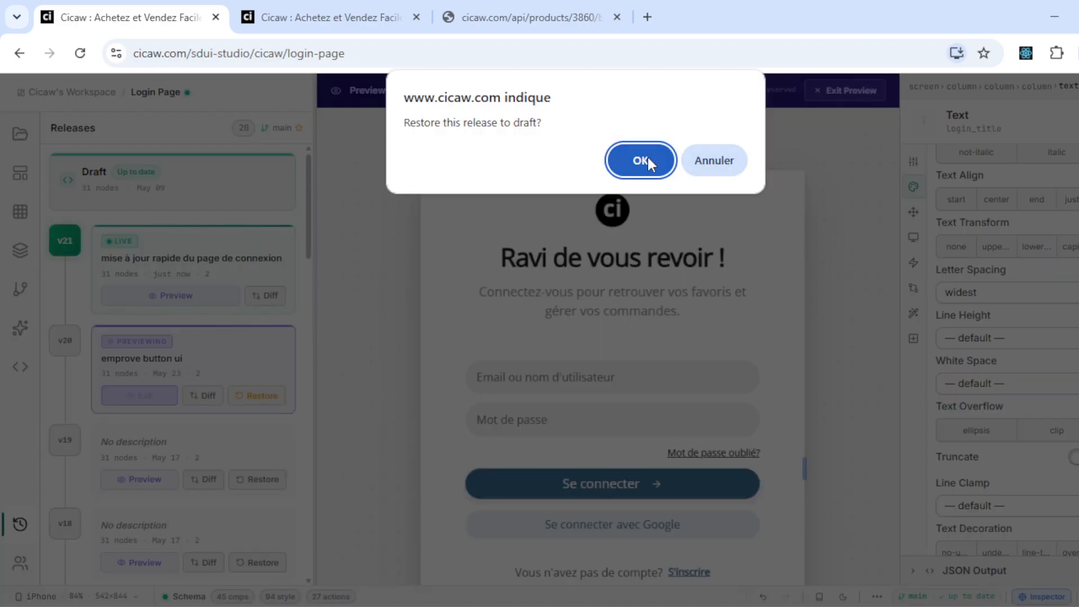
click(640, 160)
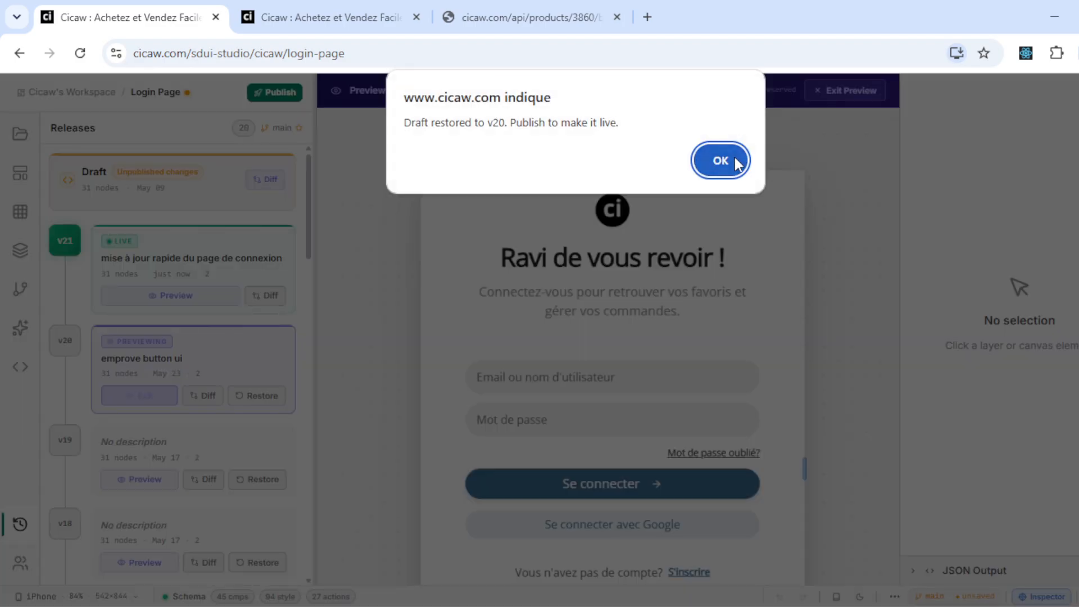
click(734, 160)
- Publish the restored draft to production with the note 'remettre l'ancienne version'
click(21, 135)
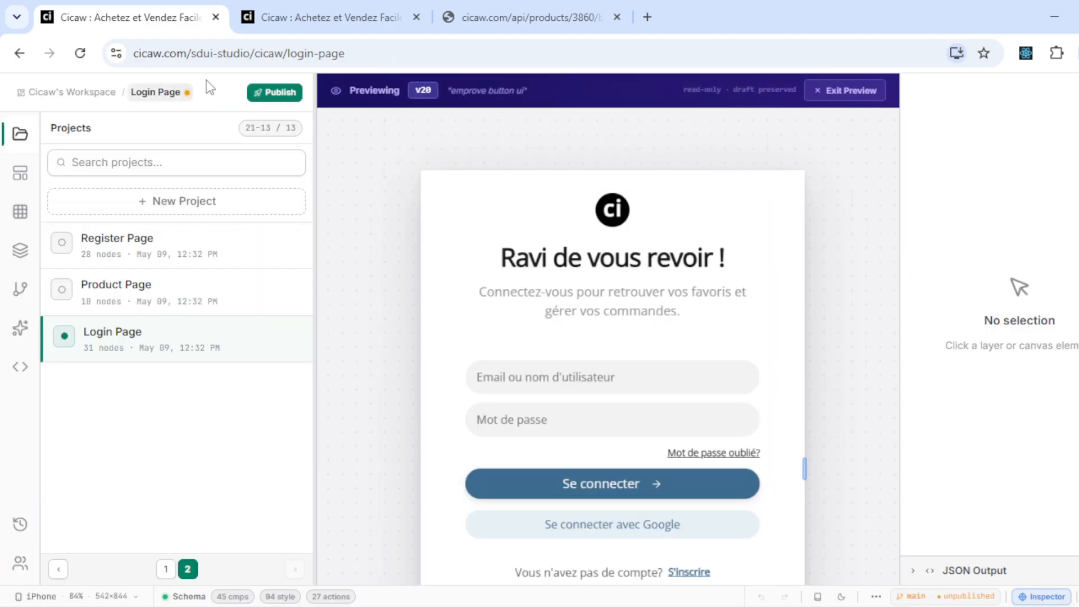
click(277, 96)
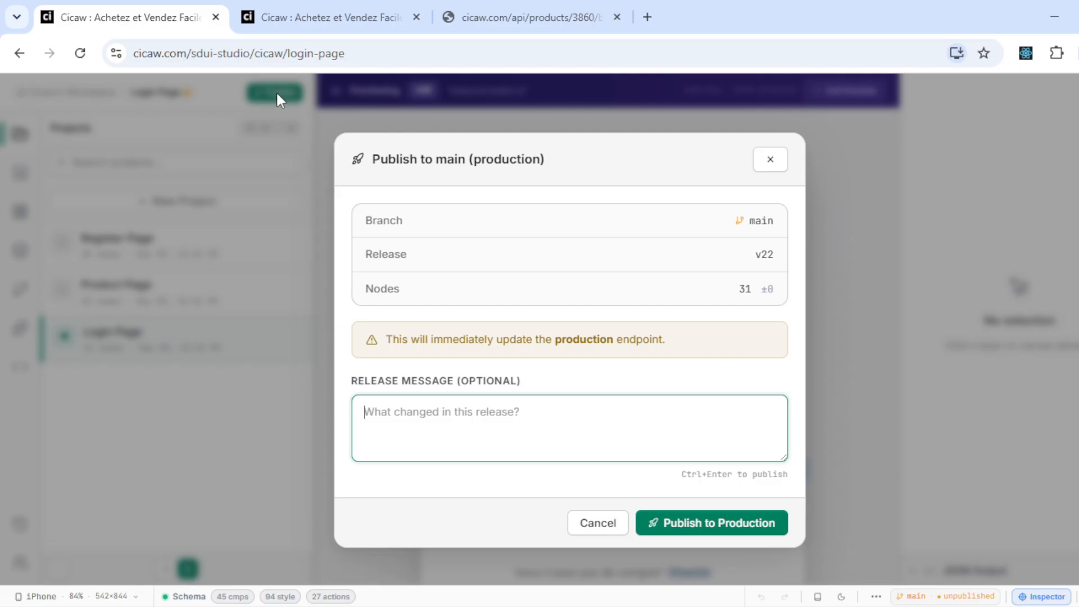
text(remettre l'ancienne ver)
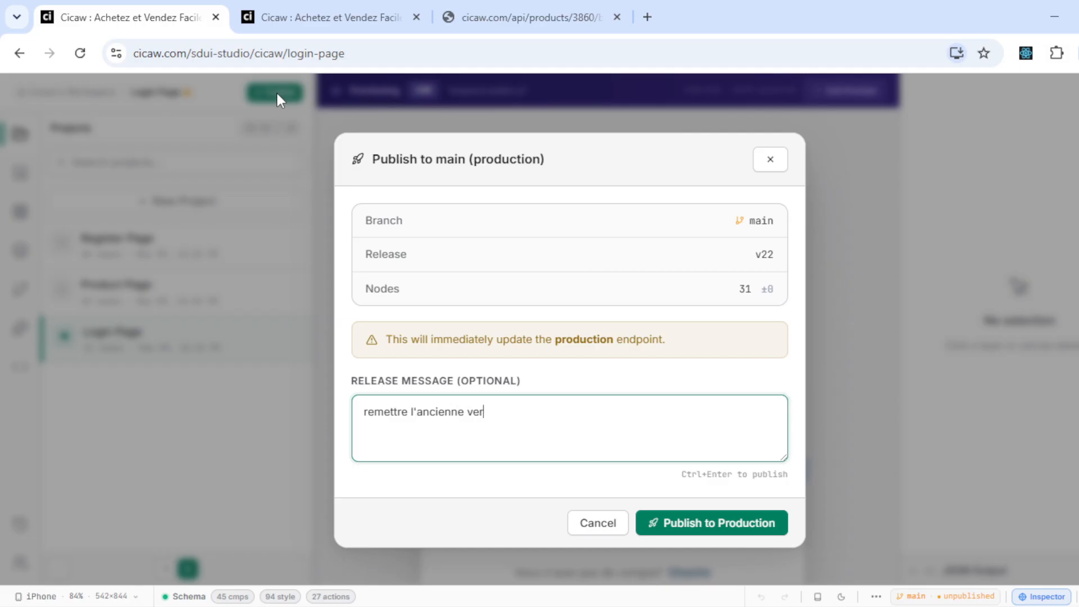
key(ctrl+Return)
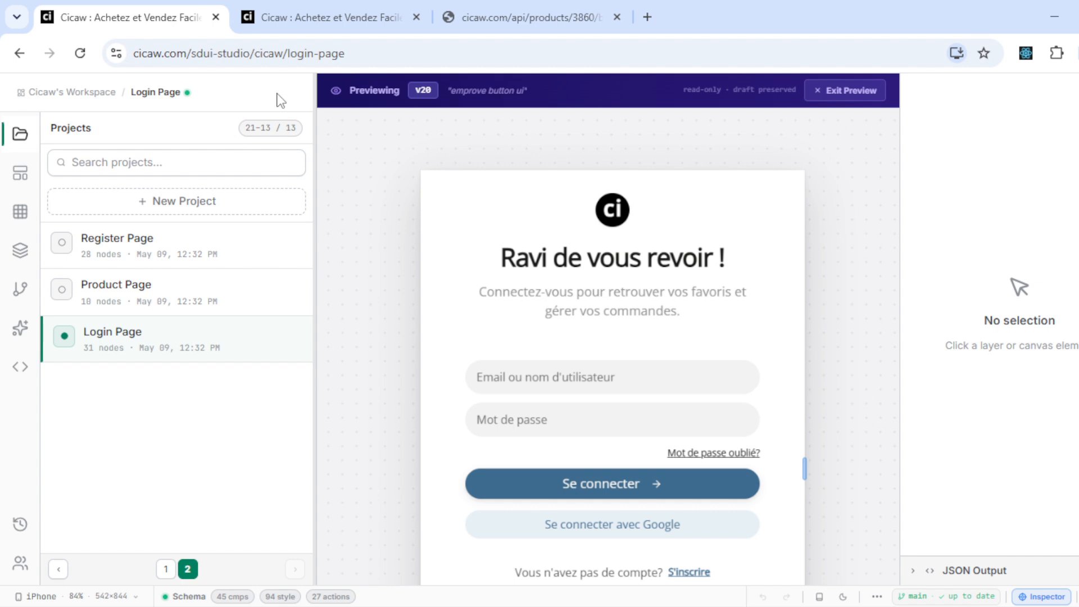
- Reload the live login page to verify it, then exit the v20 preview
key(ctrl+Tab)
key(F5)
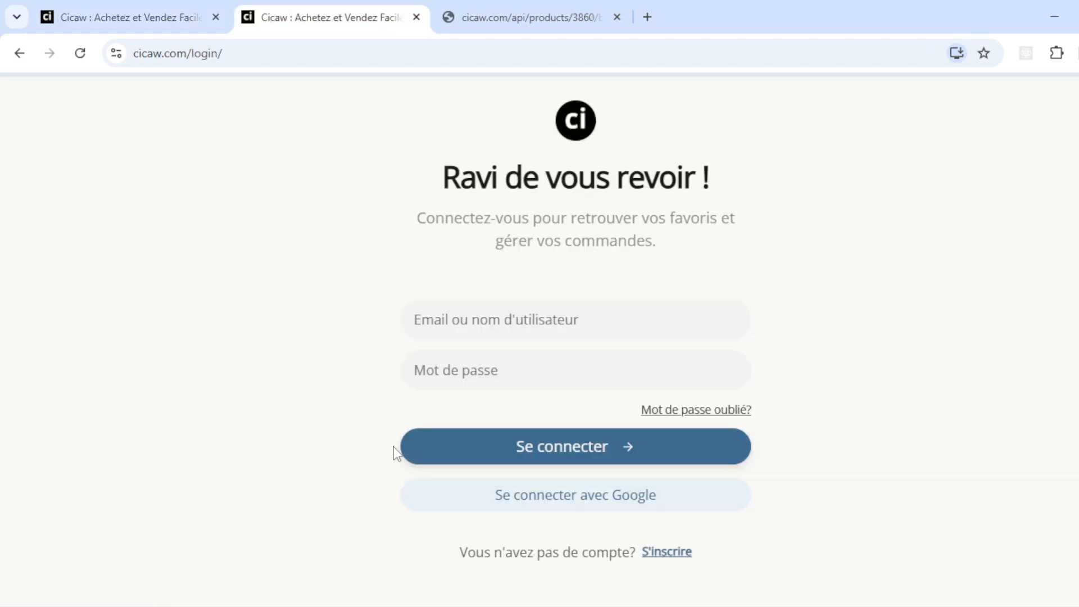
click(107, 7)
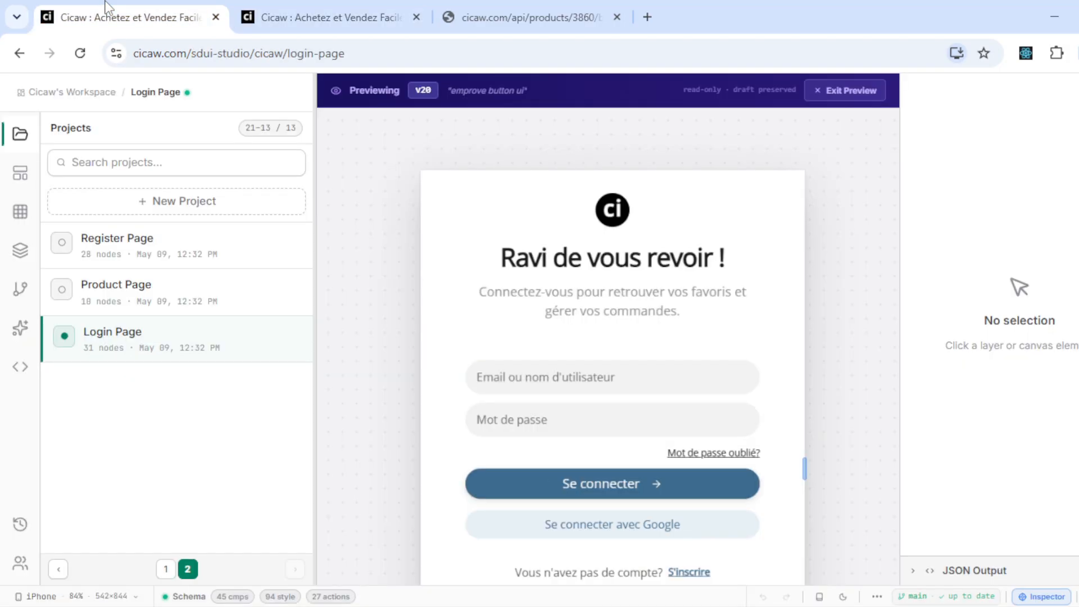
click(835, 91)
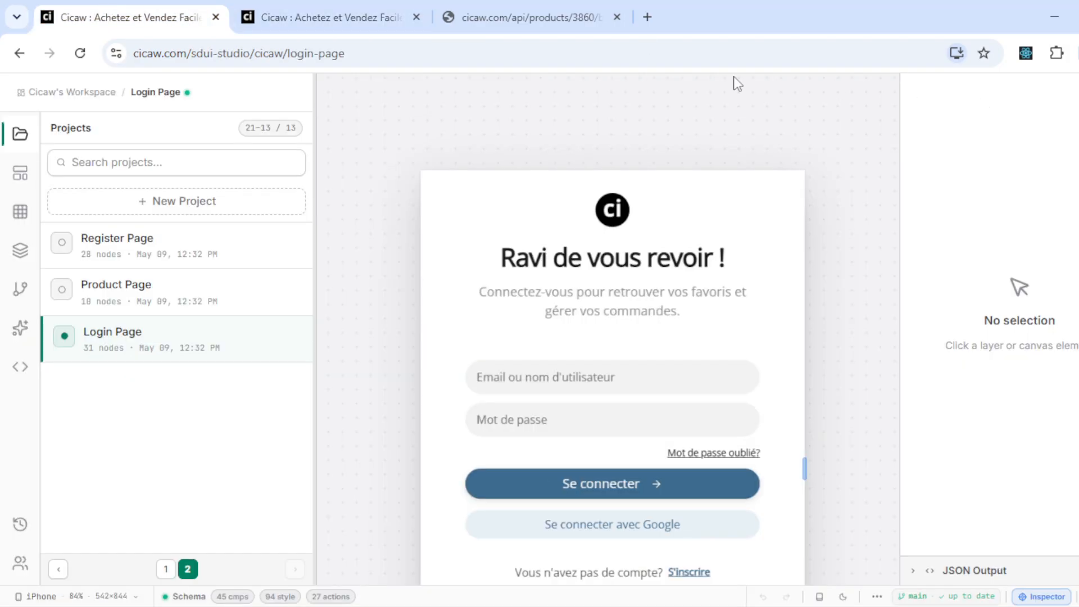
- Reveal the layer tree and select the column holding the logo
click(14, 264)
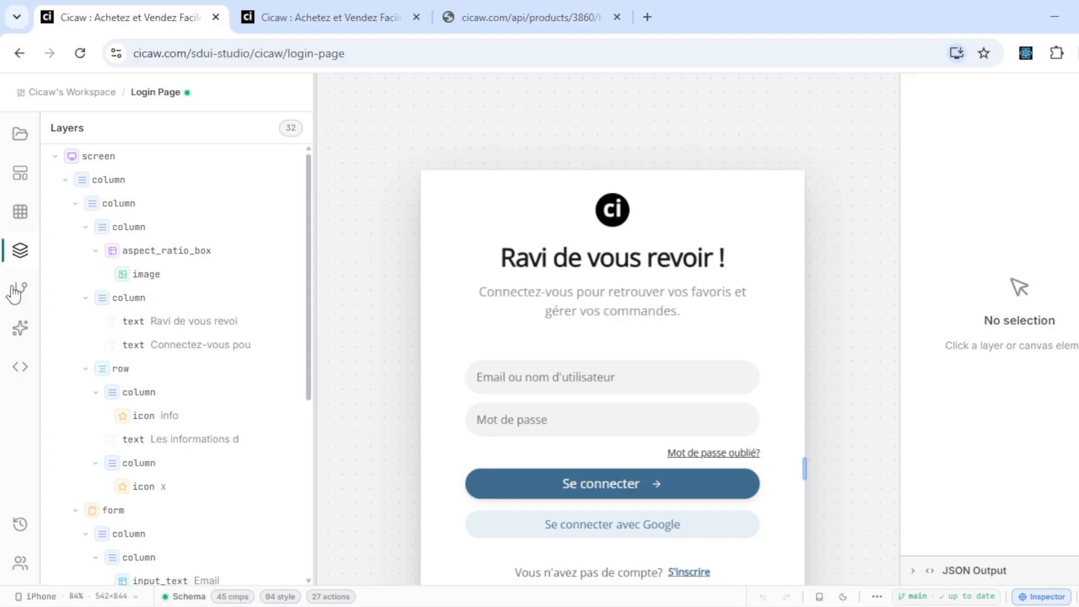
scroll(225, 393, down, 2)
drag(378, 337, 385, 263)
scroll(384, 263, down, 3)
scroll(215, 251, up, 1)
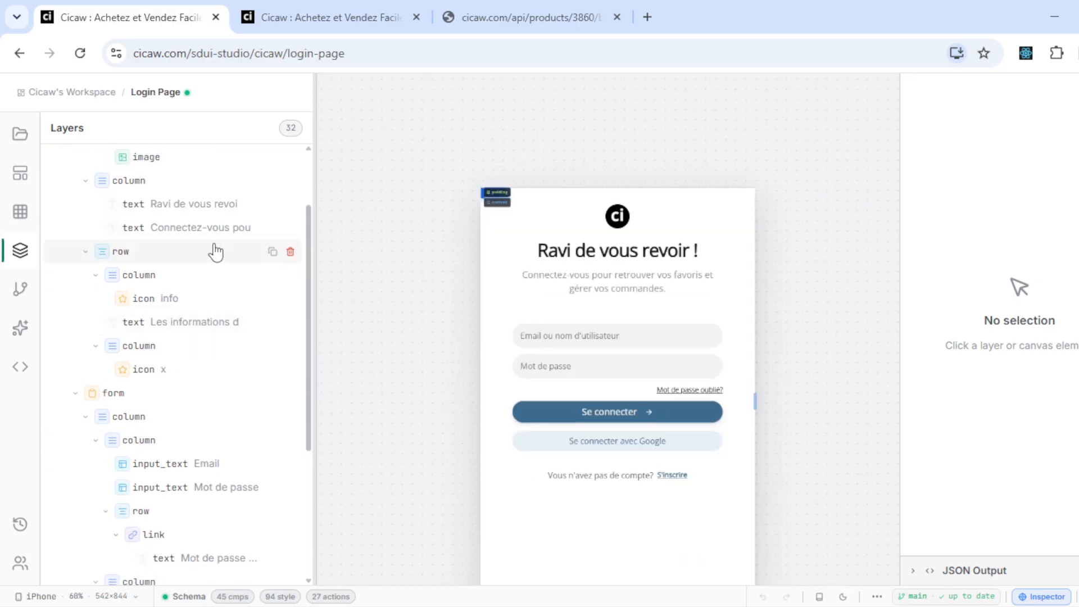
scroll(215, 251, up, 2)
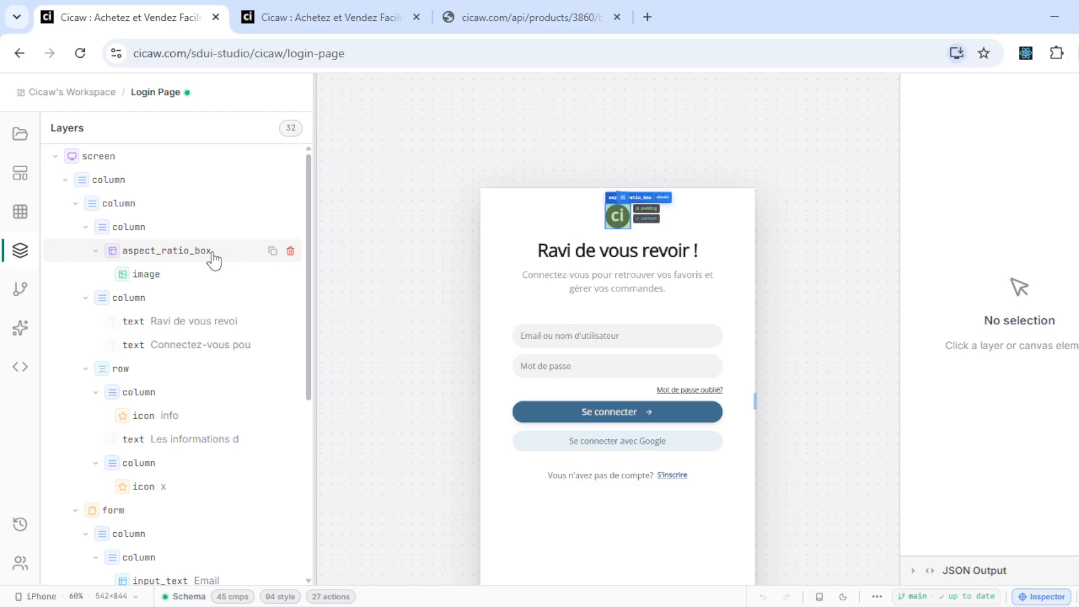
click(133, 278)
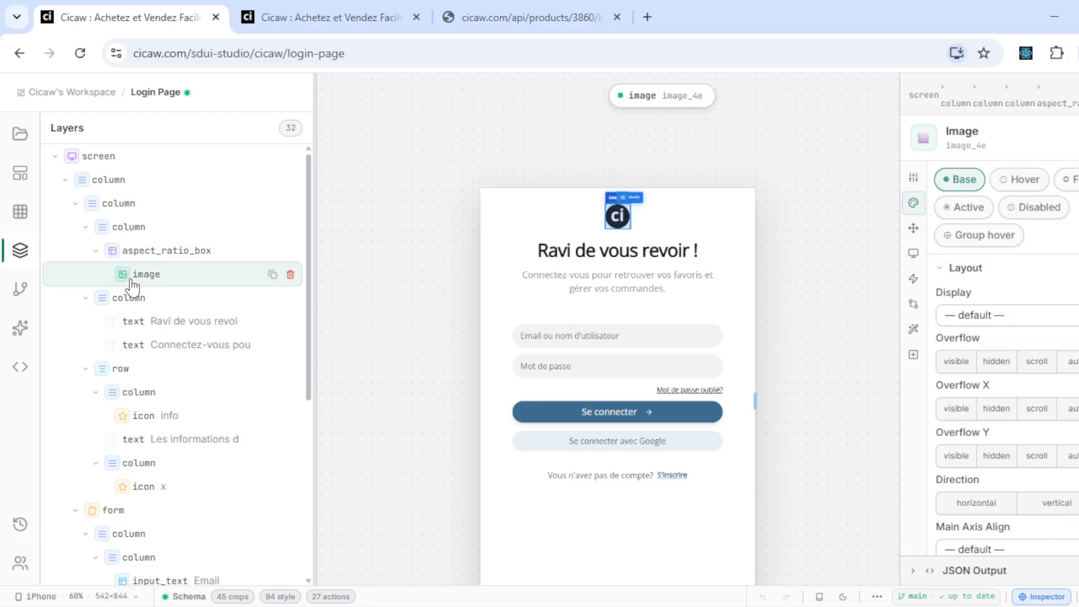
click(180, 233)
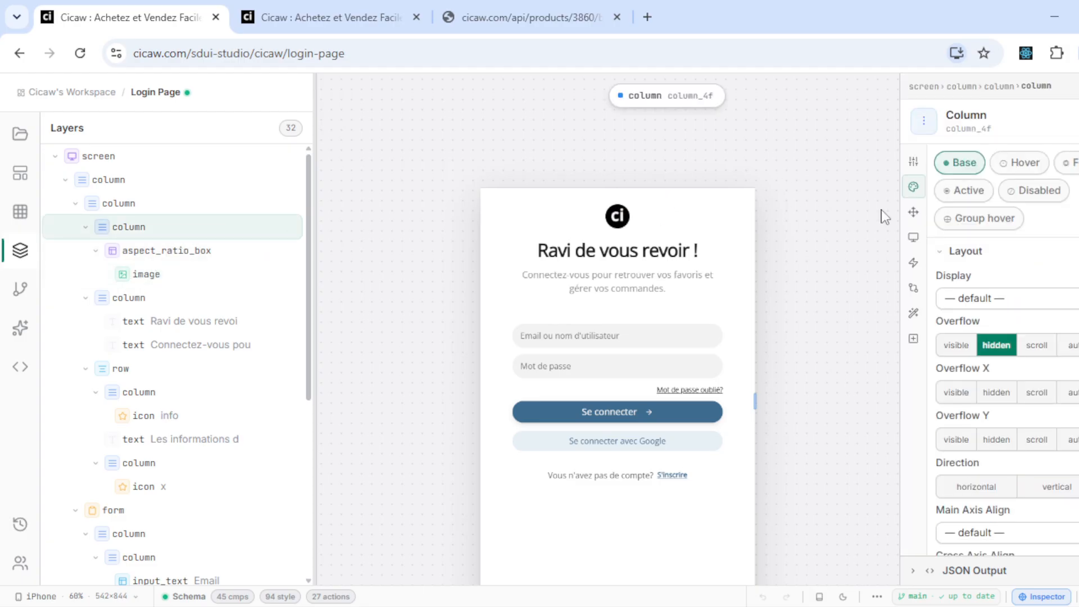
- Give the logo column a minimum width of 20 and maximum width of 20
click(913, 214)
click(913, 237)
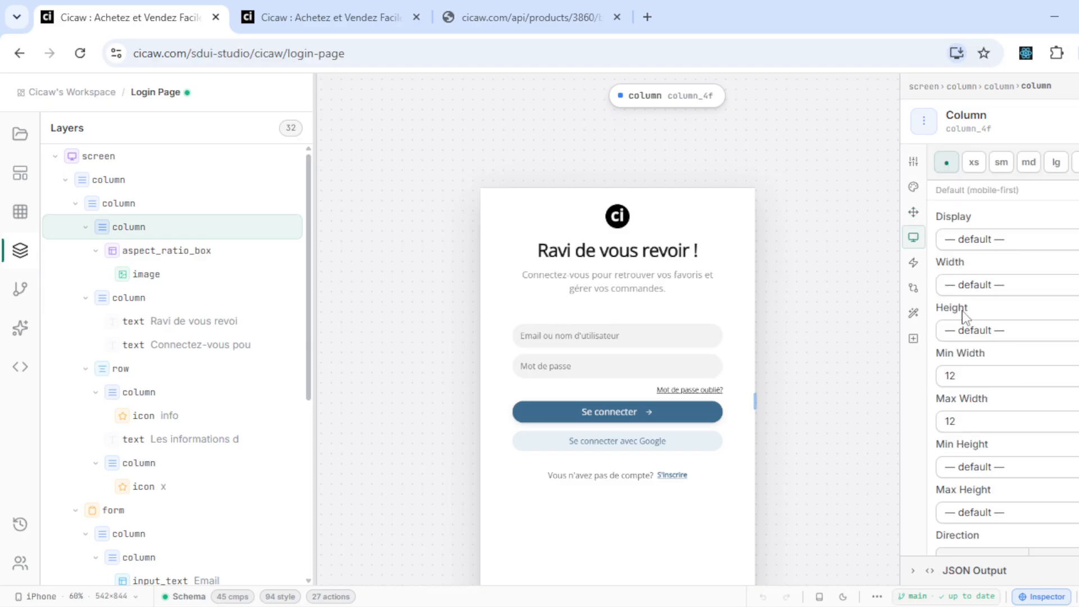
click(962, 386)
scroll(960, 275, down, 3)
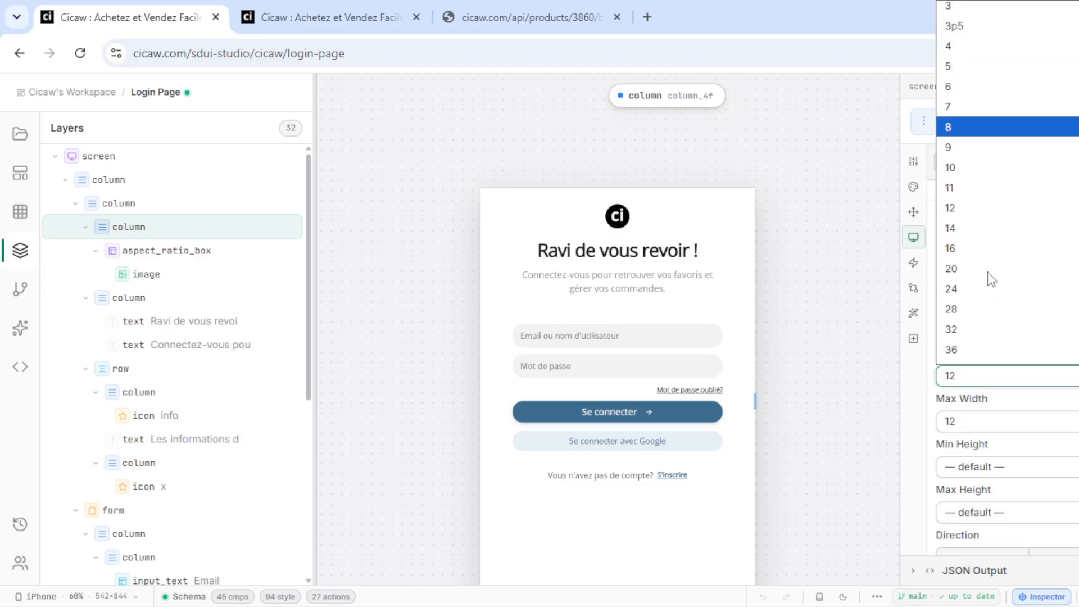
click(962, 269)
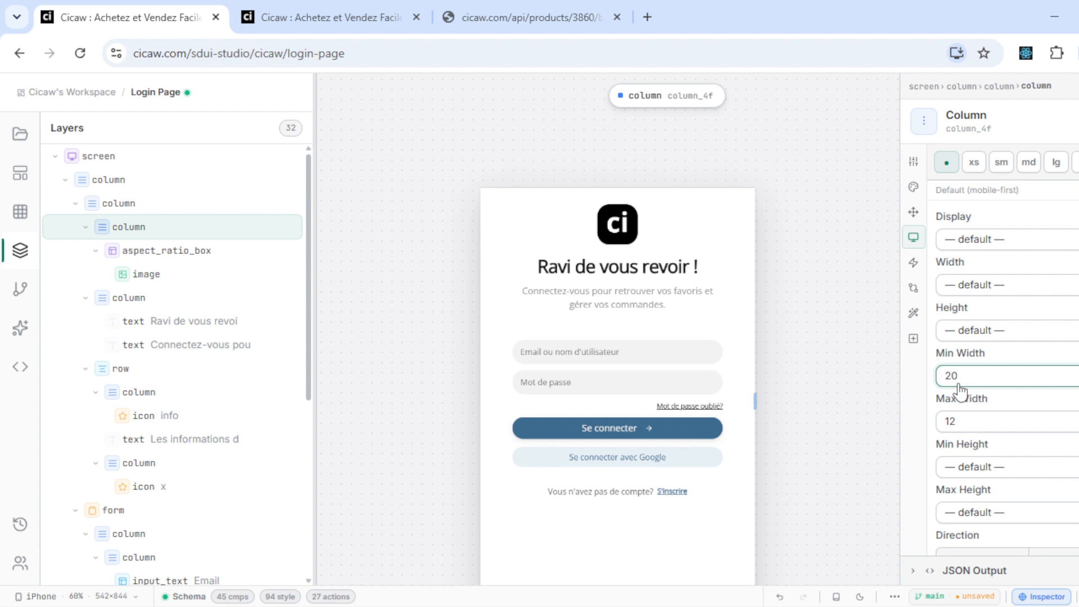
click(955, 423)
scroll(975, 313, down, 2)
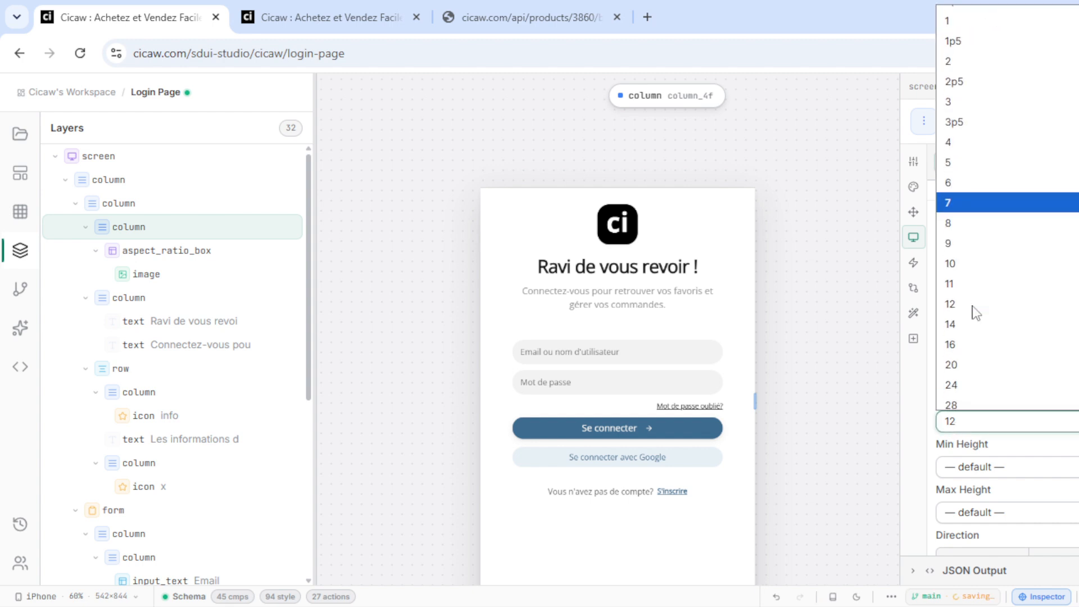
click(956, 364)
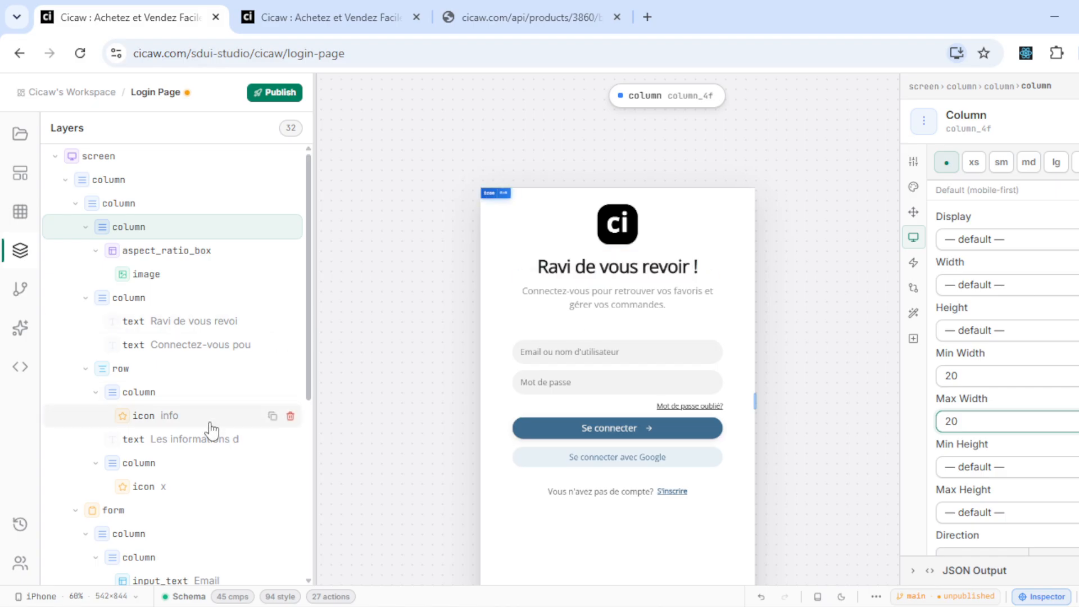
scroll(191, 433, down, 2)
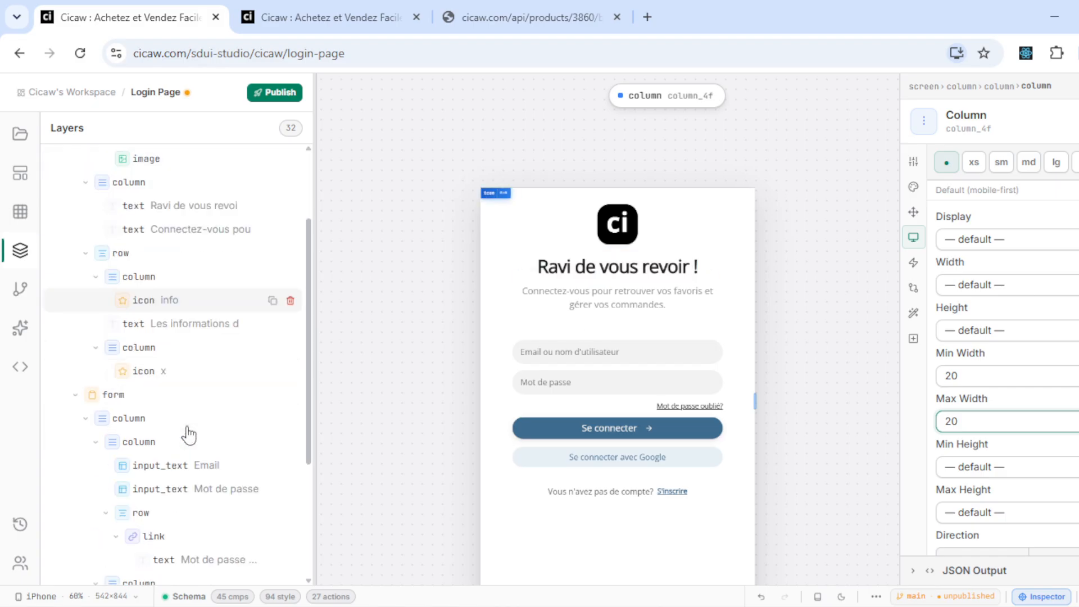
- Set the login subtitle's typography text size to xl
click(170, 233)
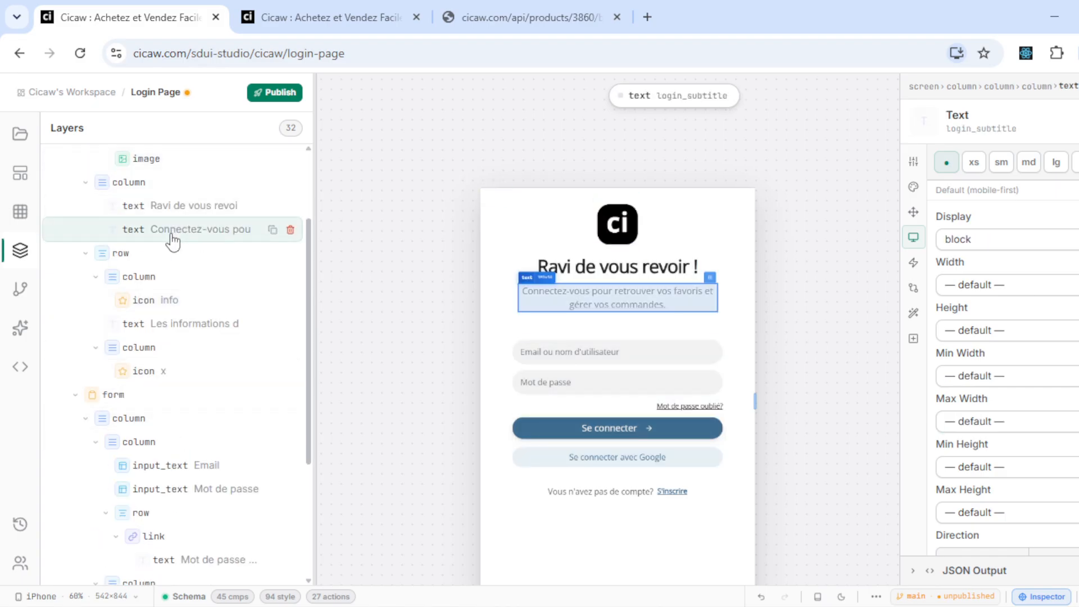
click(913, 188)
scroll(999, 366, down, 5)
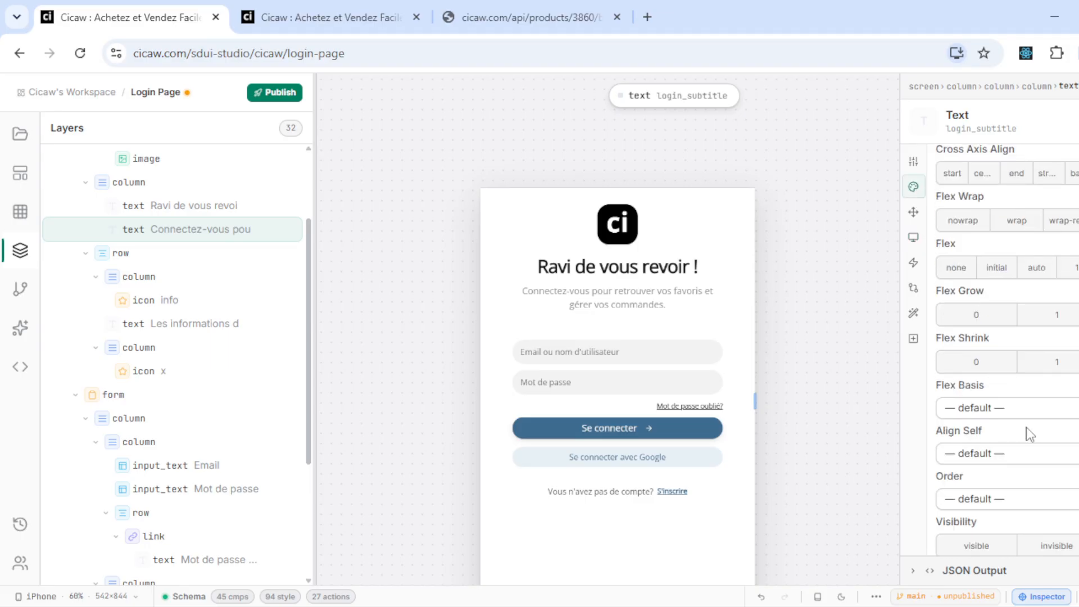
scroll(1028, 433, down, 4)
scroll(1028, 436, down, 3)
click(1017, 455)
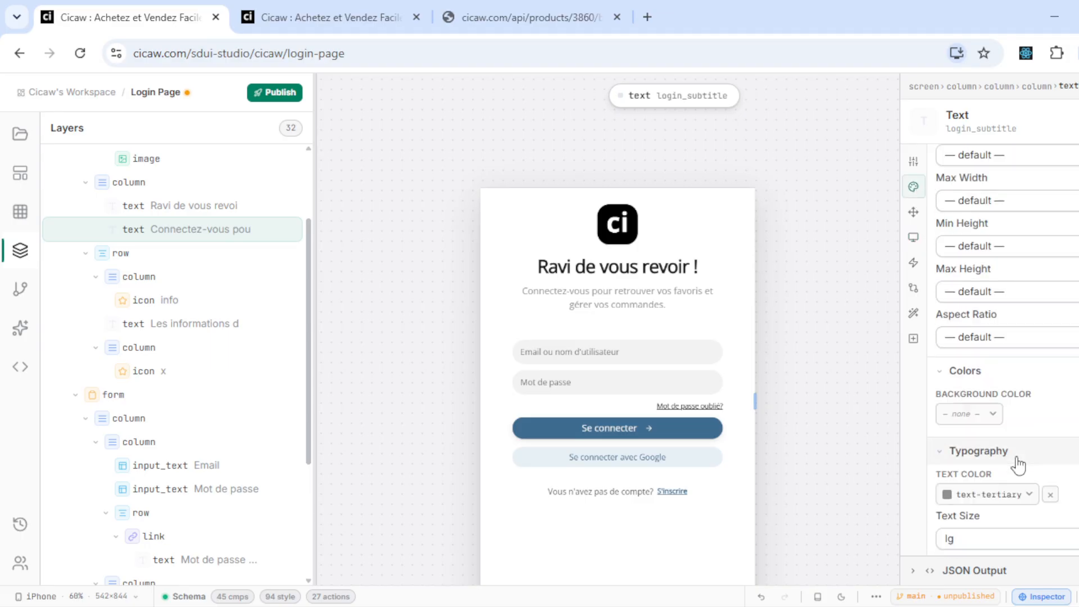
scroll(1018, 458, down, 2)
click(1027, 429)
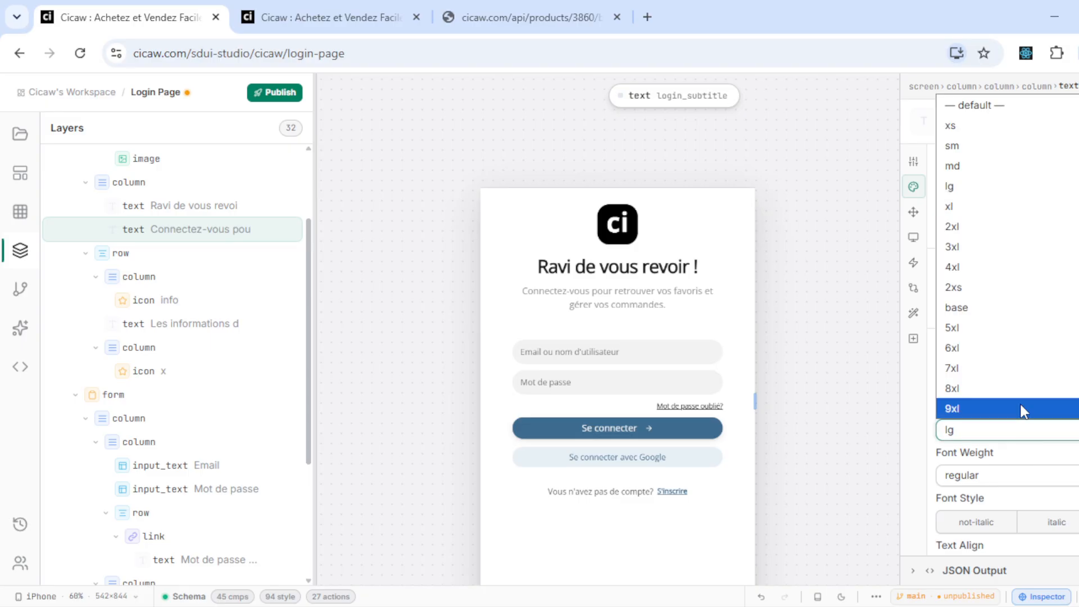
click(984, 220)
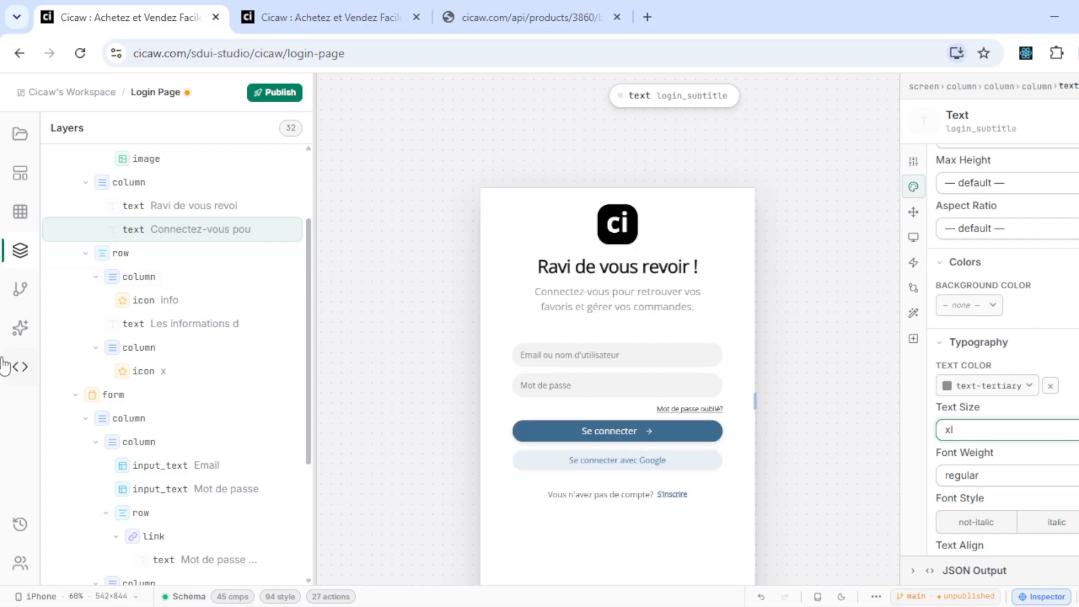
- Delete the 'Connectez-vous' subtitle text, then undo the deletion with Ctrl+Z
mouse_move(176, 234)
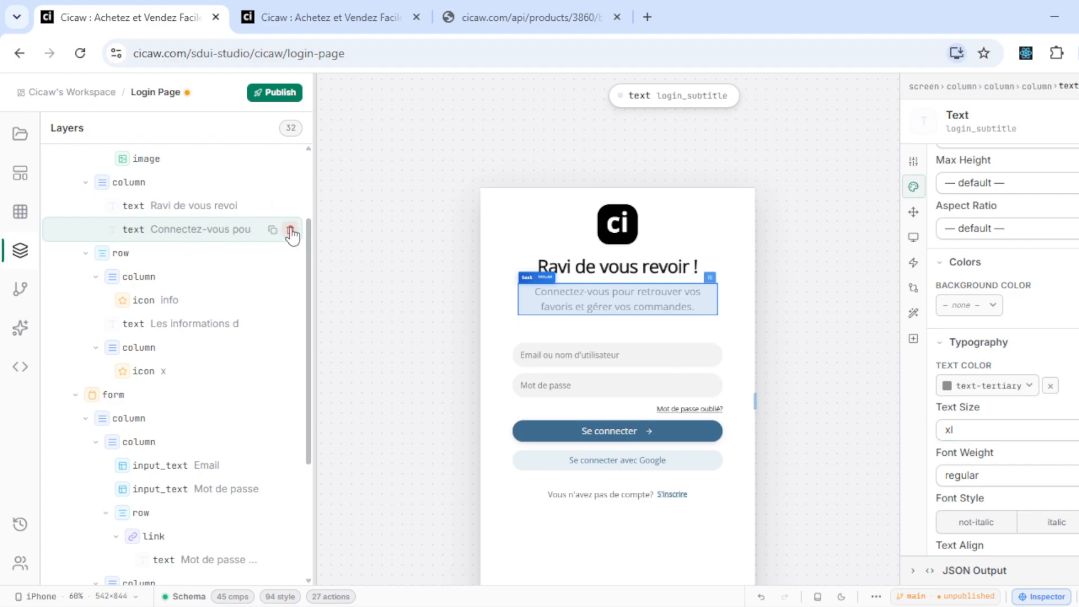
click(290, 232)
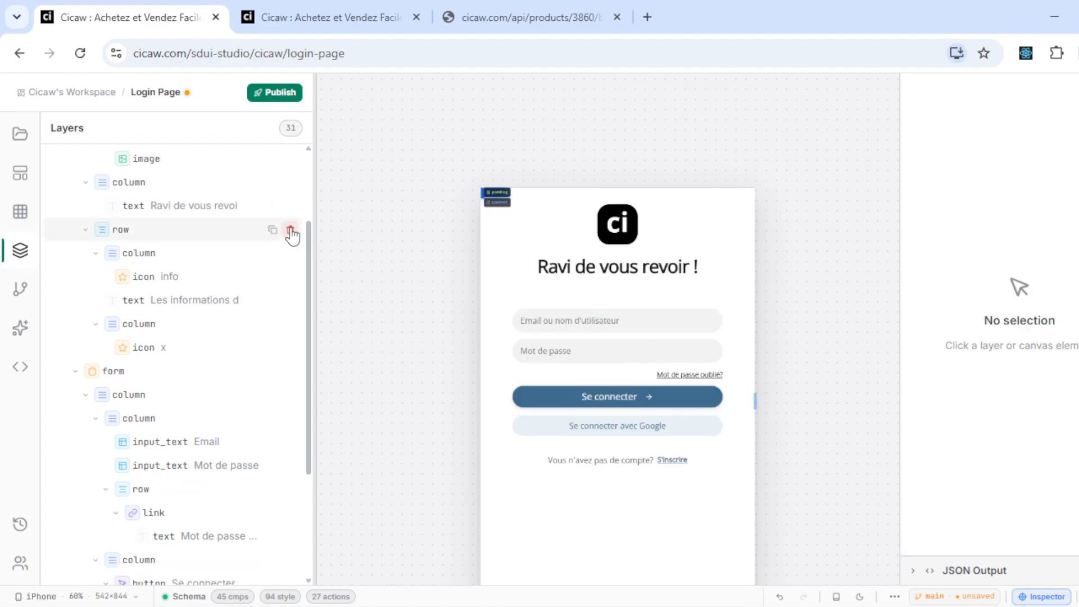
click(209, 238)
key(ctrl+z)
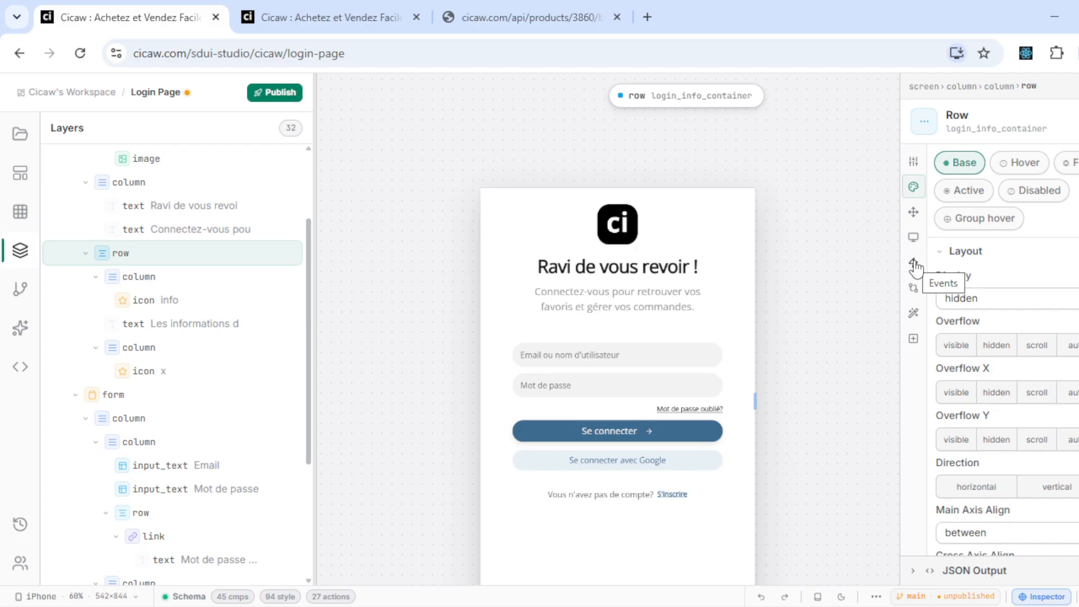
scroll(277, 405, down, 3)
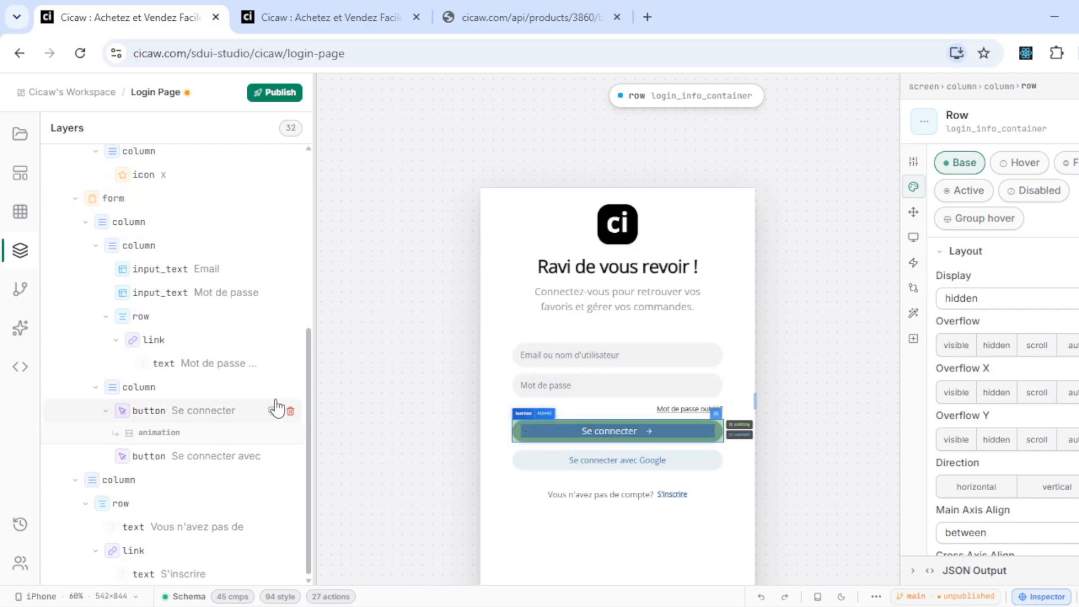
scroll(277, 404, up, 5)
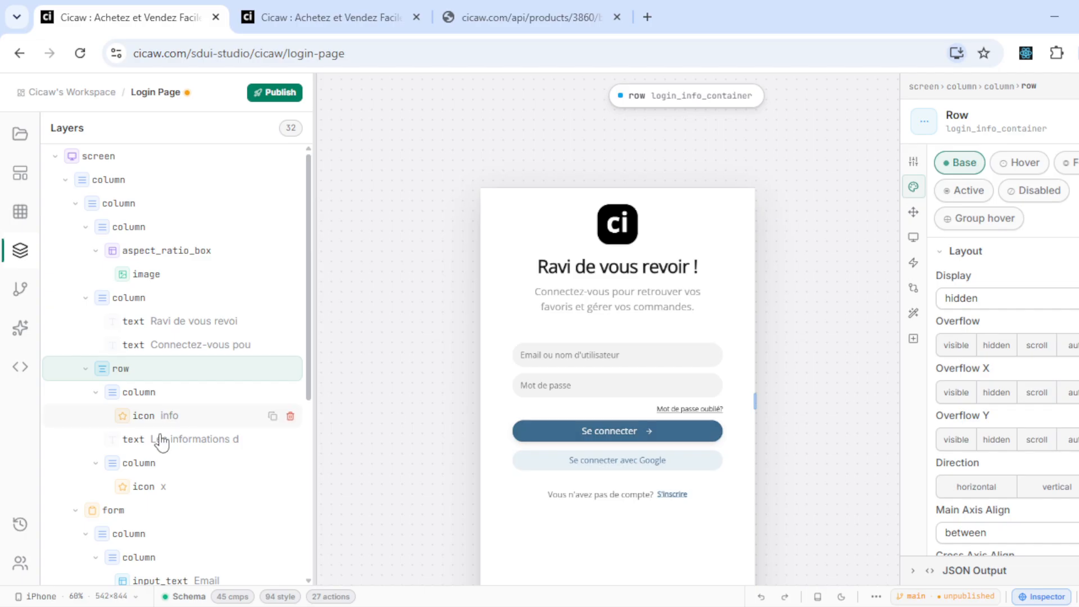
scroll(140, 446, down, 5)
click(139, 439)
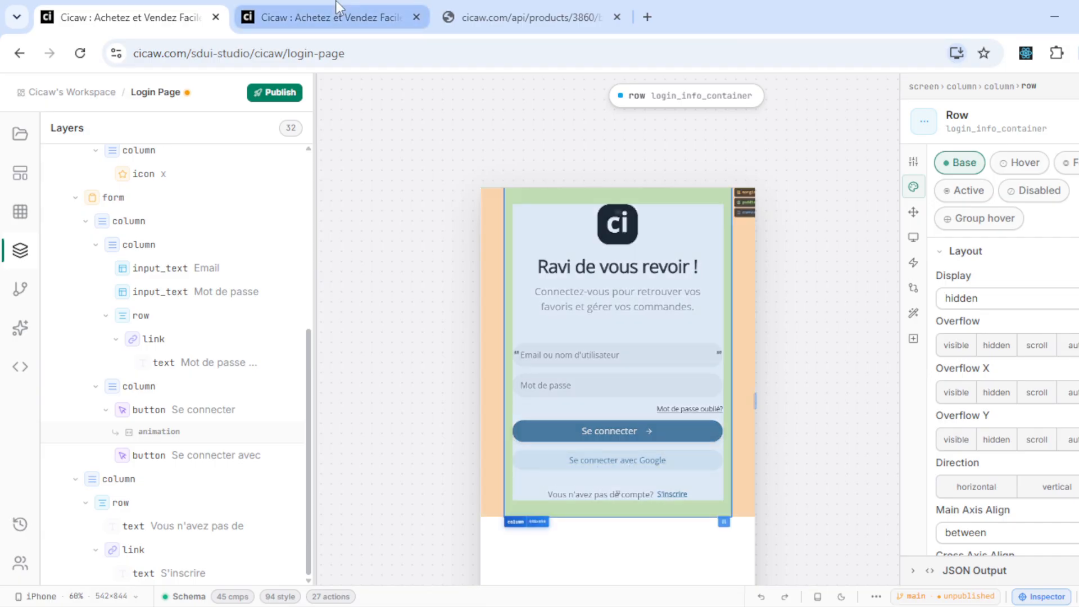
click(336, 8)
click(525, 495)
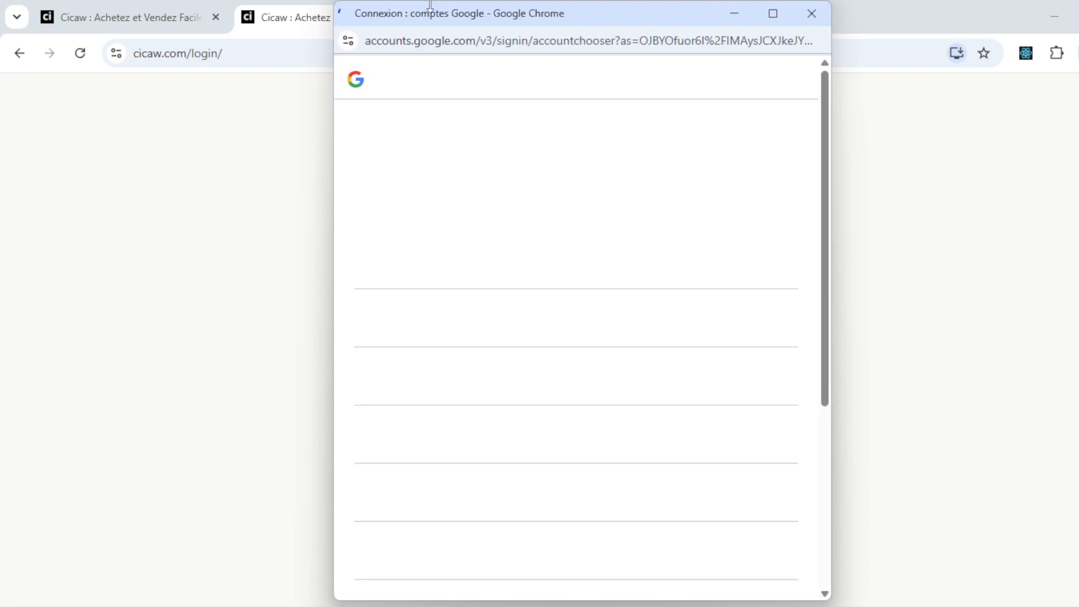
click(818, 19)
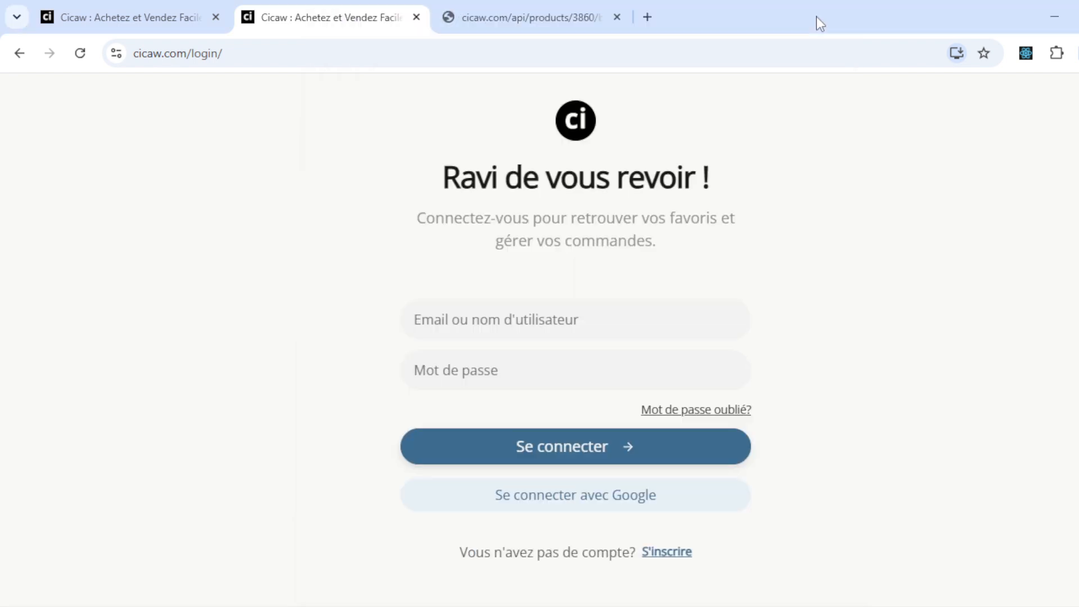
click(140, 11)
scroll(182, 402, down, 1)
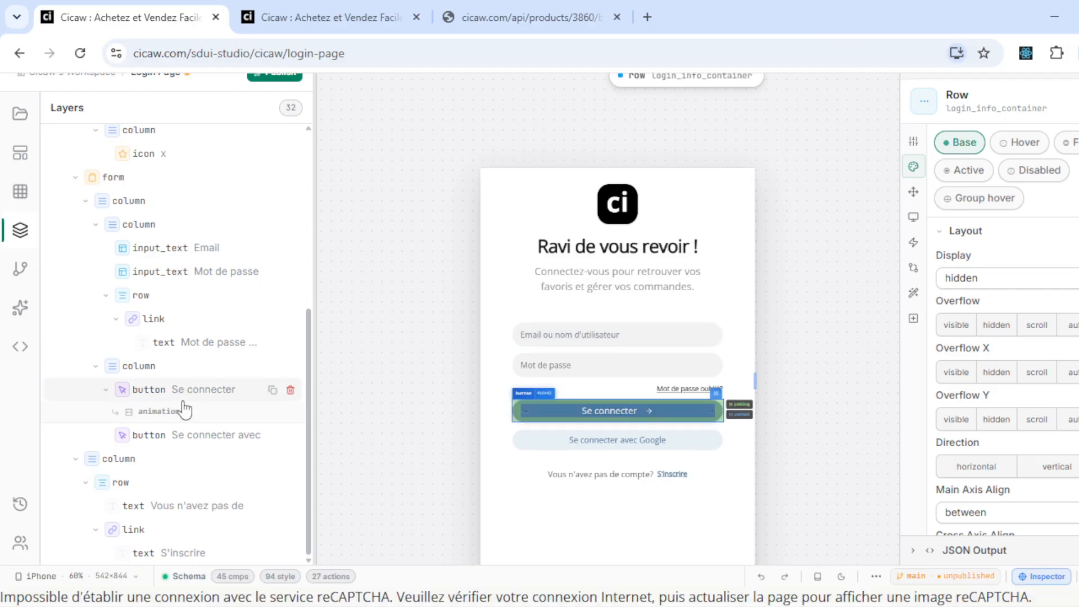
- Give the Se connecter avec Google button an a-arrow-down left icon
scroll(184, 410, up, 3)
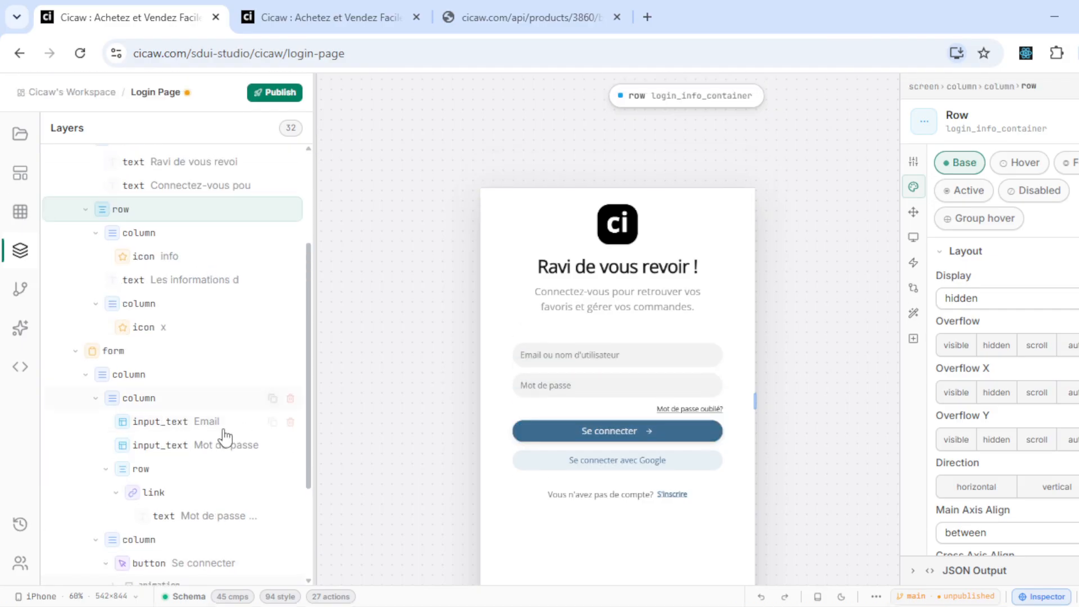
scroll(225, 437, down, 3)
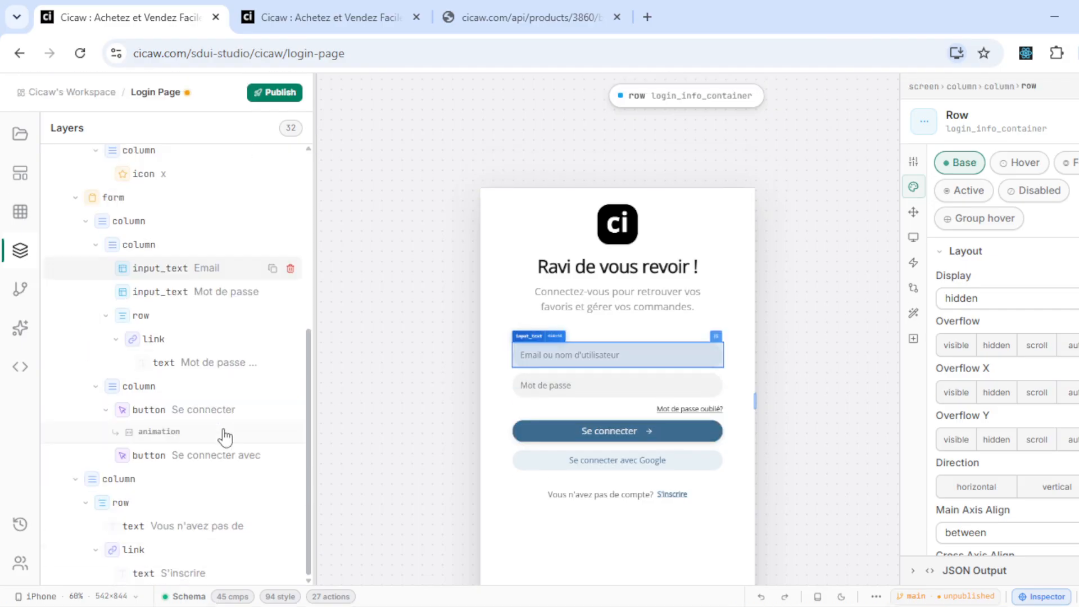
click(574, 464)
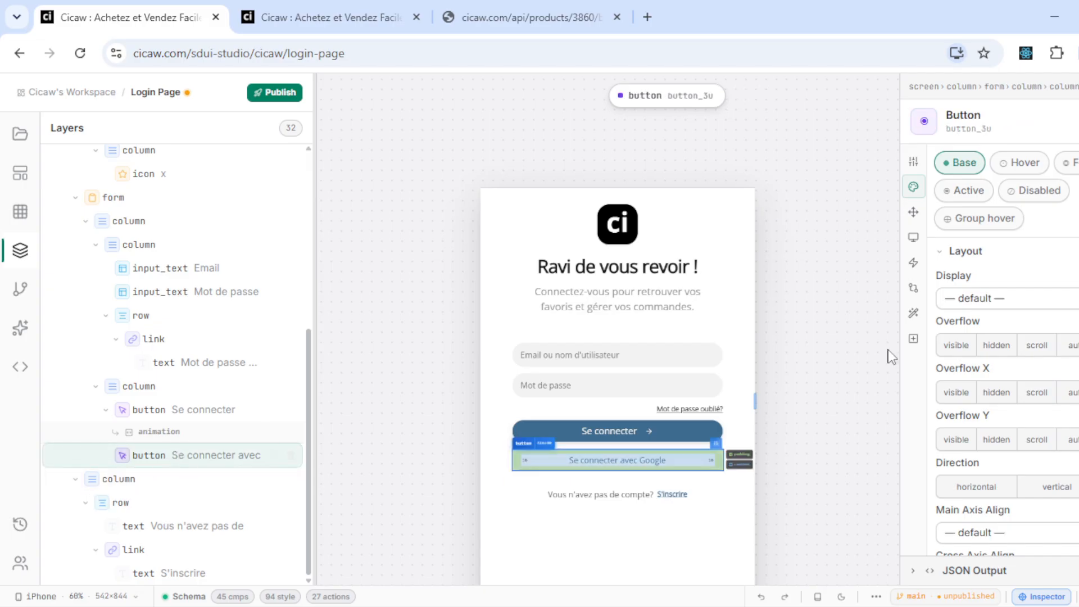
click(913, 162)
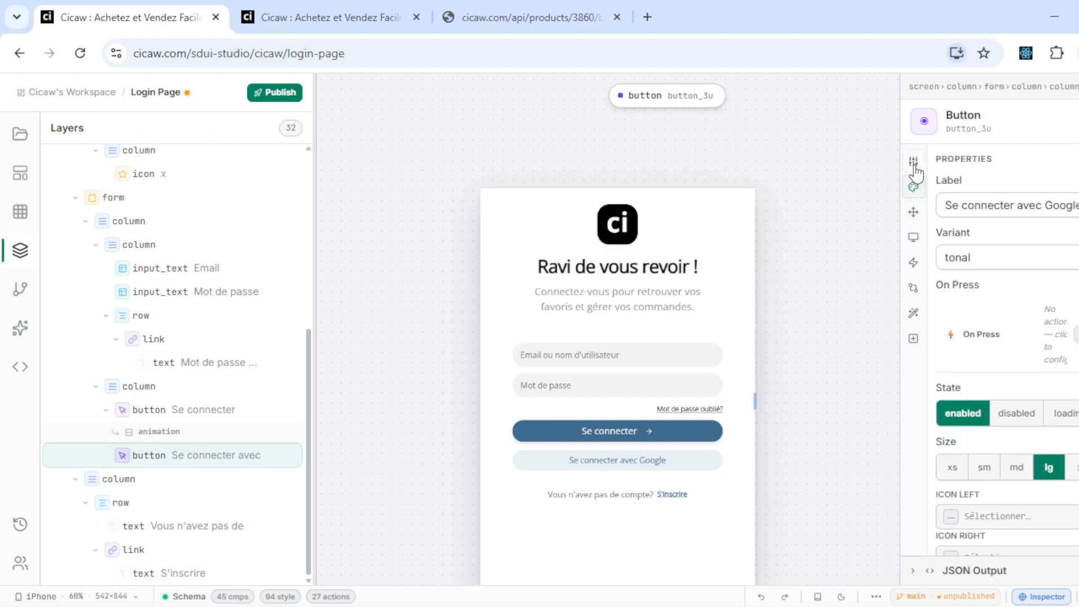
scroll(982, 308, down, 2)
scroll(986, 333, up, 2)
drag(994, 205, 989, 409)
click(1013, 522)
click(897, 254)
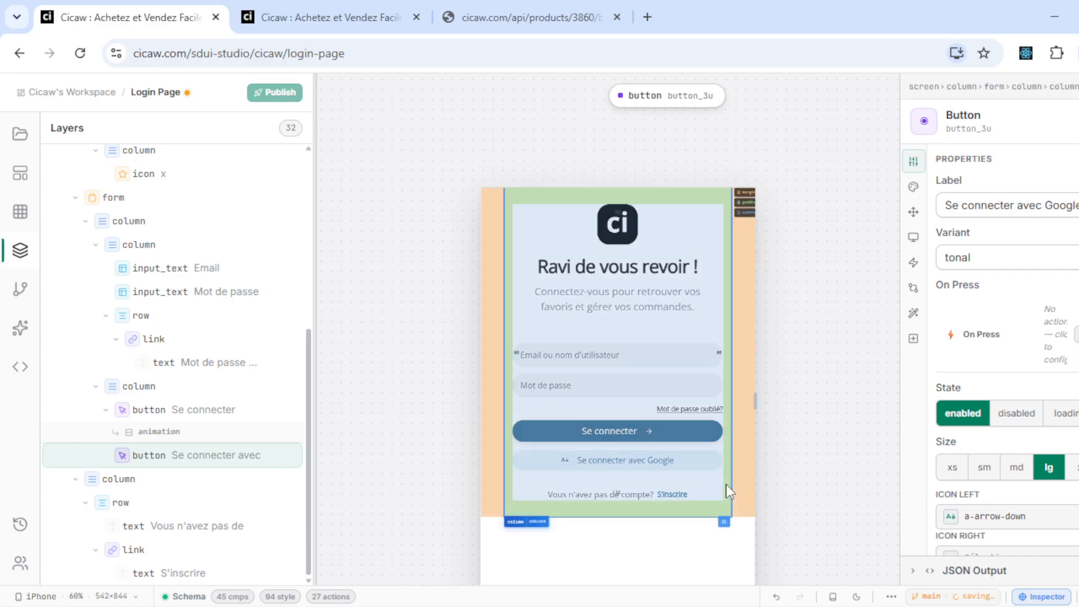
- Clear the Google button's left icon and show its event handlers
scroll(811, 465, up, 3)
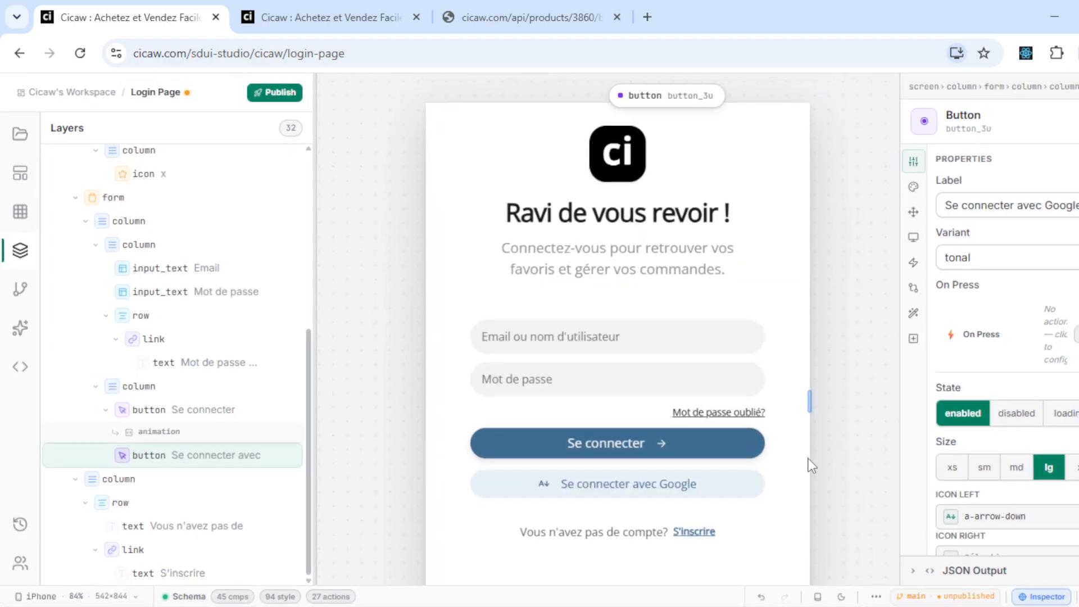
click(1009, 517)
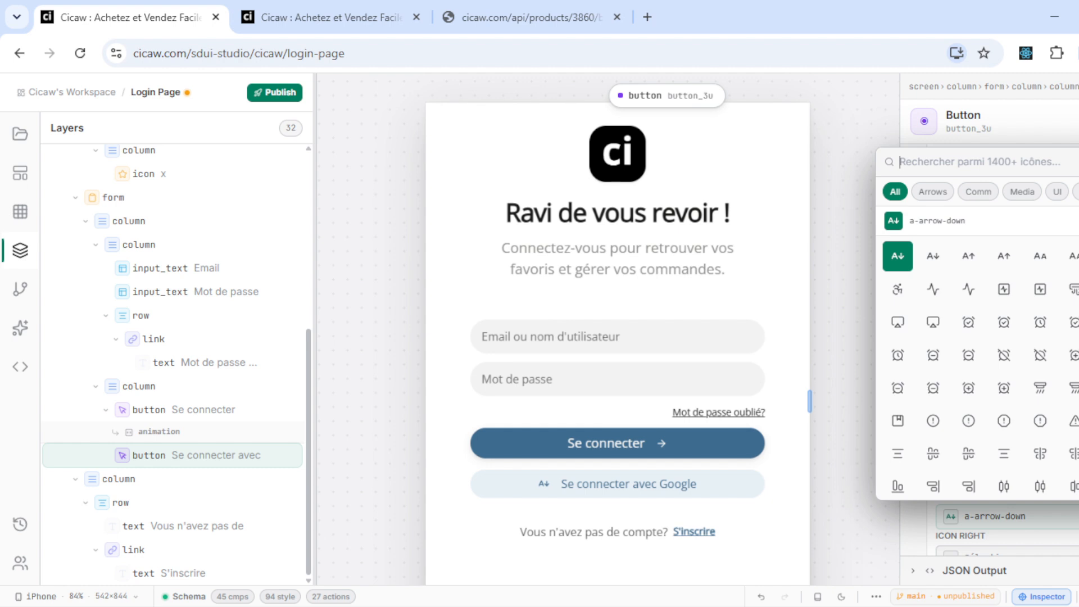
click(1078, 220)
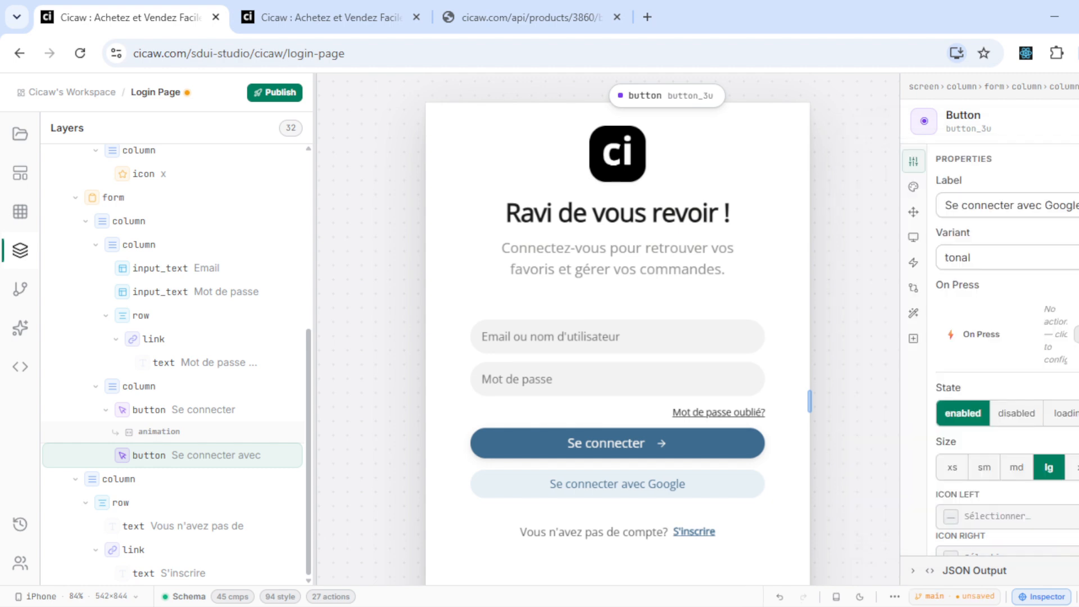
click(913, 238)
click(914, 265)
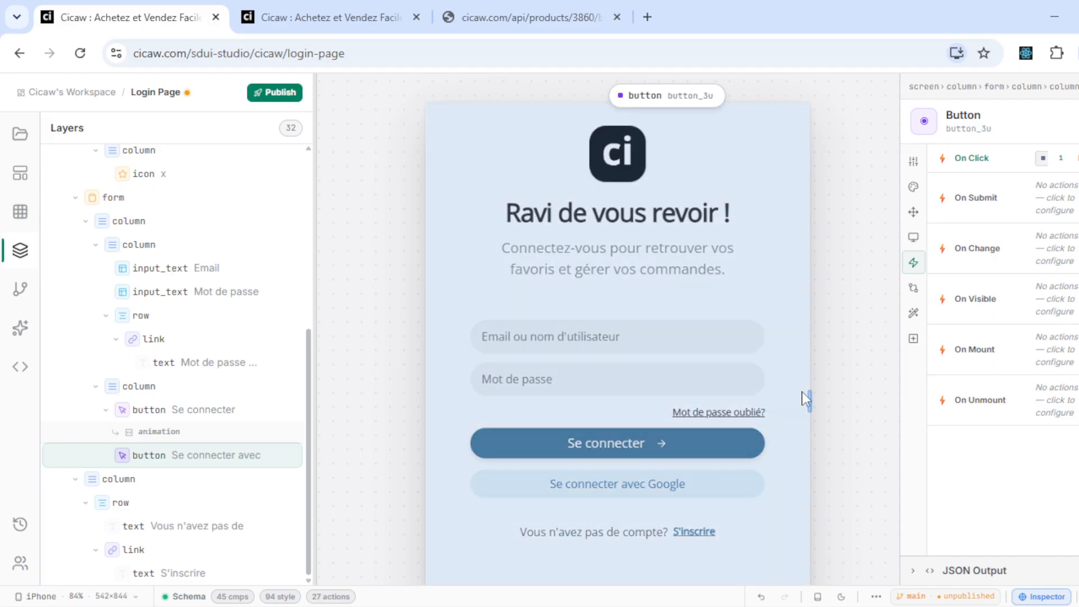
- Review the Google Login step in the button's On Click flow without changing it
drag(837, 390, 789, 411)
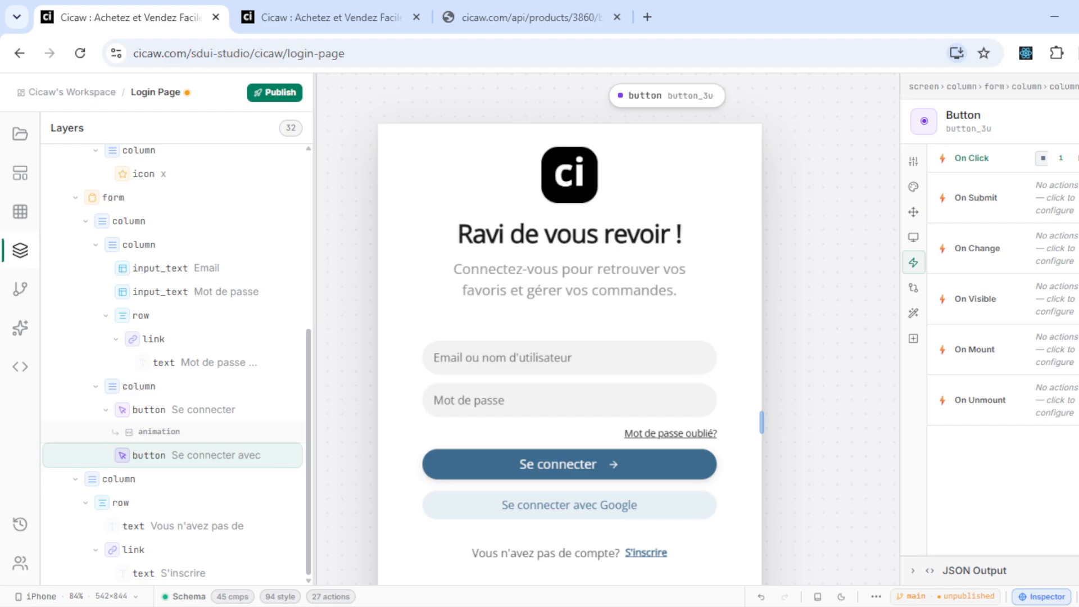
click(971, 158)
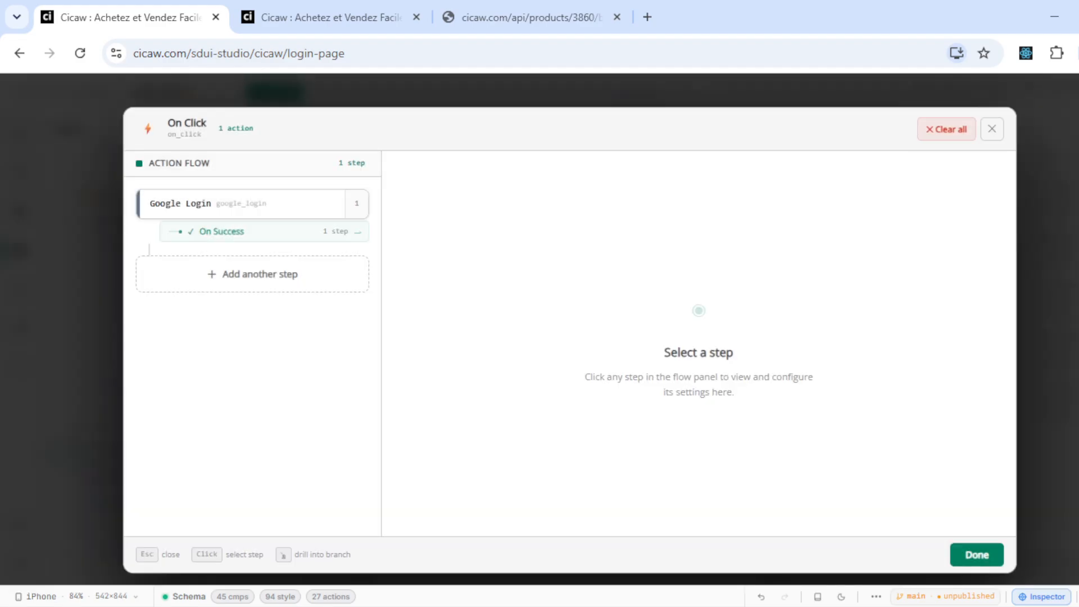
click(227, 212)
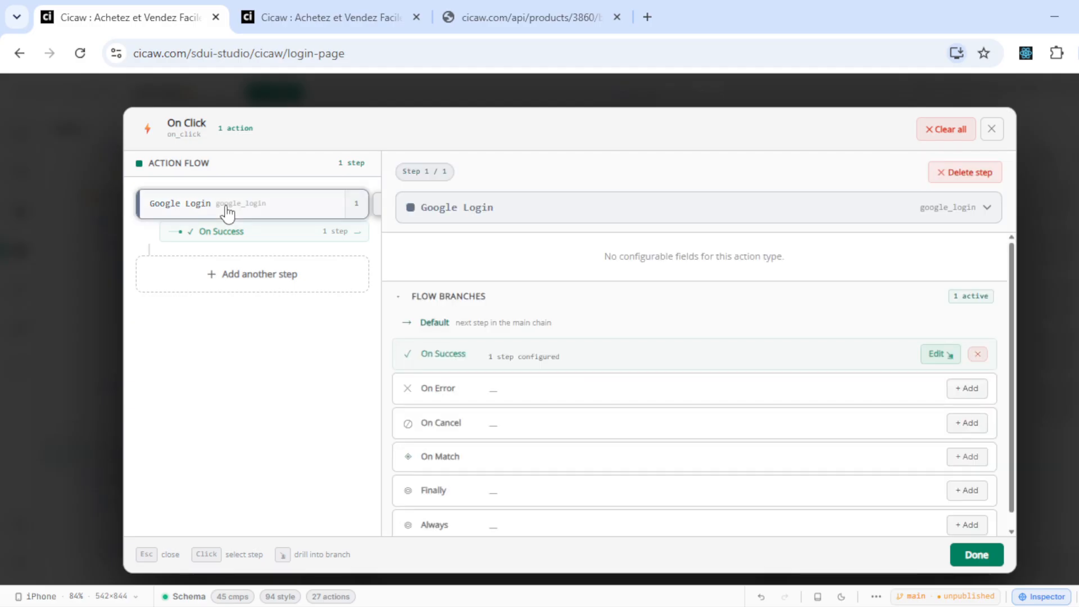
click(527, 214)
click(525, 216)
scroll(710, 403, down, 2)
scroll(713, 403, up, 2)
scroll(713, 404, down, 2)
scroll(712, 403, up, 2)
scroll(713, 404, down, 1)
scroll(712, 403, up, 1)
scroll(713, 403, down, 1)
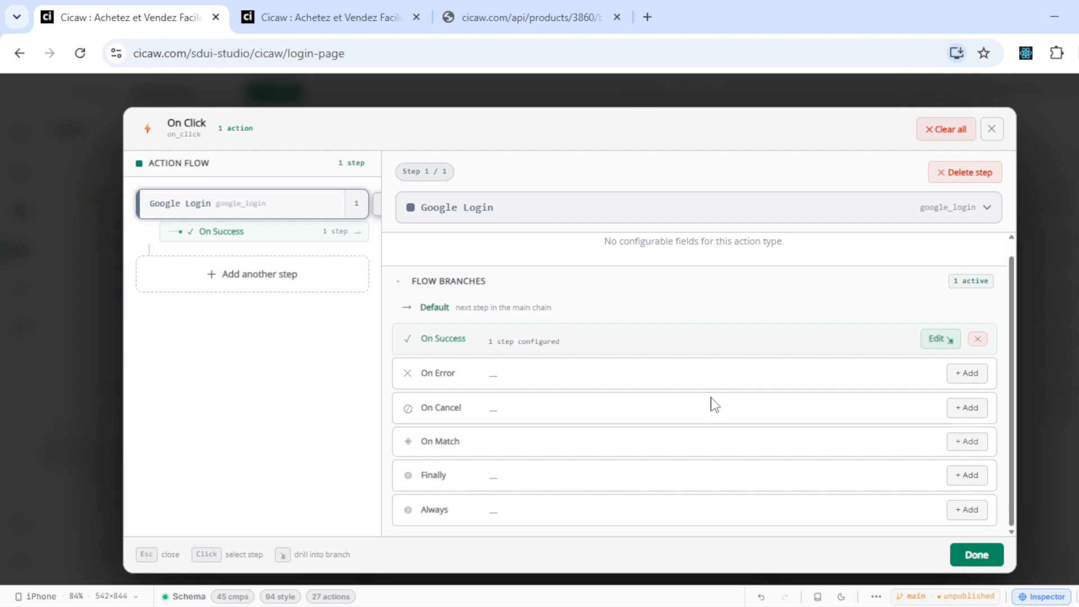
click(969, 555)
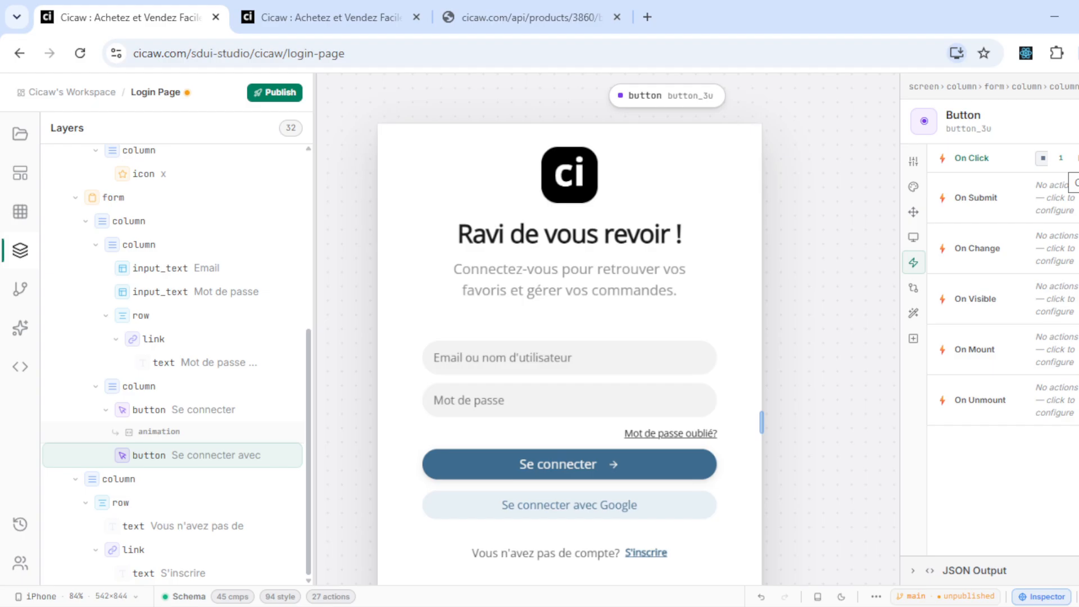
- Clear the Google button's On Click action and publish the page to main
click(1077, 158)
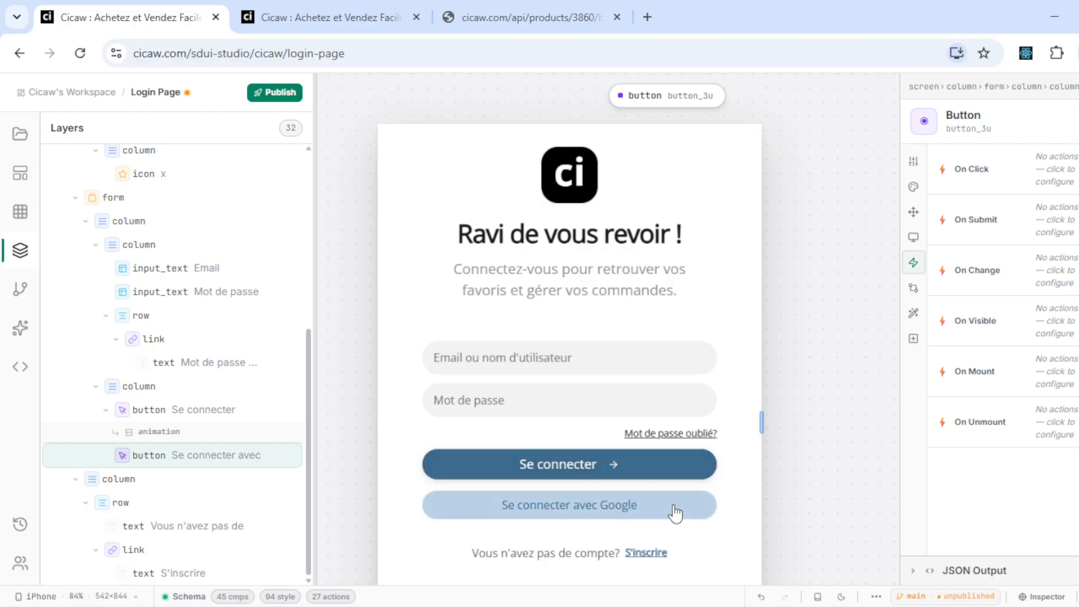
click(278, 96)
key(ctrl+Return)
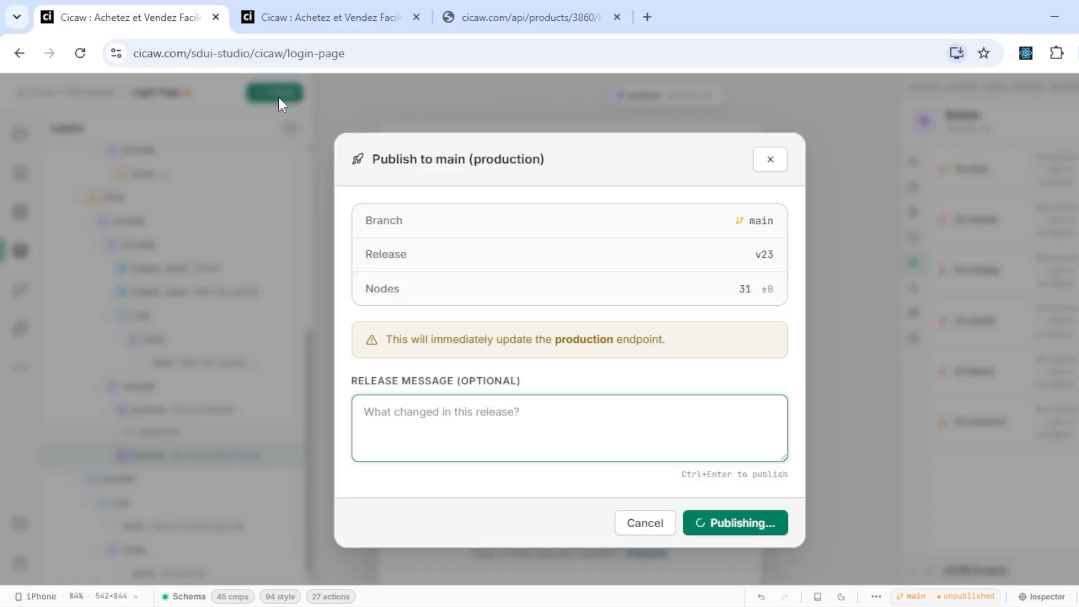
- Reload the live Cicaw login page to check the published release, then return to the studio
click(338, 2)
key(F5)
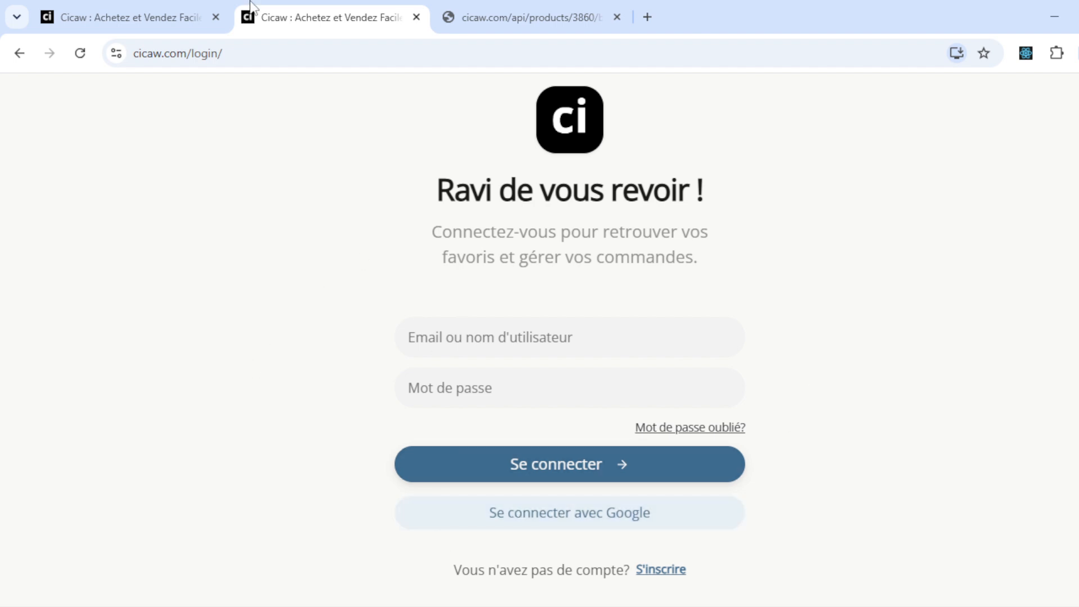
click(117, 14)
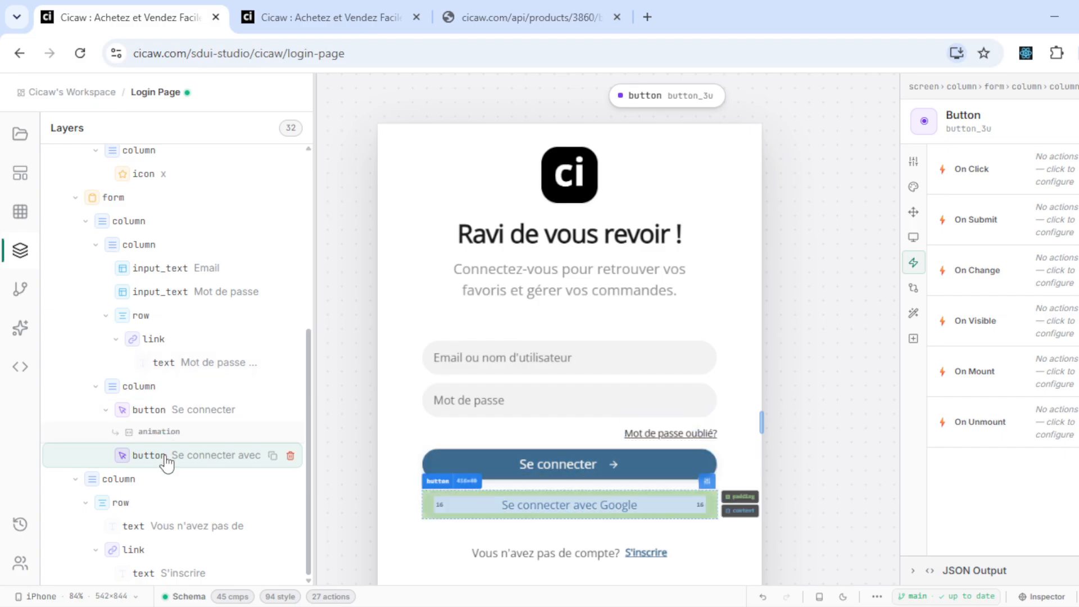
- Add a first Google Login step to the Google button's click flow
click(1033, 169)
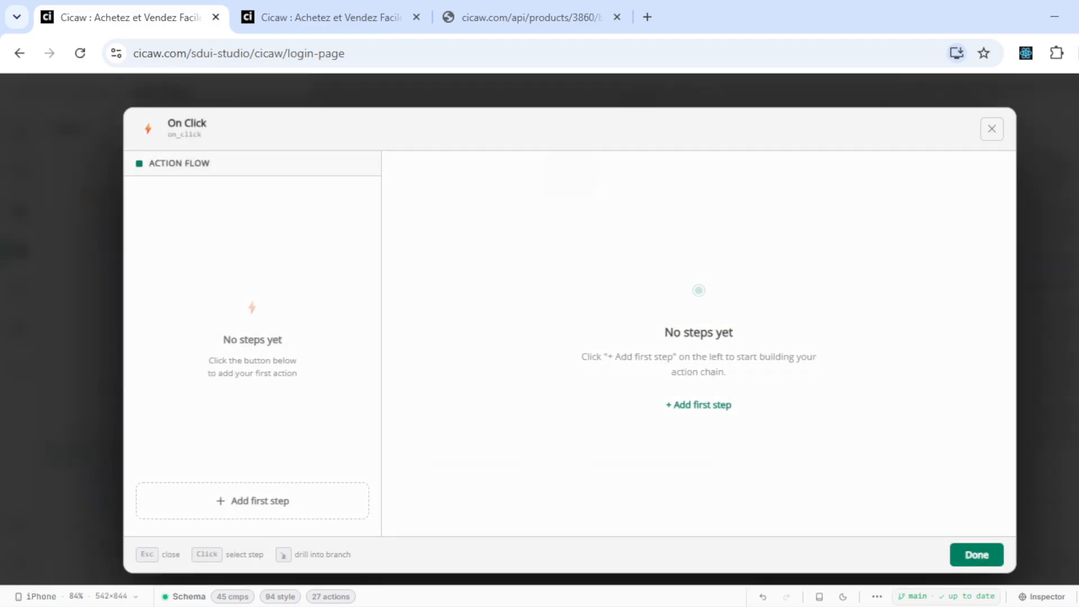
key(Escape)
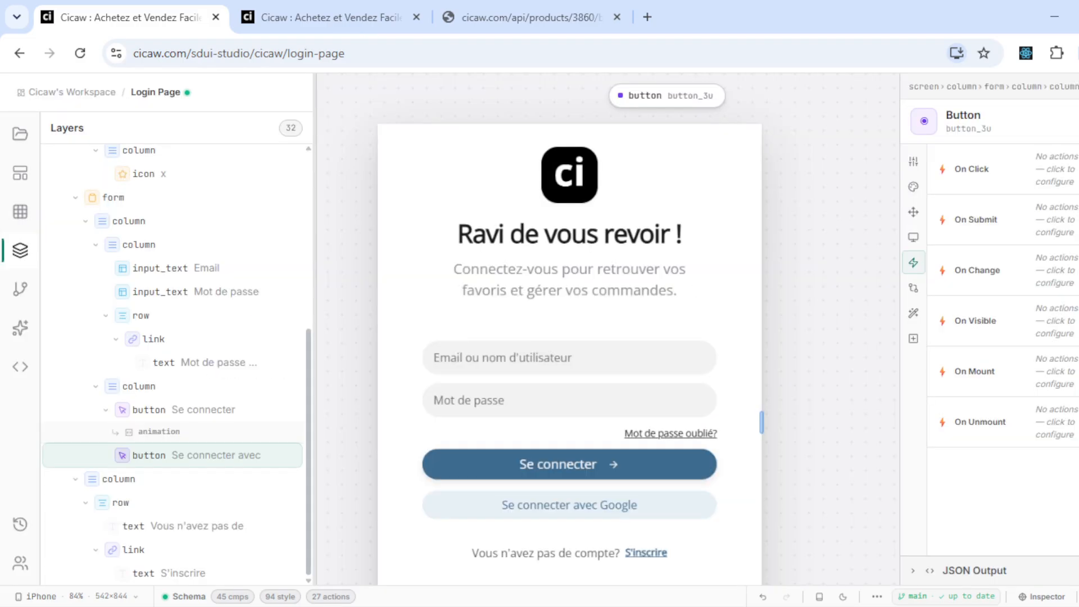
click(1034, 169)
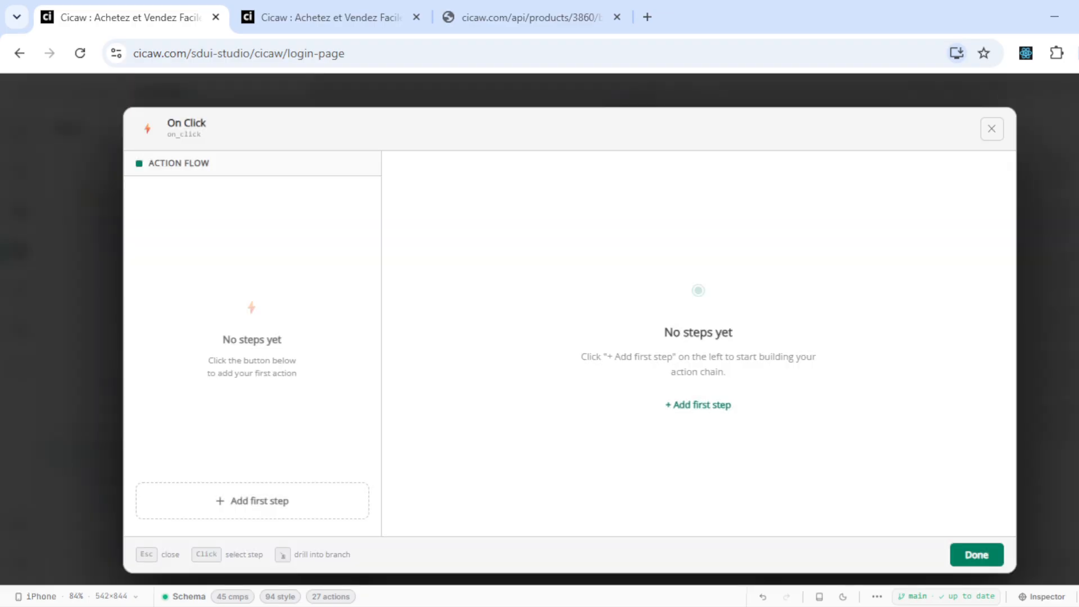
click(260, 512)
click(468, 212)
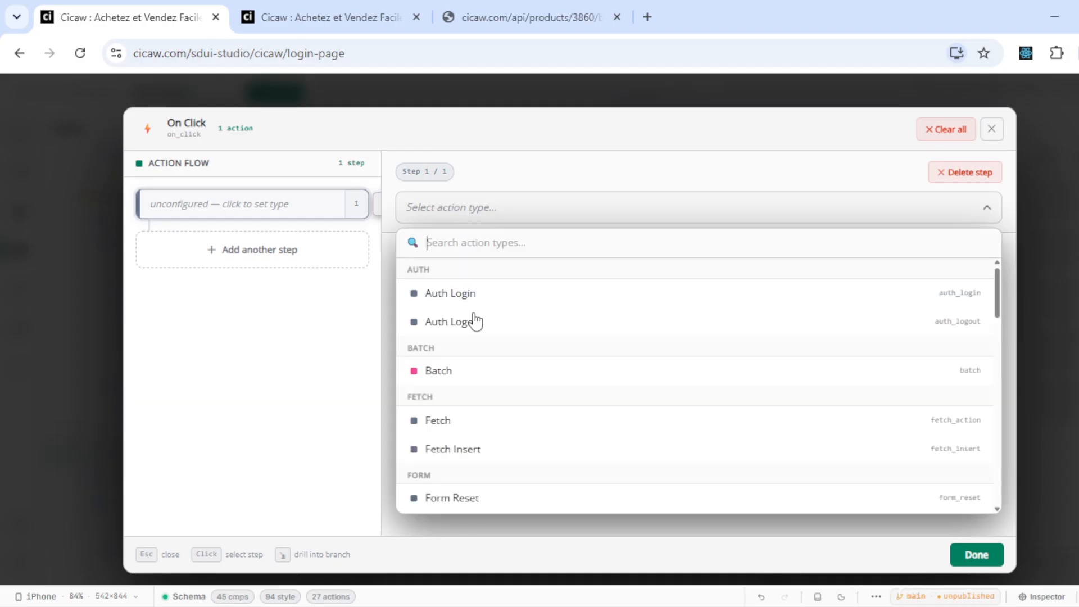
scroll(509, 449, down, 2)
scroll(509, 449, up, 2)
scroll(510, 450, down, 4)
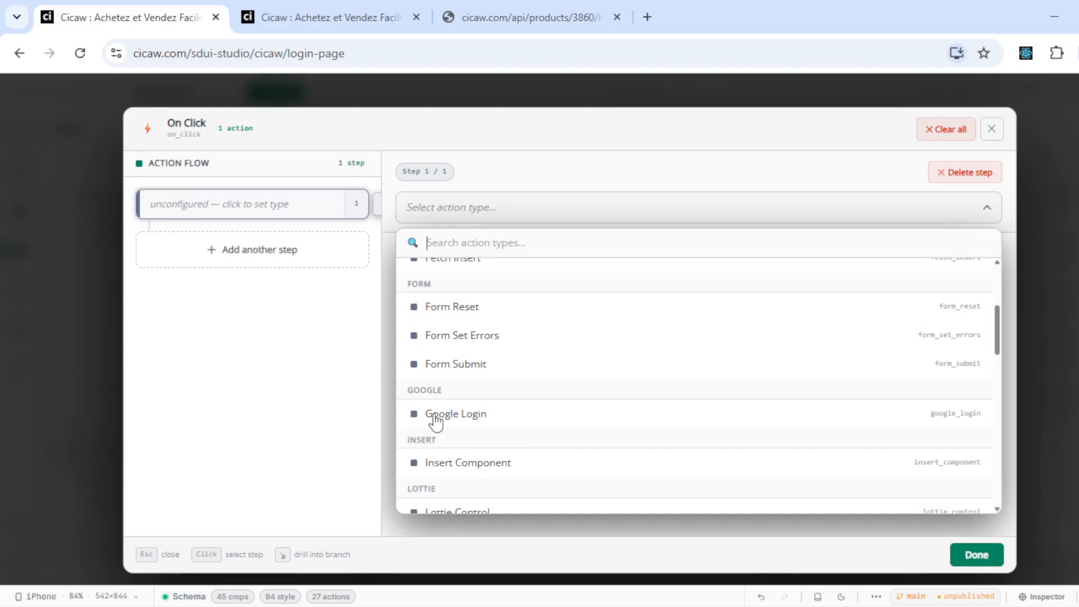
click(537, 421)
- Change the step's action type to Update Component
scroll(536, 417, down, 1)
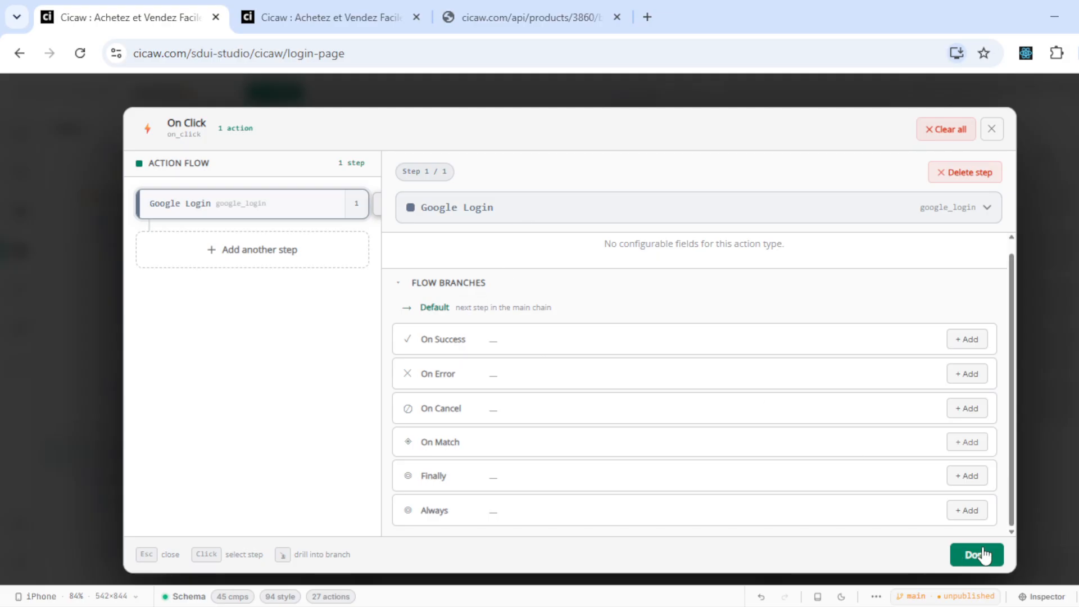
scroll(699, 338, up, 1)
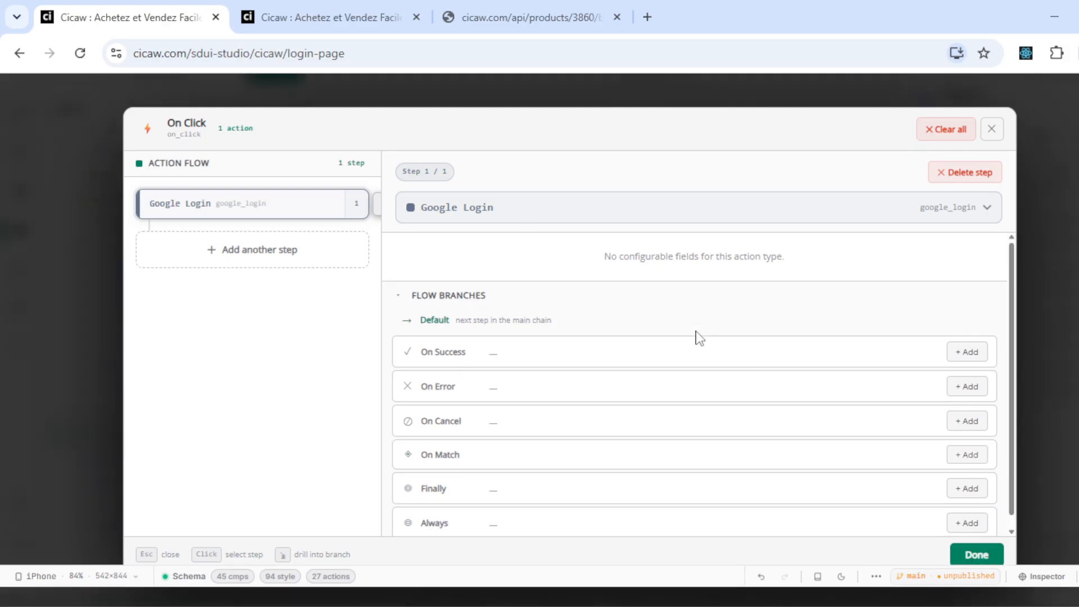
scroll(699, 337, down, 1)
scroll(696, 337, up, 1)
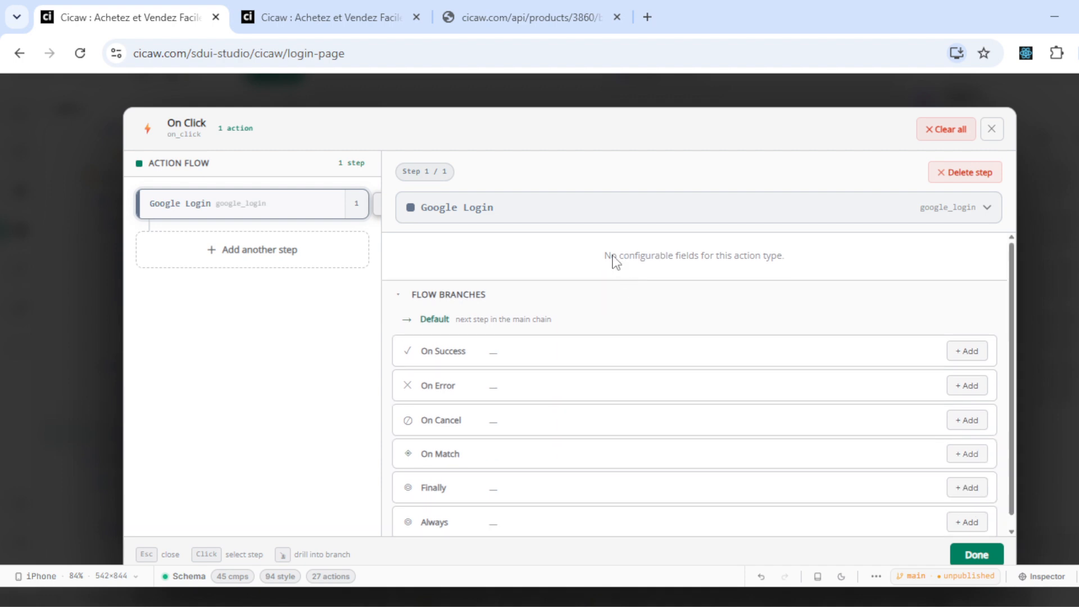
click(597, 220)
text(up)
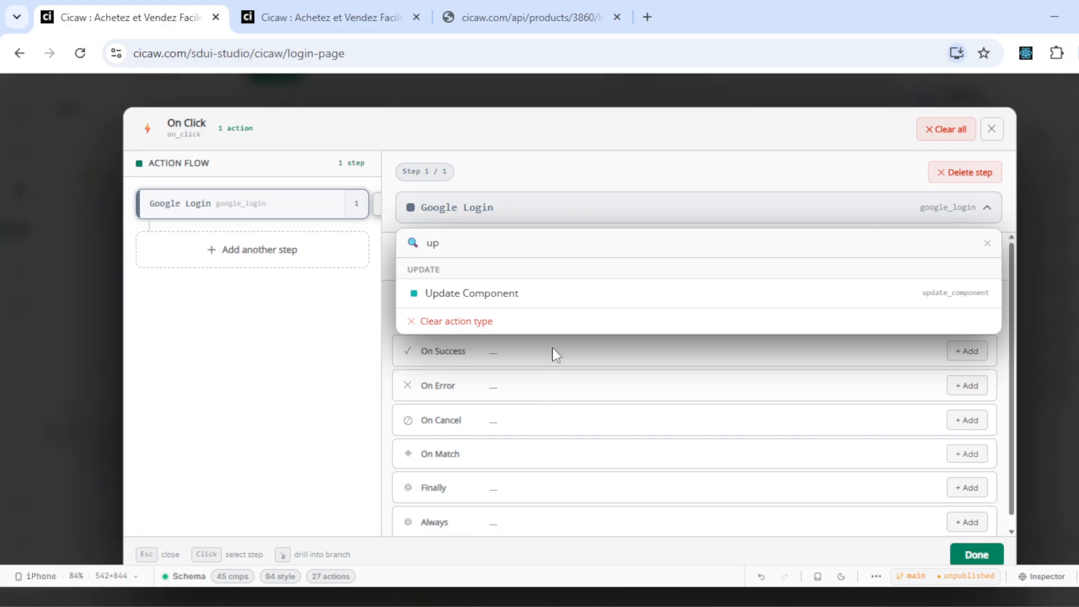
click(549, 298)
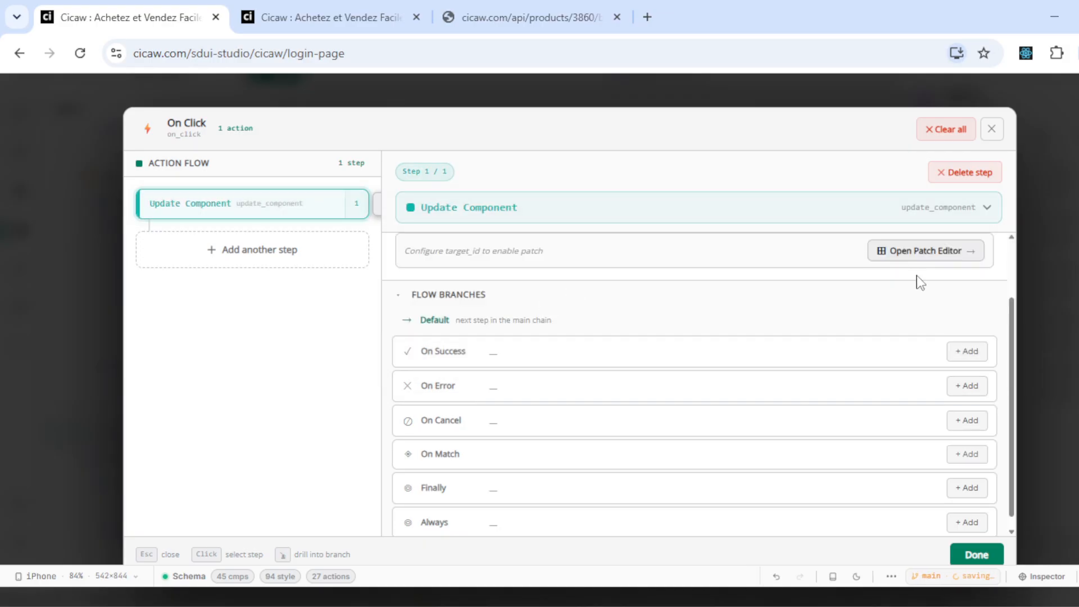
- Target the login_subtitle component and open its patch editor
scroll(746, 371, down, 1)
scroll(745, 372, up, 1)
scroll(747, 376, up, 1)
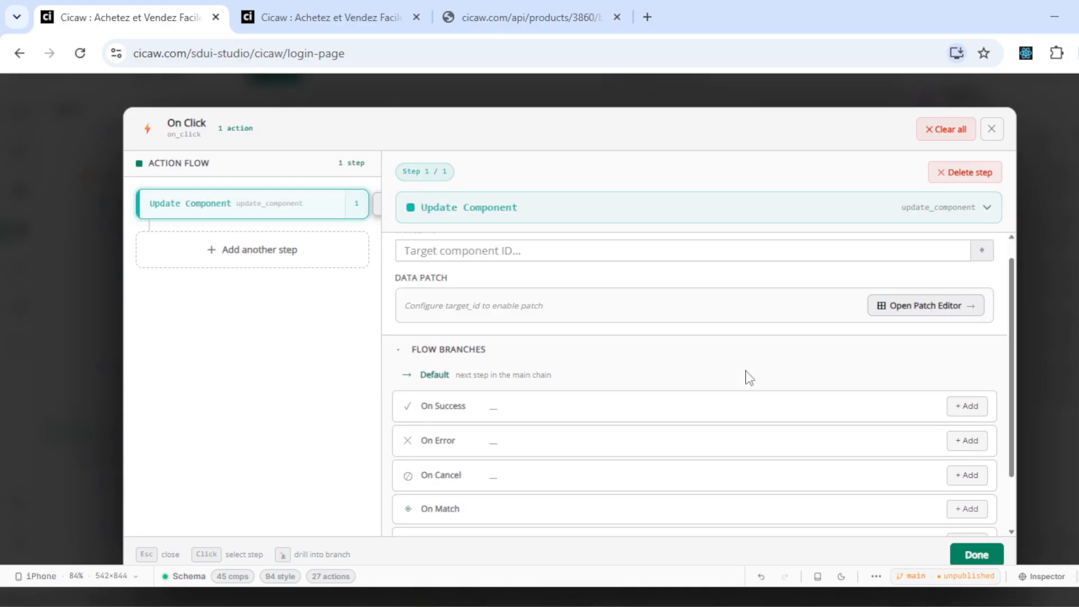
click(814, 245)
scroll(609, 382, down, 3)
scroll(609, 382, down, 5)
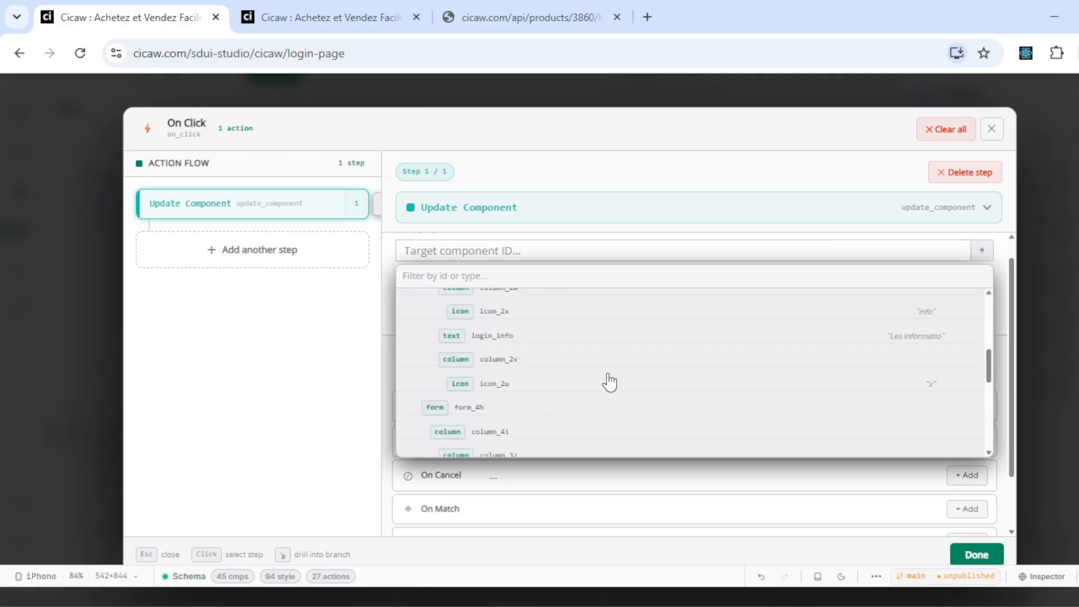
scroll(609, 382, down, 5)
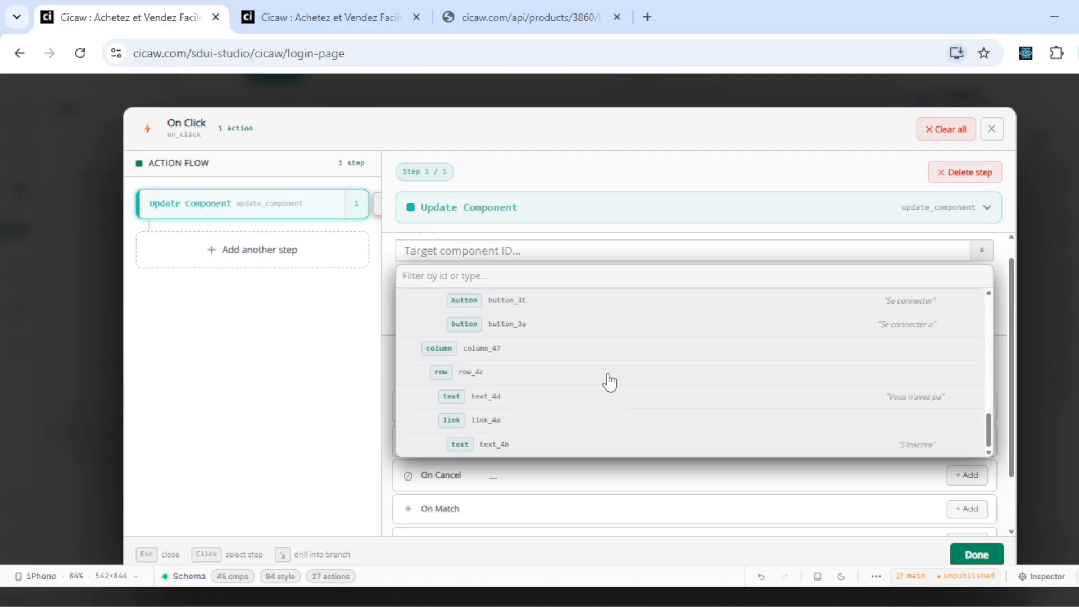
text(conn)
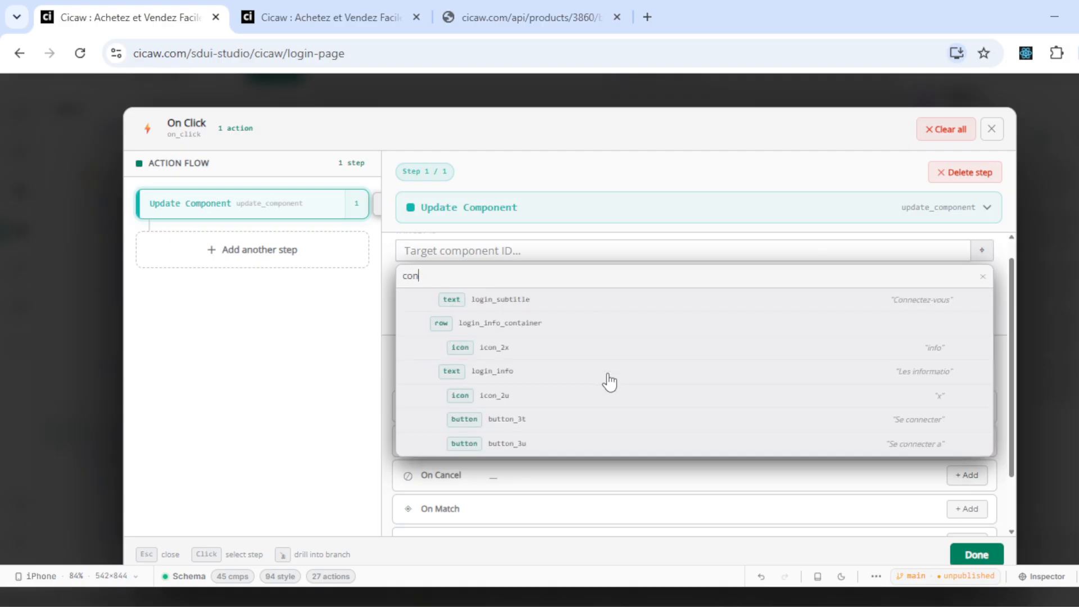
key(BackSpace)
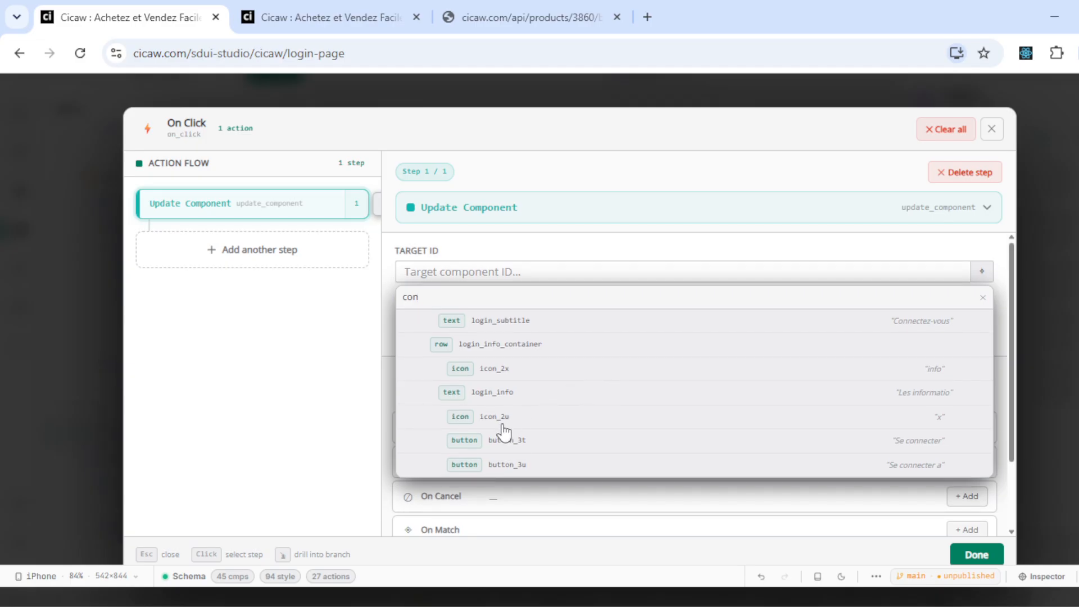
click(534, 323)
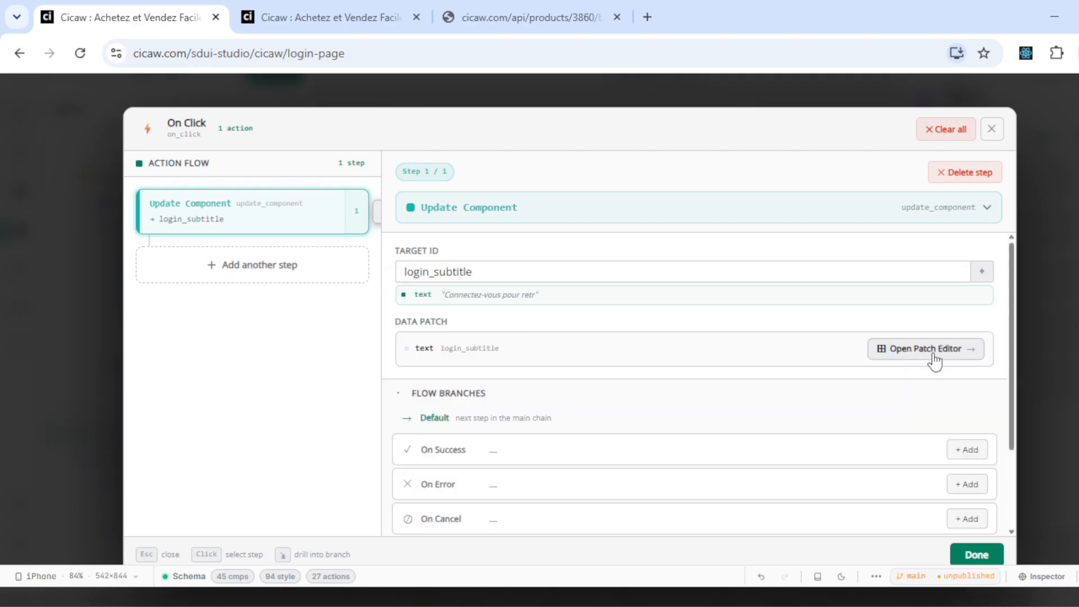
click(904, 352)
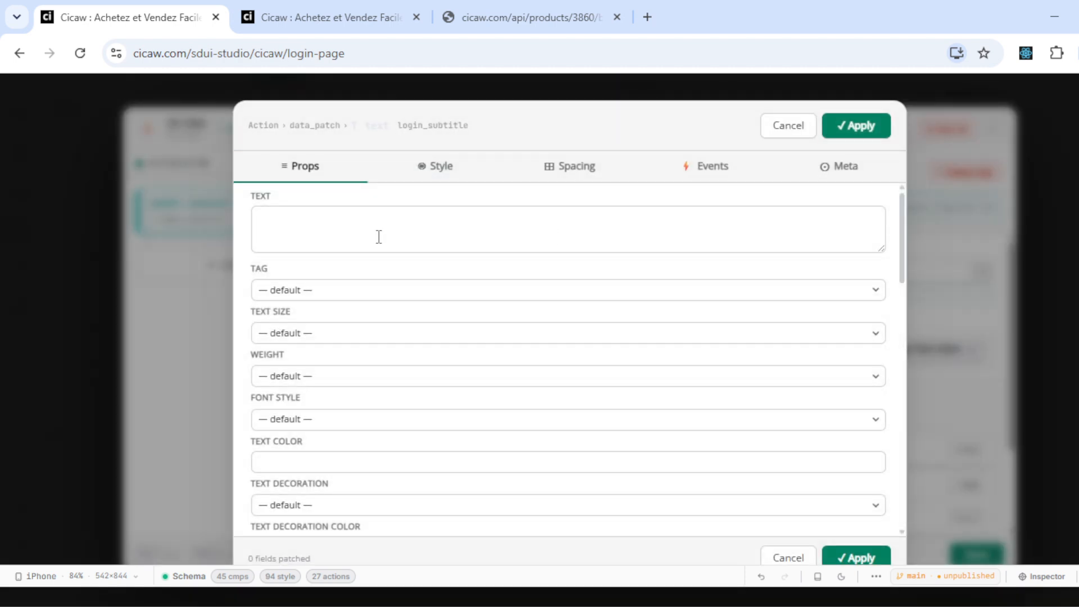
- Enter 'mboutton m' as the login_subtitle patch, then clear the Google button's click action
text(m)
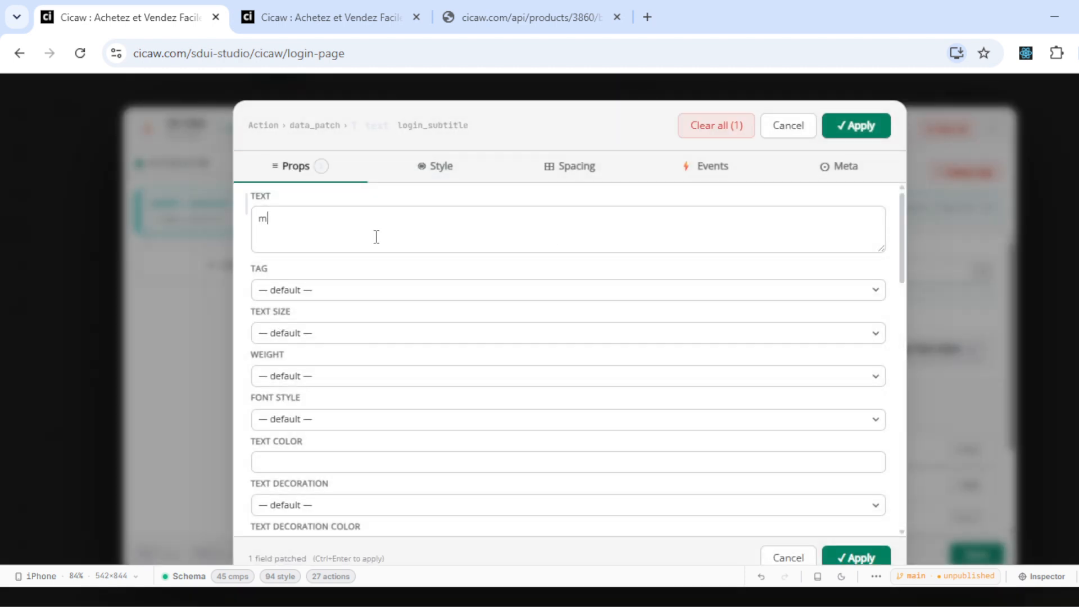
text(boutton m)
click(981, 556)
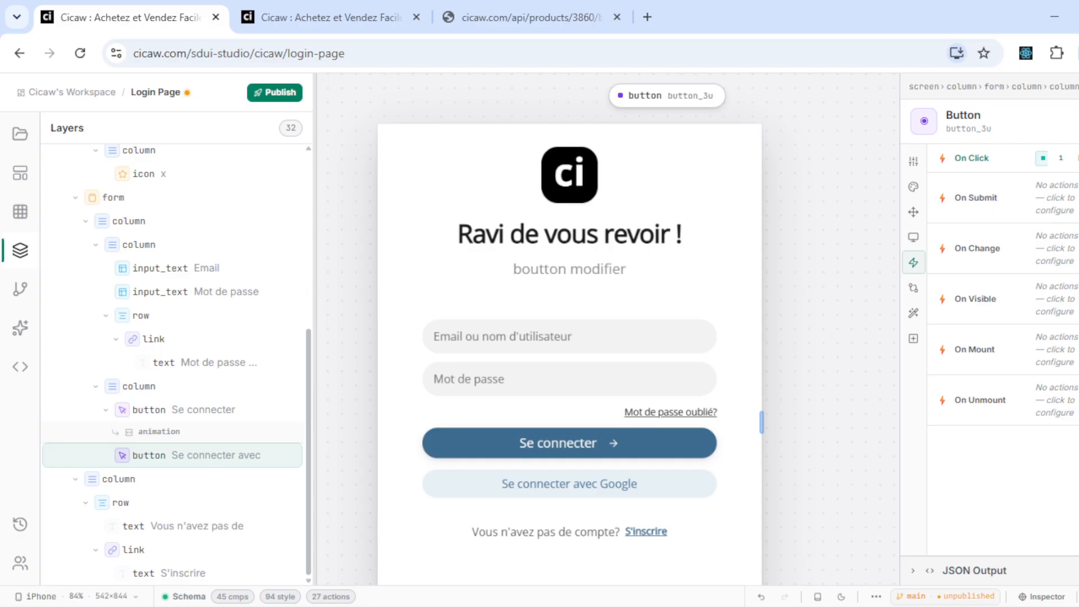
click(1078, 158)
click(1056, 169)
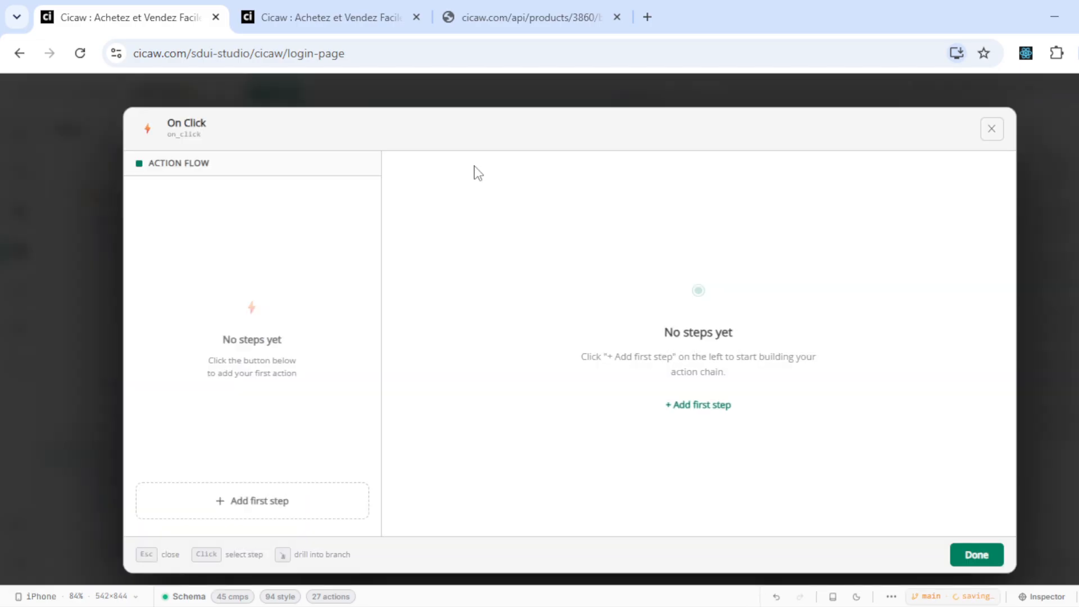
- Add a single Google Login step to the Google button's click action, then begin publishing
click(236, 515)
click(502, 209)
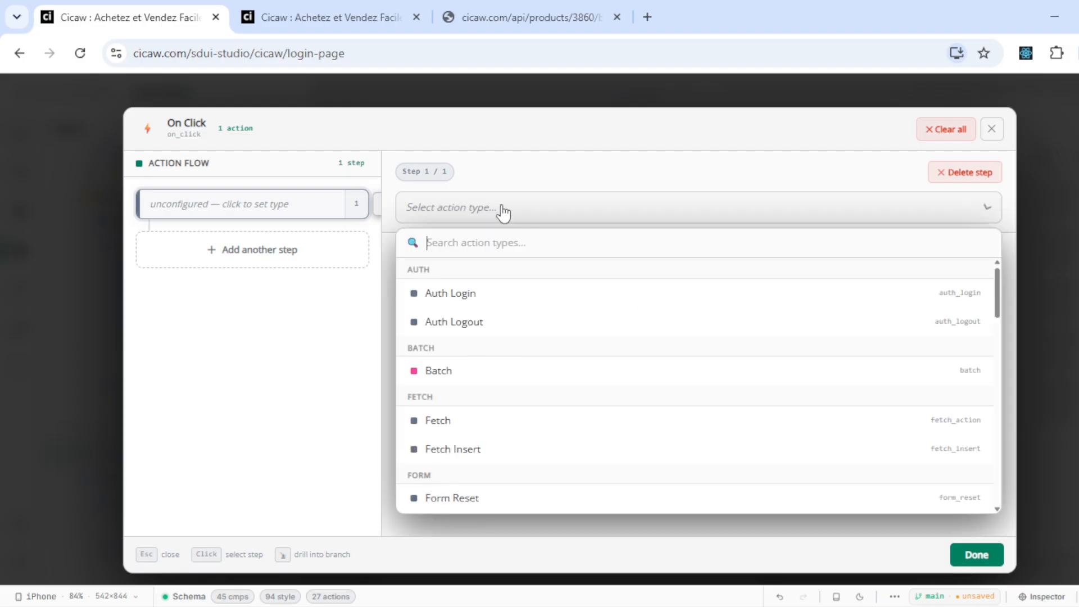
text(se)
key(BackSpace)
key(BackSpace)
text(go)
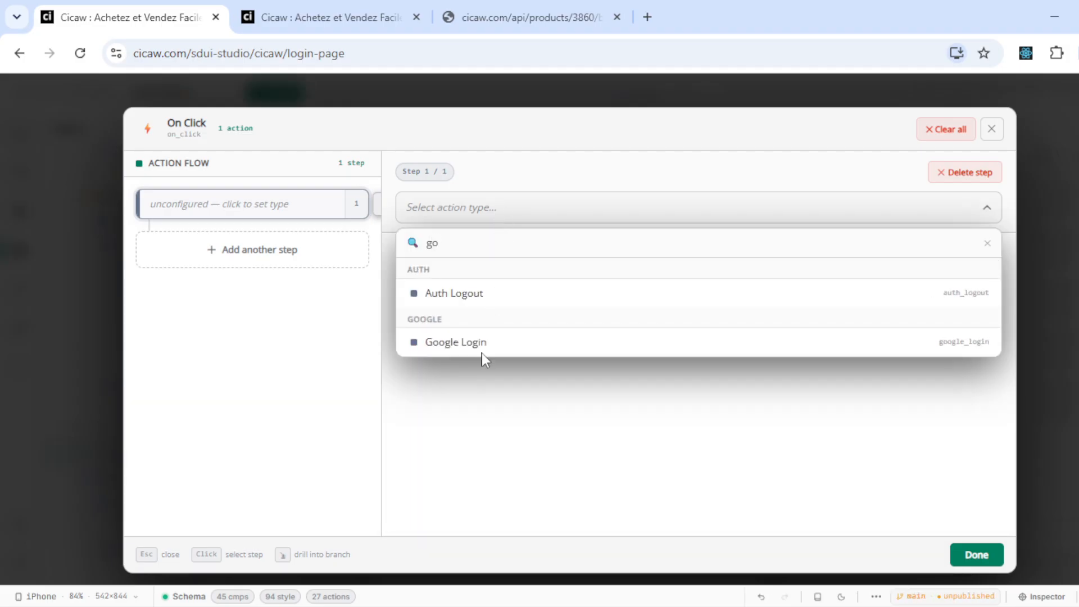
click(481, 353)
click(981, 556)
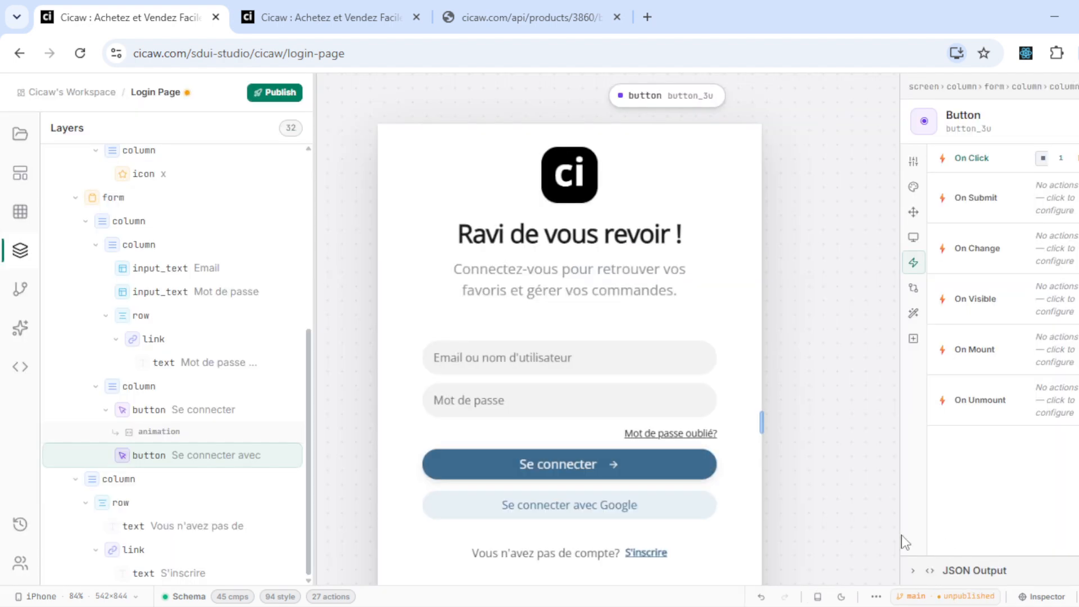
click(278, 95)
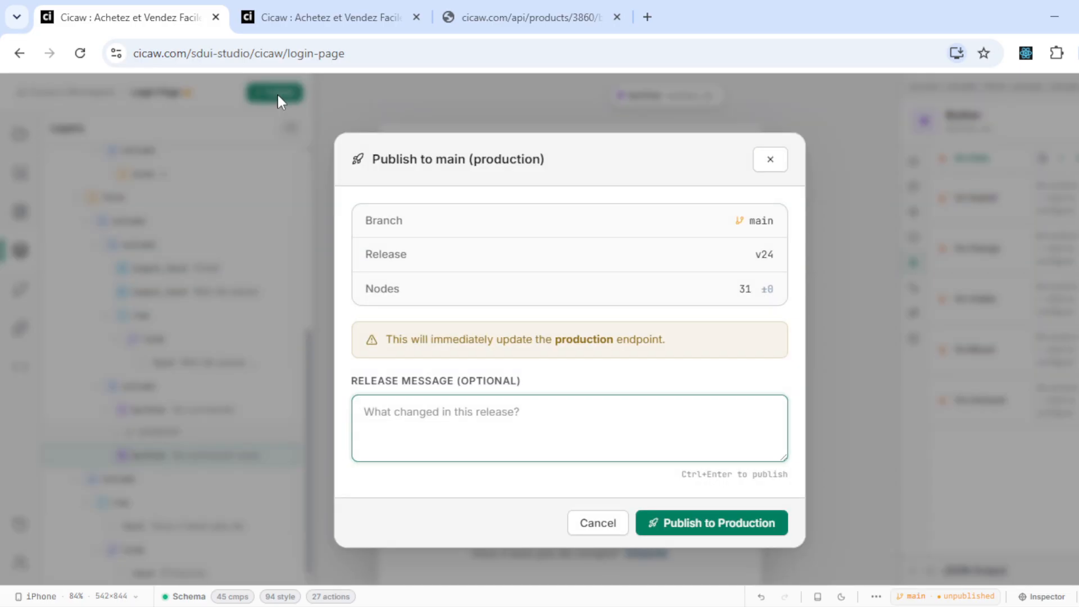
- Publish release v24 to production with message 'restaure se connecter avec google'
text(re)
key(BackSpace)
key(BackSpace)
text(re)
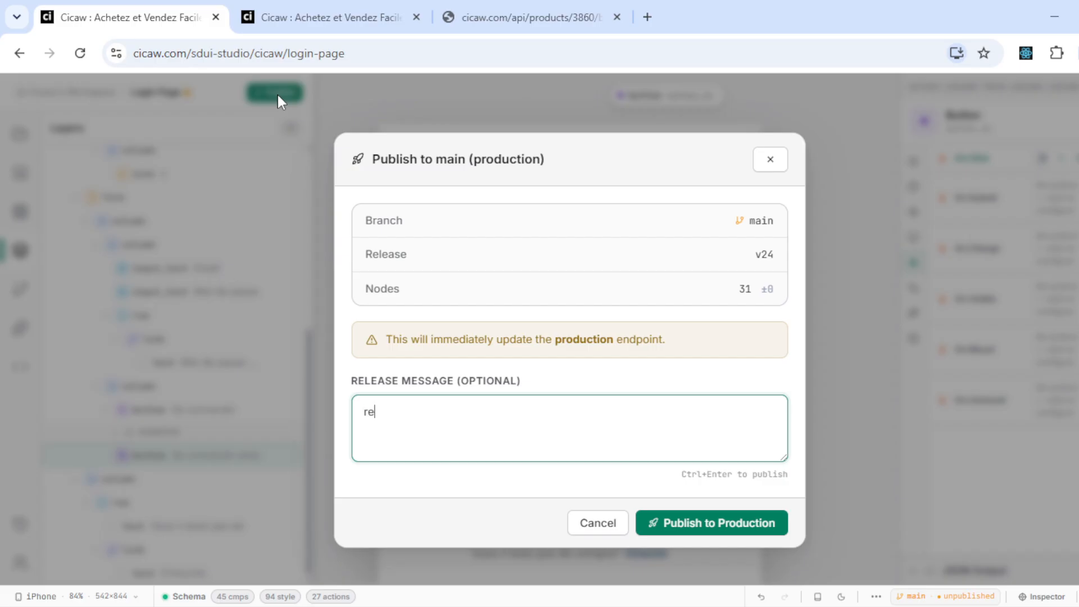
text(staure se connecter avec google)
key(Tab)
key(Tab)
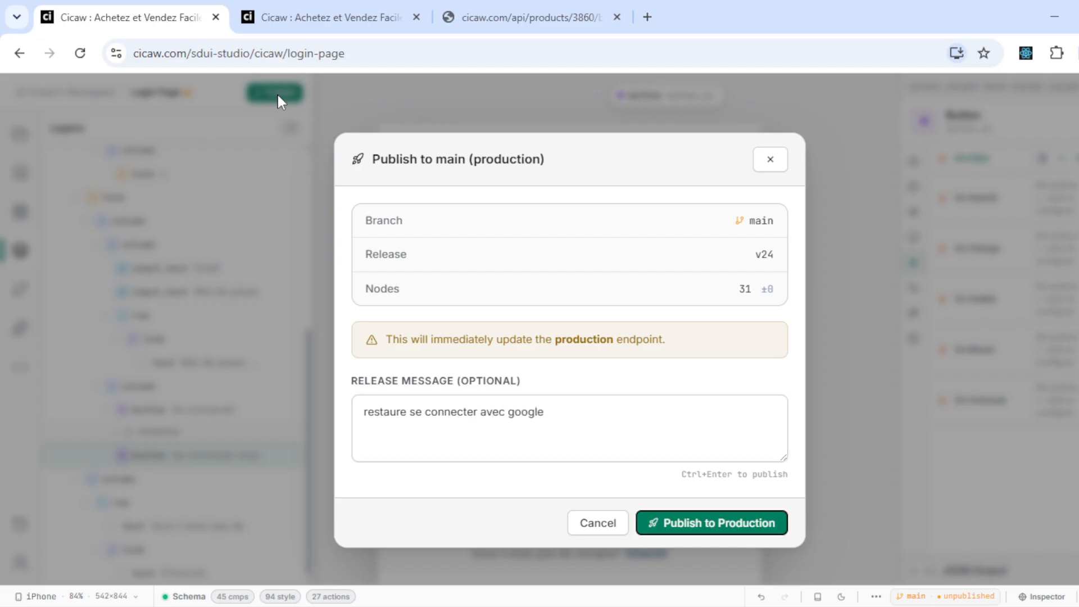
key(Return)
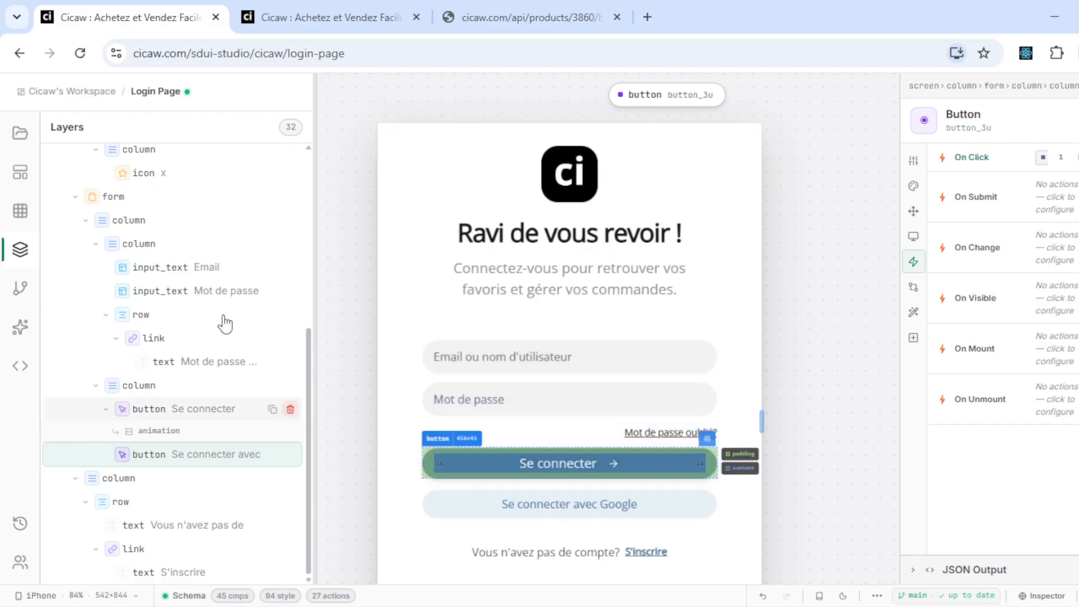
- Reload cicaw.com/login and test Se connecter avec Google by choosing a listed account
scroll(225, 321, up, 2)
click(293, 12)
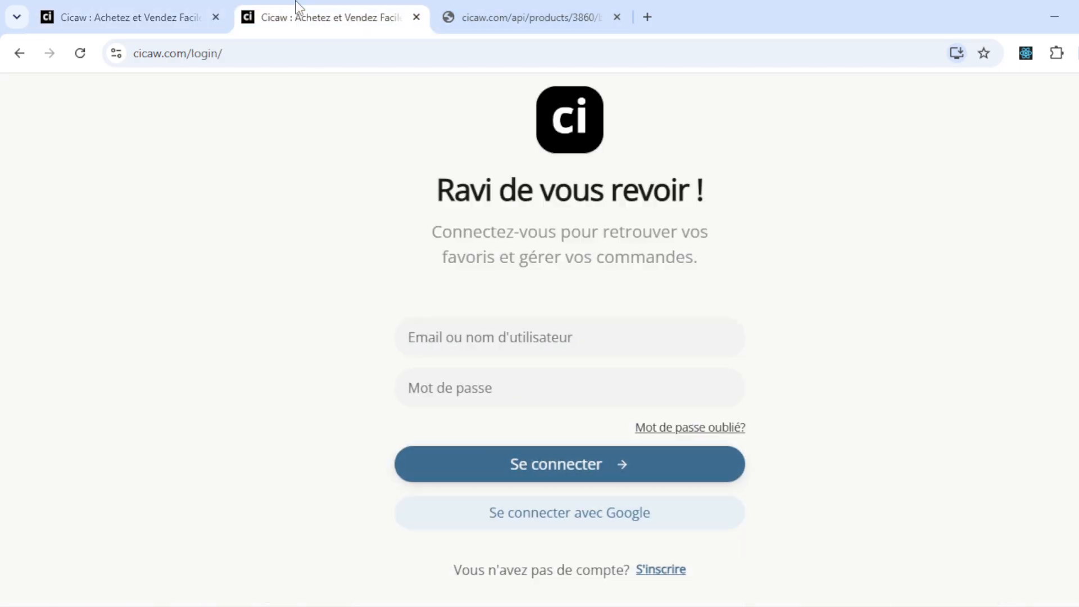
key(F5)
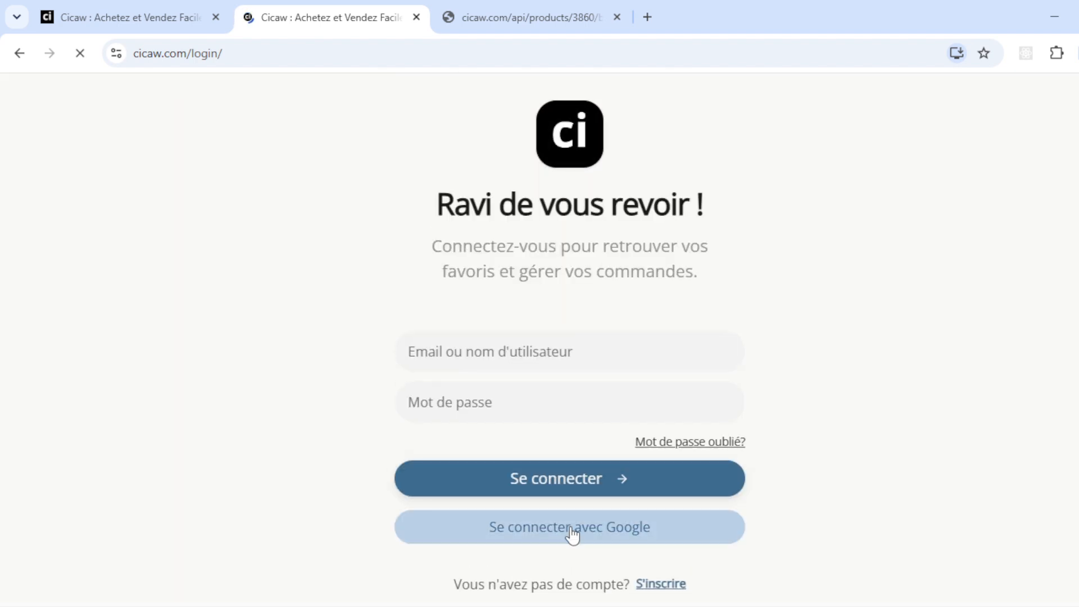
click(609, 531)
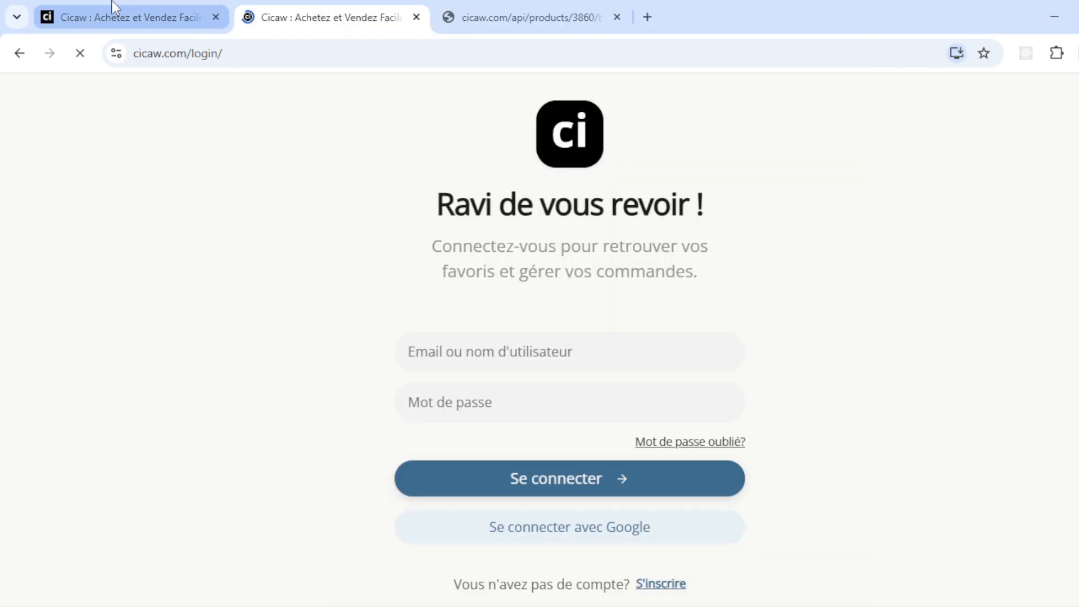
click(483, 531)
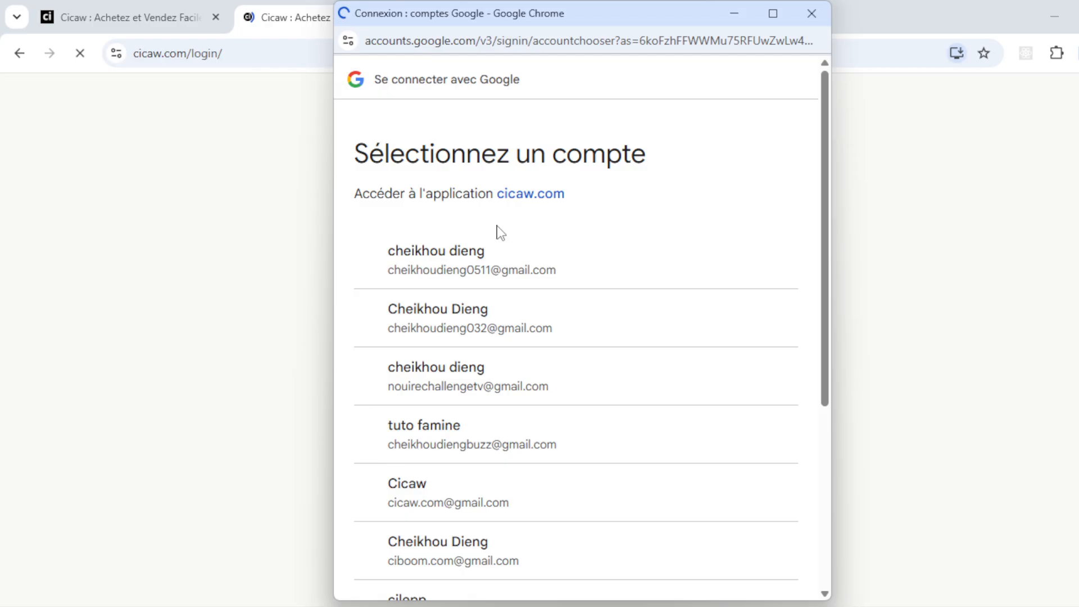
click(481, 325)
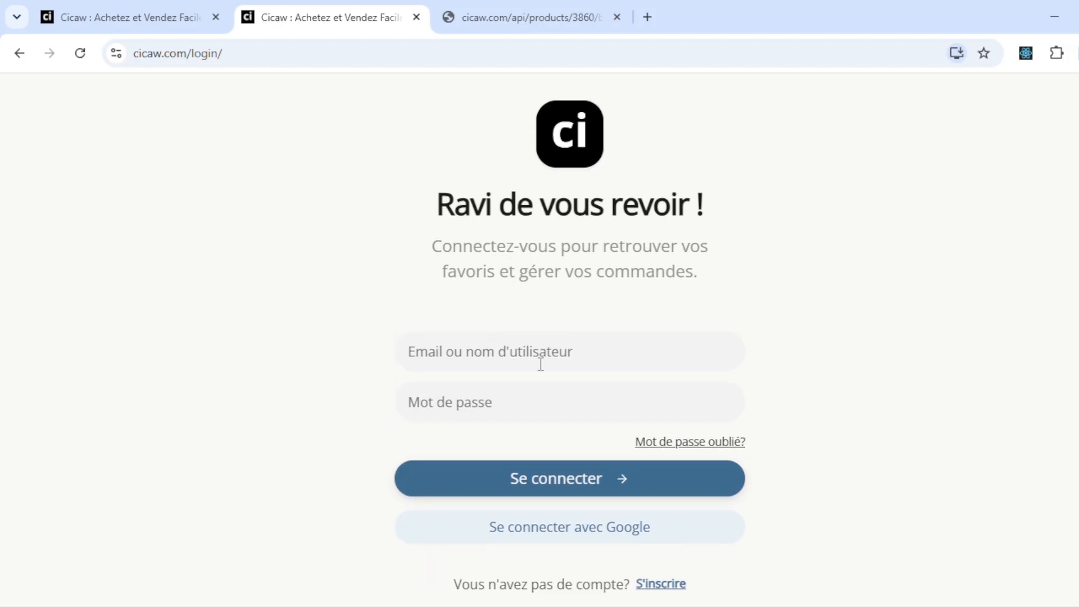
click(641, 344)
- Open Chrome DevTools on the live login page with the Network tab showing
right_click(641, 344)
click(513, 271)
right_click(512, 270)
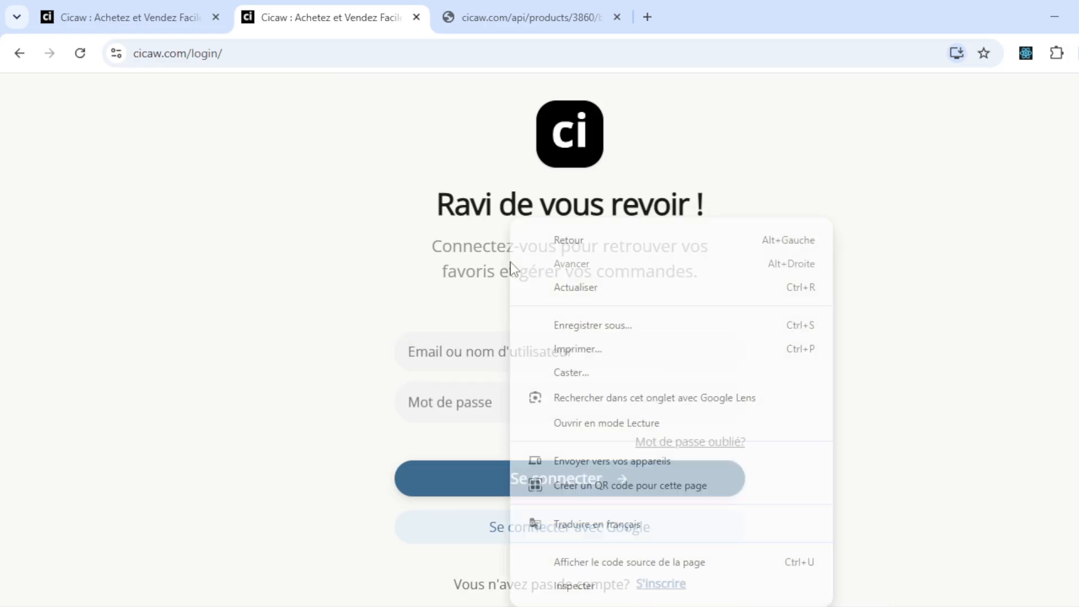
click(596, 584)
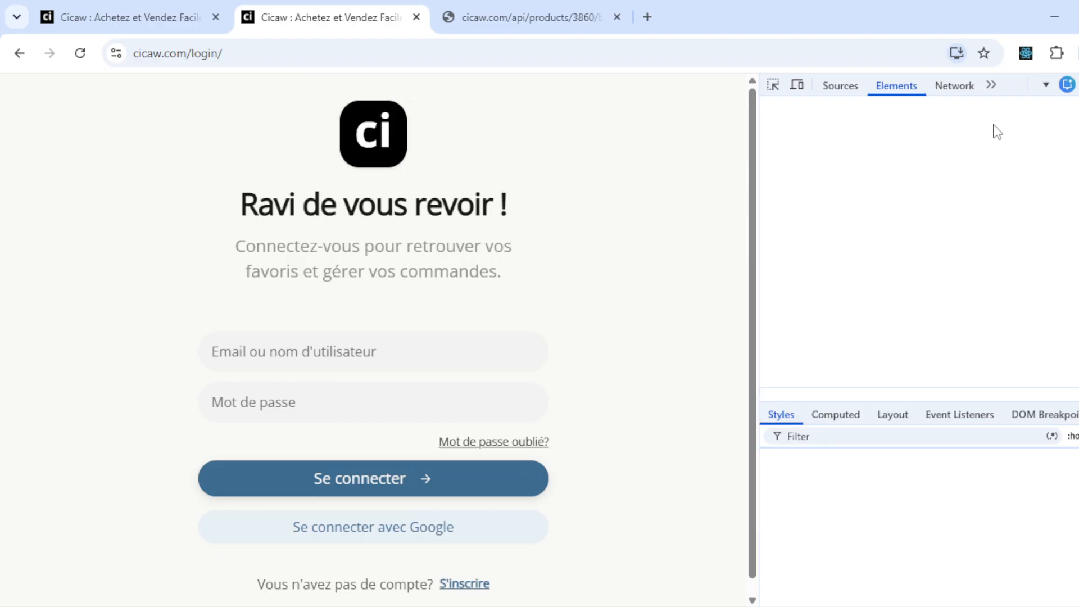
click(955, 85)
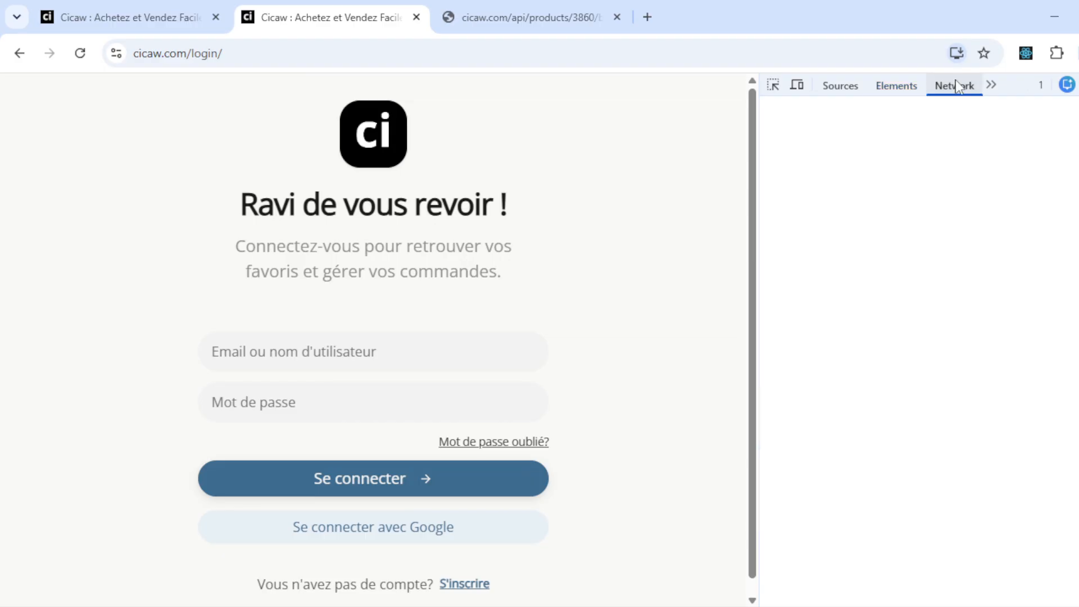
click(897, 86)
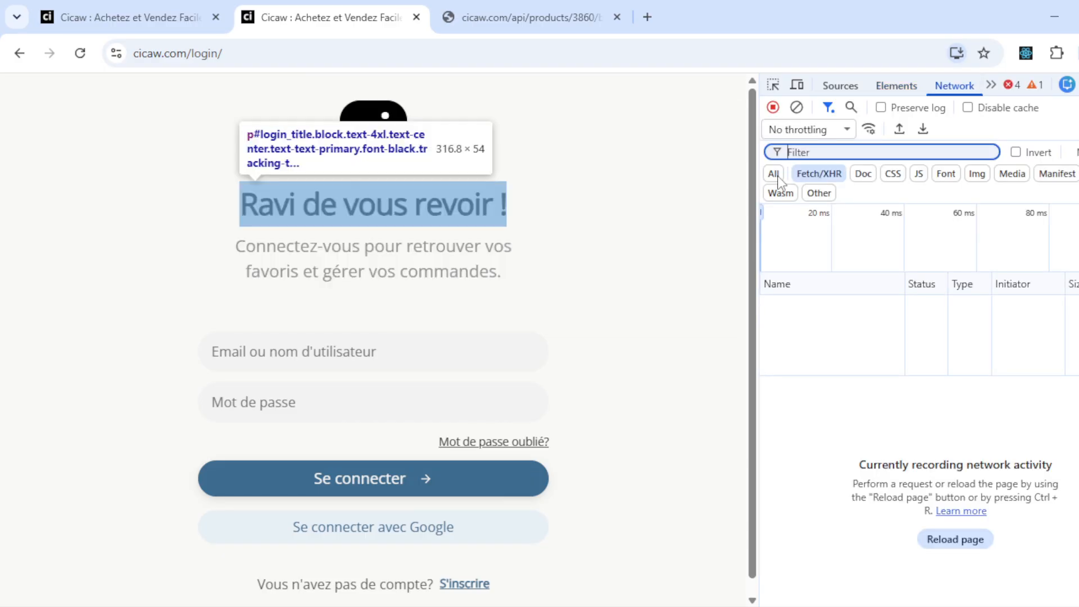
click(949, 86)
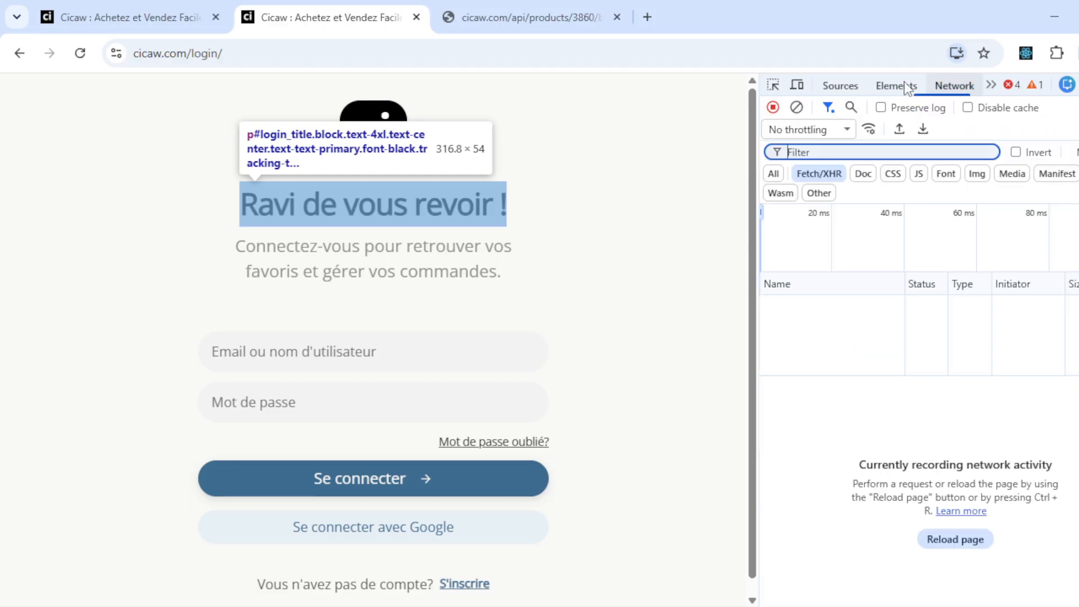
- Record the Google sign-in requests with the first listed account, then close DevTools and return to the studio
click(431, 538)
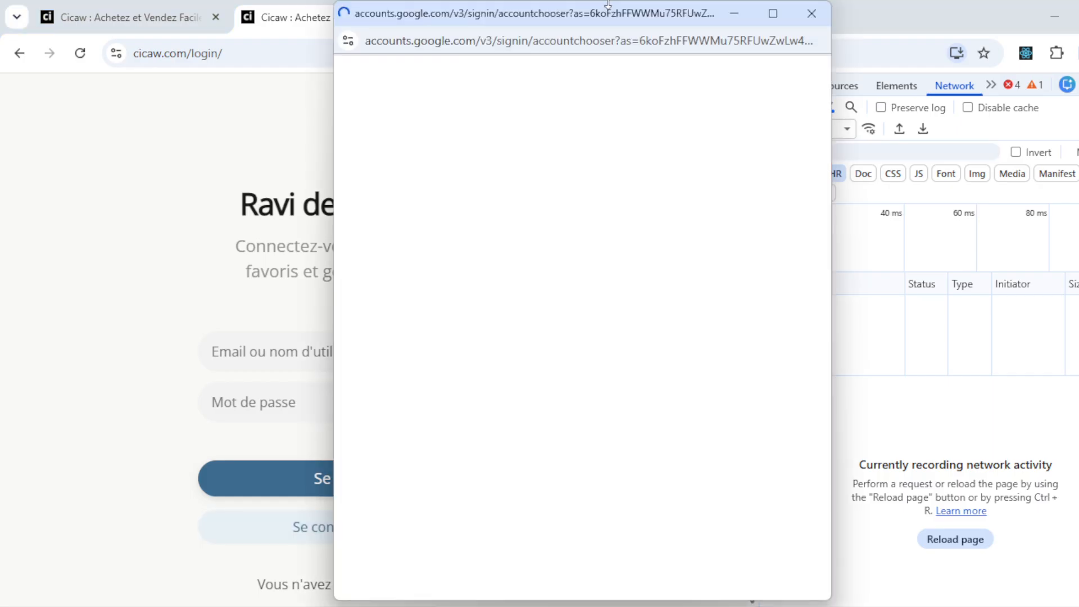
drag(602, 19, 461, 35)
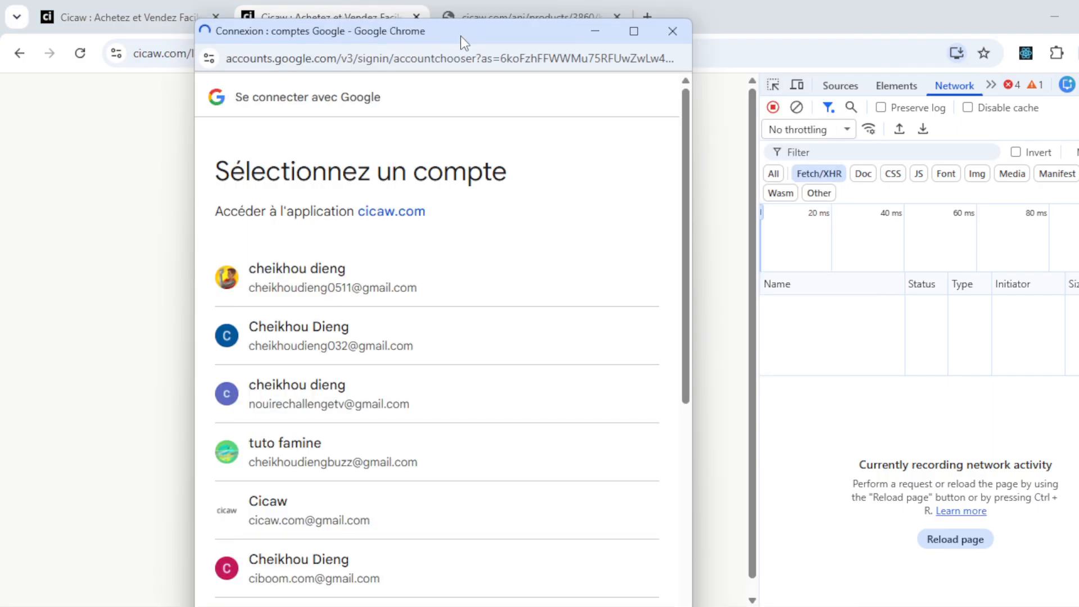
click(392, 279)
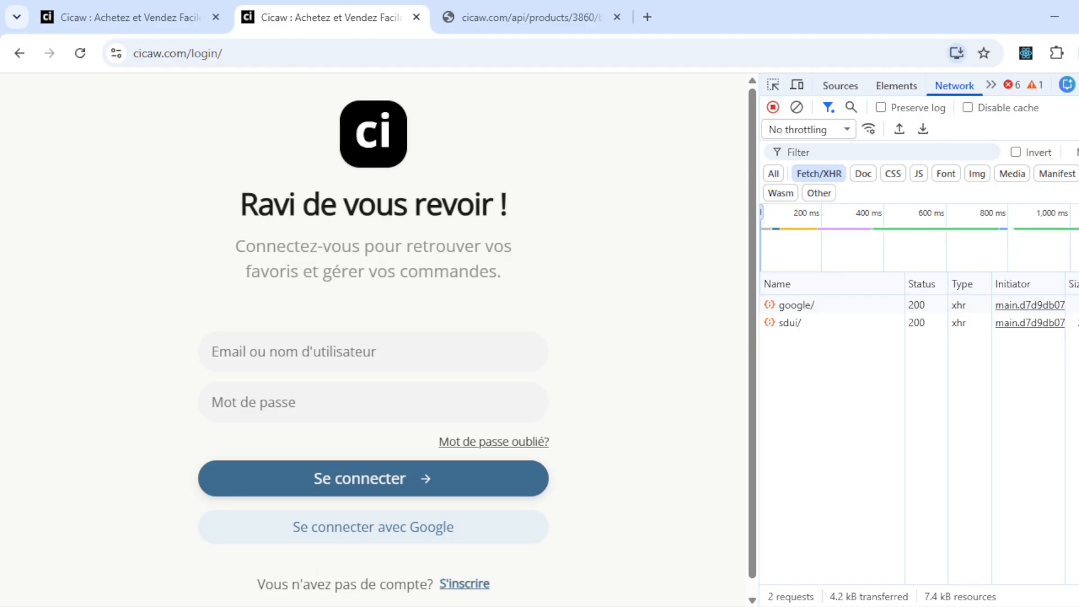
key(F12)
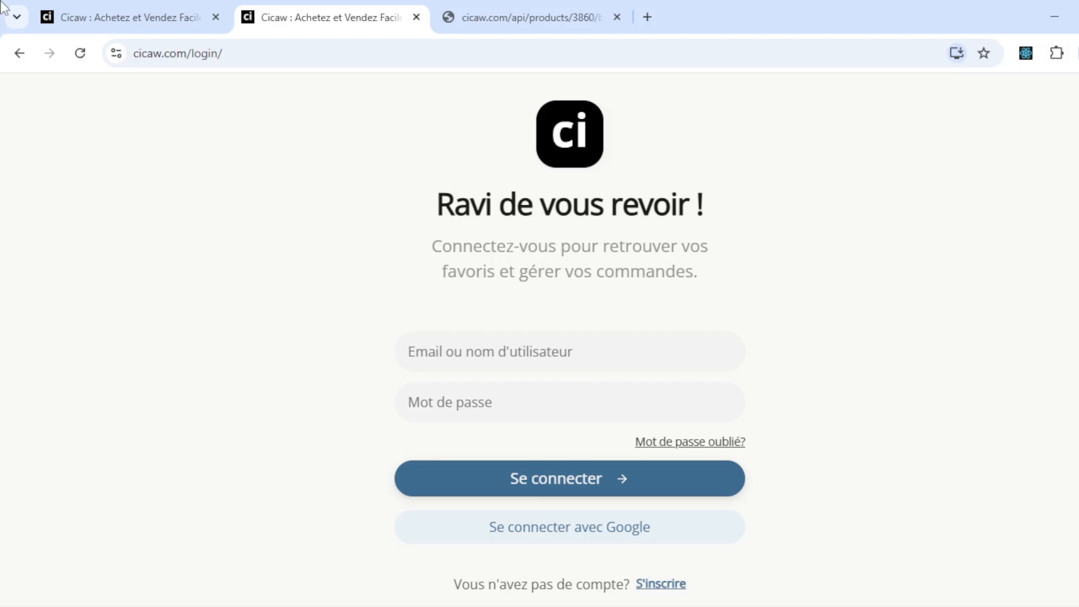
click(166, 11)
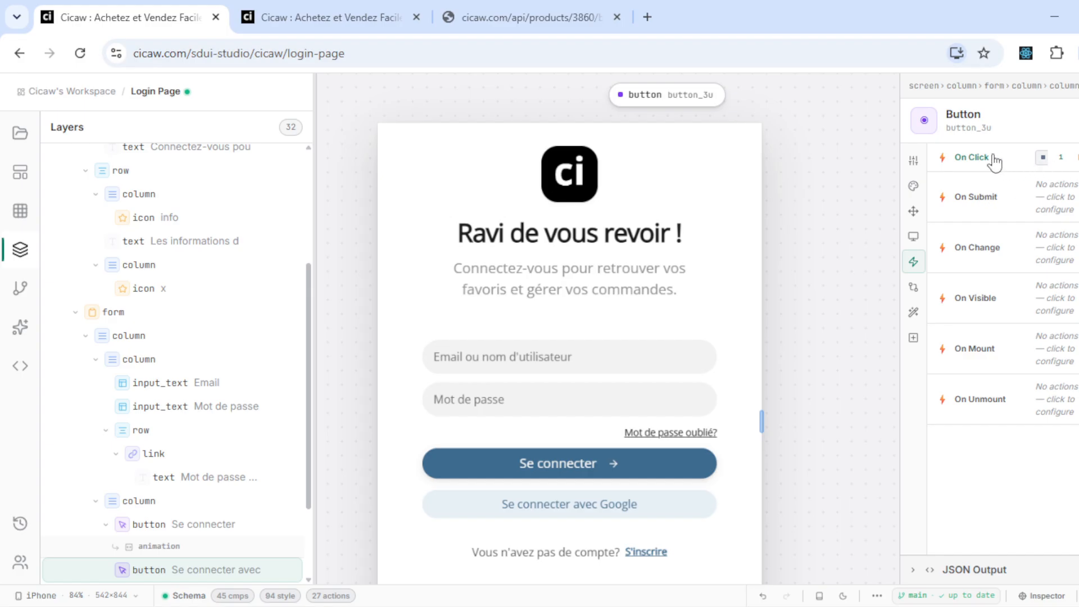
- Add a Navigate step with route / to the Google Login step's On Success branch
click(1075, 163)
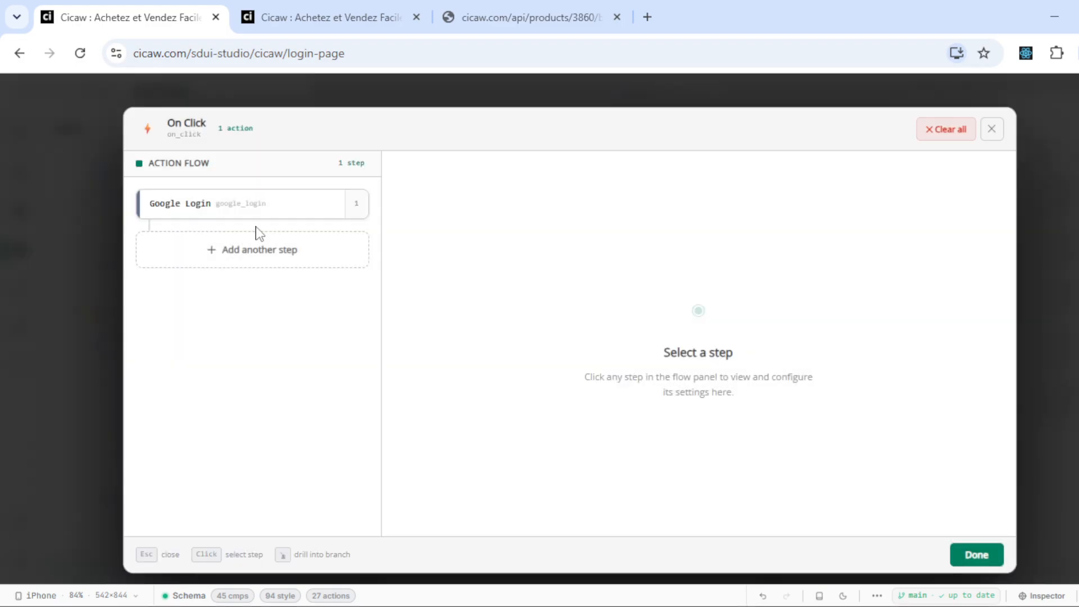
click(209, 205)
scroll(482, 372, down, 1)
scroll(482, 372, up, 1)
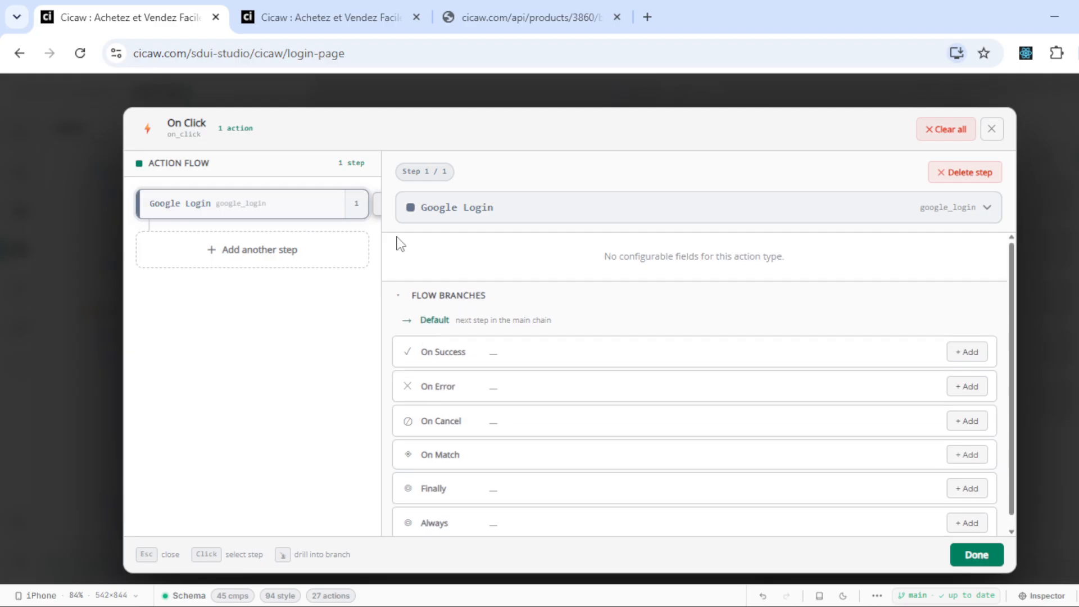
click(974, 358)
click(291, 214)
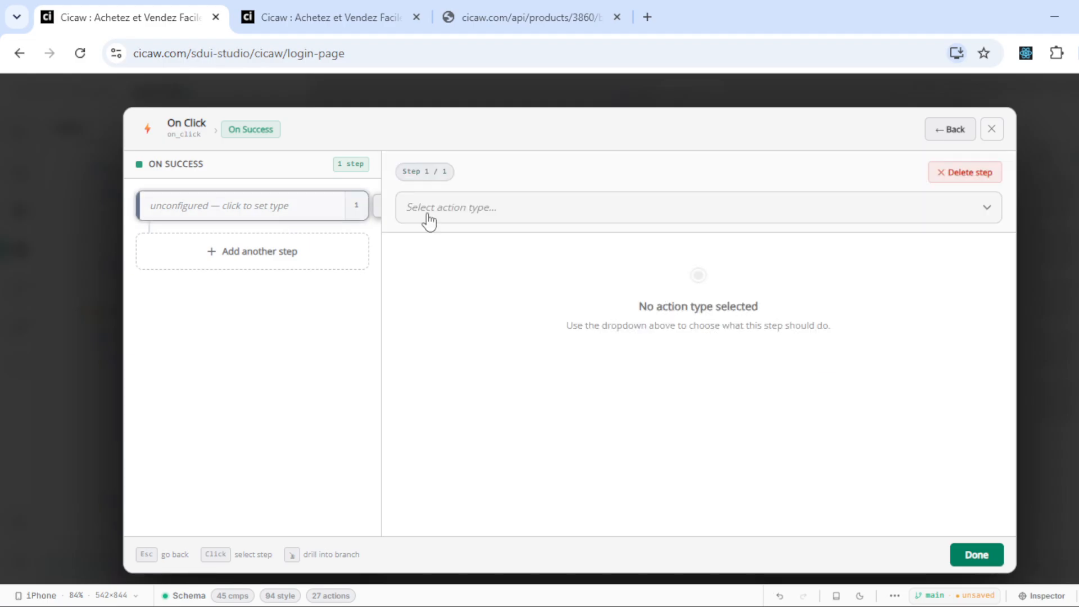
click(493, 215)
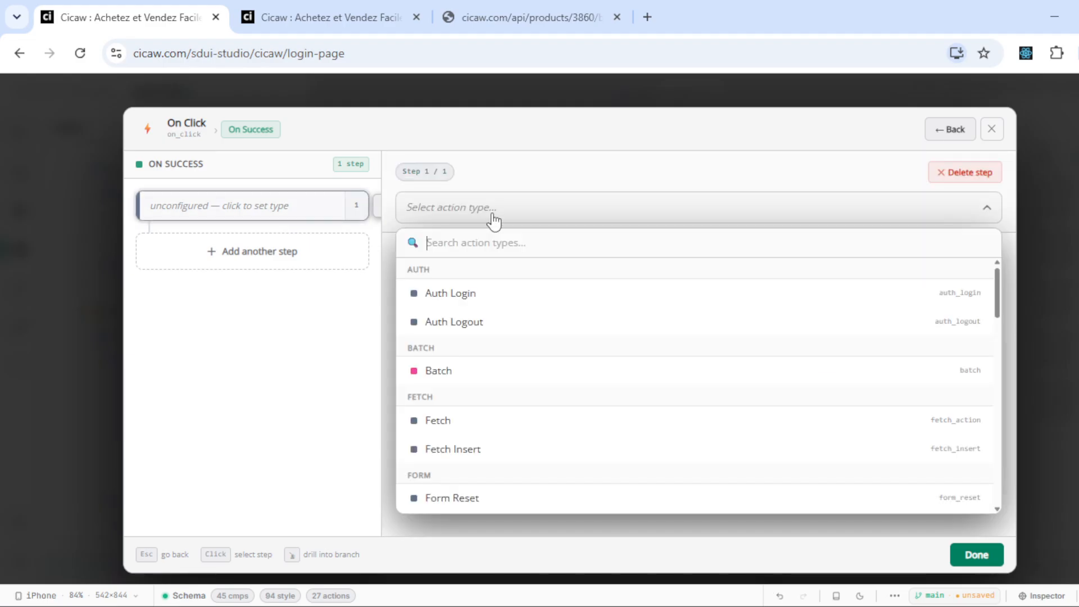
text(nav)
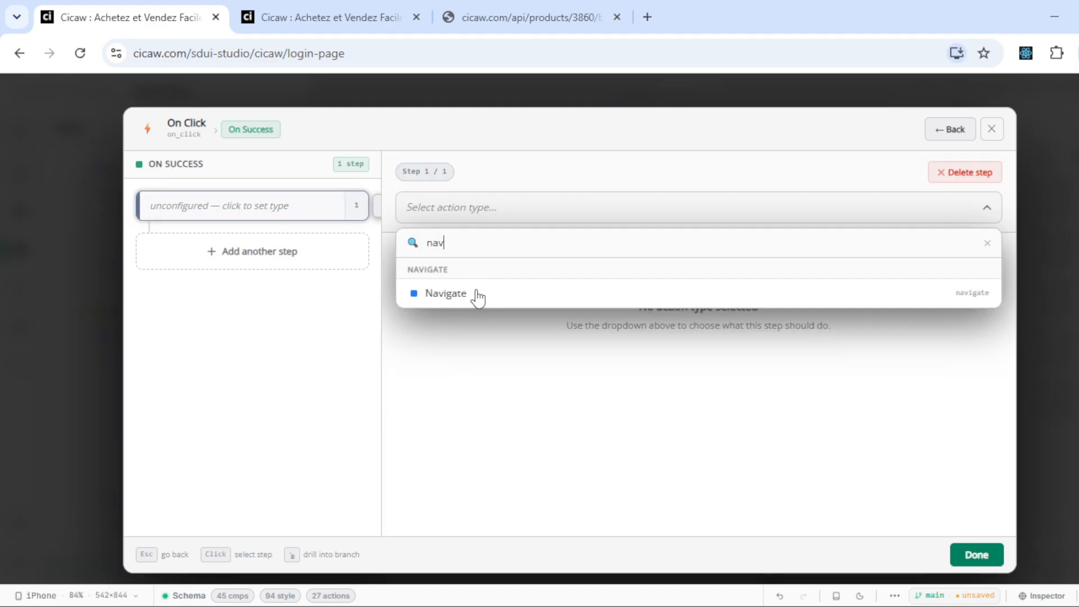
click(478, 294)
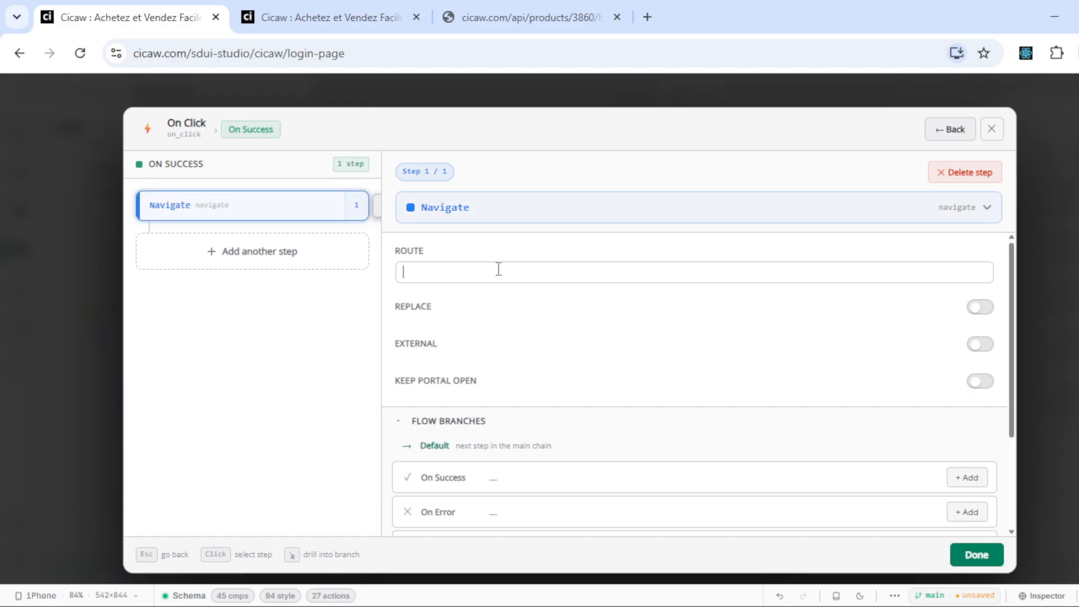
text(/)
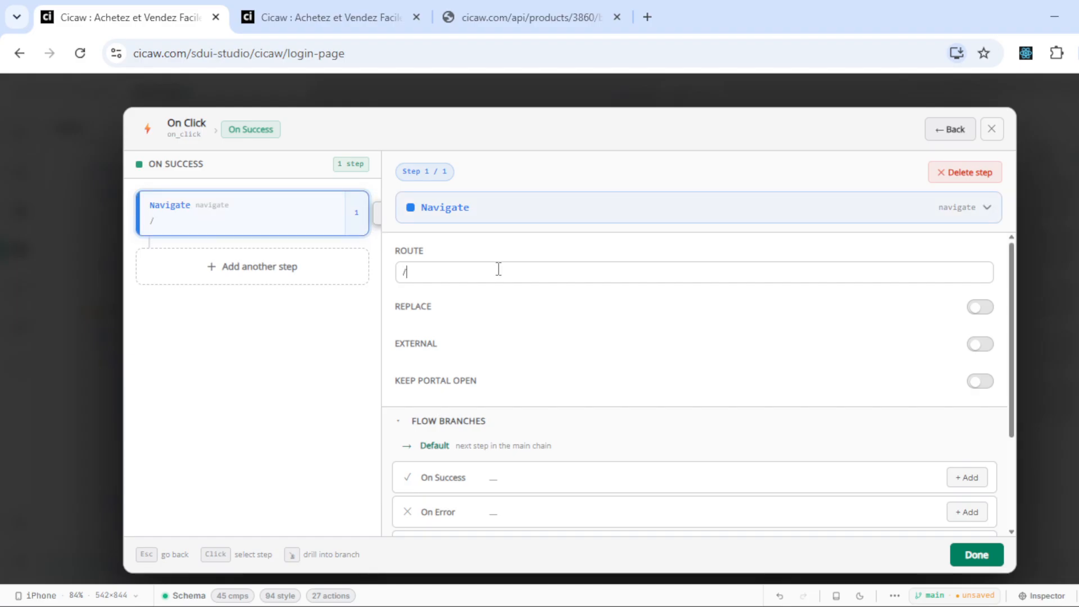
click(949, 130)
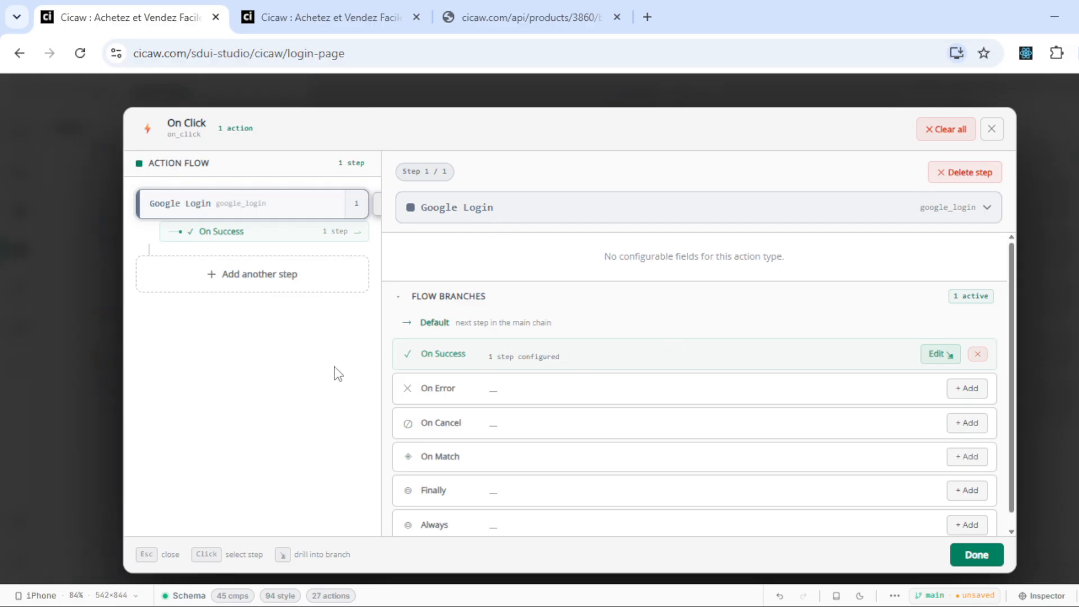
- Review the On Success Navigate step's settings and close the action flow editor with Done
click(936, 356)
click(276, 214)
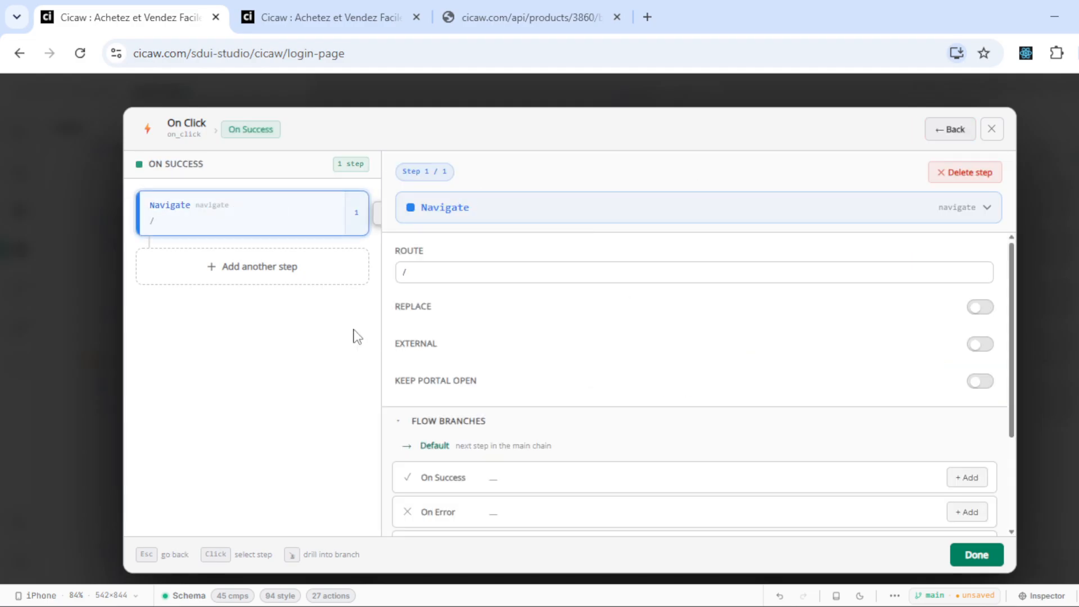
click(948, 133)
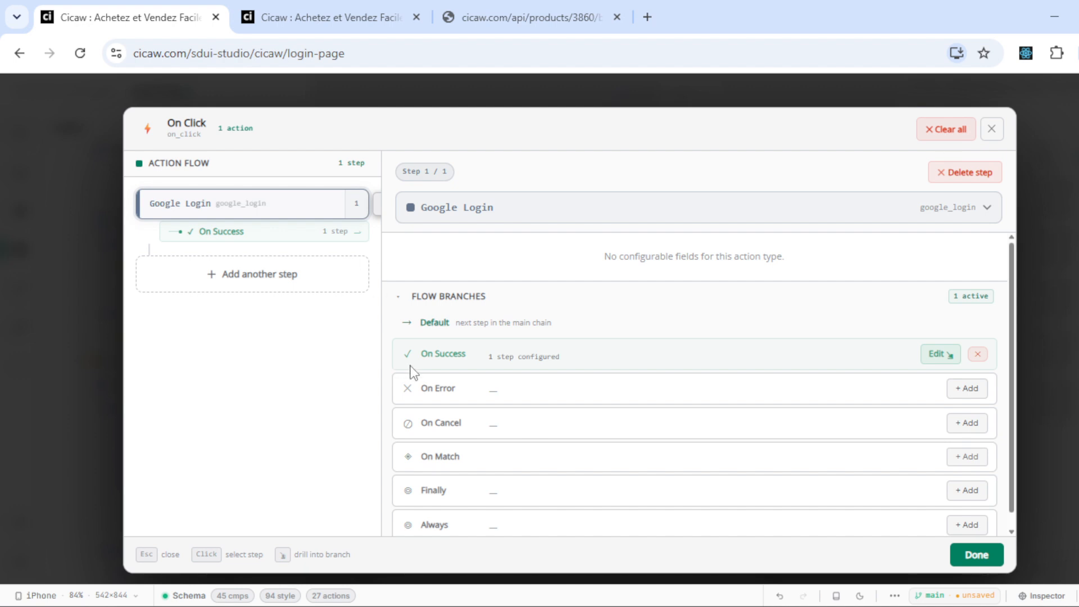
scroll(409, 371, down, 1)
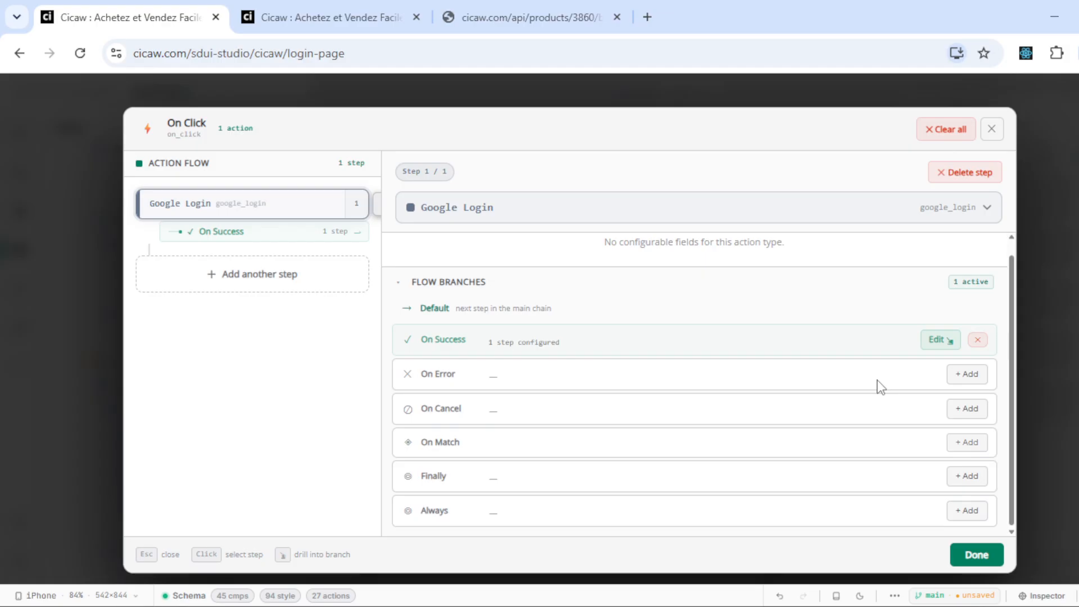
click(976, 555)
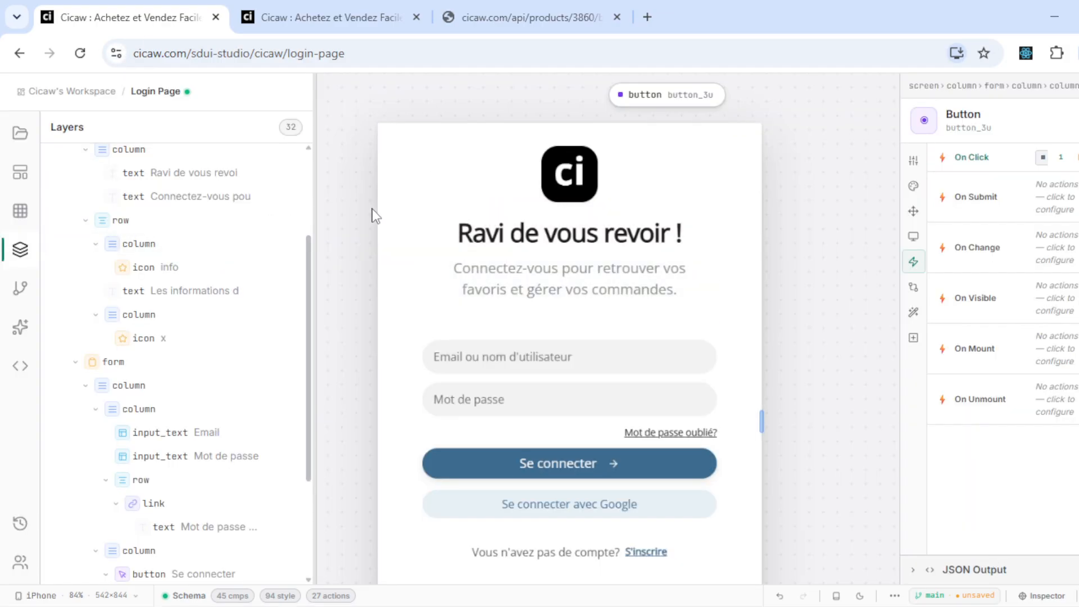
- Reopen the Google button's On Click flow to confirm the On Success Navigate step
scroll(340, 173, down, 4)
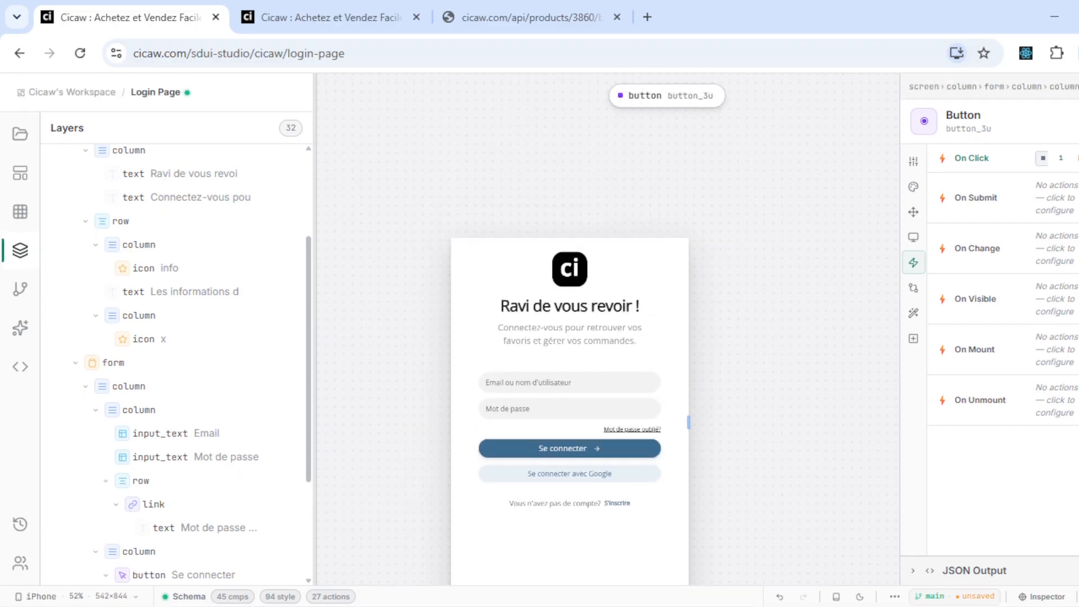
click(1068, 158)
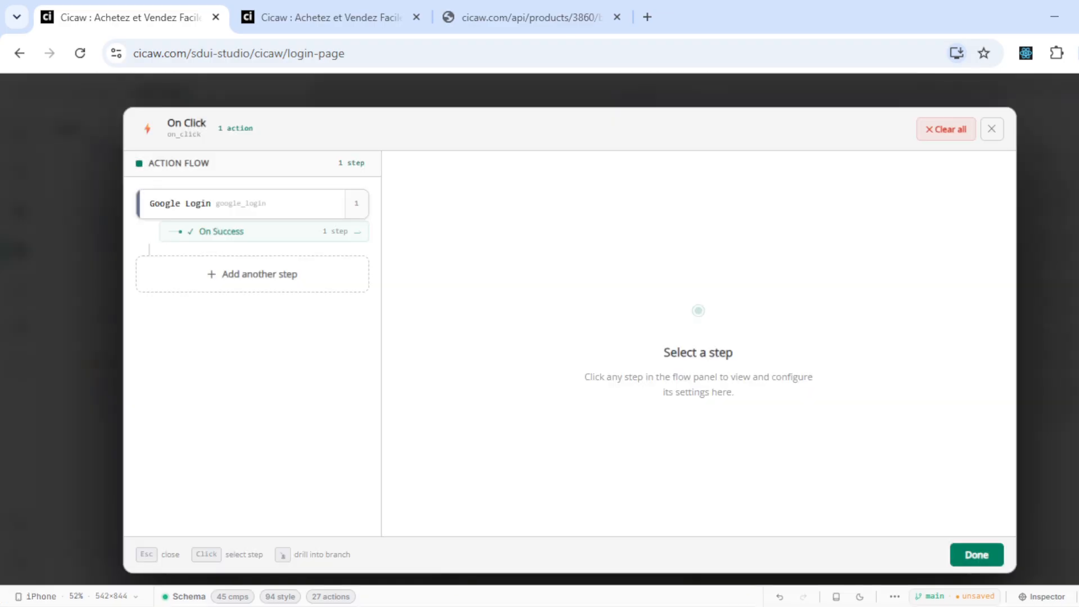
click(215, 231)
click(59, 257)
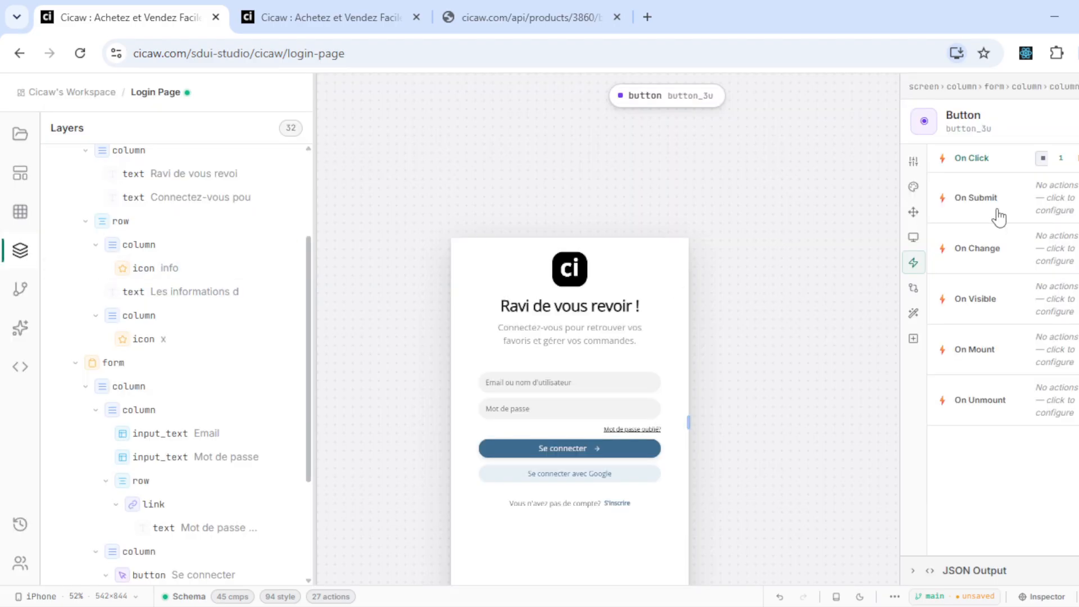
- Check the button's Label in Properties, then switch to the live cicaw.com login tab
click(914, 164)
click(1074, 208)
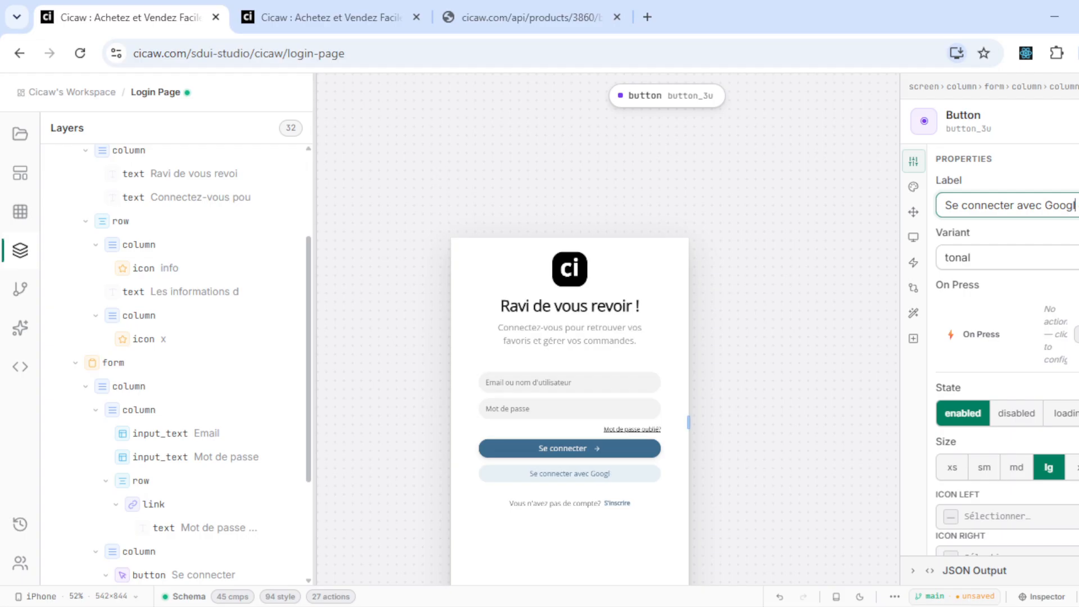
click(274, 4)
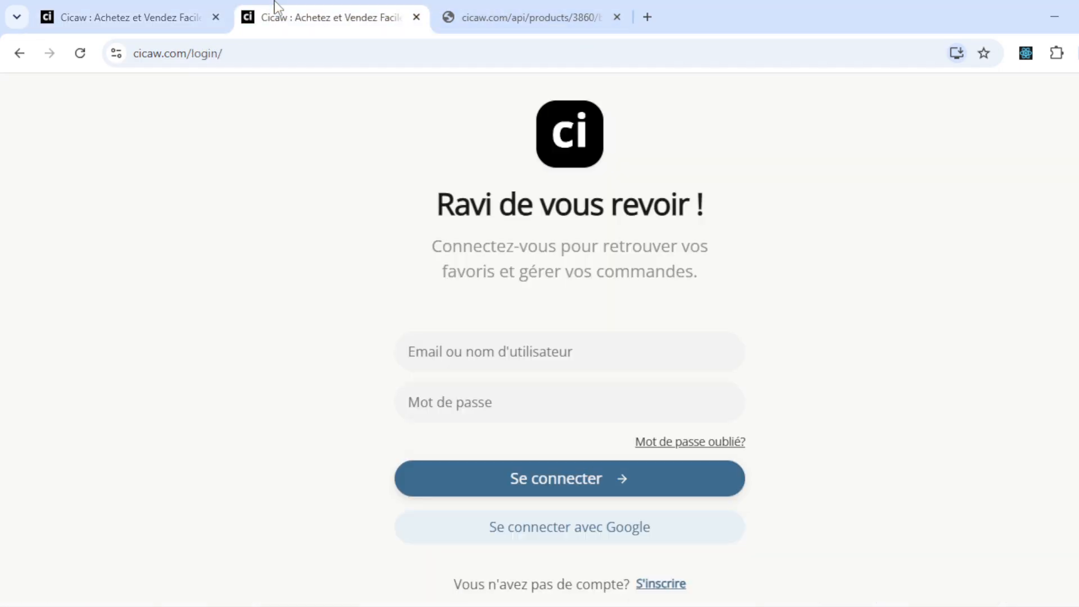
- Sign in on the live page with the second Google account, then set the studio button's state to disabled
click(575, 528)
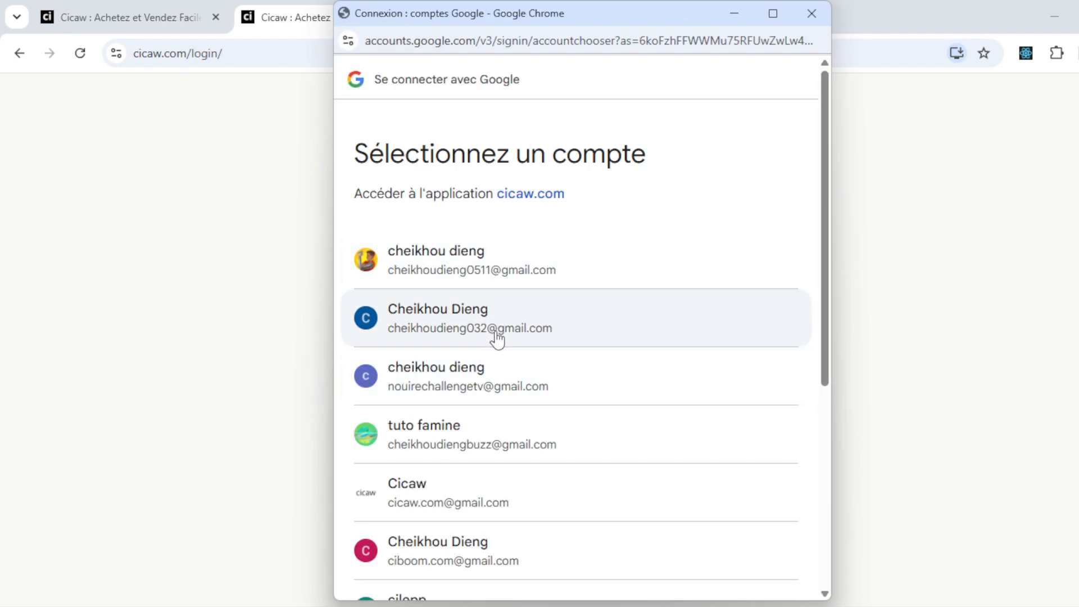
click(497, 339)
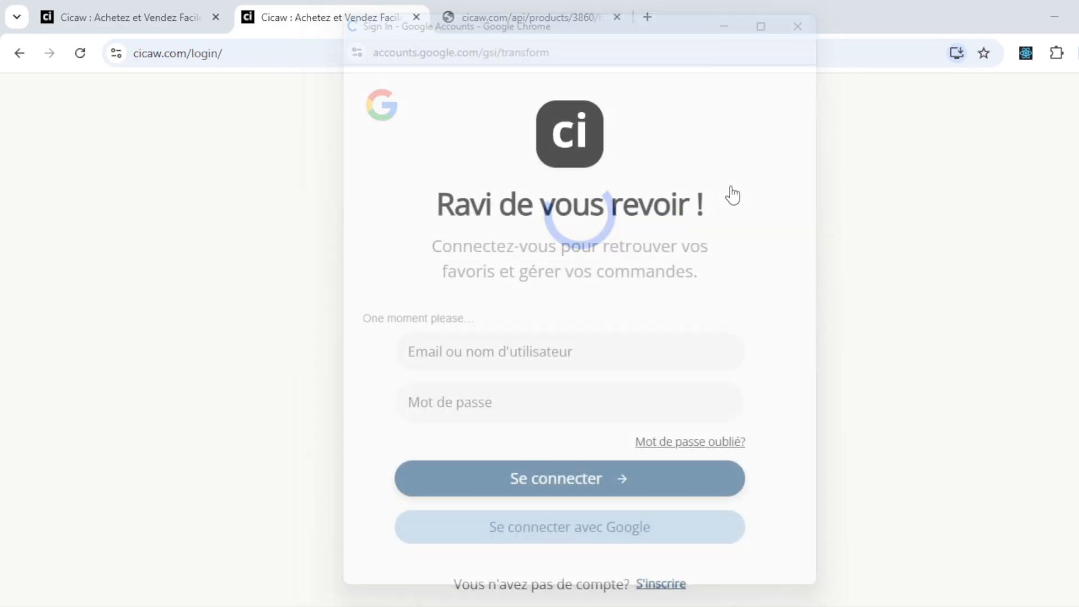
click(136, 13)
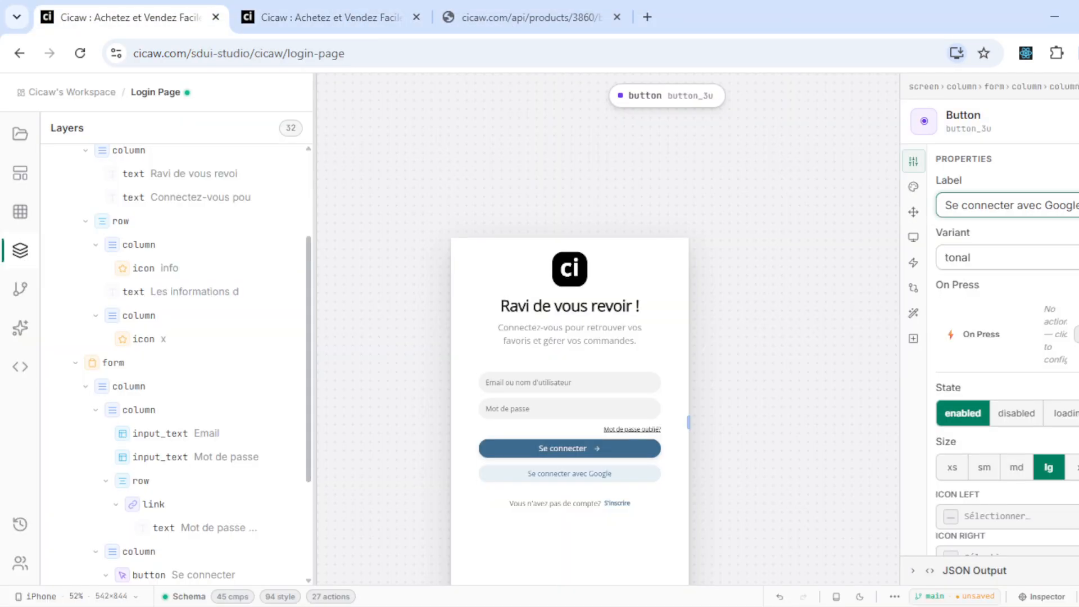
click(1017, 413)
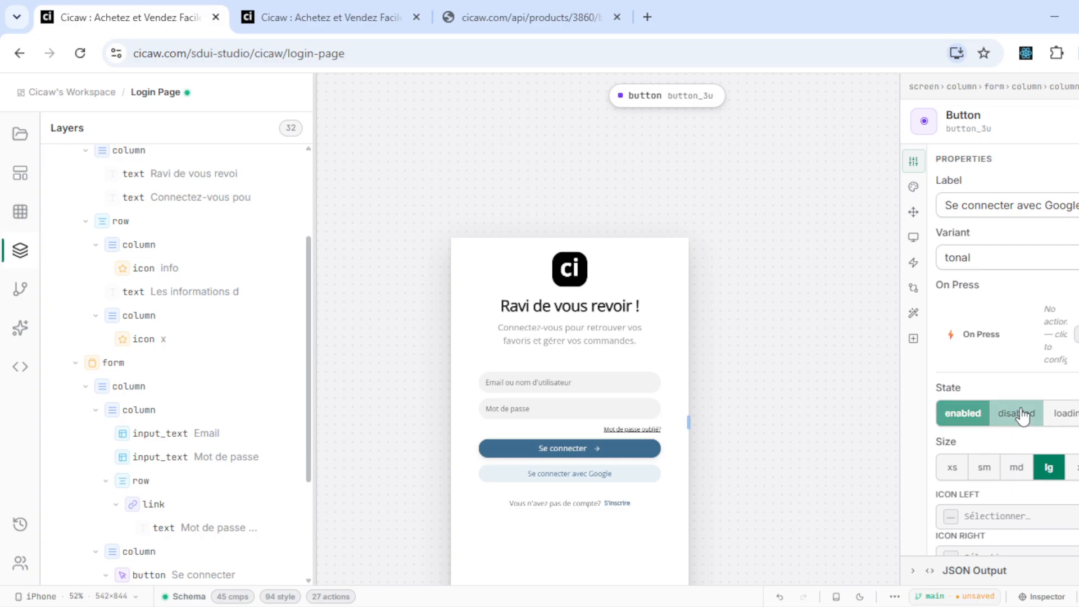
- Re-enable the Google button and publish to production with message 'redirige vers la page dacceuil aprés connexion'
click(963, 416)
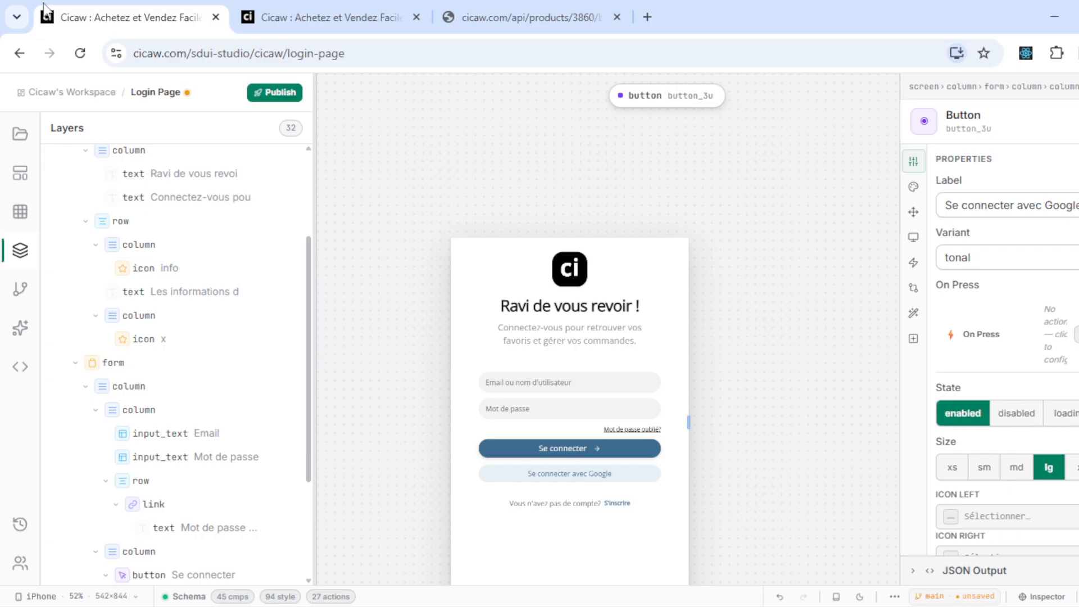
click(264, 91)
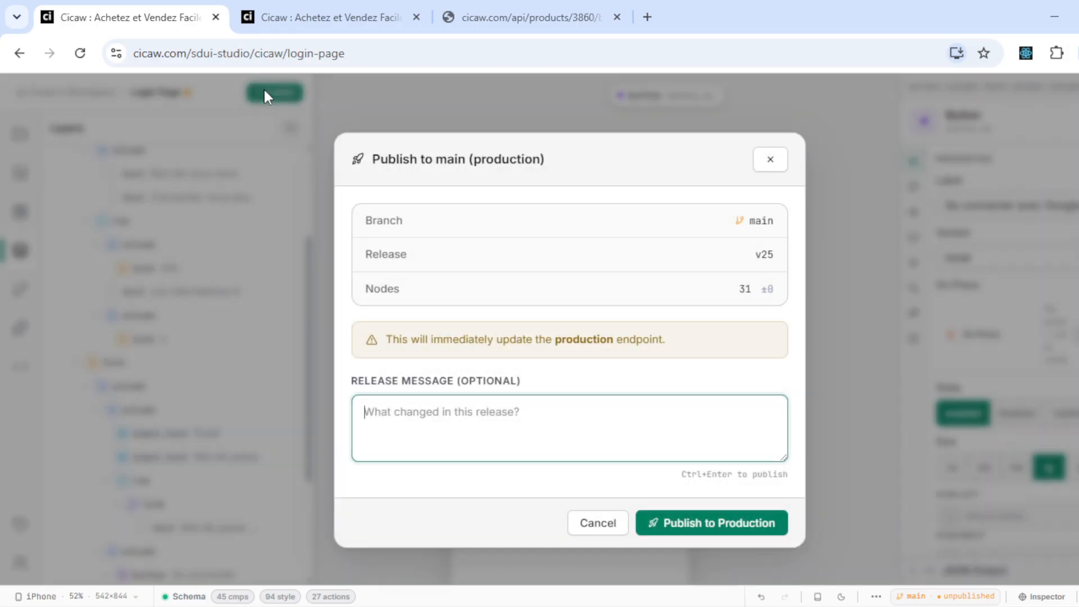
text(redirige vers la page dacc)
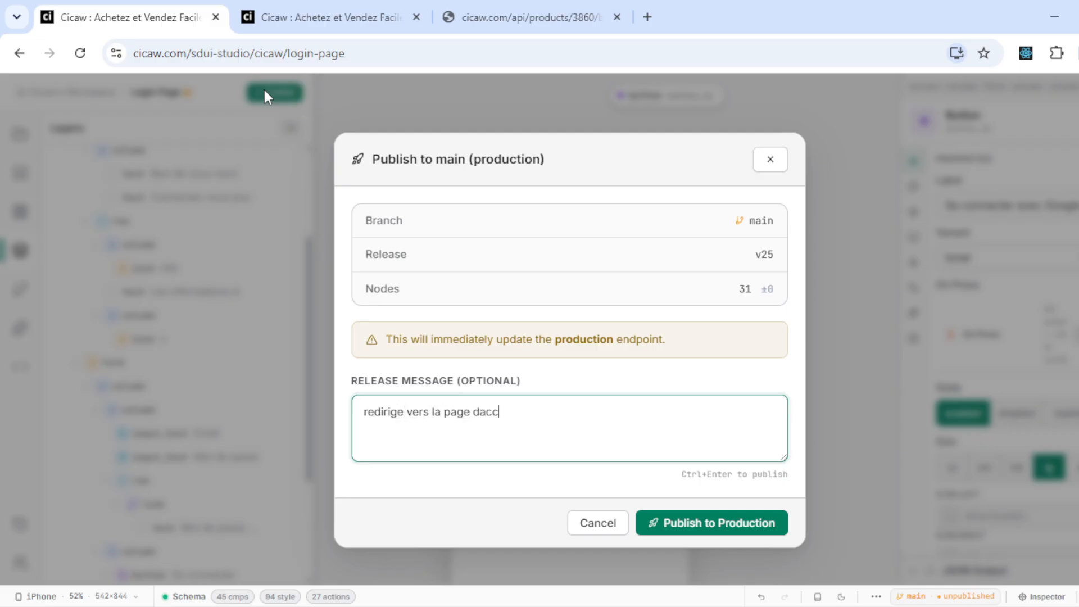
text(euil aprés c)
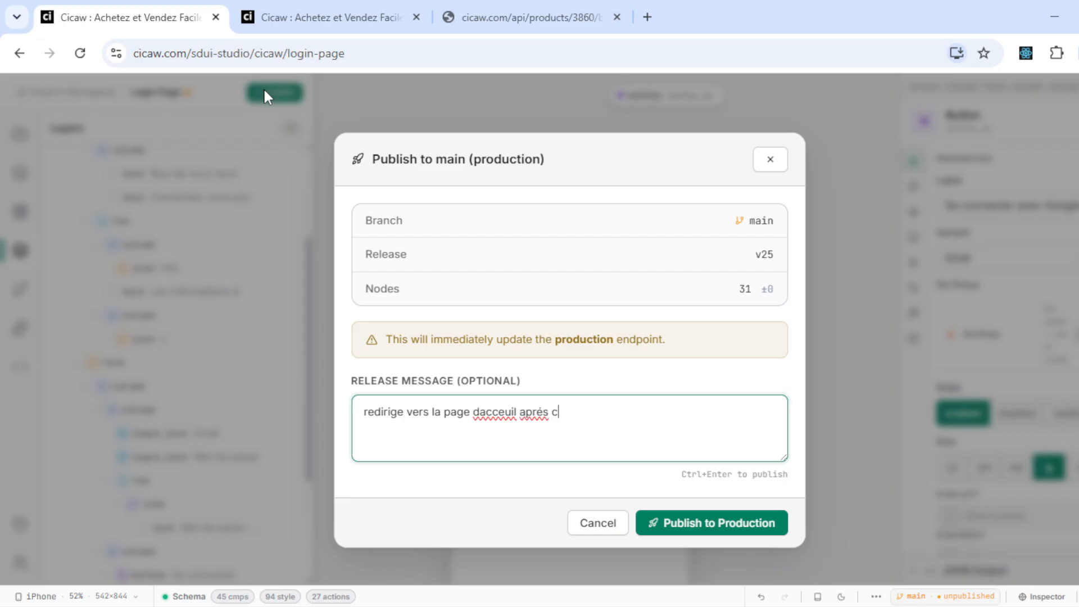
key(Tab)
key(Tab)
key(Return)
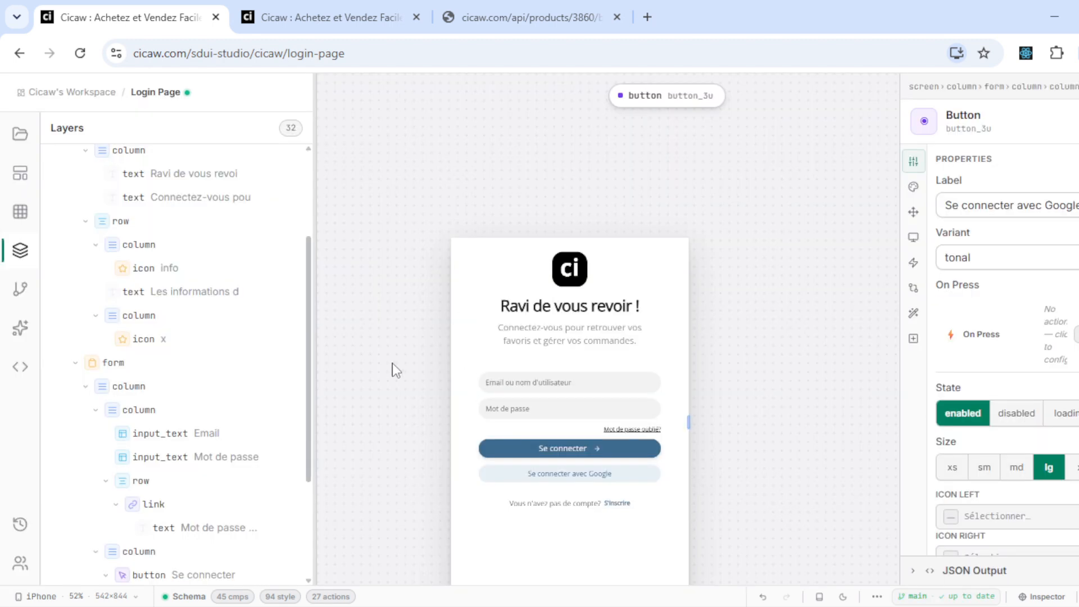
click(353, 3)
- Reload the live login page and sign in with a Google account to reach the Cicaw home page
key(ctrl+r)
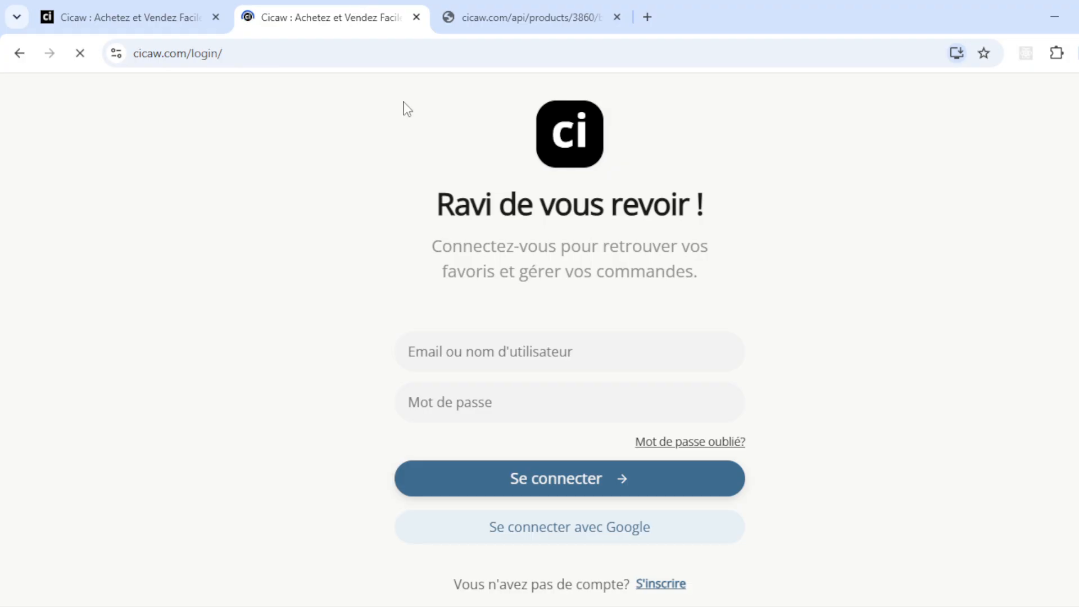
click(556, 527)
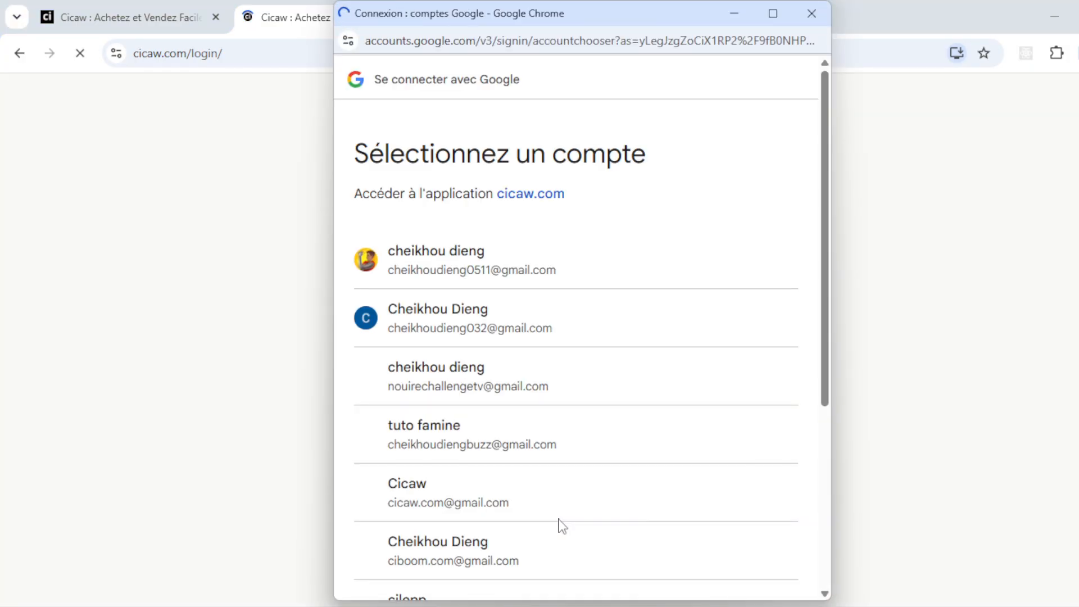
click(559, 329)
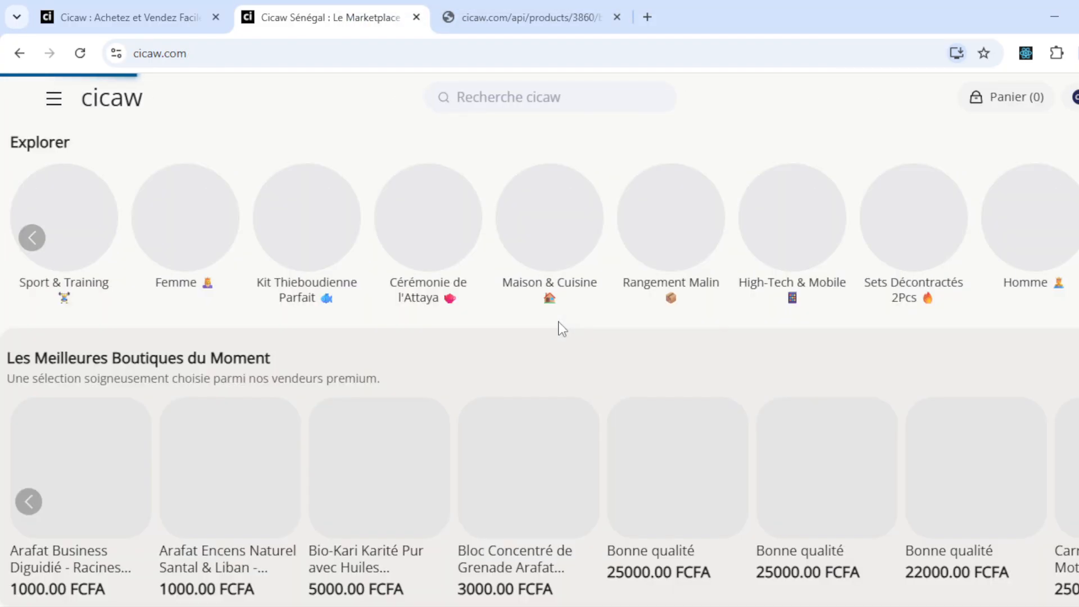
click(49, 6)
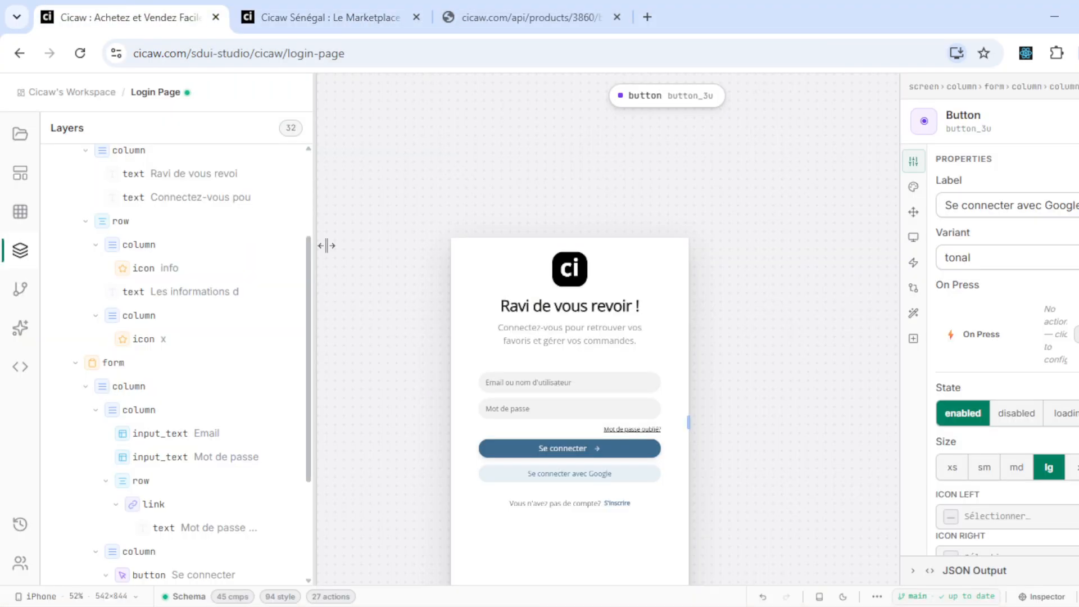
- Narrow the Layers panel by dragging its divider, then show the Login Page's branch list
scroll(349, 216, up, 2)
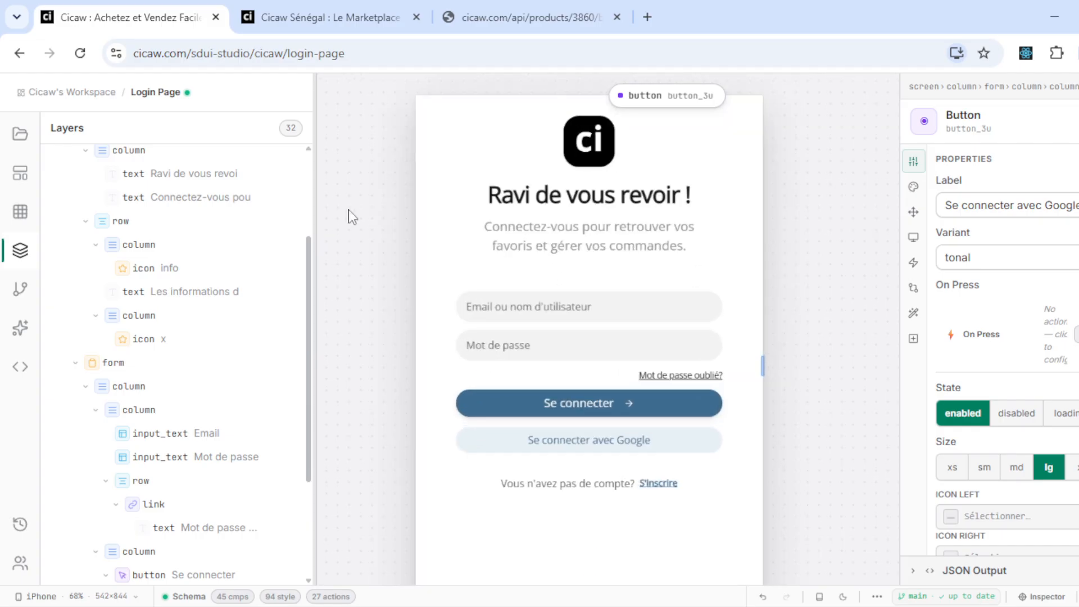
scroll(349, 215, down, 2)
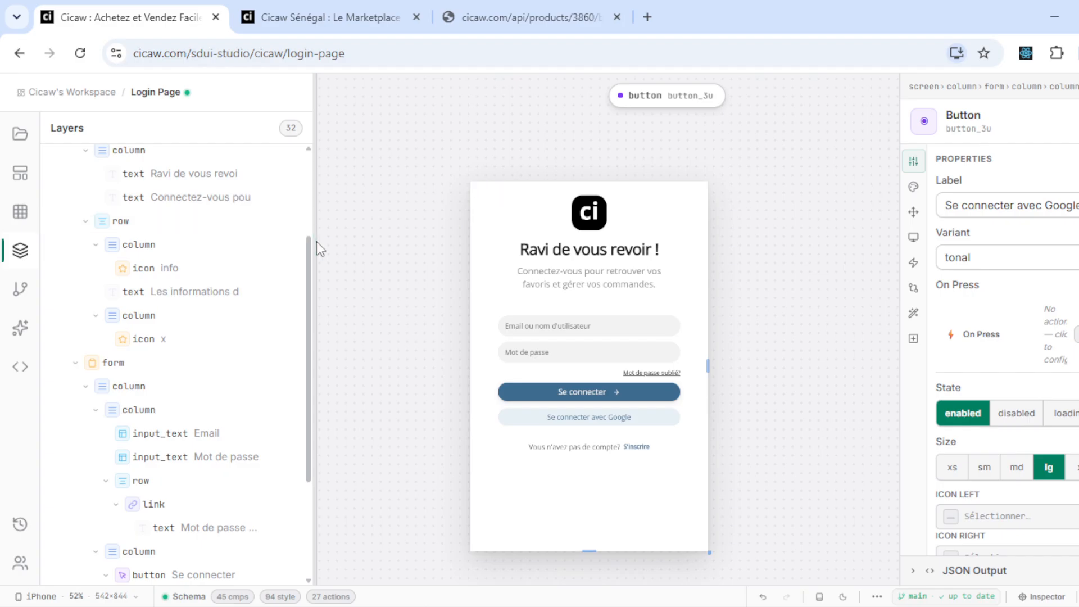
drag(293, 246, 245, 228)
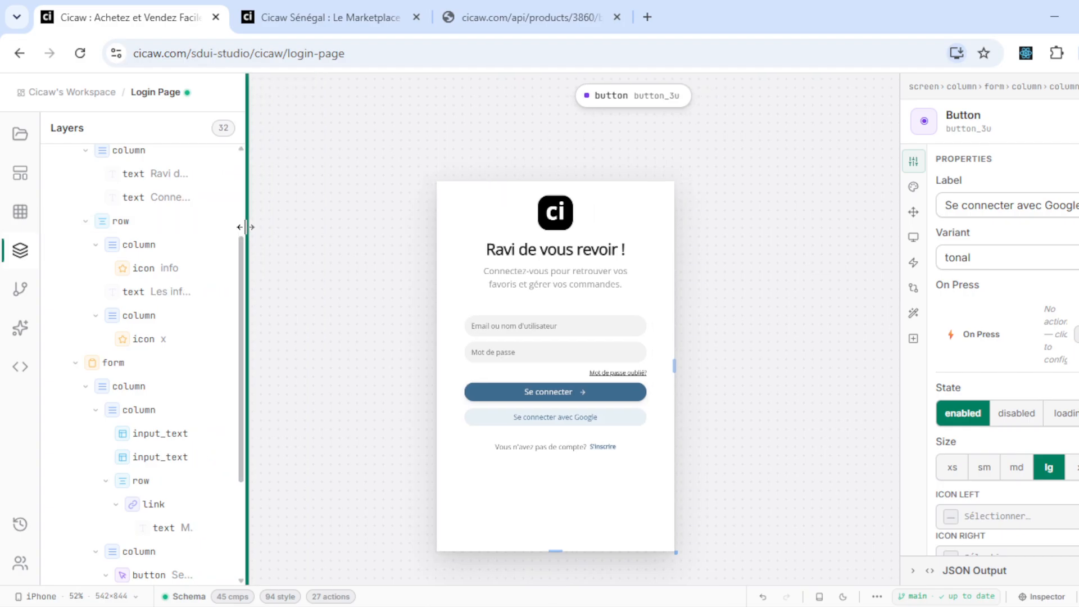
drag(245, 227, 265, 215)
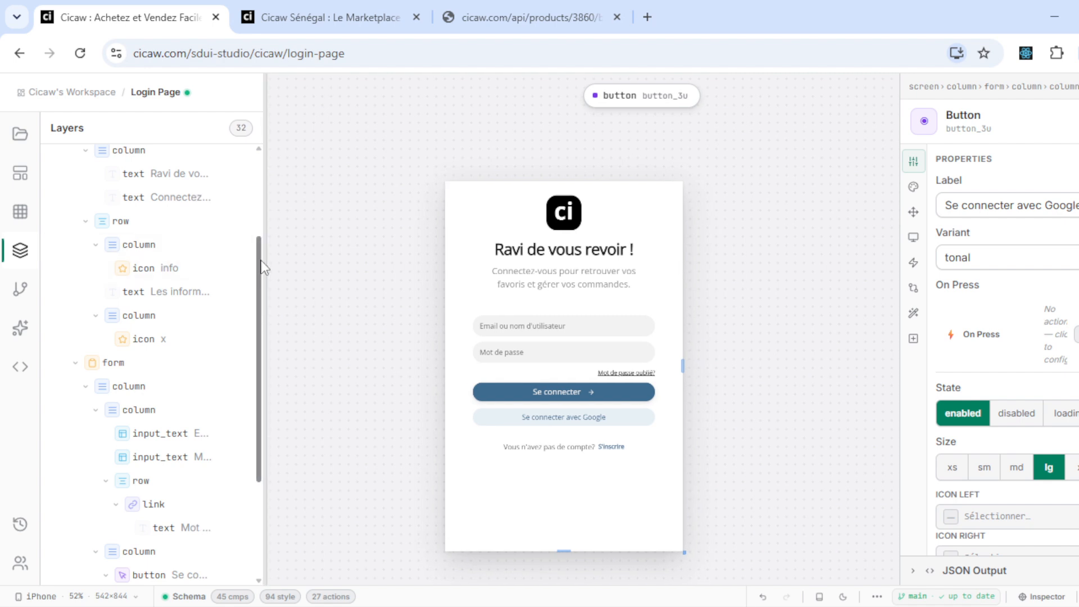
drag(264, 269, 264, 137)
scroll(221, 436, down, 5)
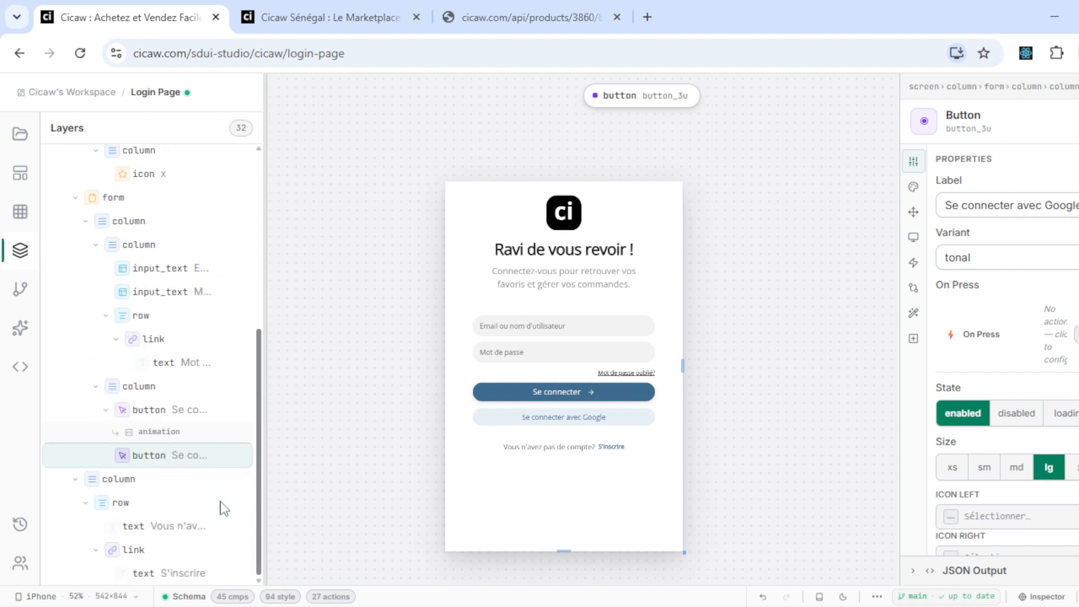
drag(270, 436, 256, 395)
drag(256, 603, 303, 304)
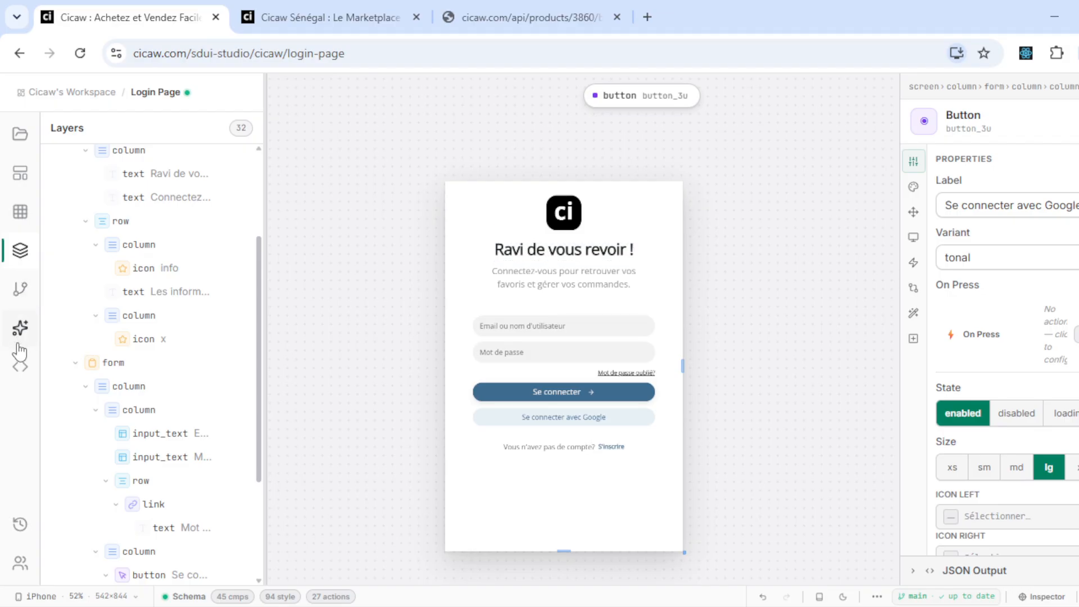
click(17, 297)
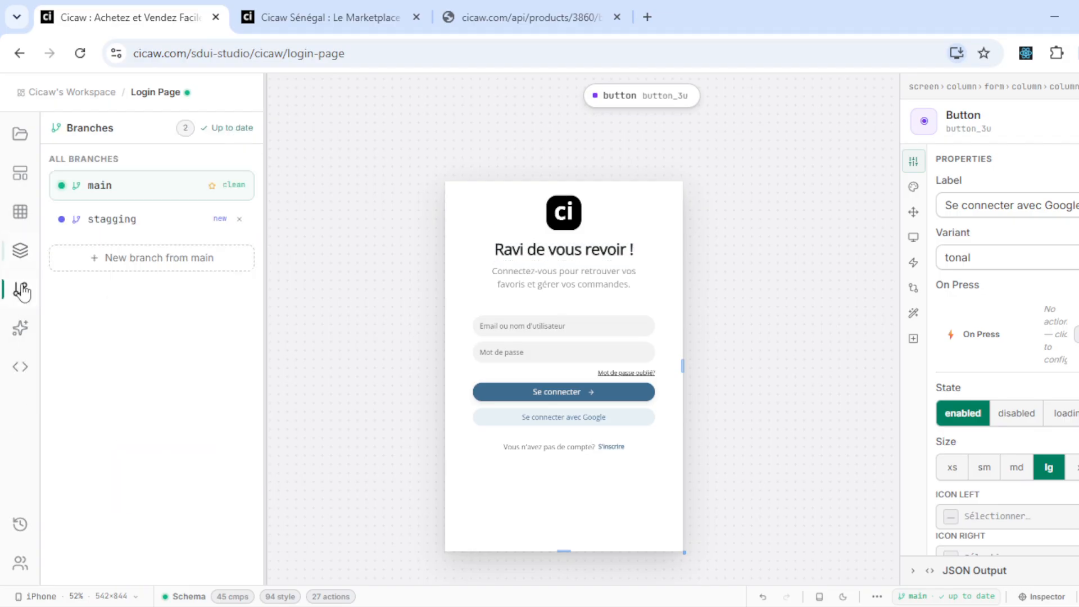
- Create a new-version-login branch from main and switch the Login Page to it
click(190, 258)
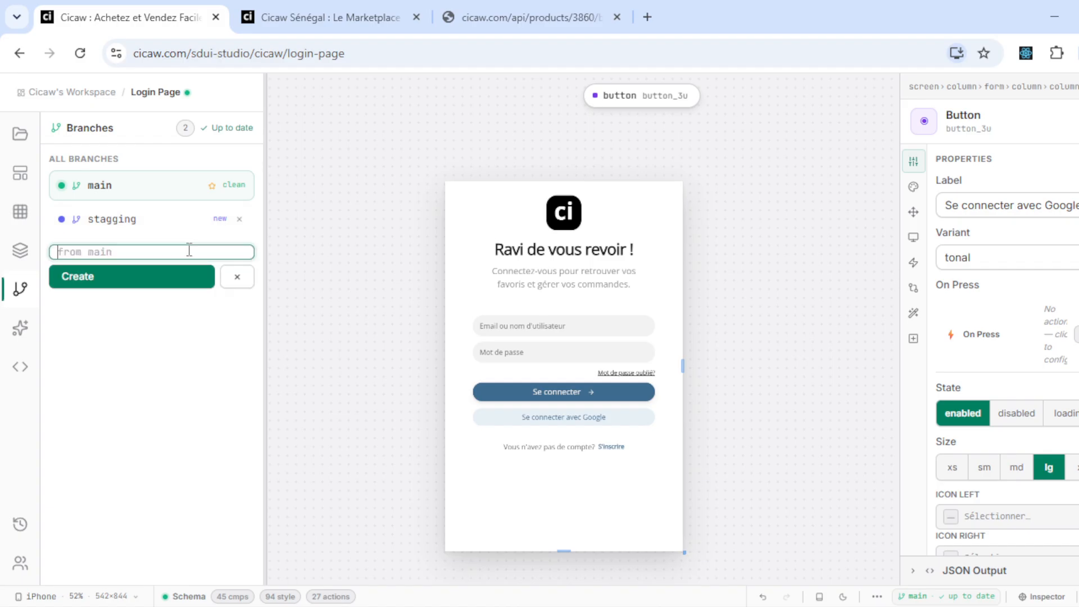
text(new-version-login)
click(167, 281)
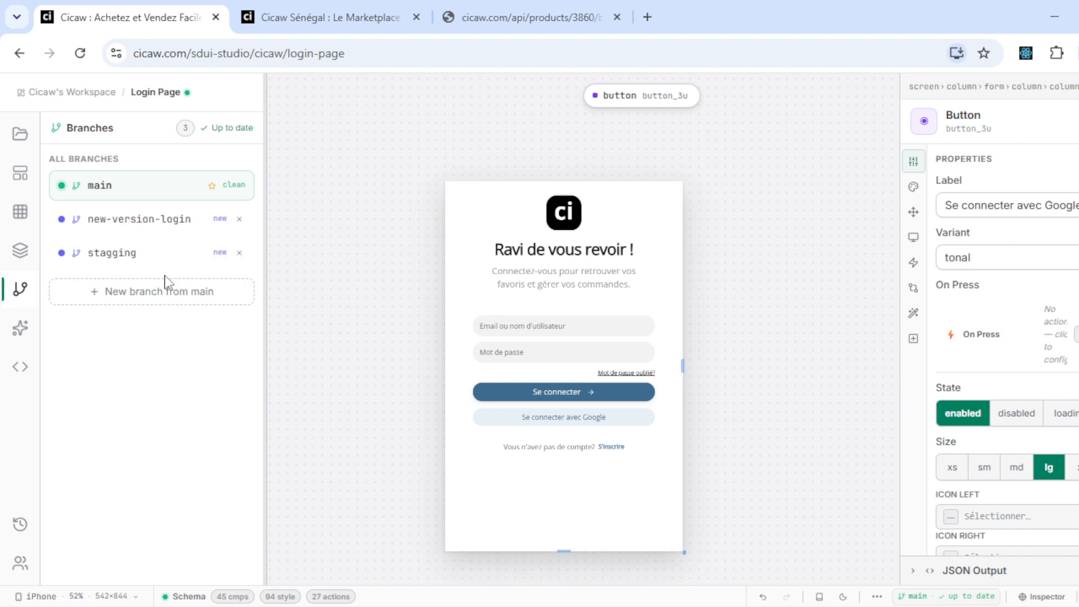
click(139, 220)
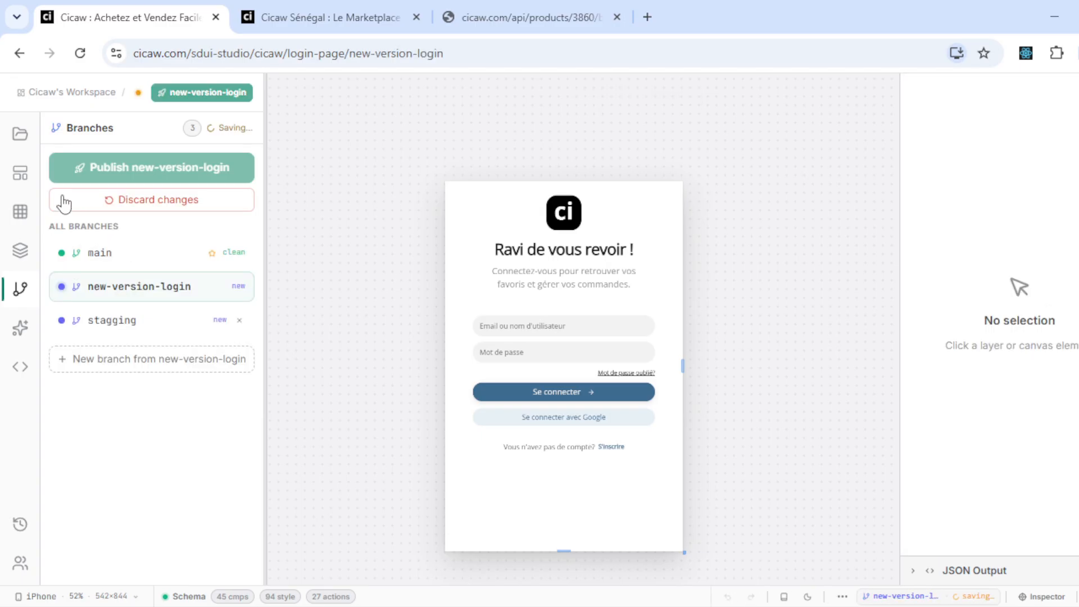
- Bring up the Login Page's layer tree on the new-version-login branch
click(21, 138)
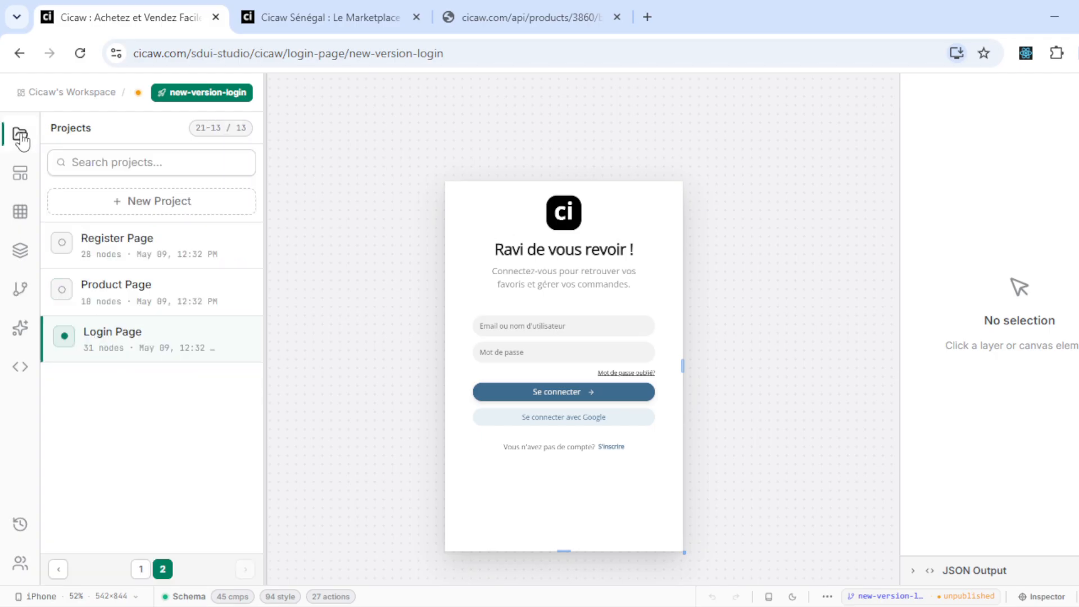
click(20, 250)
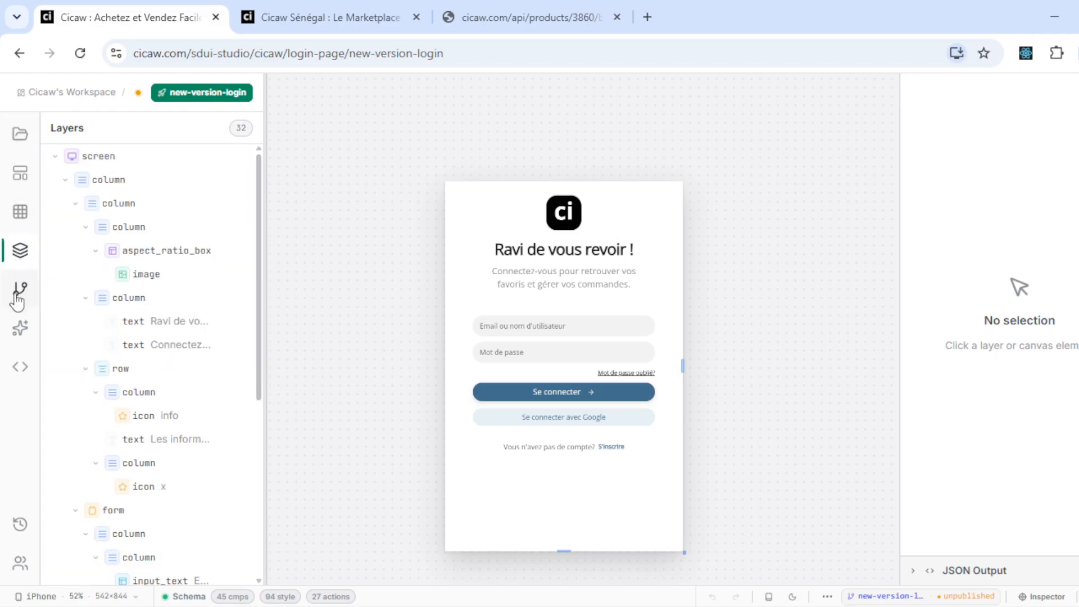
click(19, 292)
click(18, 136)
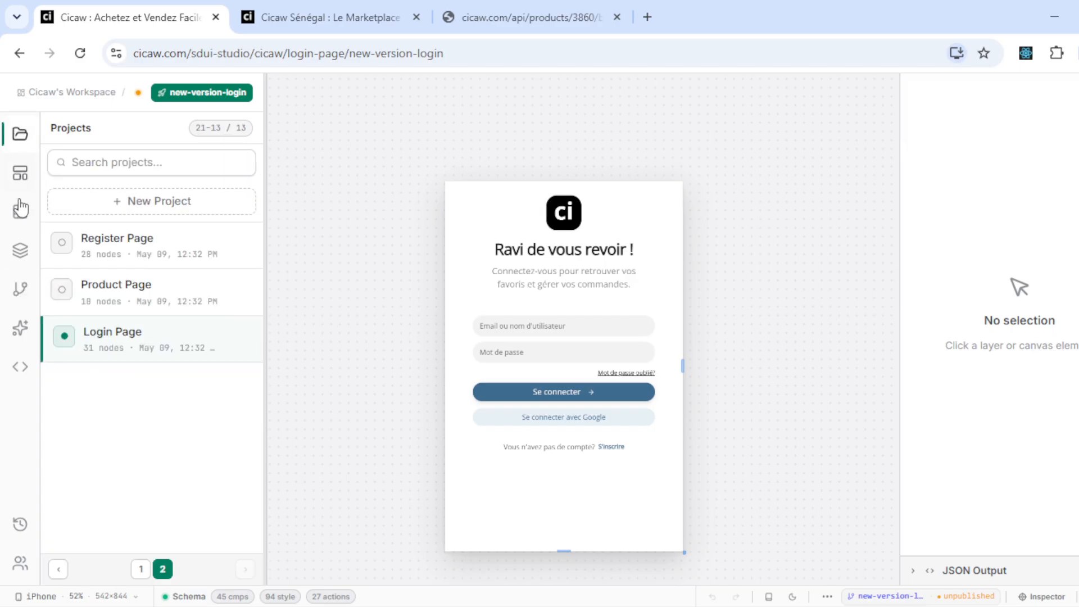
click(19, 255)
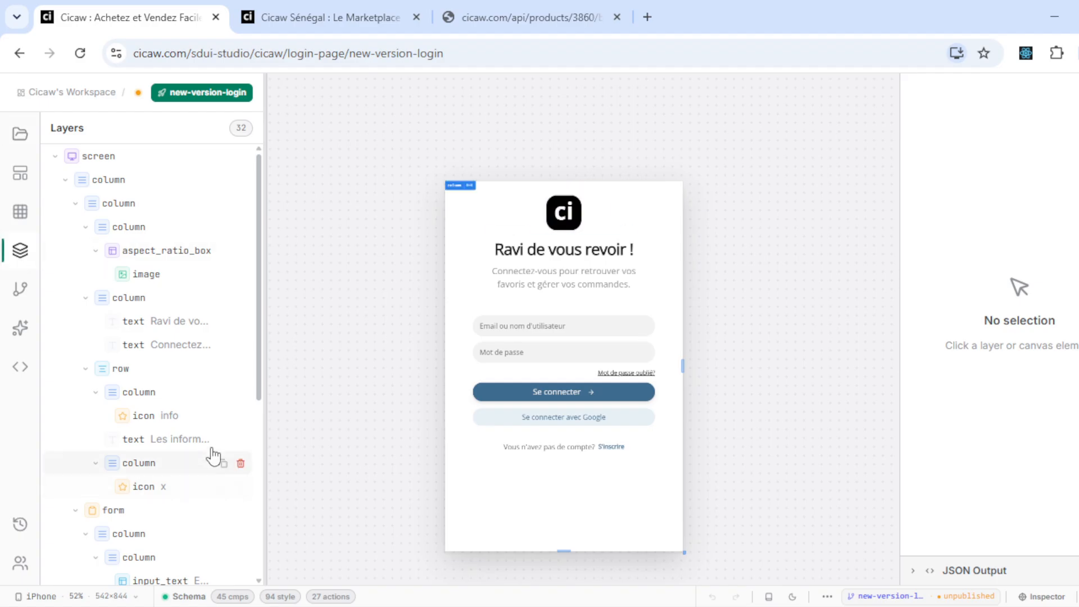
scroll(216, 379, down, 3)
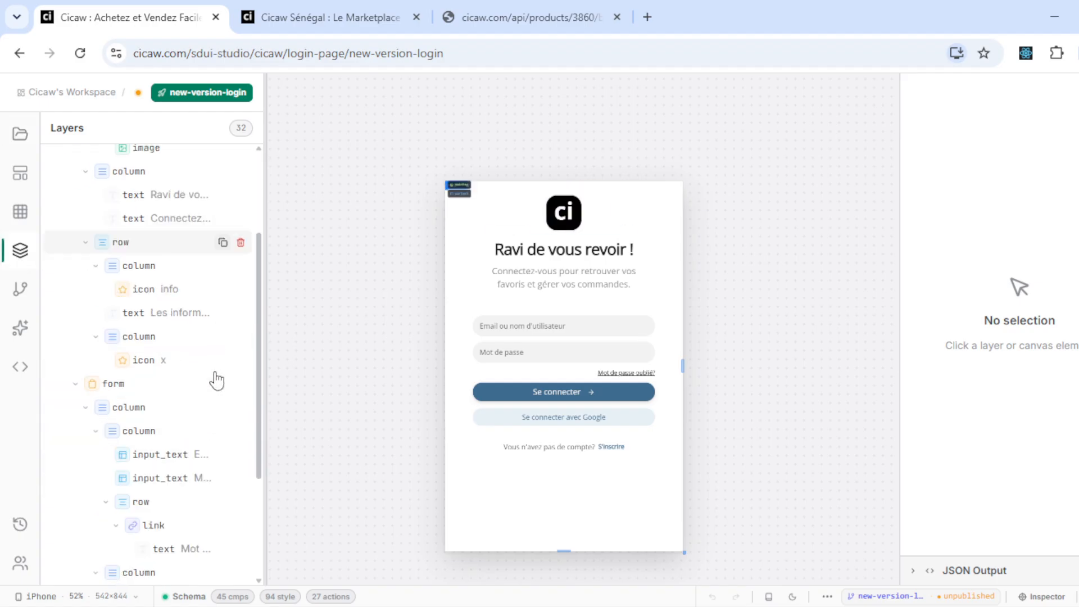
scroll(217, 378, up, 3)
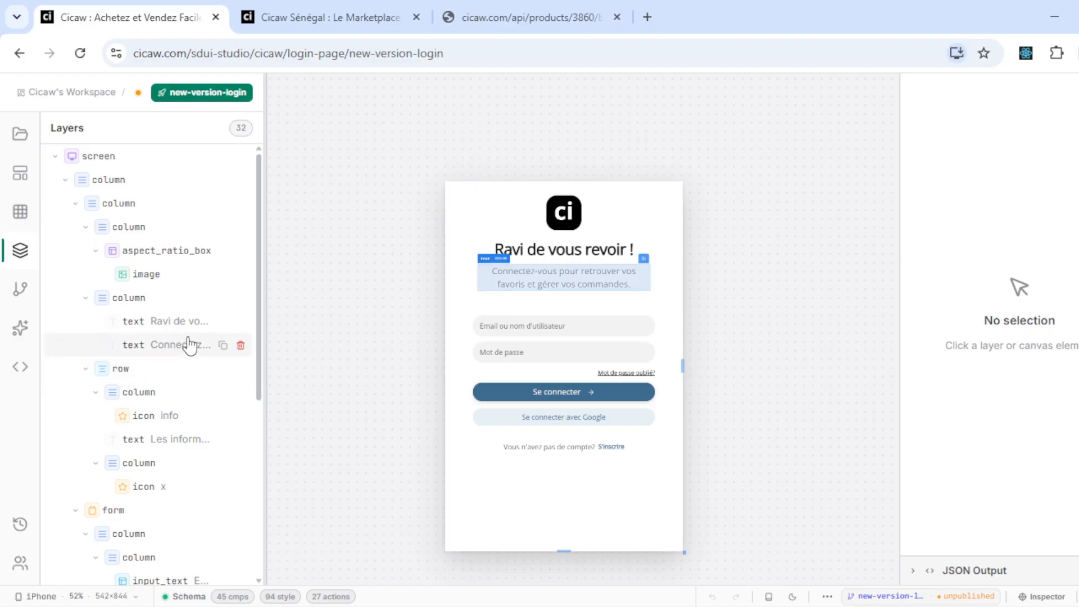
- Delete the subtitle, retitle the heading 'Page de connexion', and widen the phone preview to 657 px
click(241, 345)
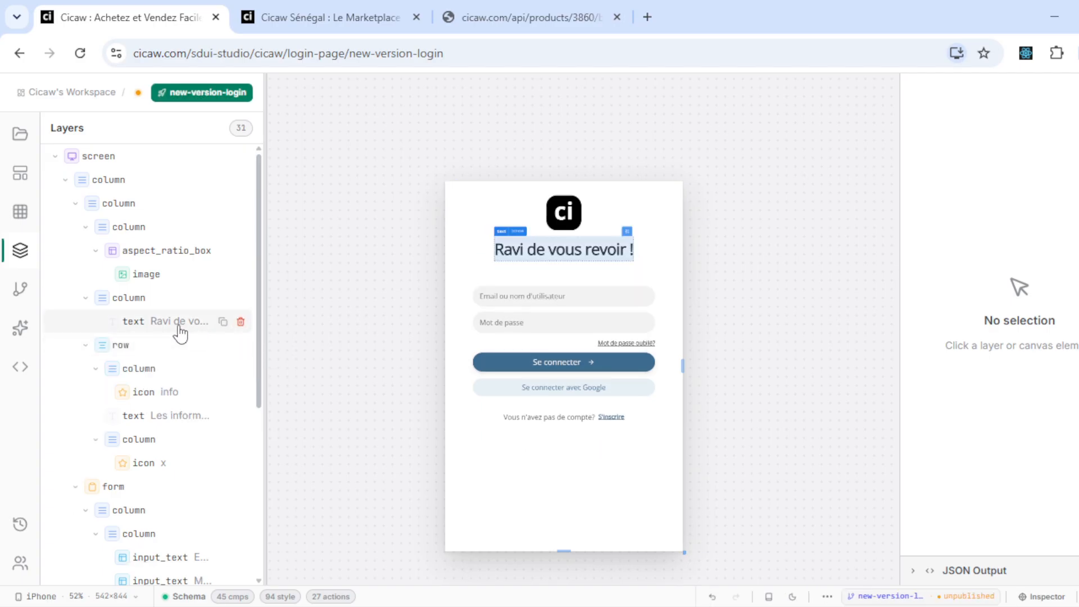
click(143, 327)
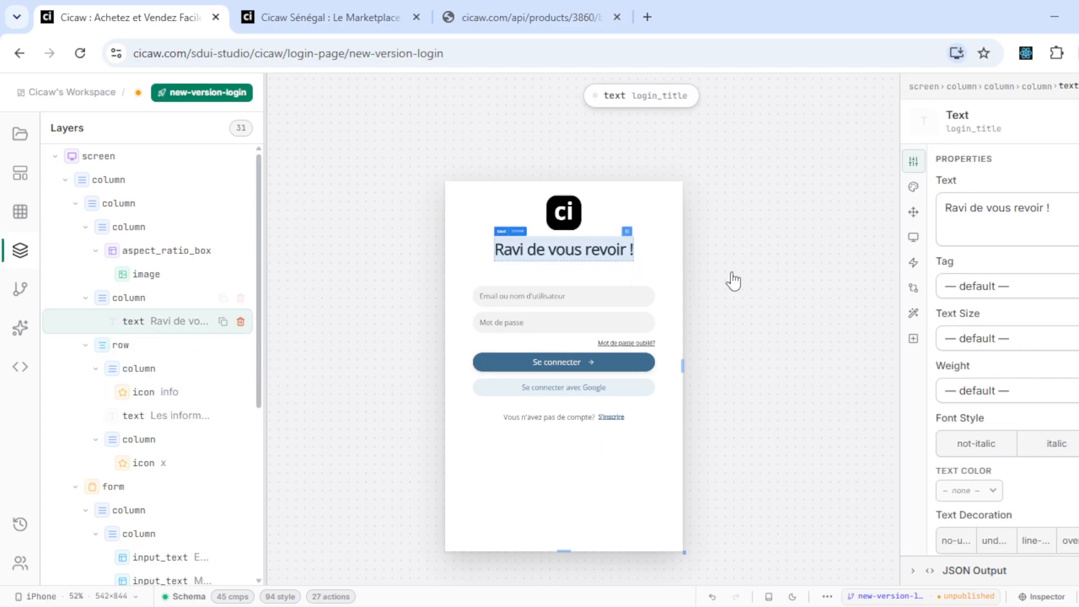
click(1009, 219)
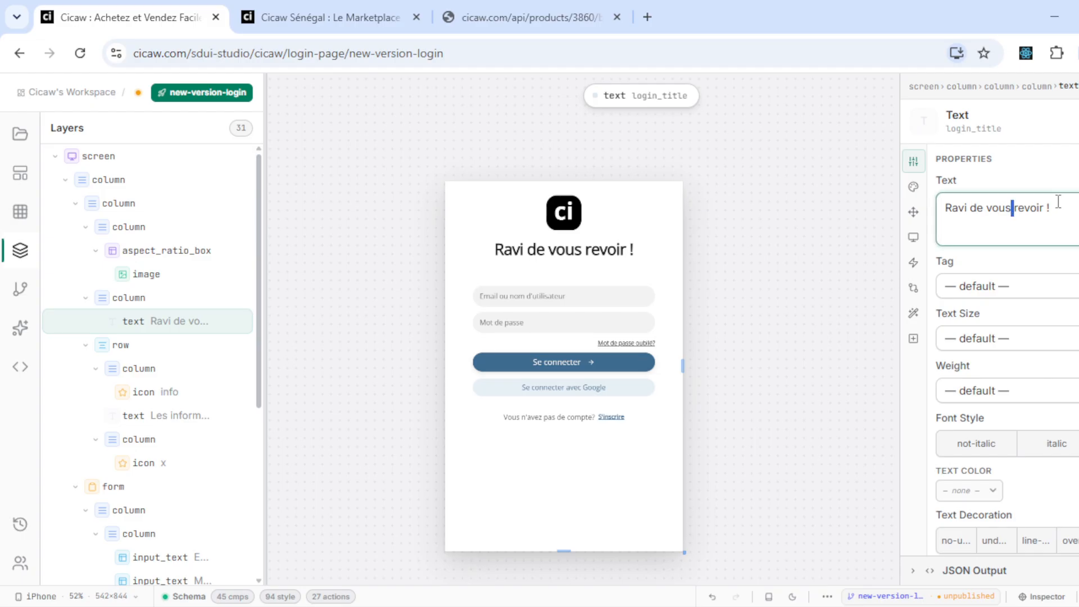
key(ctrl+a)
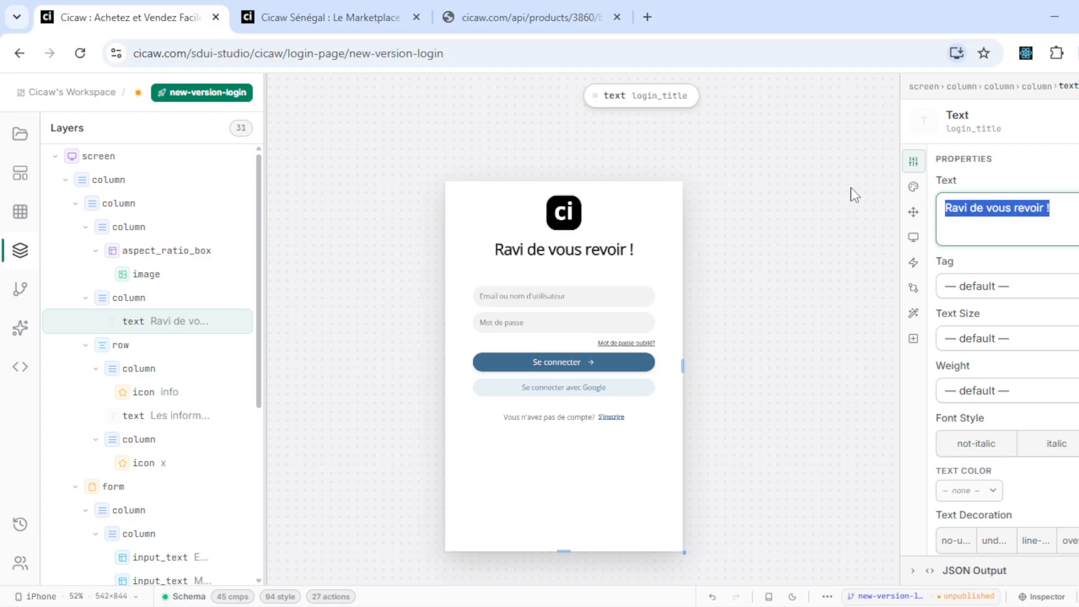
text(Page de conne)
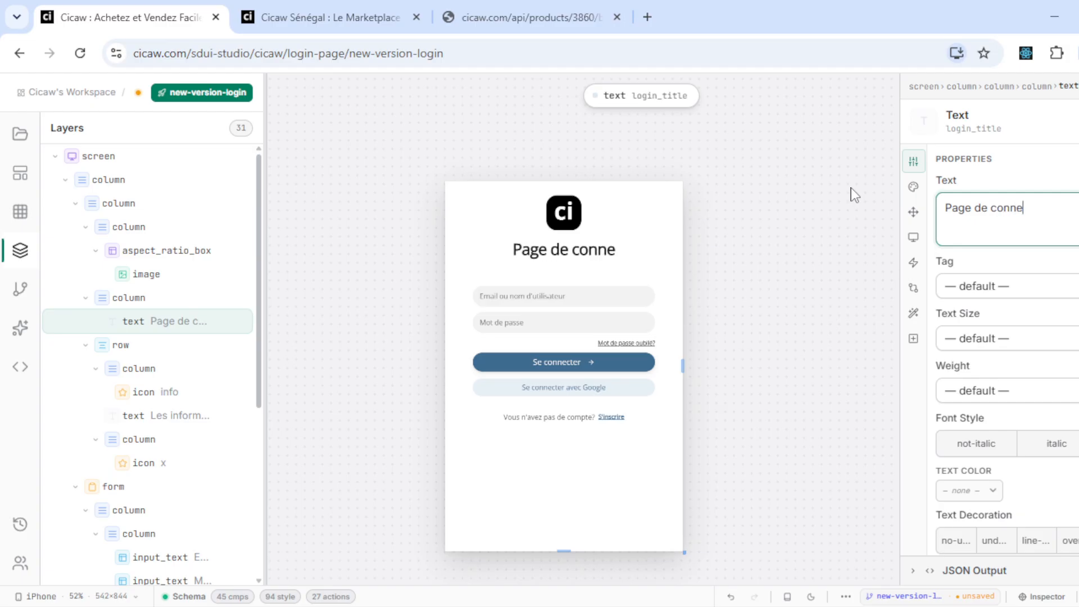
text(xion)
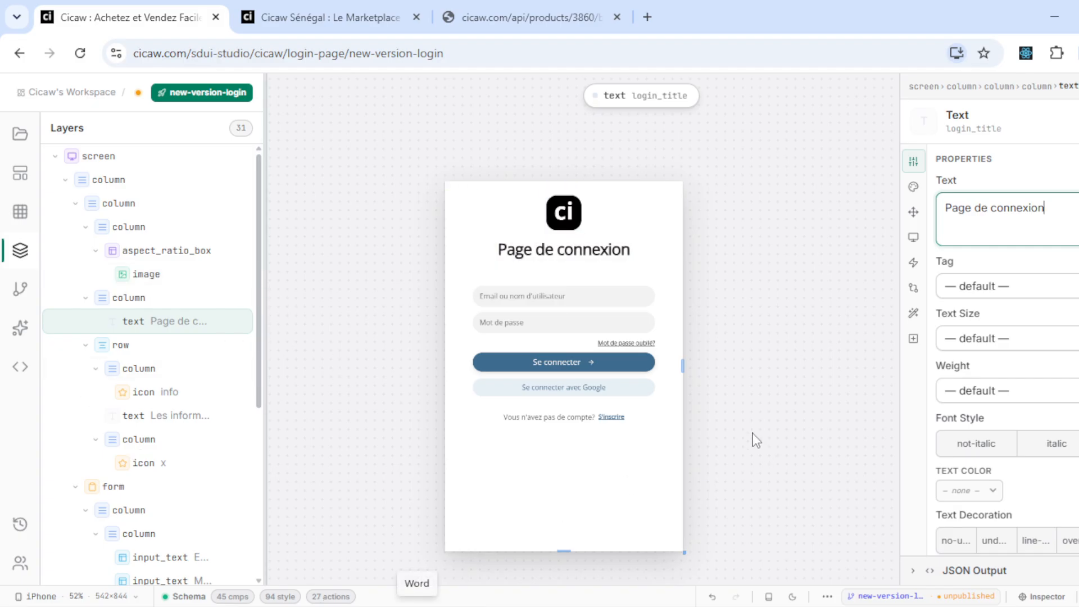
drag(682, 366, 719, 315)
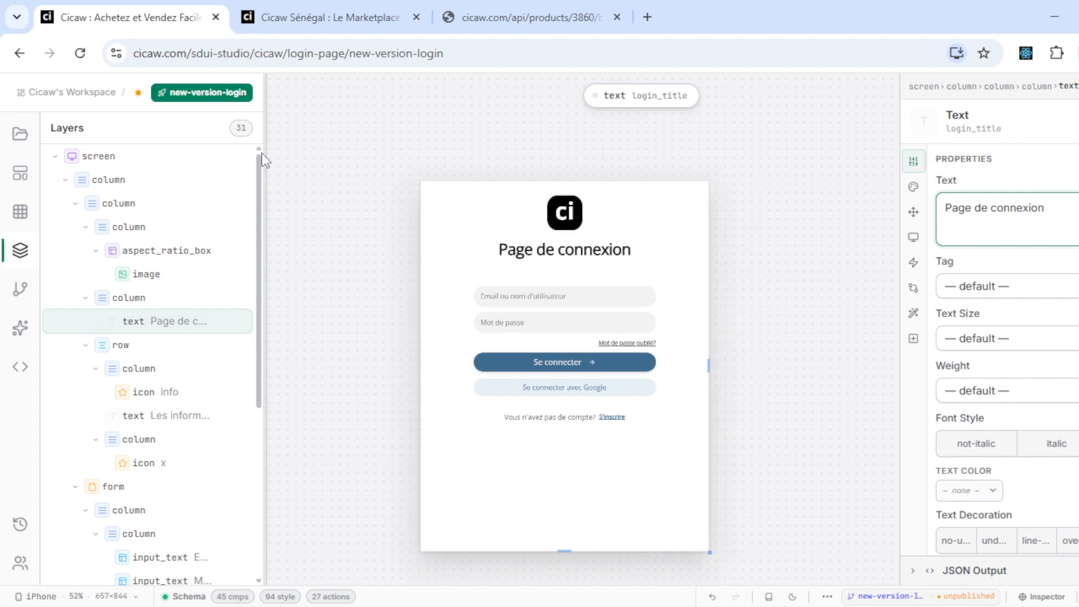
- Publish the new-version-login branch with release message 'publication du premier version'
click(204, 95)
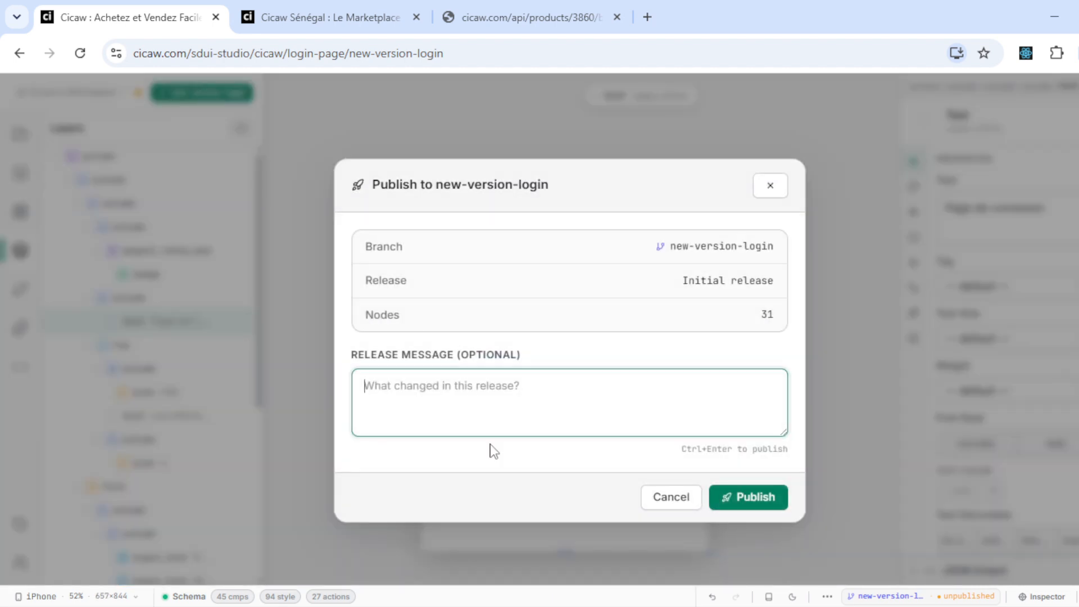
text(publication du, premier version)
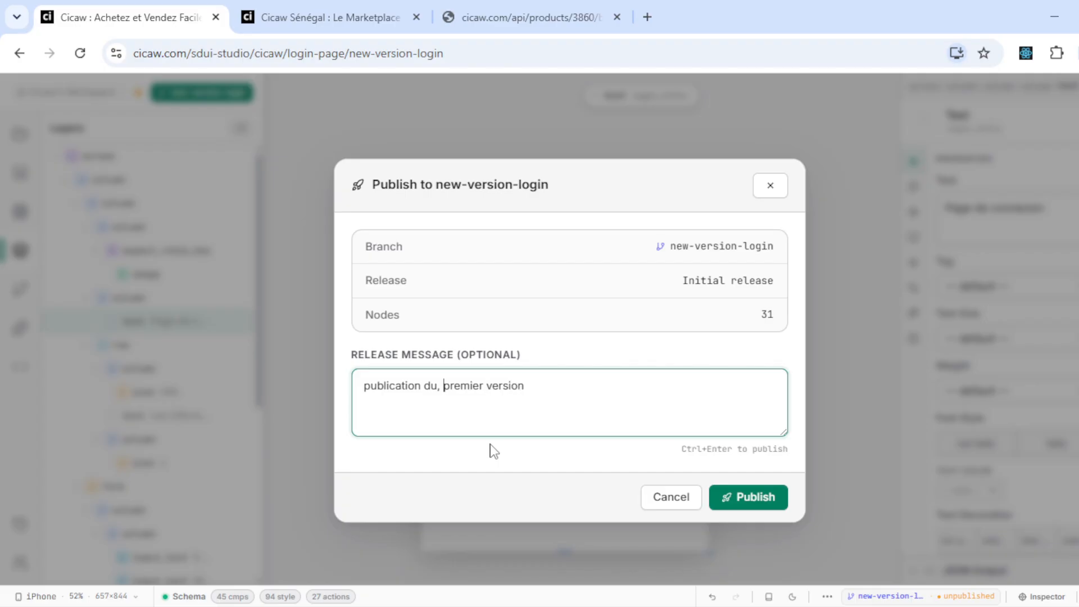
key(BackSpace)
click(759, 497)
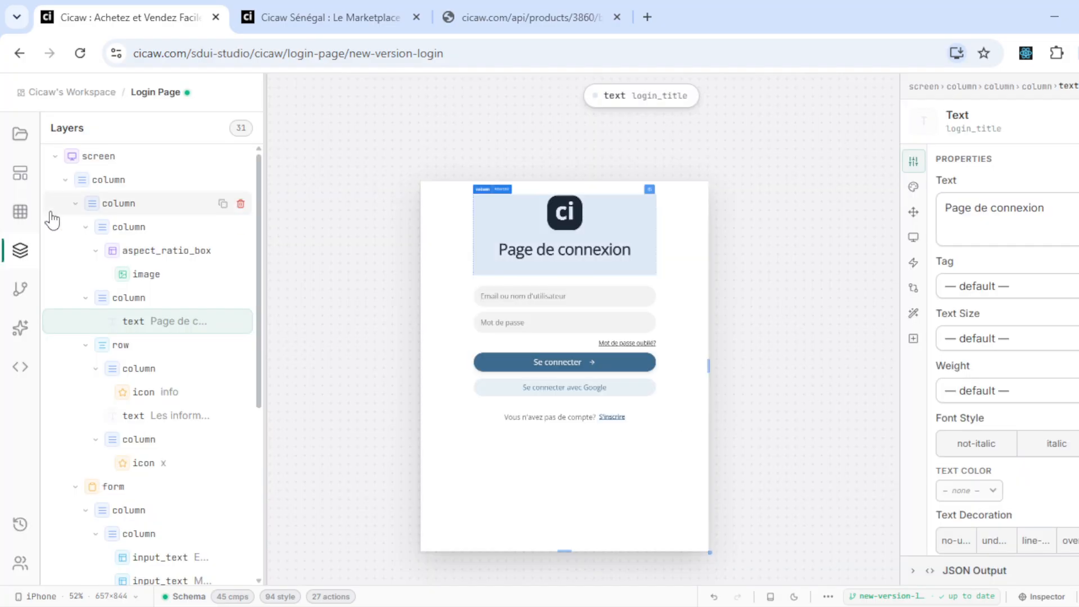
click(366, 5)
click(464, 11)
- Go back to cicaw.com/login, confirm it still reads 'Ravi de vous revoir !', and return to the studio
click(328, 3)
click(19, 54)
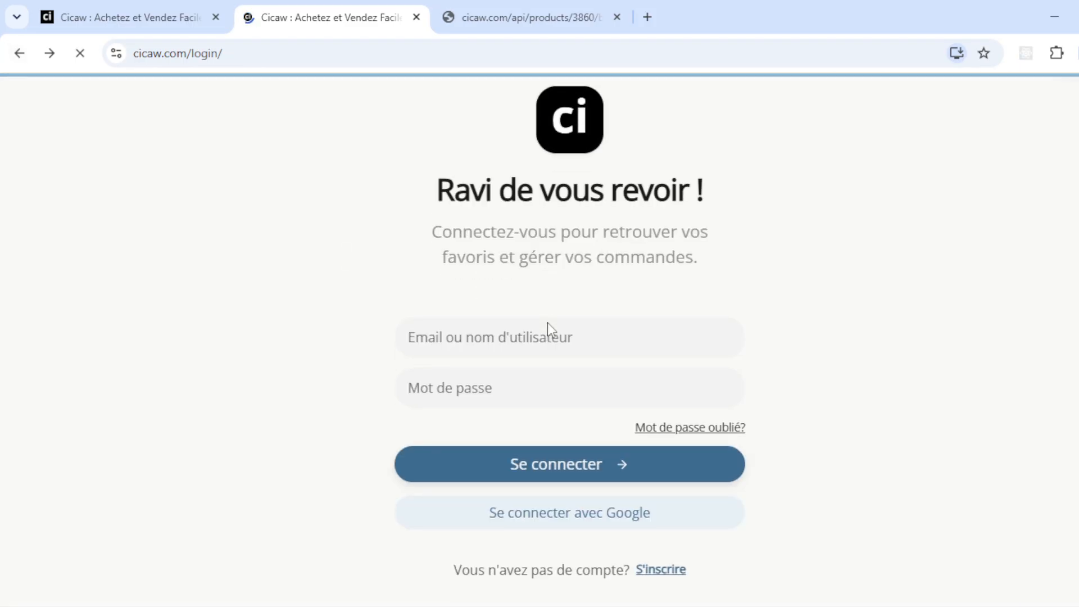
scroll(547, 322, down, 1)
scroll(547, 323, up, 1)
scroll(547, 323, down, 1)
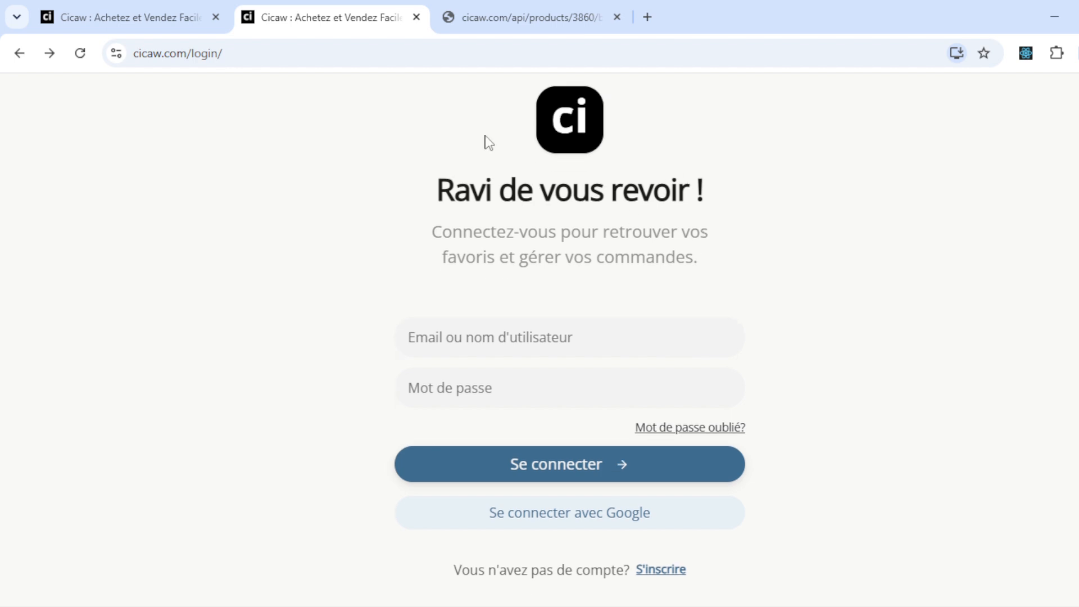
click(152, 8)
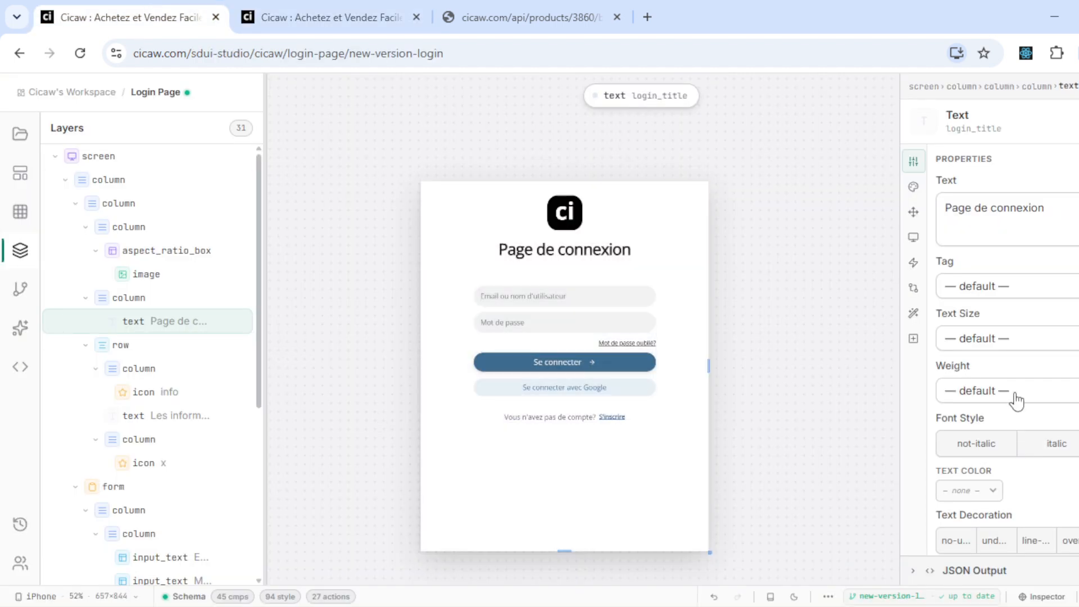
- From the A/B Experiments manager, create the experiment 'Test page de connexion' with traffic allocation at 100%
click(828, 597)
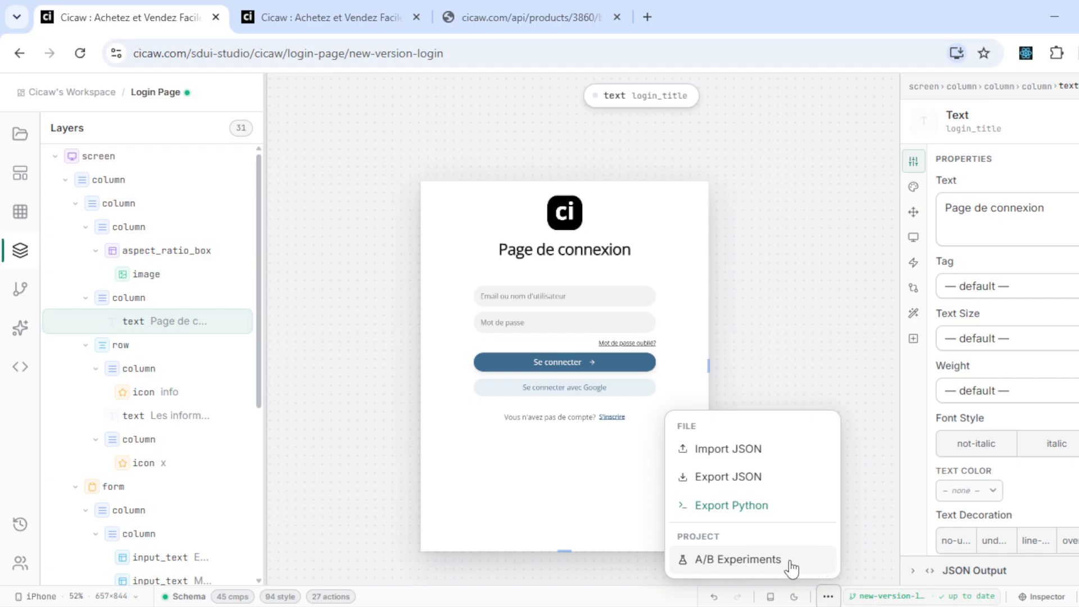
click(753, 568)
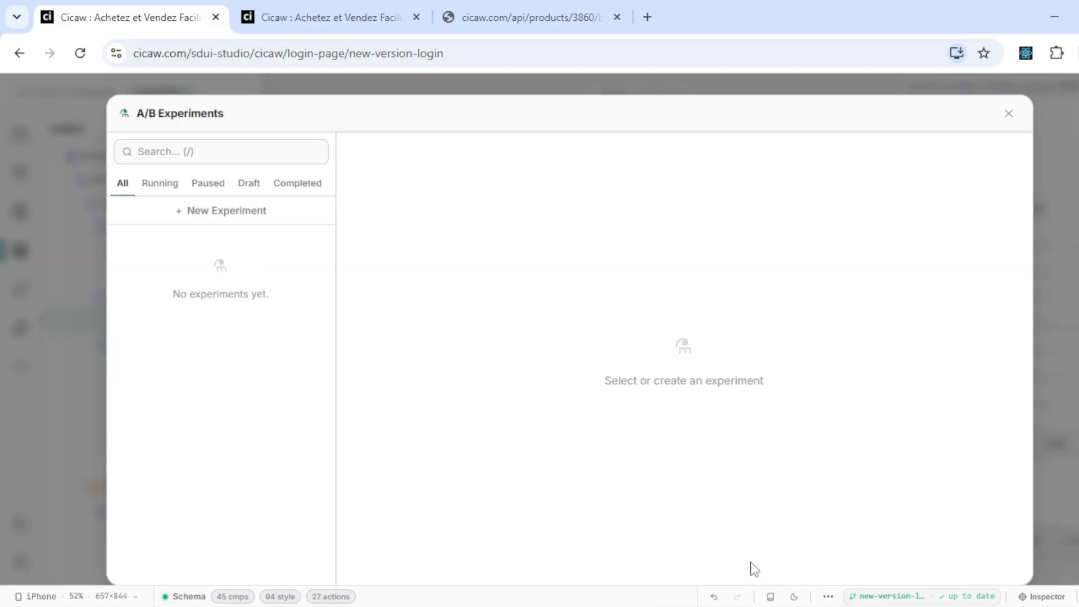
click(249, 224)
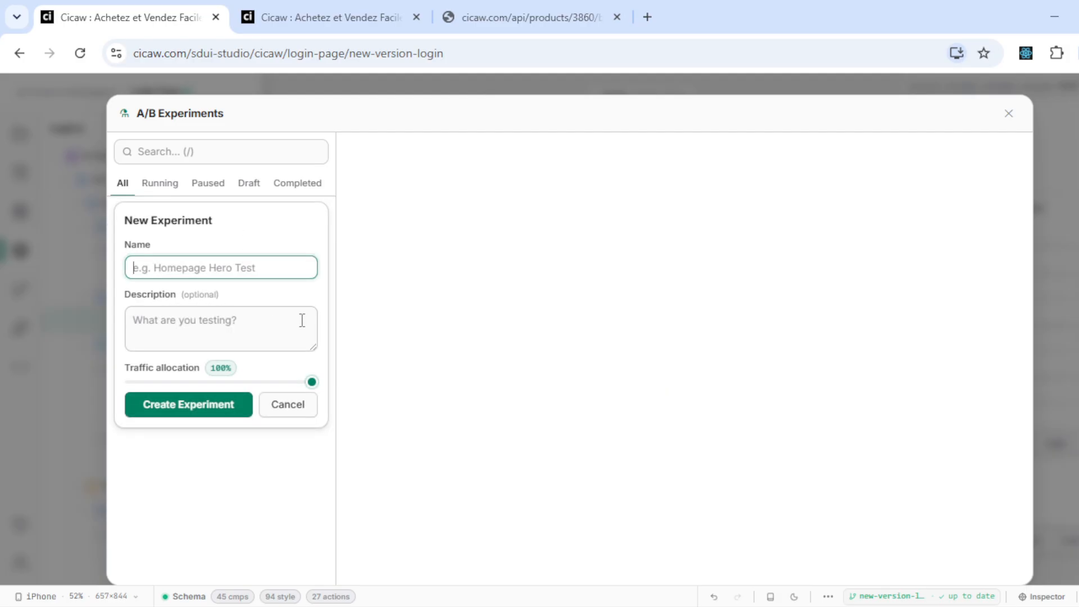
text(Test page de connexion)
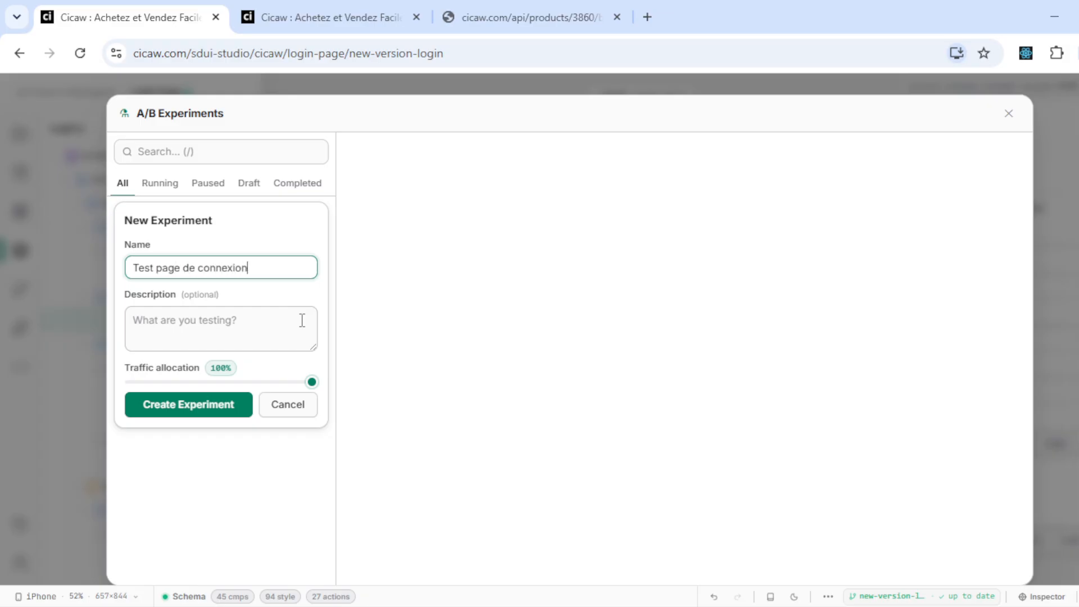
click(302, 321)
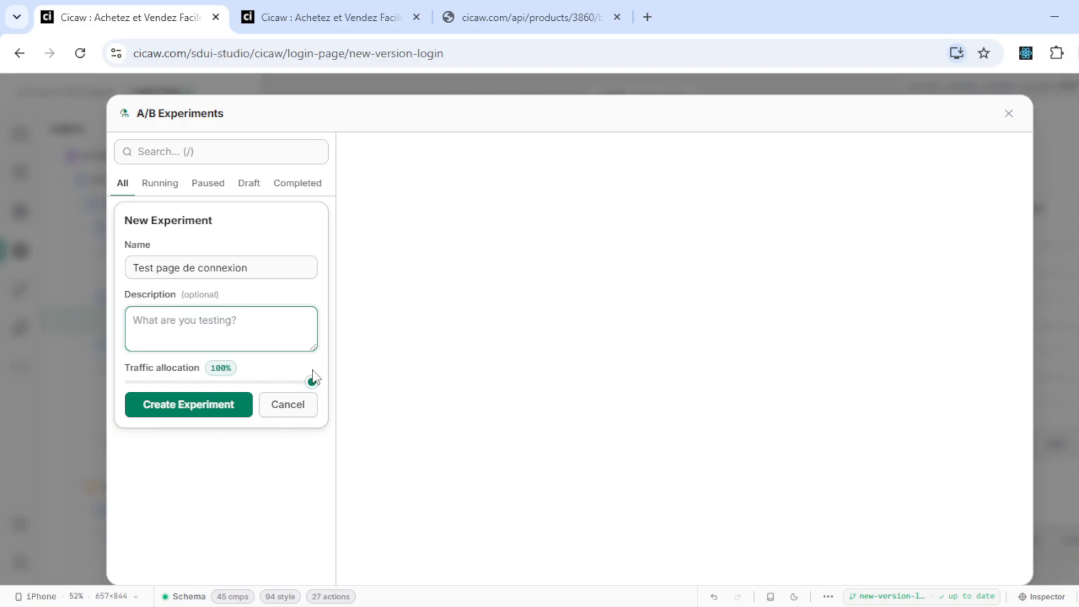
mouse_move(312, 382)
mouse_down()
mouse_move(121, 378)
mouse_move(282, 387)
mouse_move(193, 382)
mouse_move(319, 372)
mouse_up()
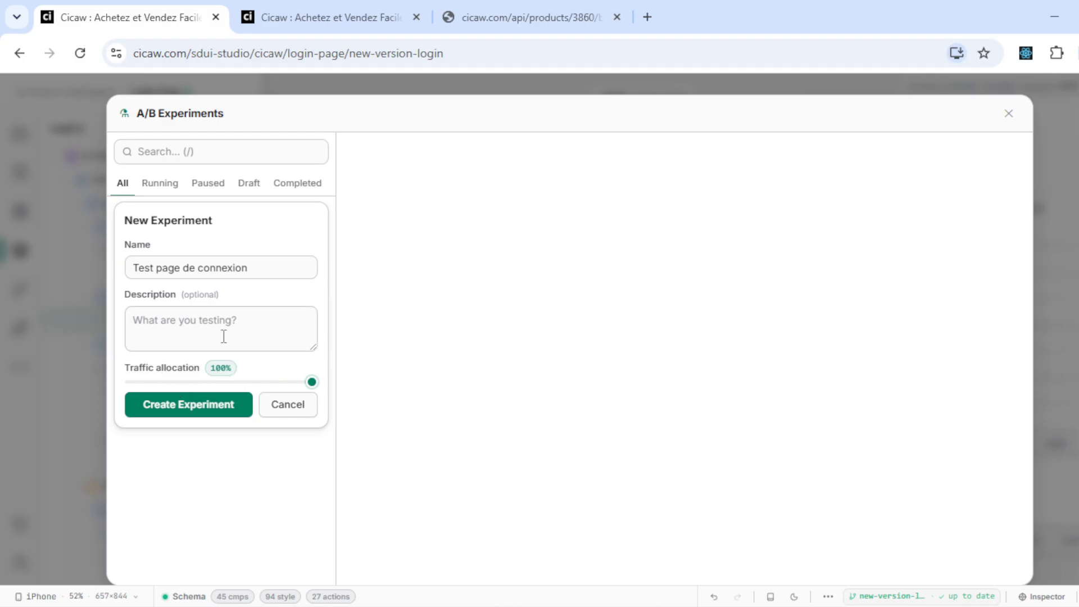
click(223, 402)
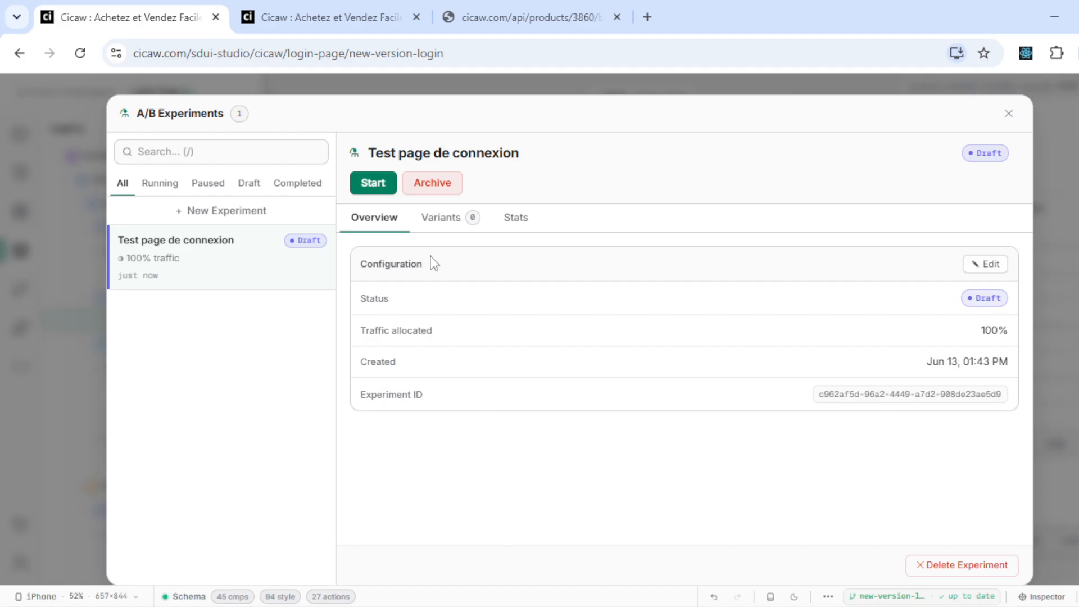
- Add 'Variant A' on the main branch as the control variant
click(444, 224)
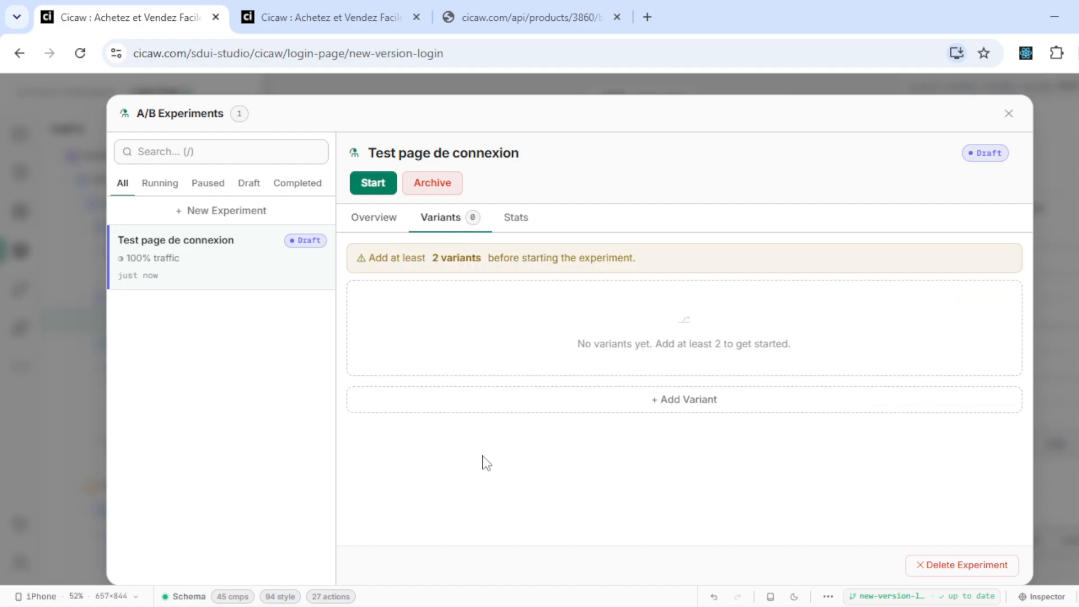
click(558, 413)
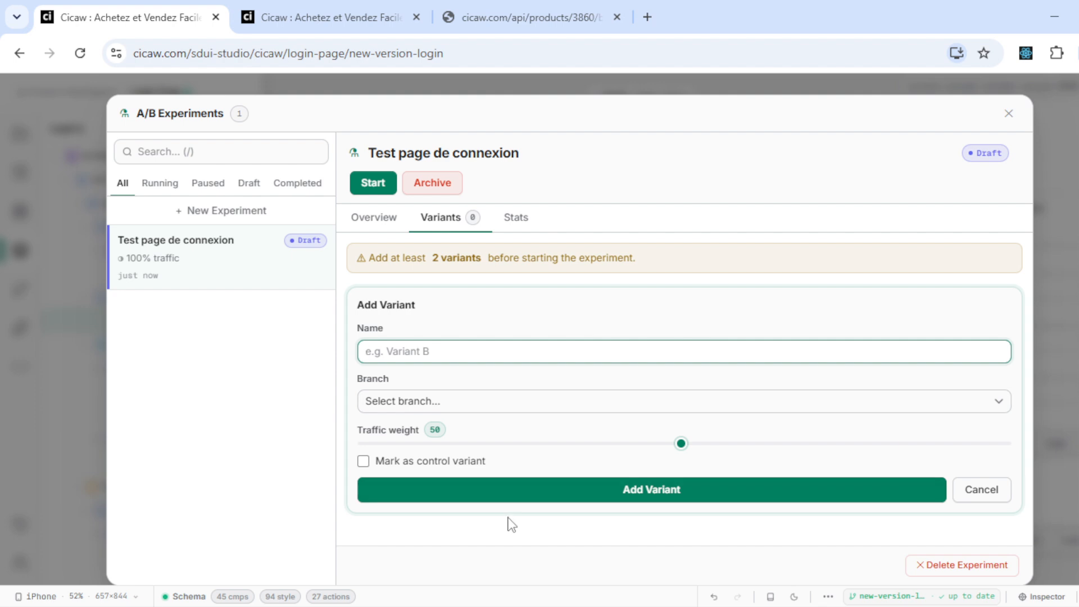
text(Variant A)
click(518, 413)
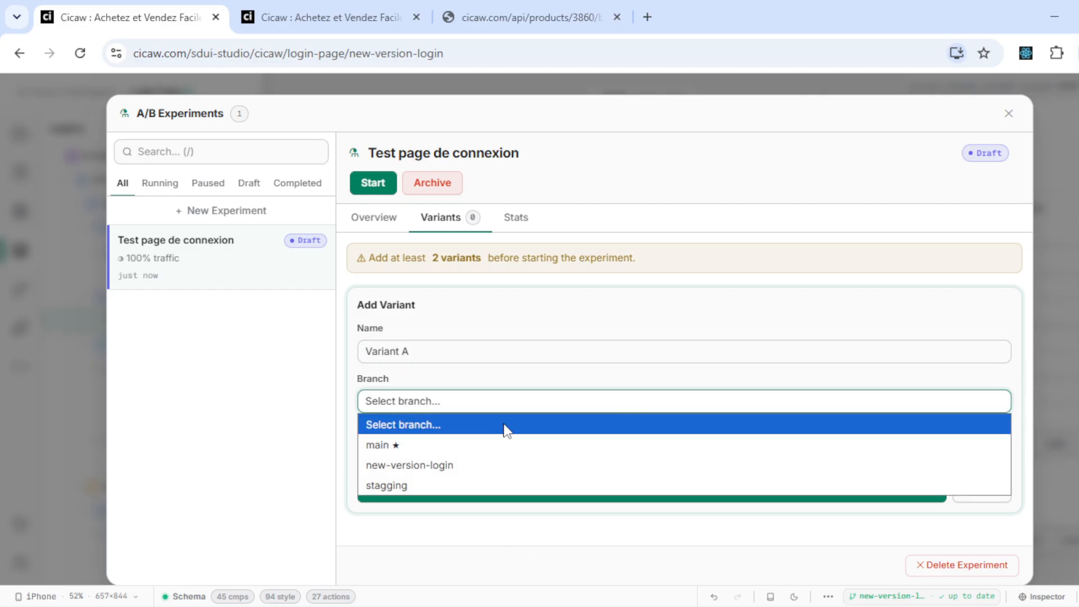
click(490, 446)
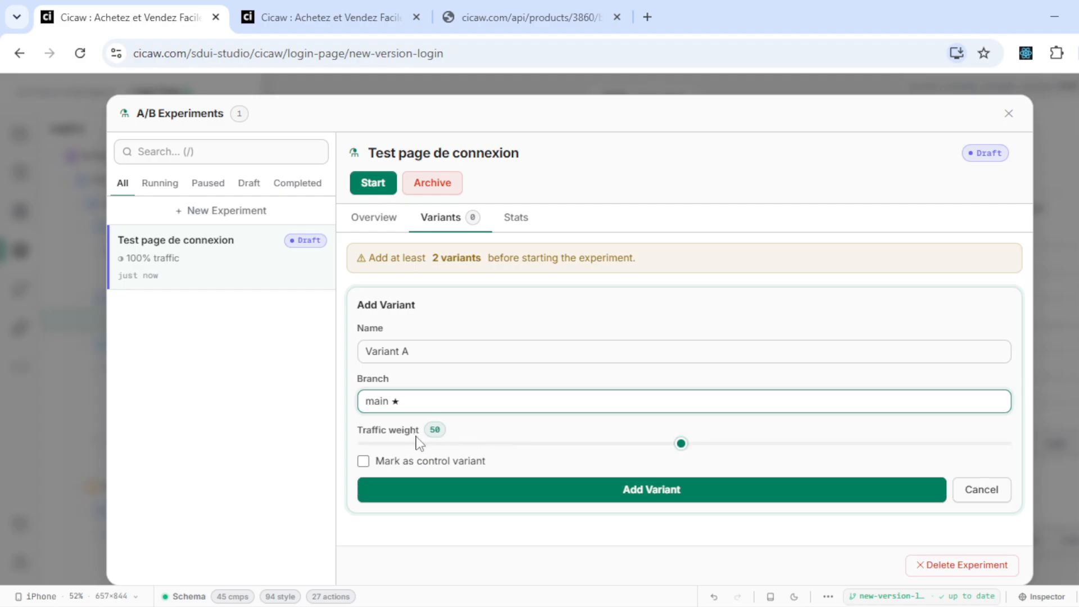
click(417, 461)
click(459, 488)
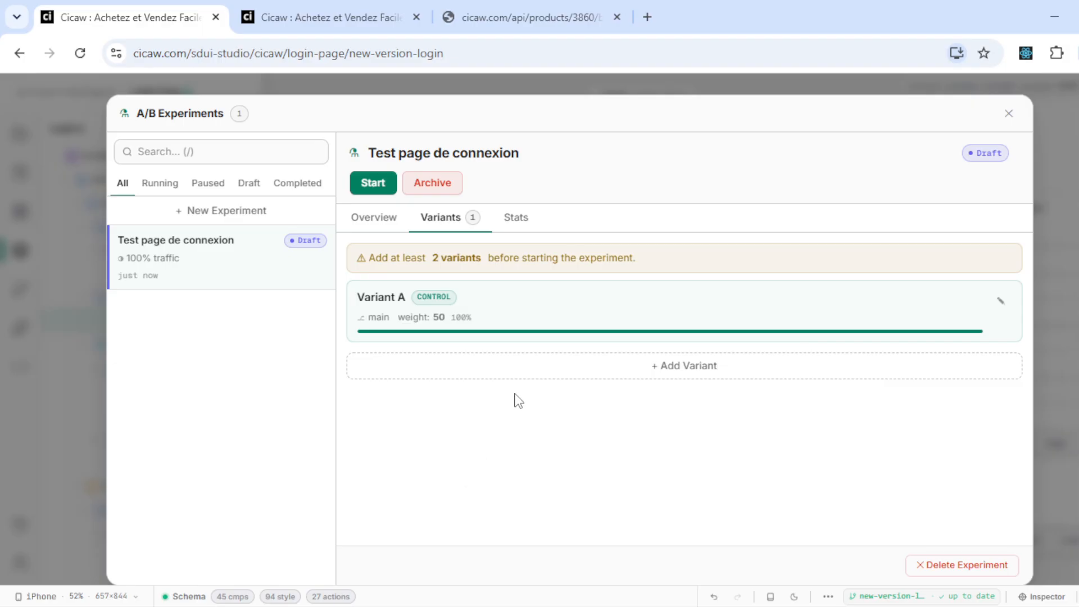
- Add 'Variant B' using the new-version-login branch
click(514, 372)
text(Variant B)
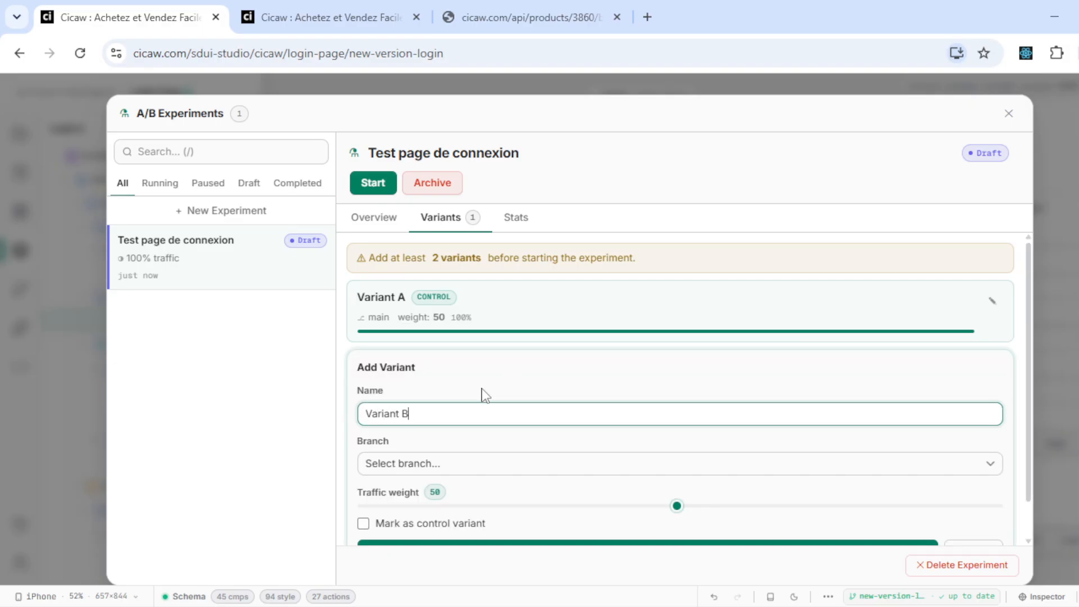
click(459, 466)
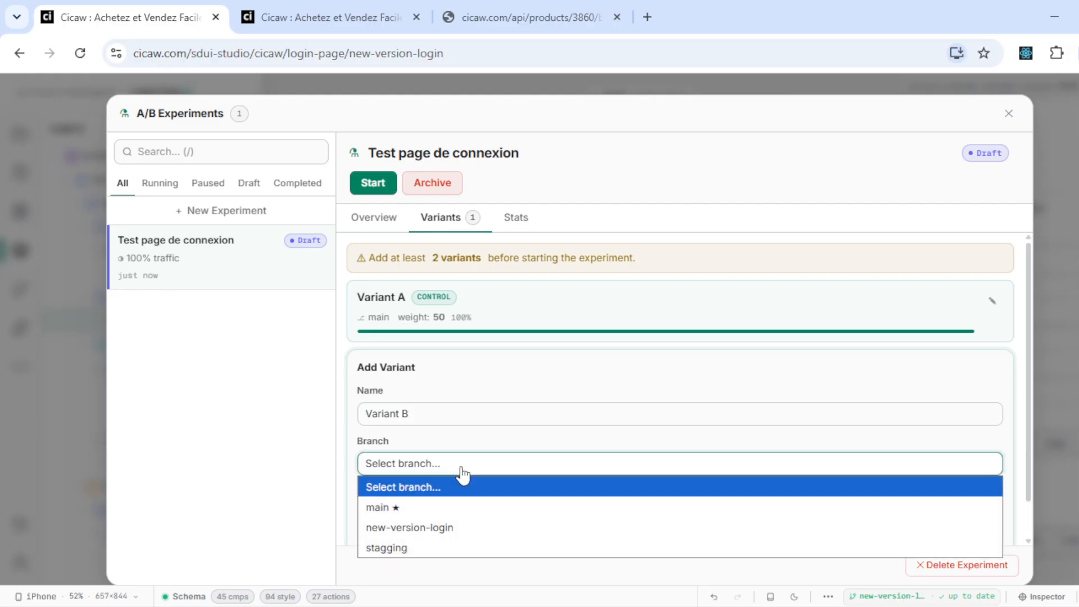
click(469, 531)
scroll(646, 489, down, 1)
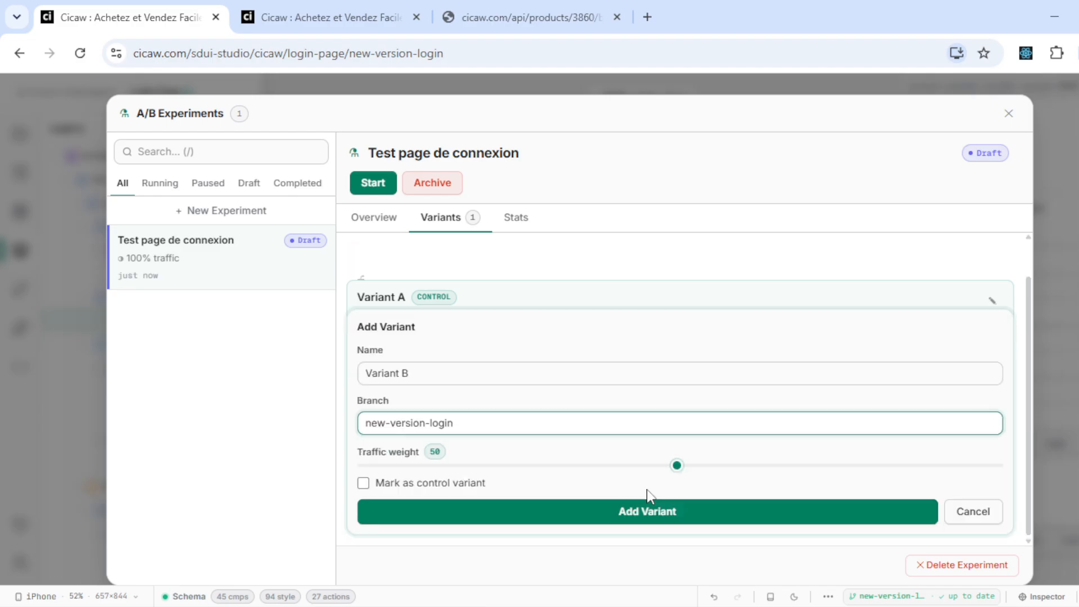
click(638, 512)
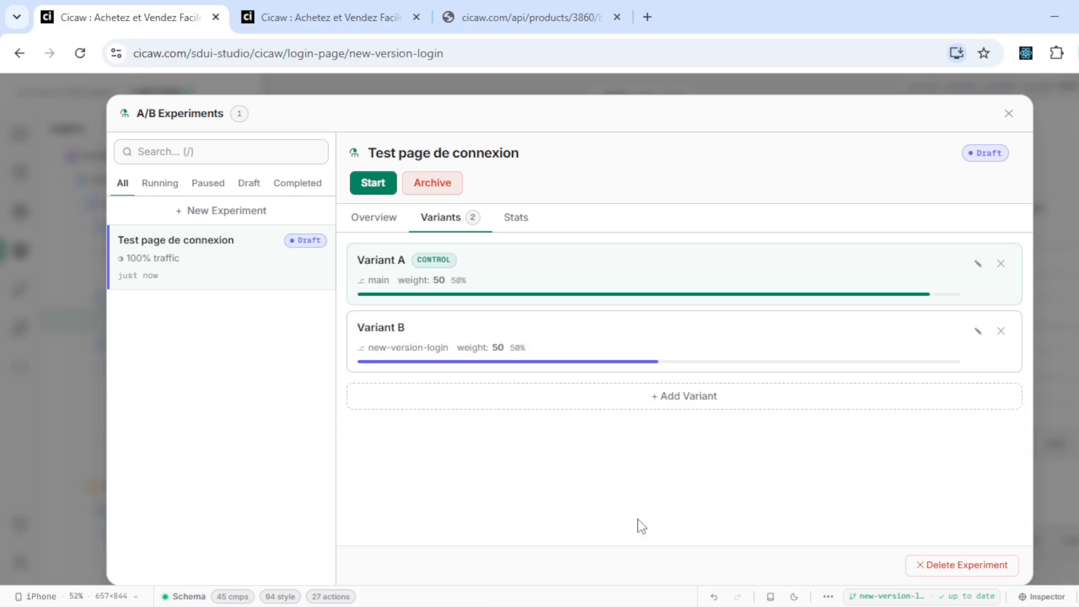
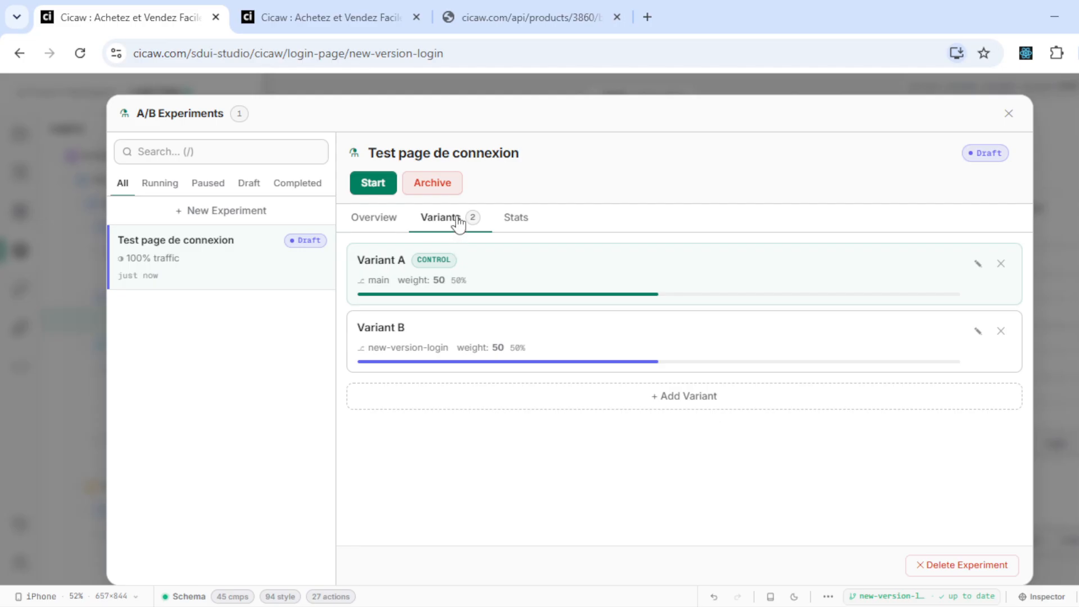
- Start the 'Test page de connexion' experiment so its 50/50 variant split goes live
click(369, 182)
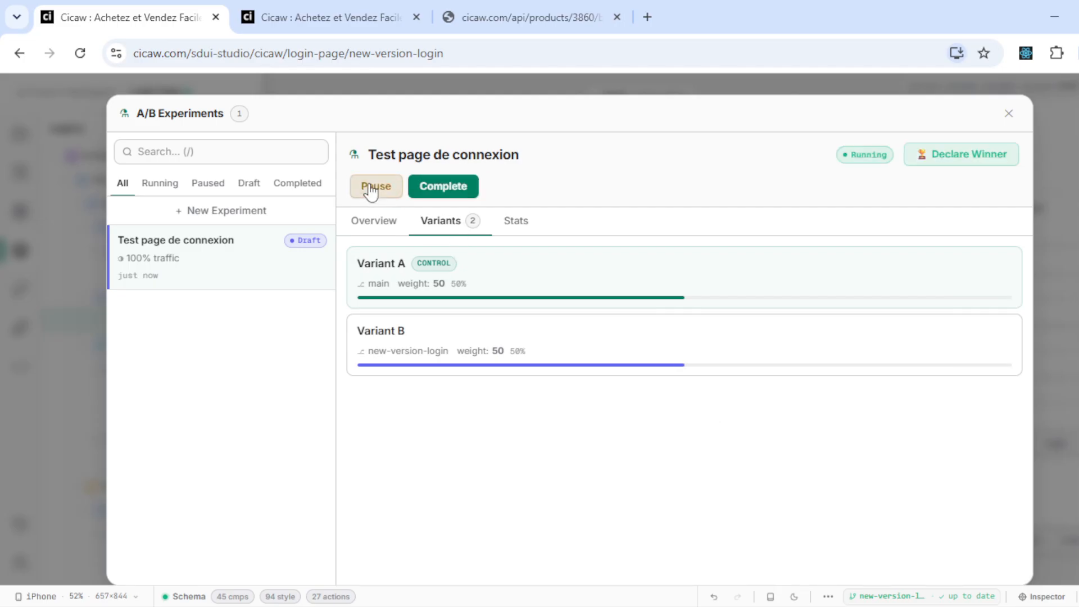
click(347, 4)
- Reload cicaw.com/login in the normal window to see which login variant it serves
key(ctrl+r)
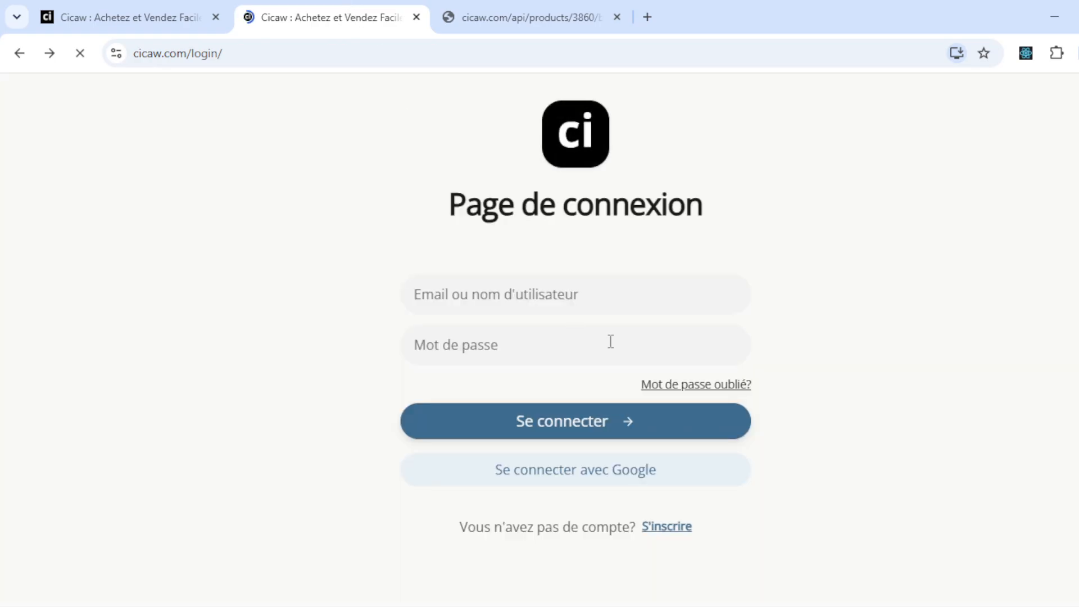
click(585, 294)
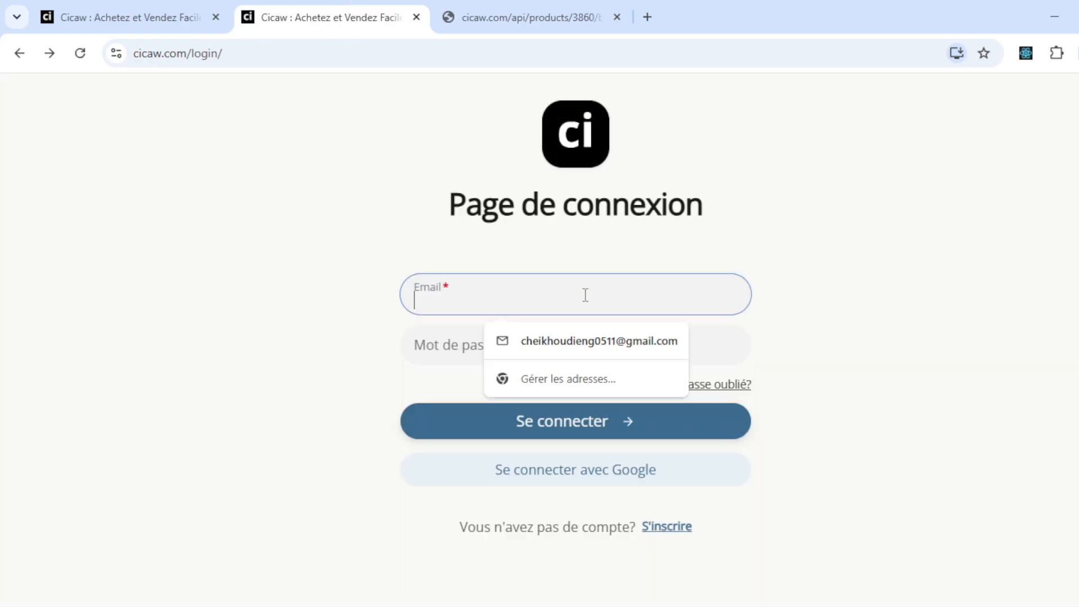
click(424, 264)
key(F5)
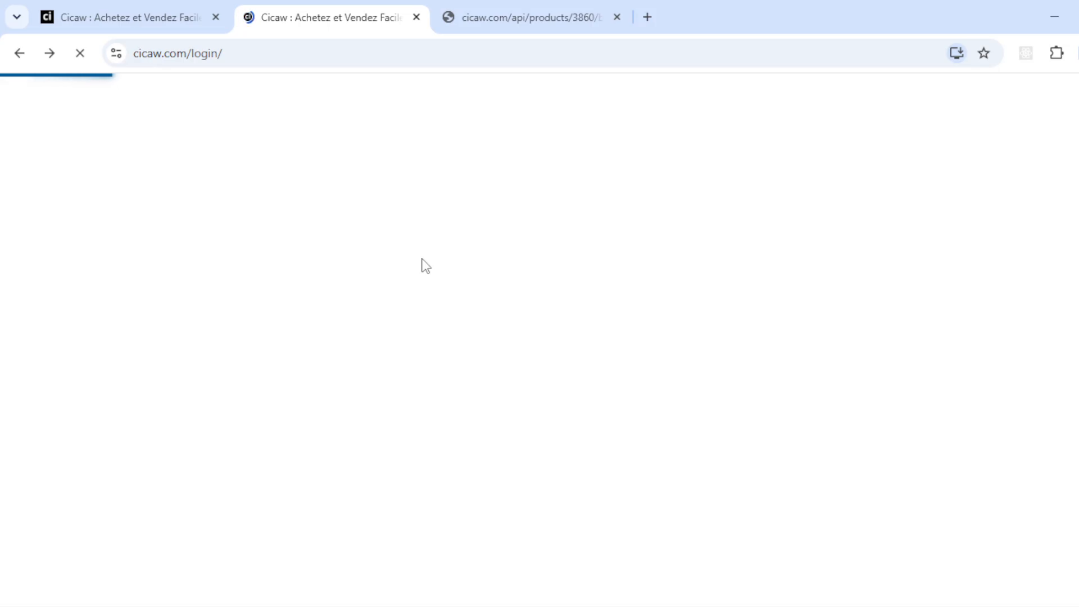
click(1075, 53)
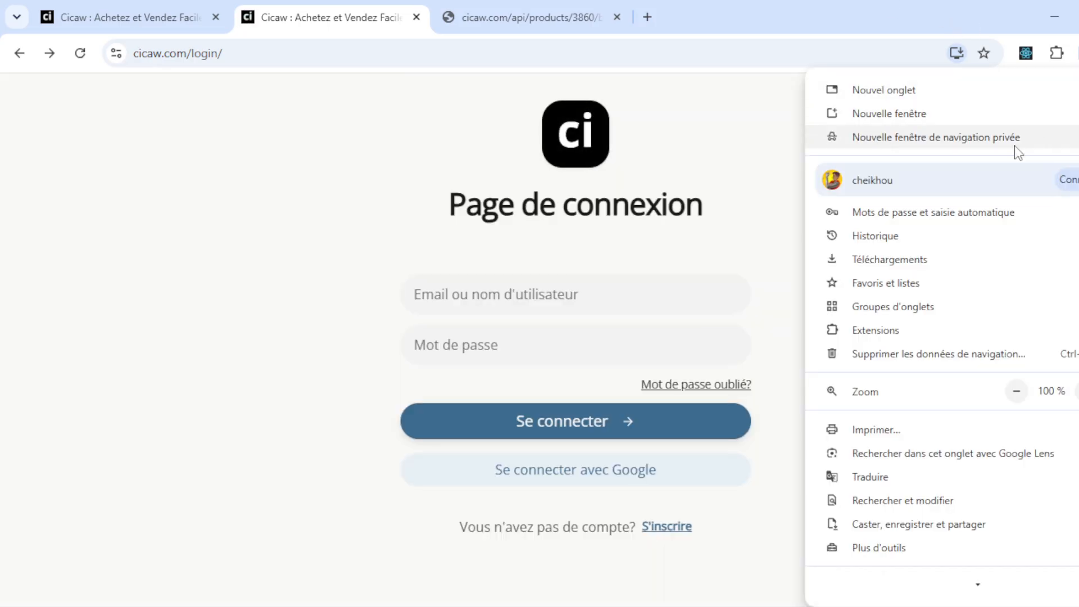
key(Escape)
- Open cicaw.com/login in a private window and snap it to the right half
key(ctrl+shift+n)
click(529, 52)
click(529, 51)
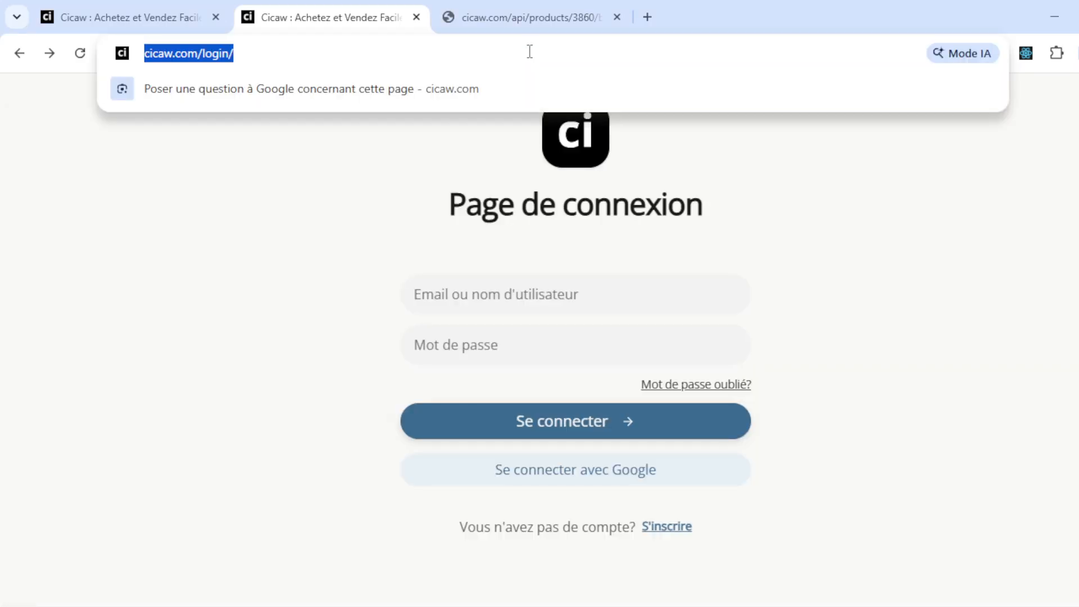
key(ctrl+x)
key(ctrl+shift+n)
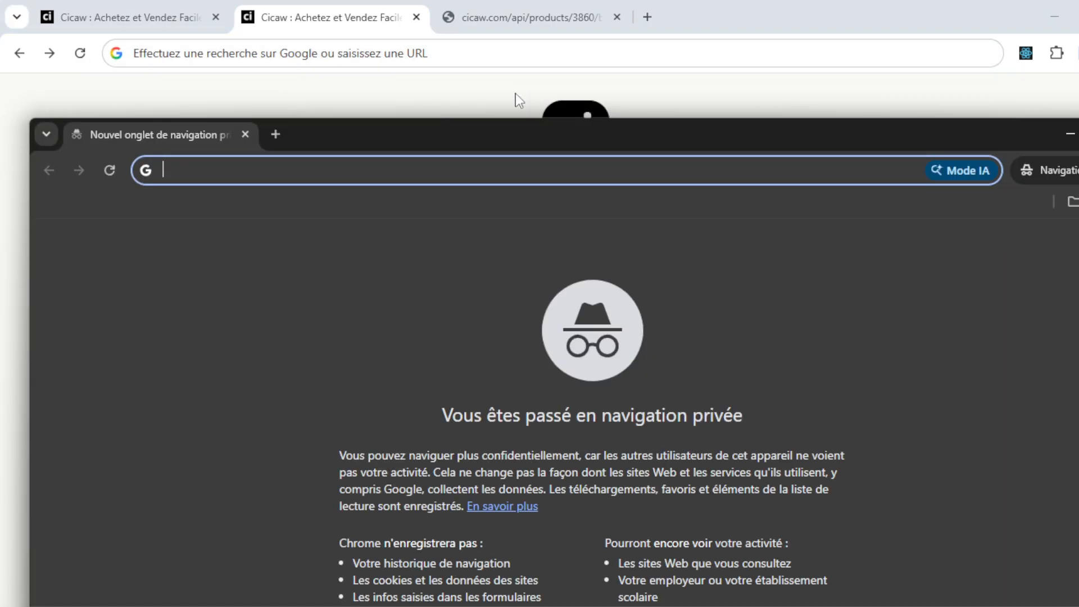
key(ctrl+v)
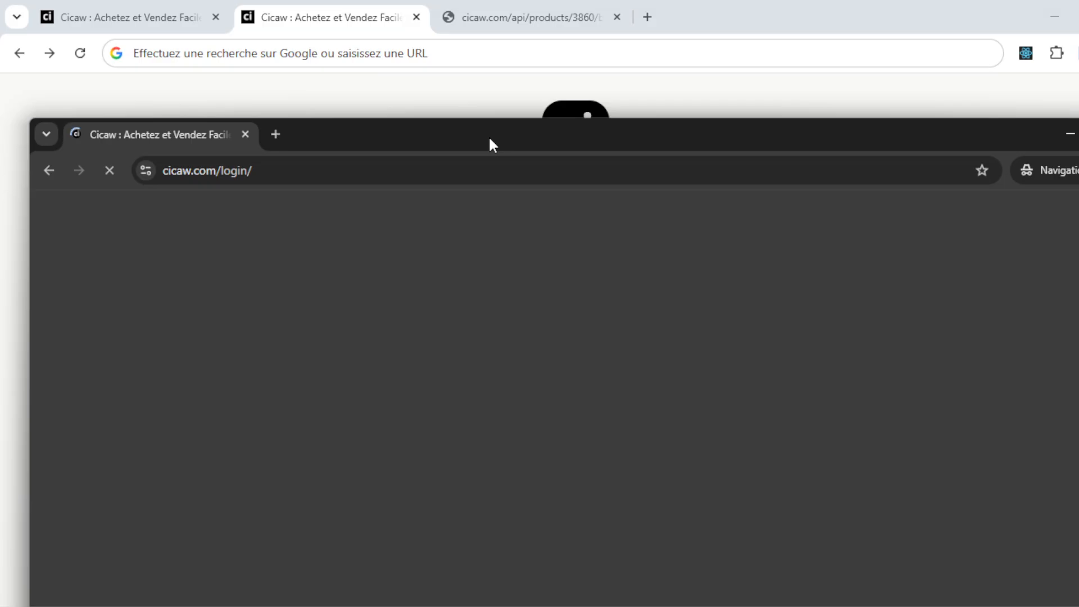
drag(488, 136, 754, 78)
key(super+Right)
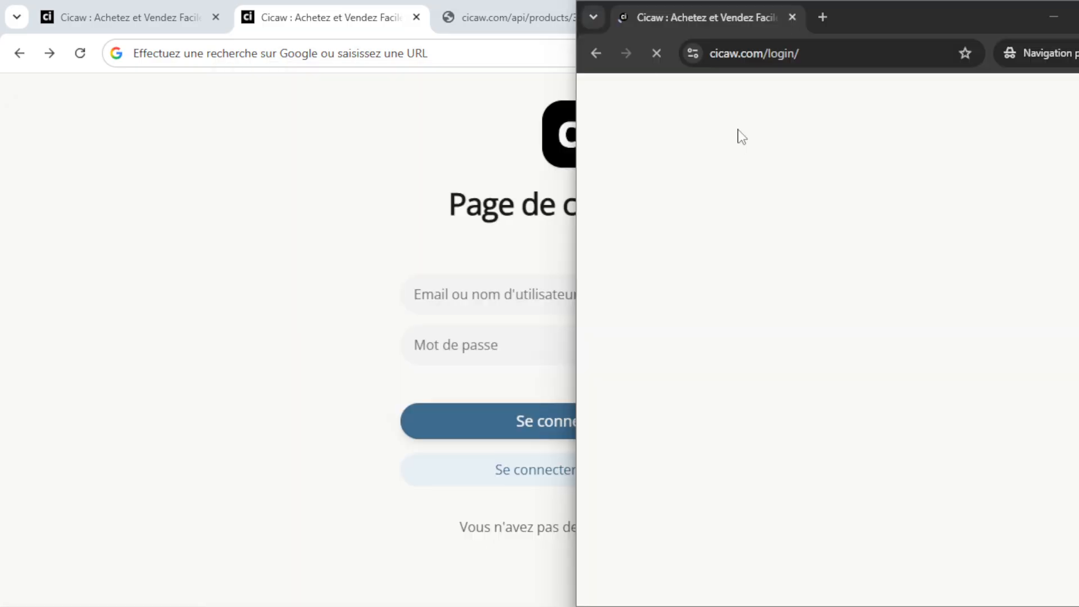
- Compare both login variants side by side, then close the private window
click(205, 277)
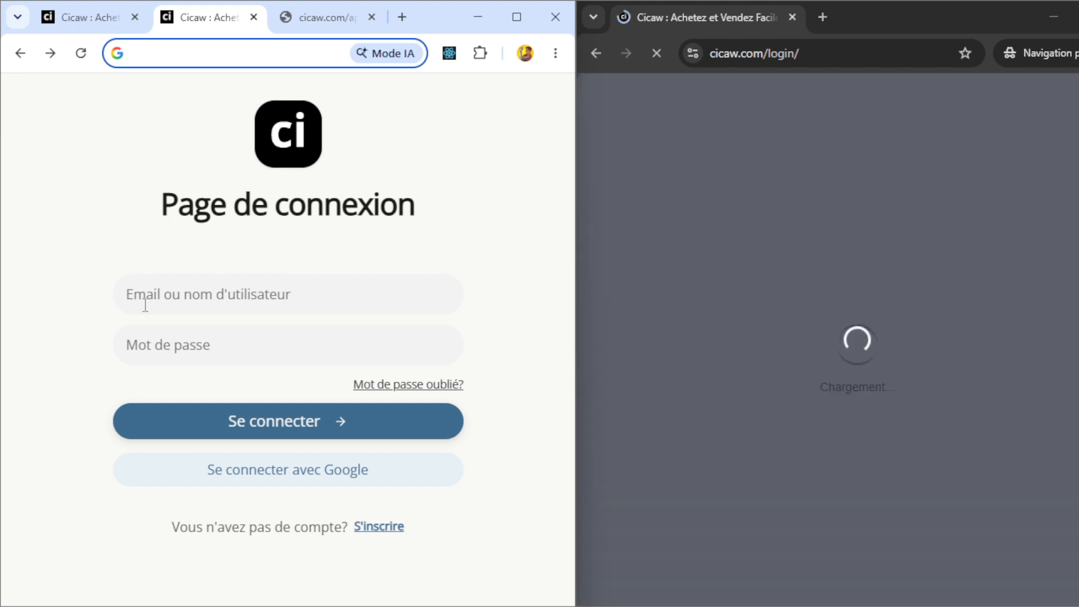
click(265, 274)
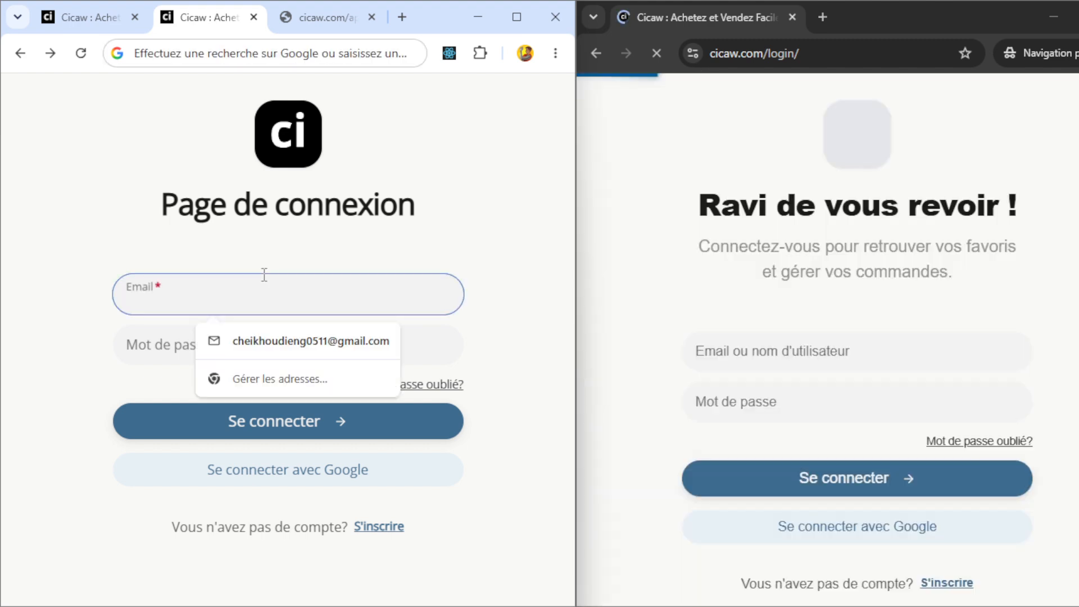
click(874, 278)
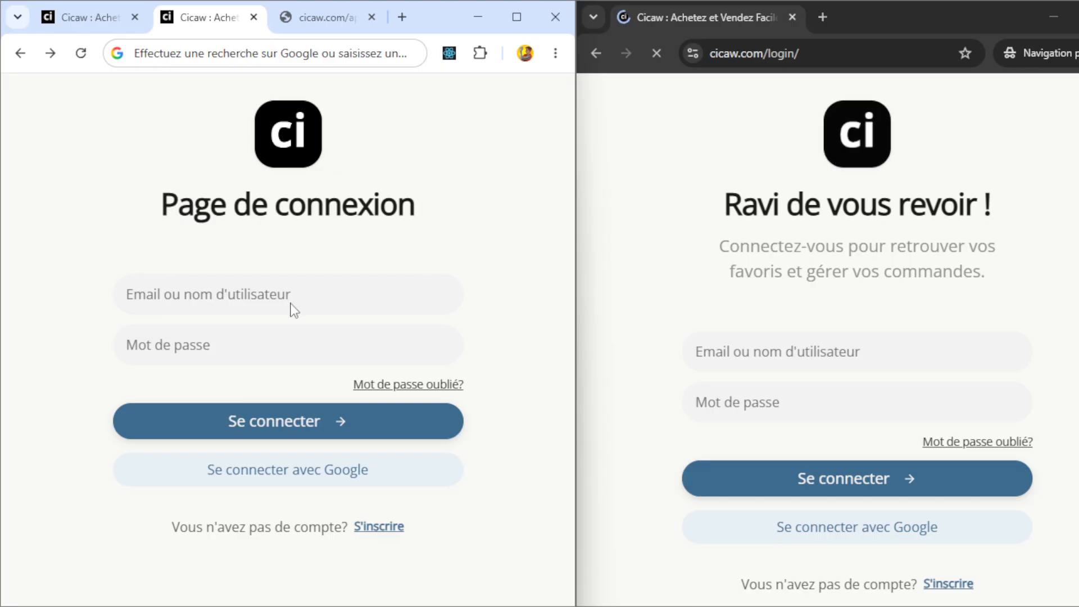
click(821, 261)
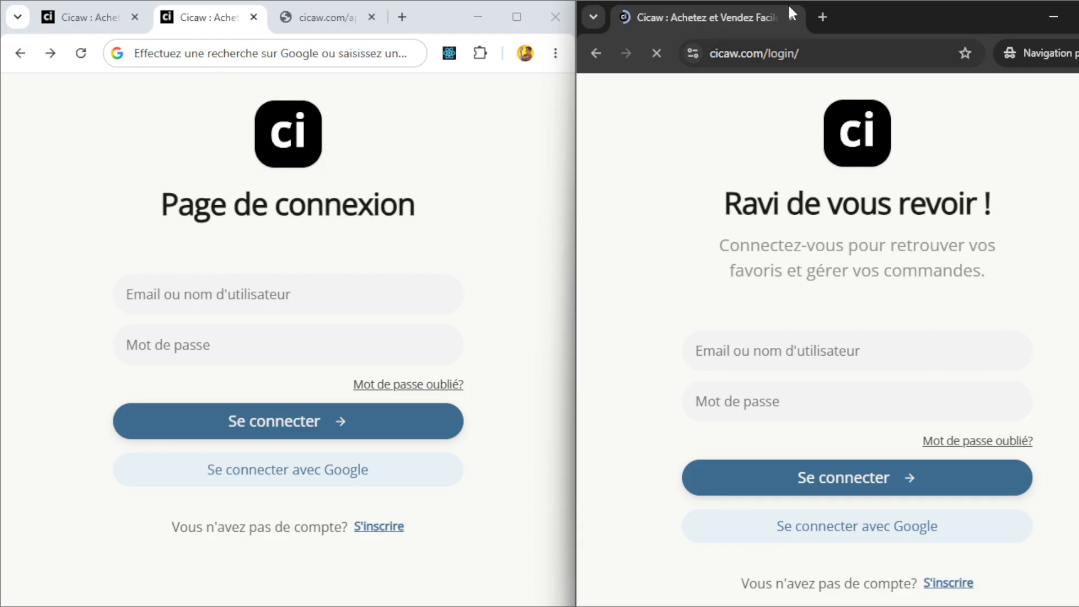
click(783, 60)
key(Return)
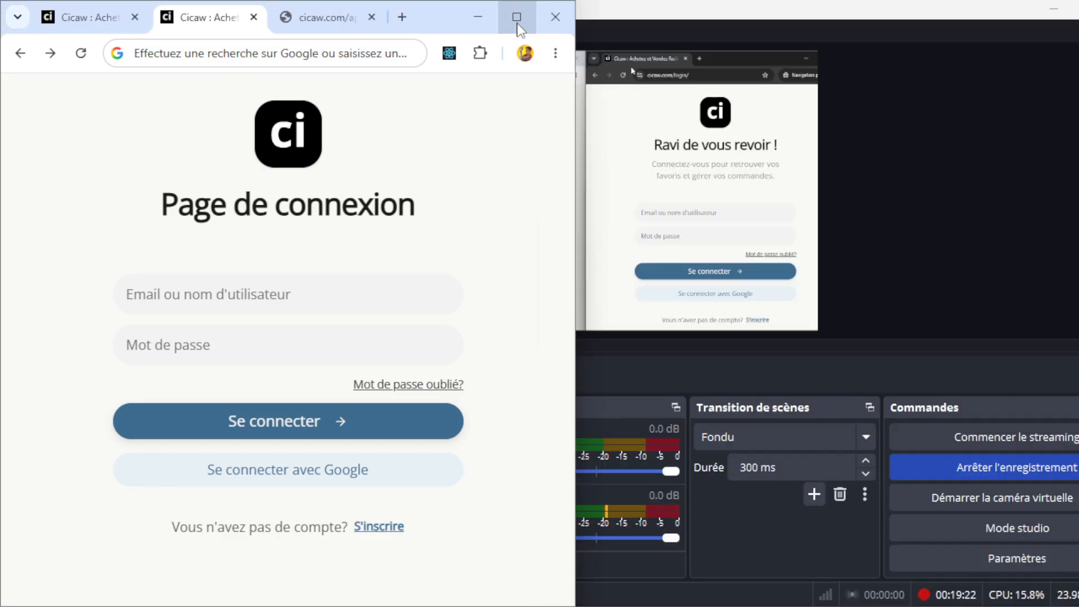
click(516, 17)
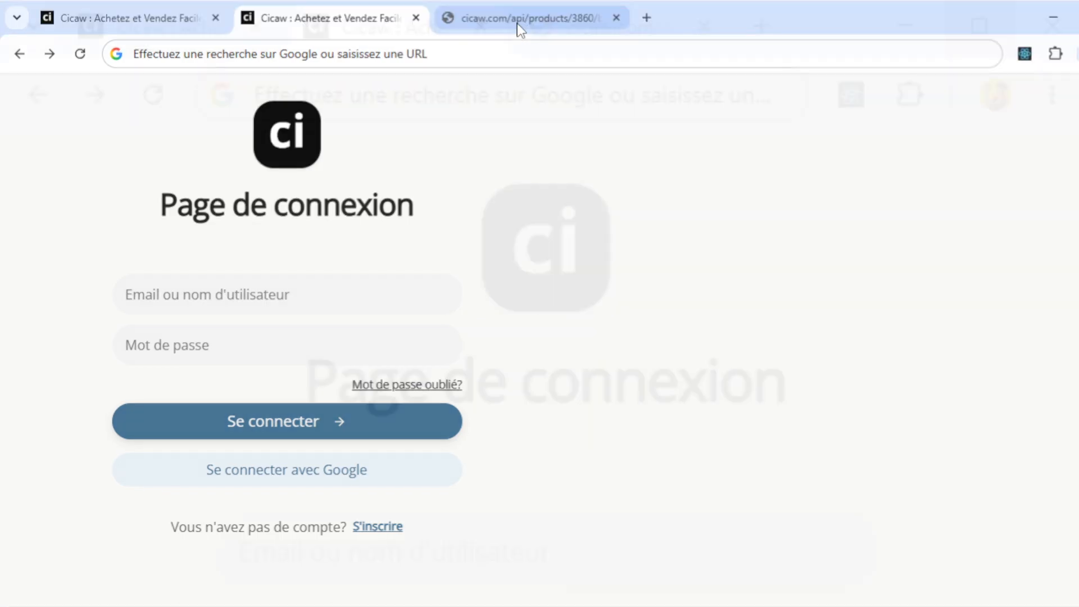
- Review the experiment stats: 2 visitors, one each in Variant A and Variant B, 0.00% conversions
click(50, 8)
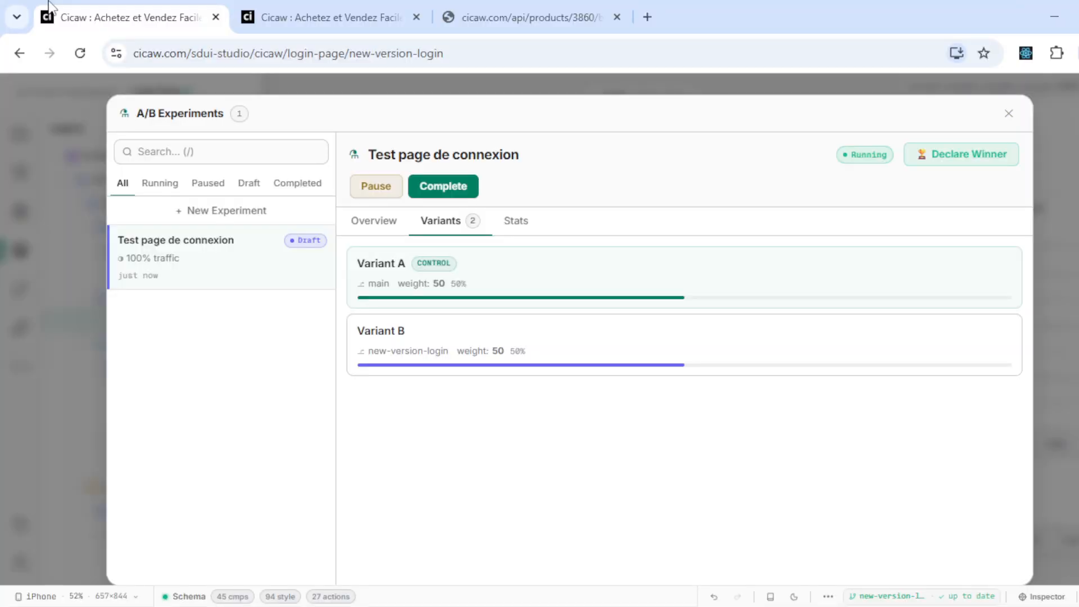
click(524, 228)
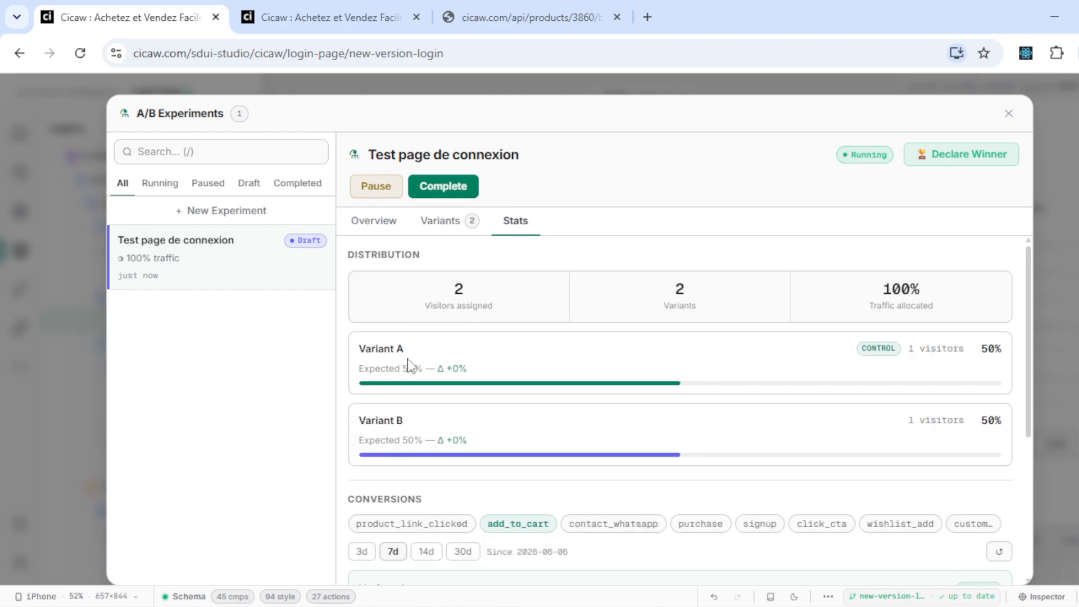
scroll(483, 421, down, 1)
scroll(480, 421, down, 2)
scroll(480, 422, up, 3)
scroll(789, 317, down, 5)
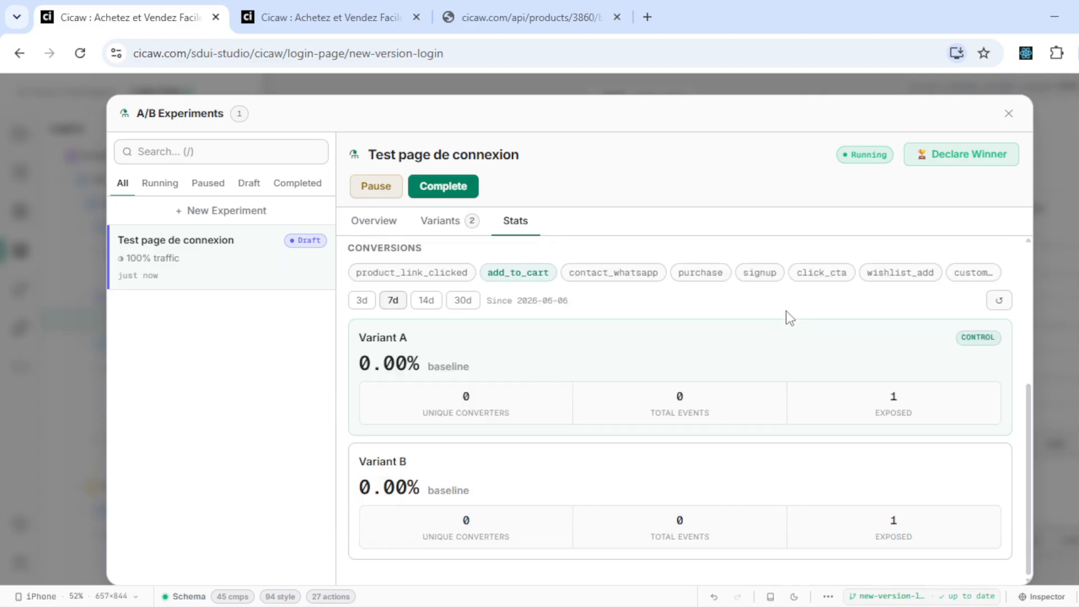
scroll(790, 318, up, 5)
scroll(789, 317, down, 3)
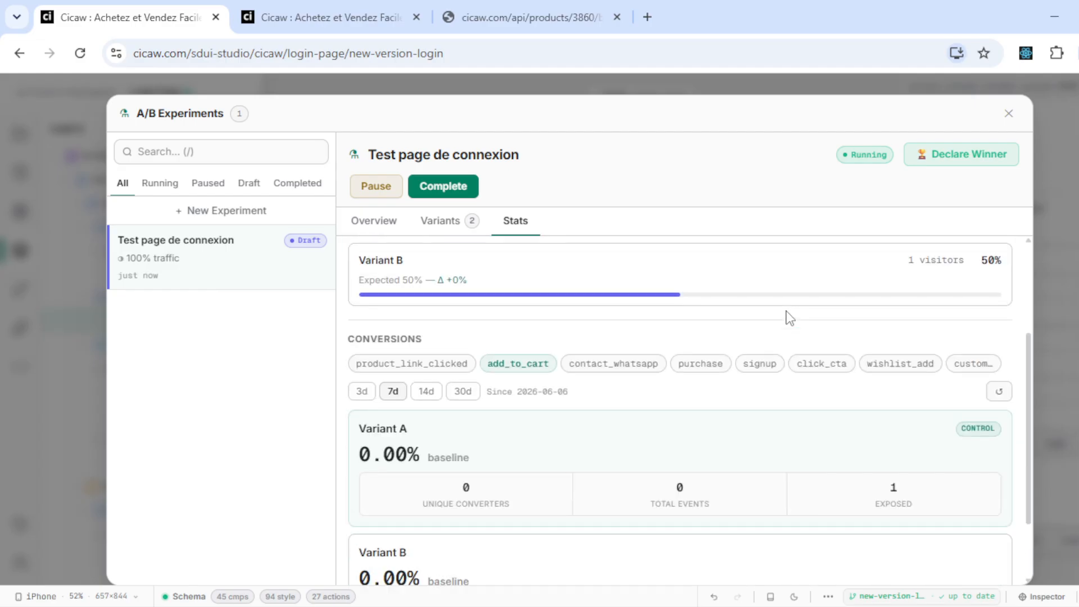
scroll(444, 339, up, 3)
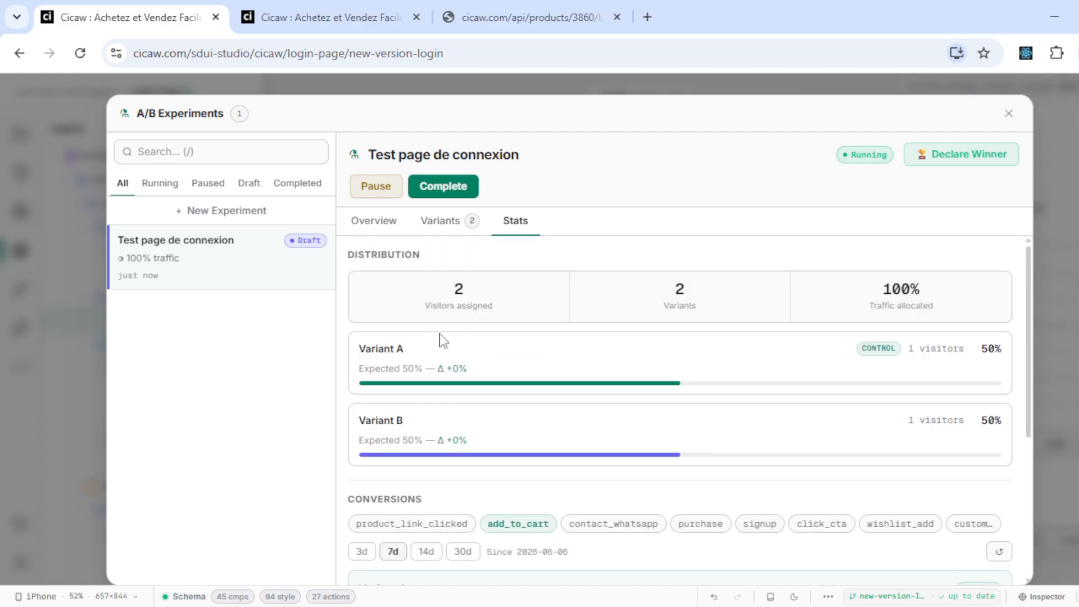
scroll(443, 339, down, 2)
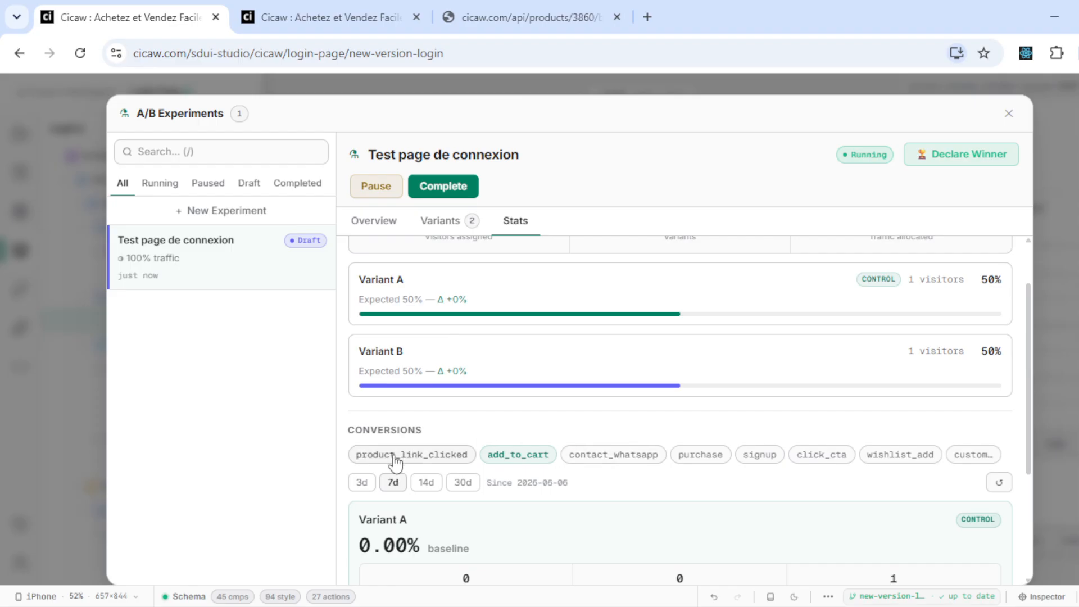
scroll(790, 393, up, 2)
scroll(786, 388, down, 1)
scroll(786, 388, up, 1)
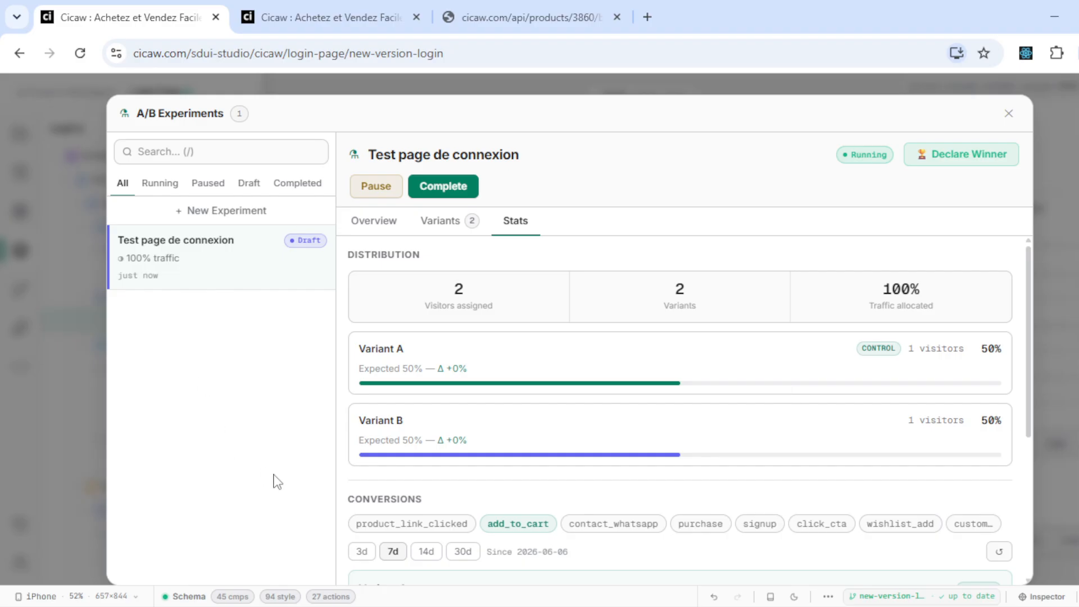
- Declare Variant A the winner and ship it to production
click(967, 156)
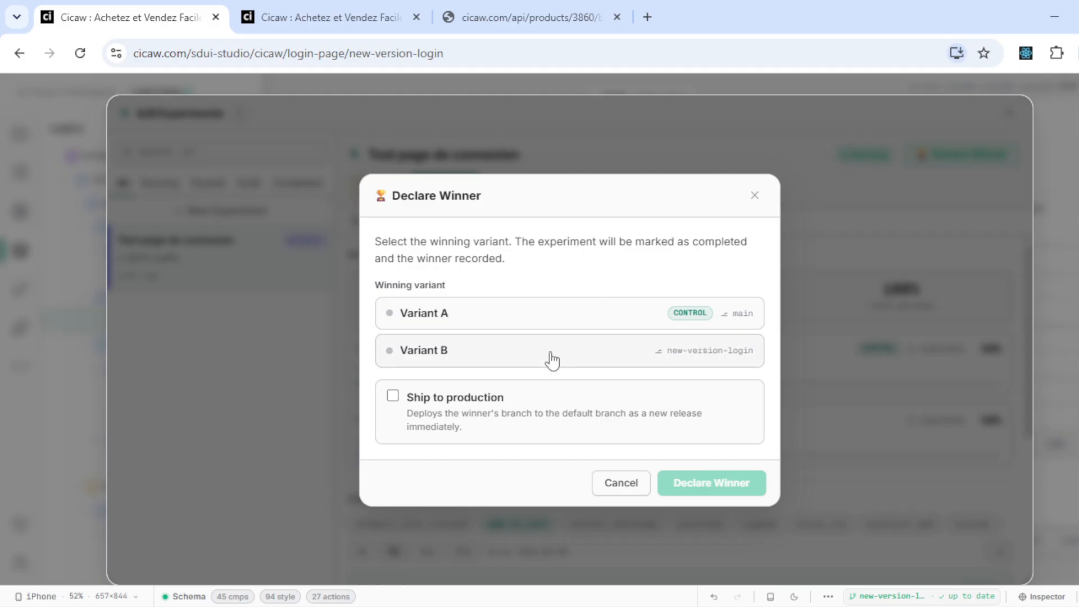
click(558, 325)
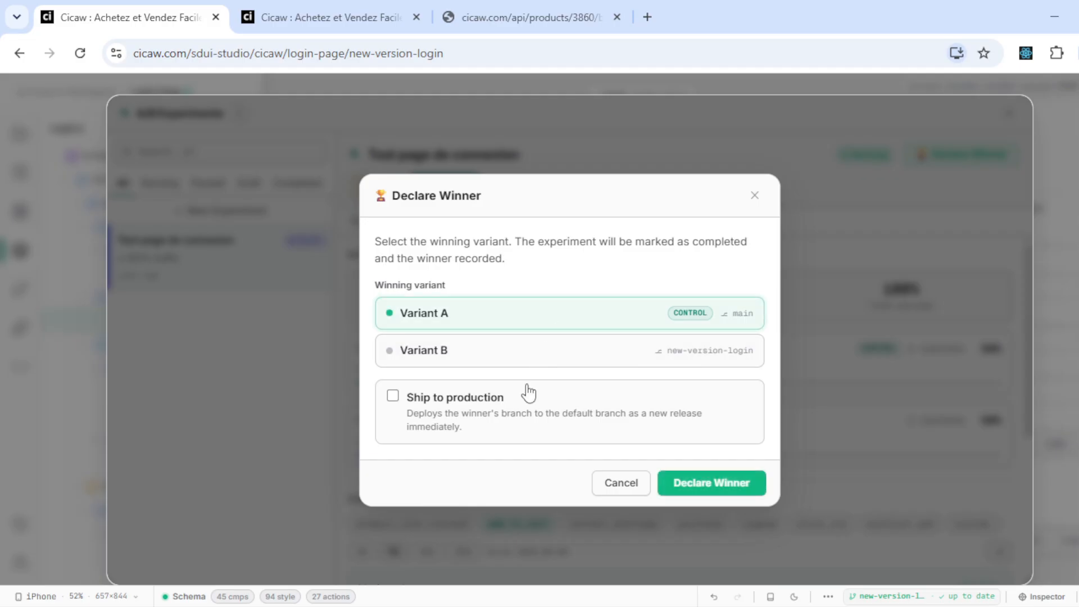
click(525, 406)
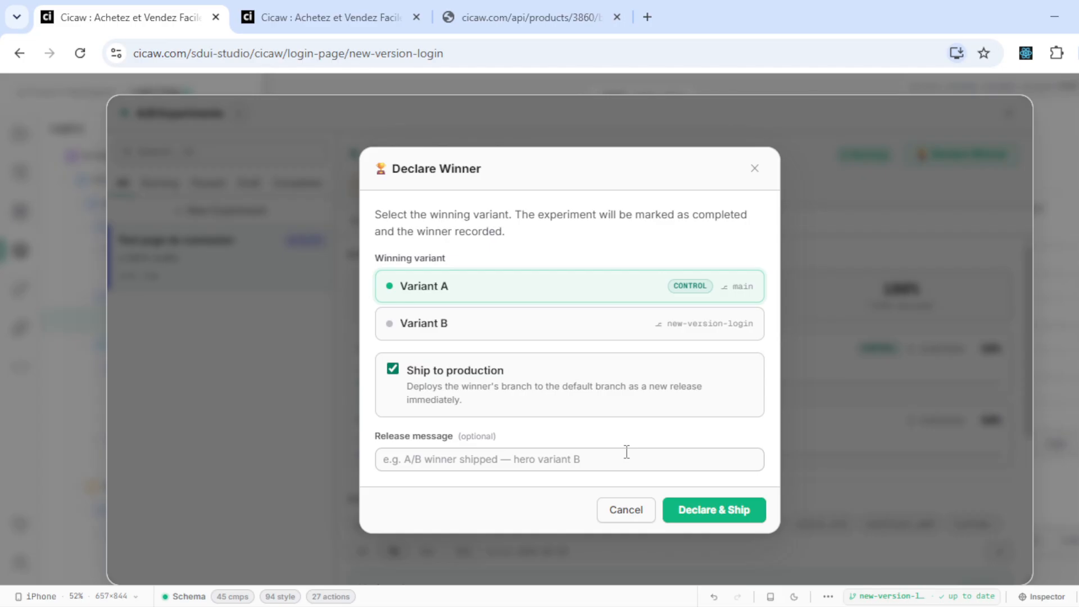
click(907, 318)
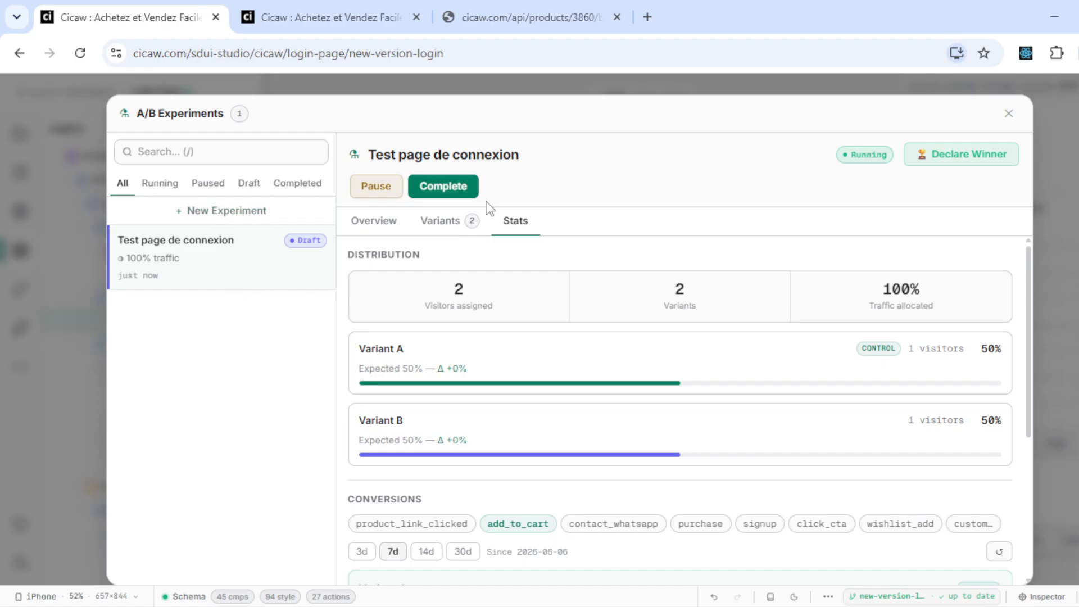
- Mark the experiment complete, archive it and close the experiments panel
click(439, 187)
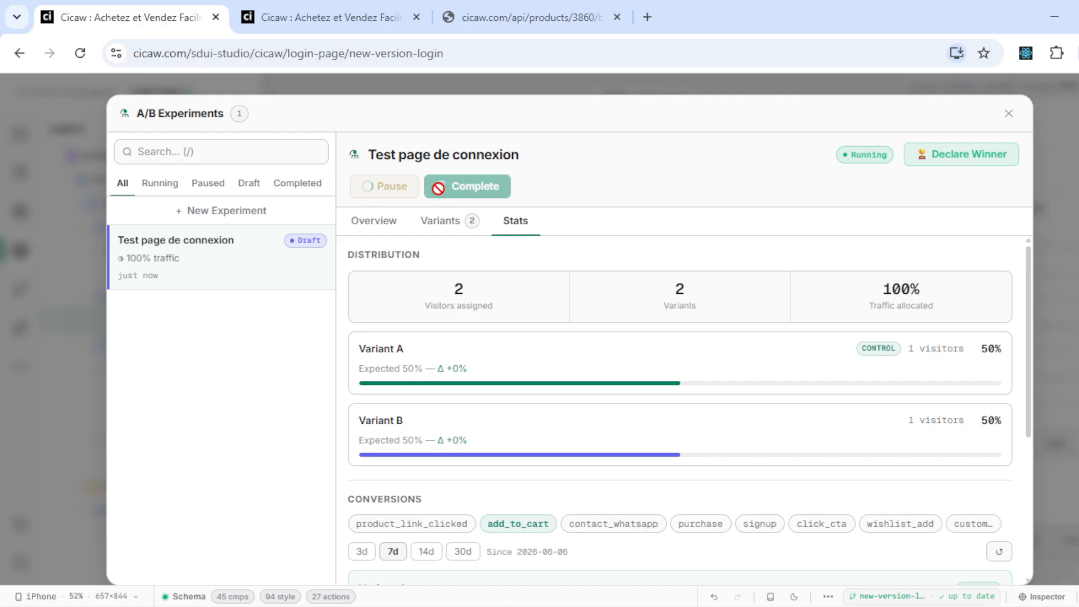
click(375, 186)
click(86, 240)
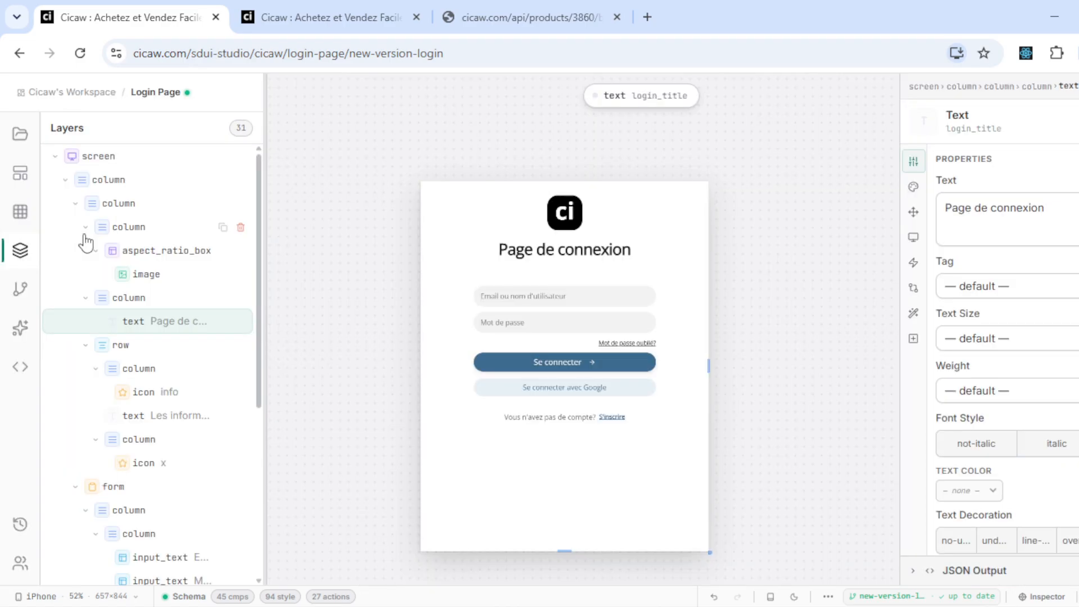
click(362, 12)
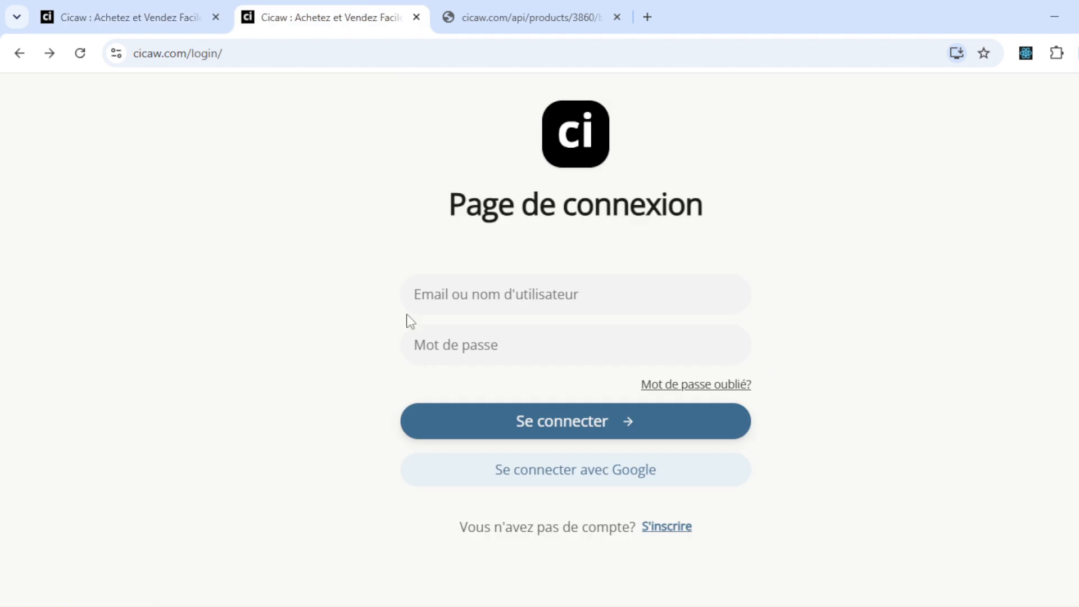
- Reload cicaw.com/login to confirm the 'Page de connexion' version, then return to the Login Page editor
key(F5)
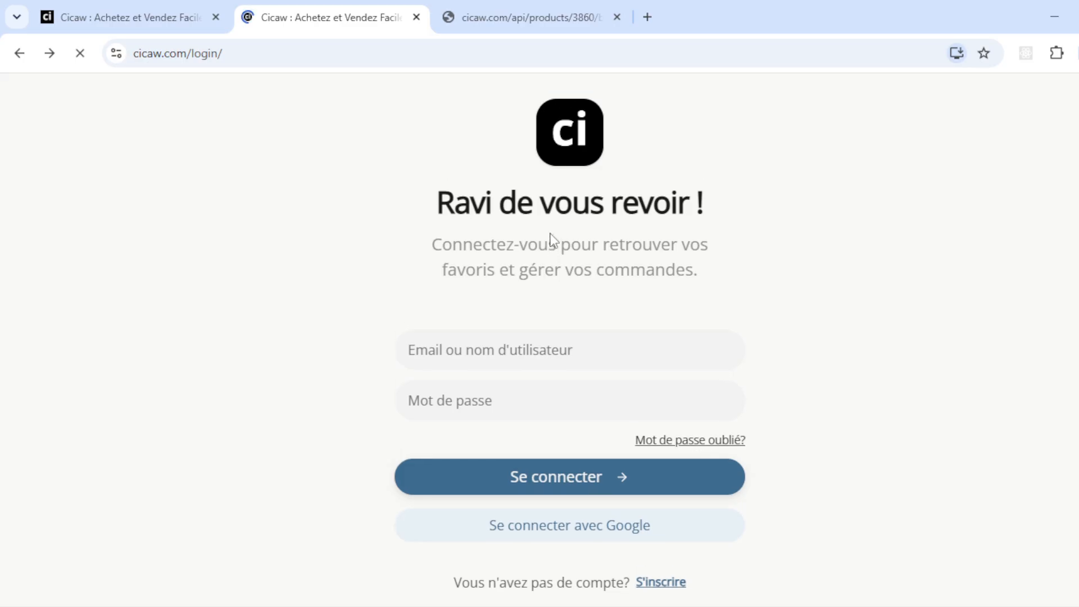
click(78, 2)
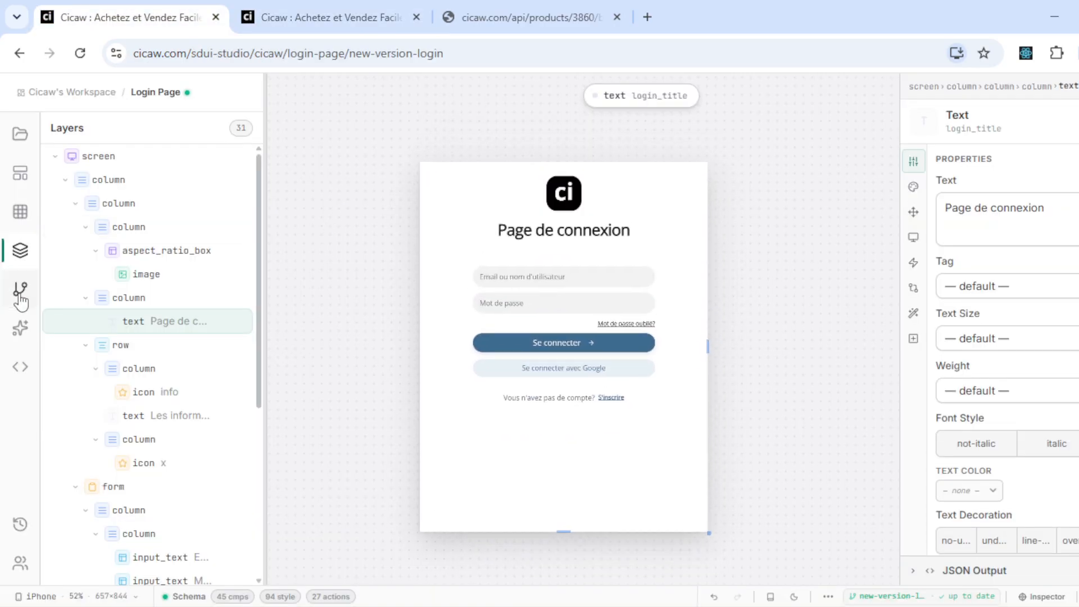
scroll(107, 353, down, 4)
scroll(106, 352, up, 4)
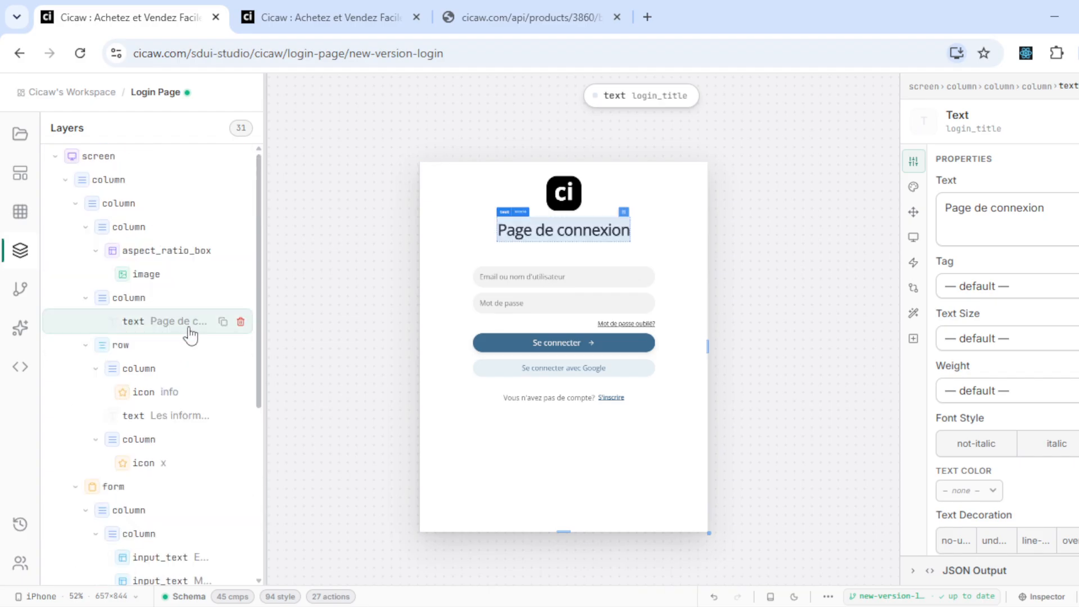
click(20, 366)
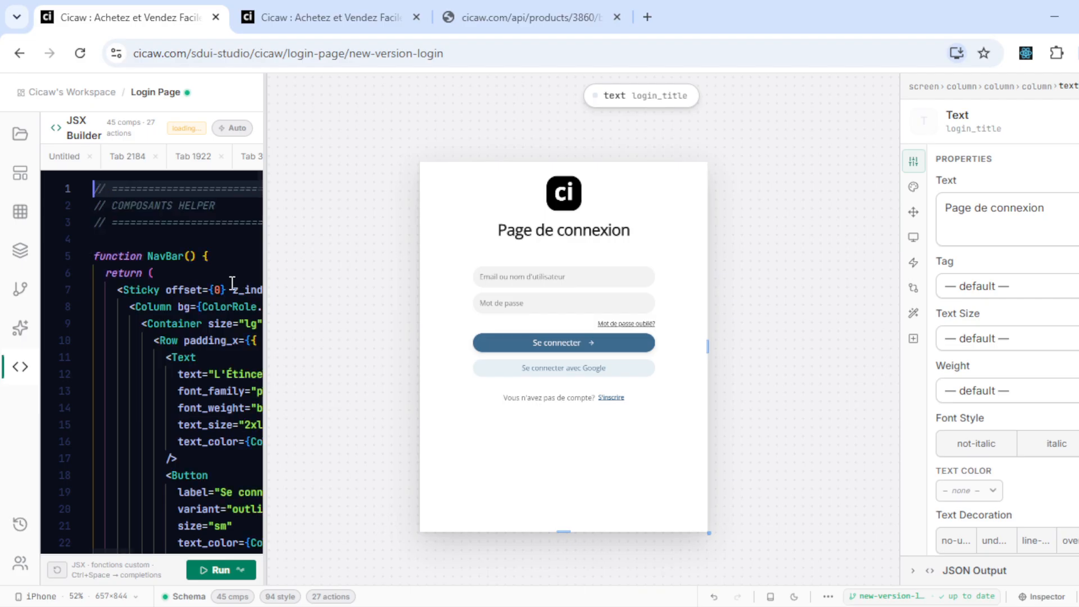
scroll(173, 287, down, 5)
scroll(173, 286, down, 1)
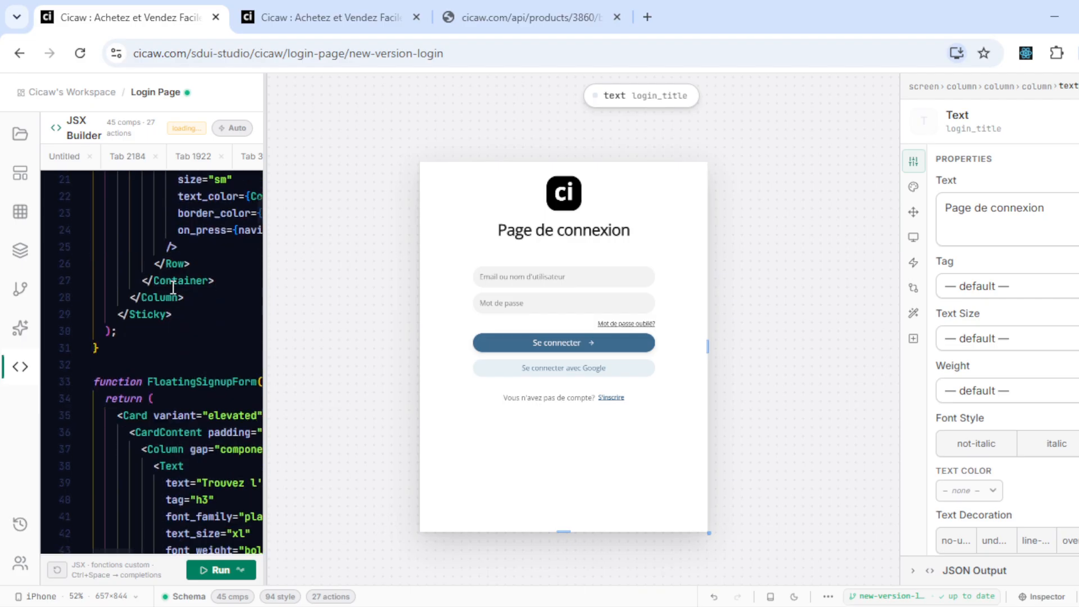
click(184, 384)
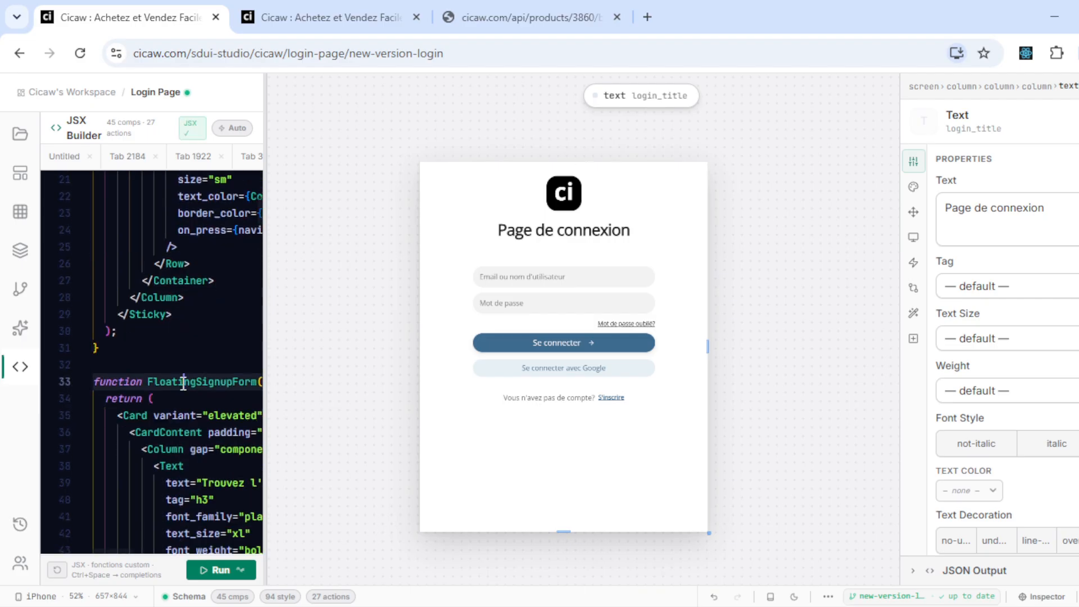
scroll(176, 299, up, 3)
scroll(176, 299, up, 3)
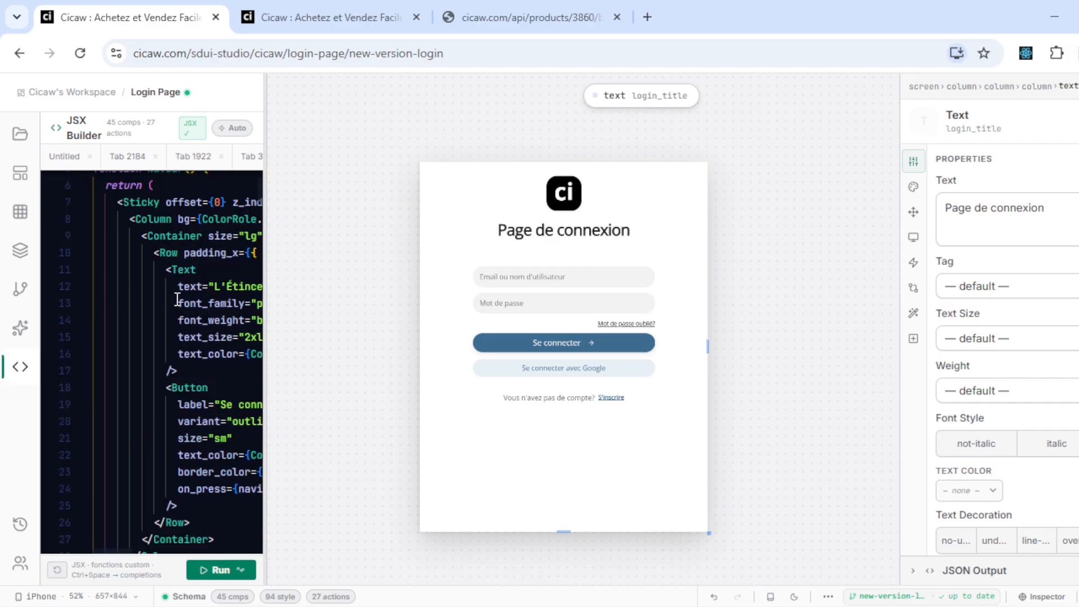
click(19, 134)
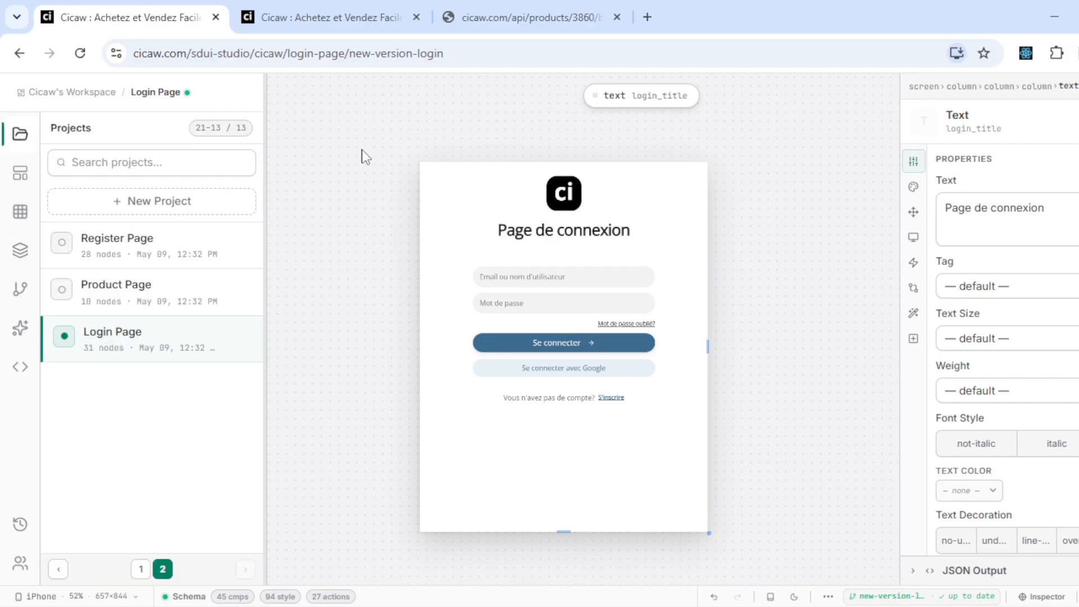
click(20, 174)
click(20, 211)
click(20, 290)
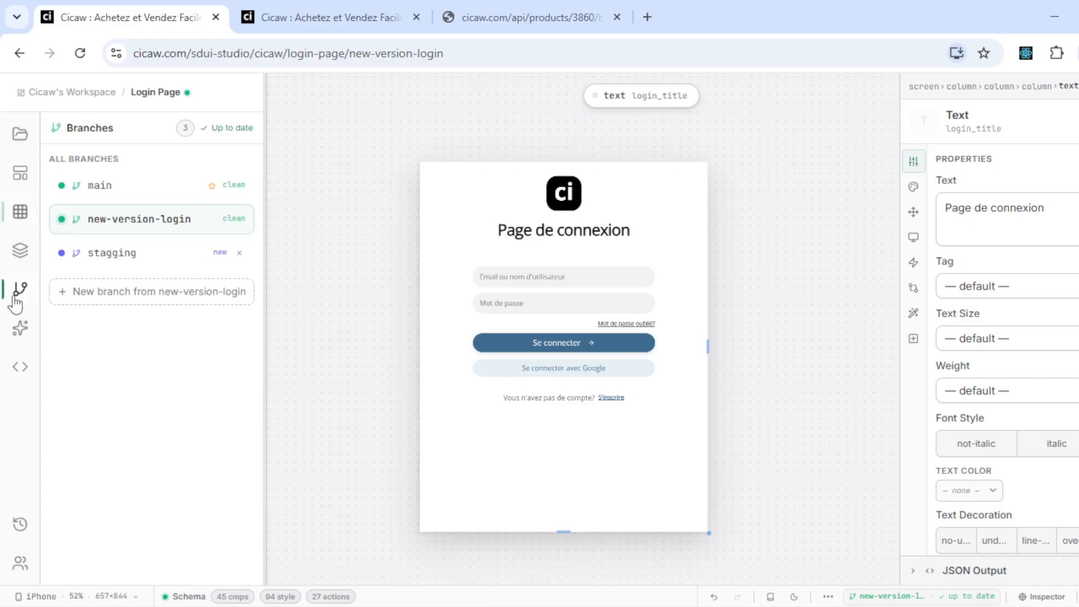
click(20, 251)
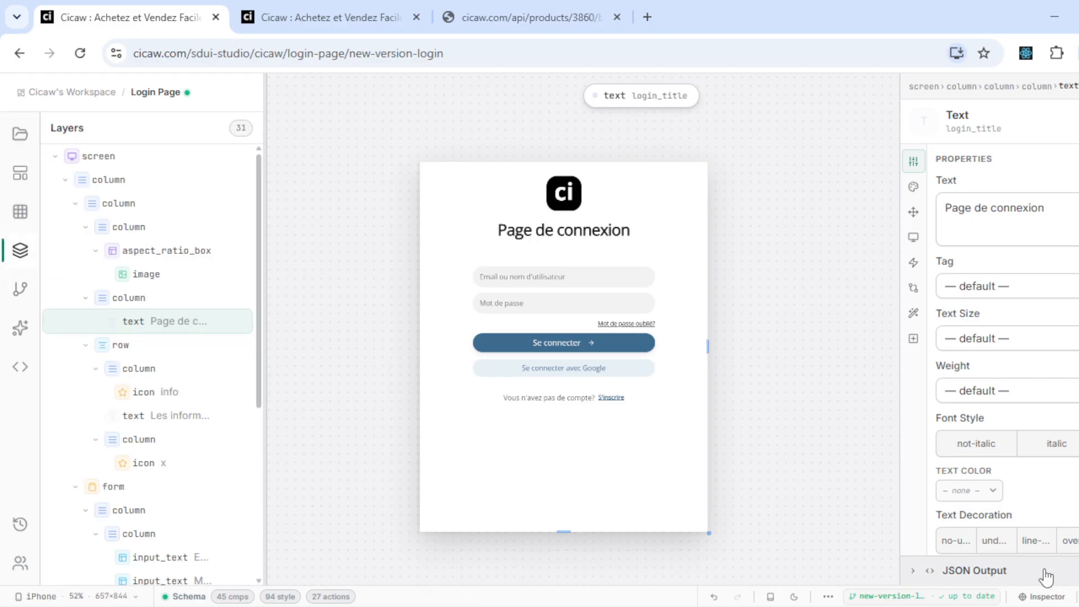
click(1039, 596)
- Run an AI Enhance instruction on login_title asking for a persuasive rewrite
click(913, 339)
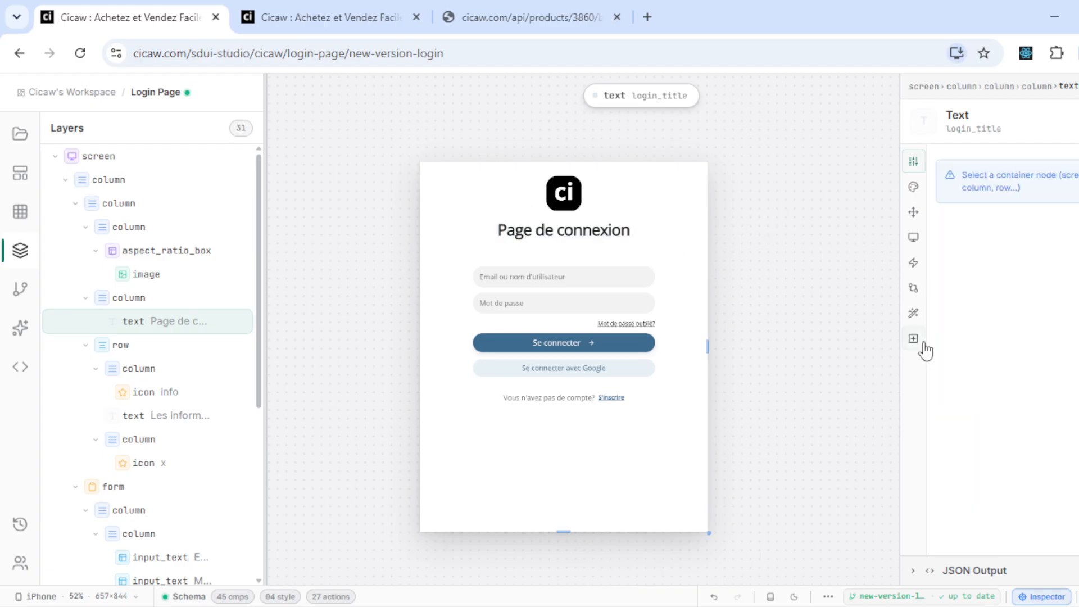
click(913, 313)
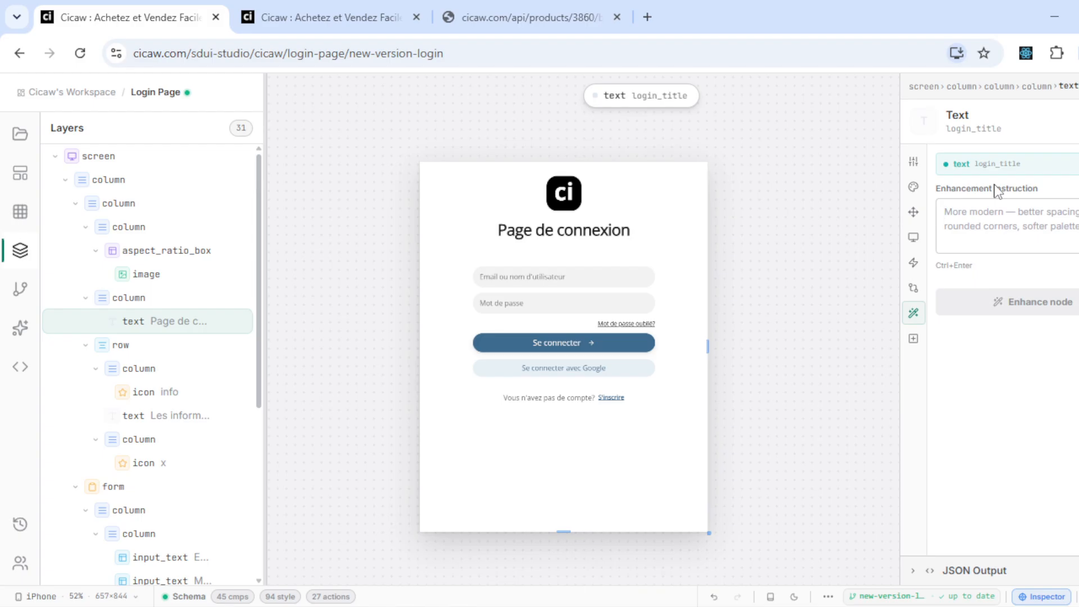
text(ce texte ne convertis pas amer)
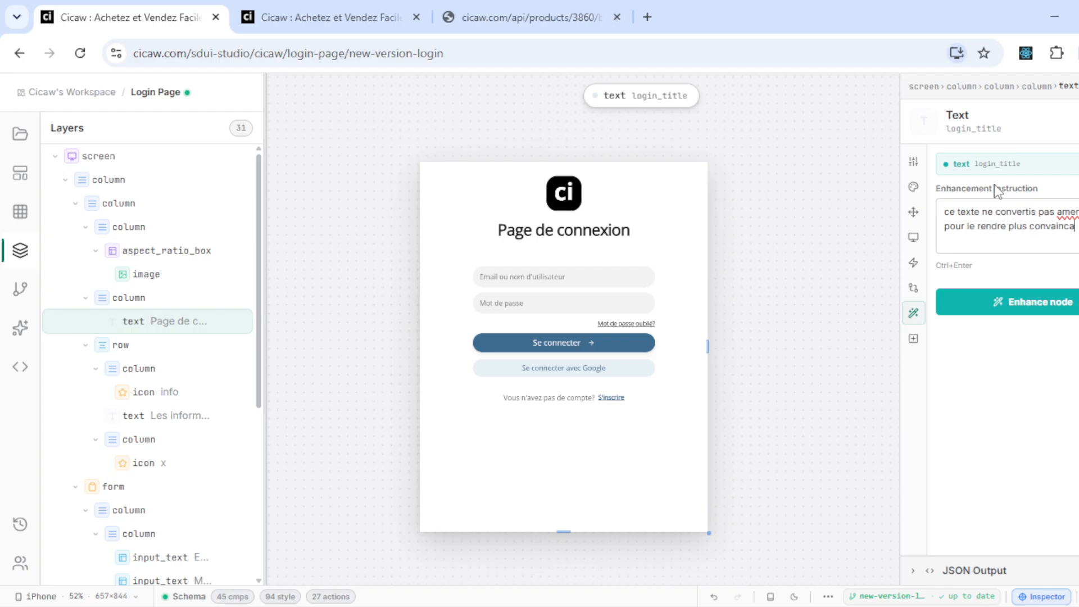
key(ctrl+Return)
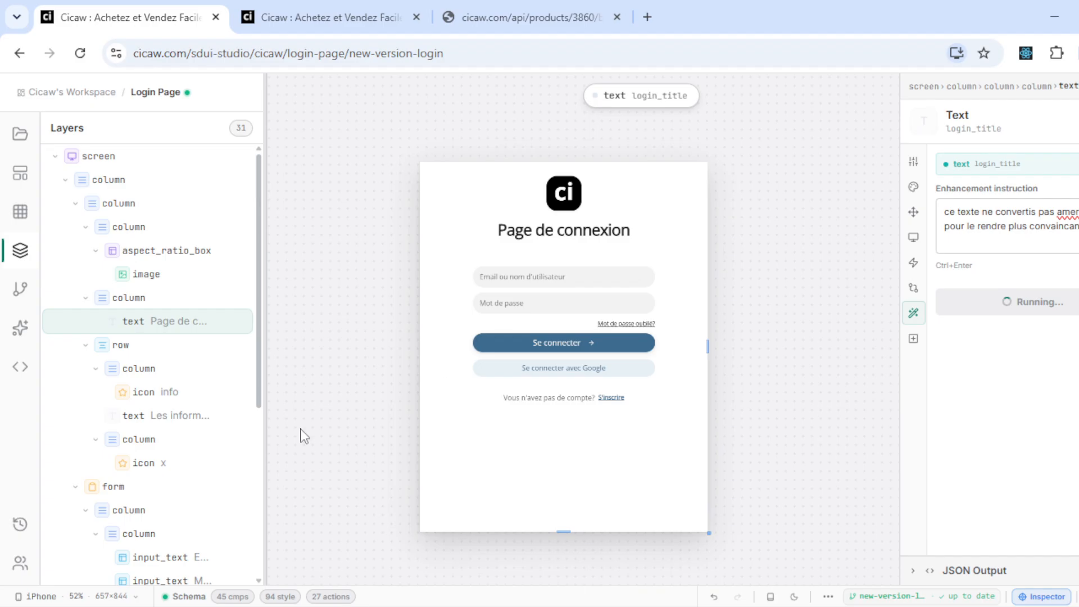
- Apply the proposed enhancement so the title reads 'Ravi de vous revoir !' with a new subtitle
scroll(161, 512, down, 5)
scroll(162, 511, up, 4)
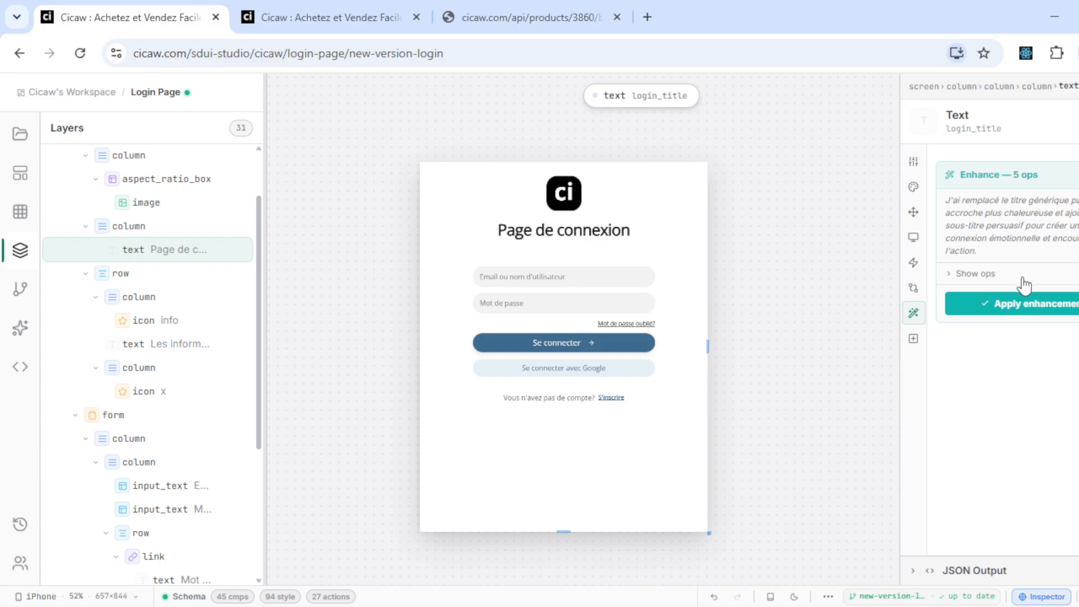
click(1023, 281)
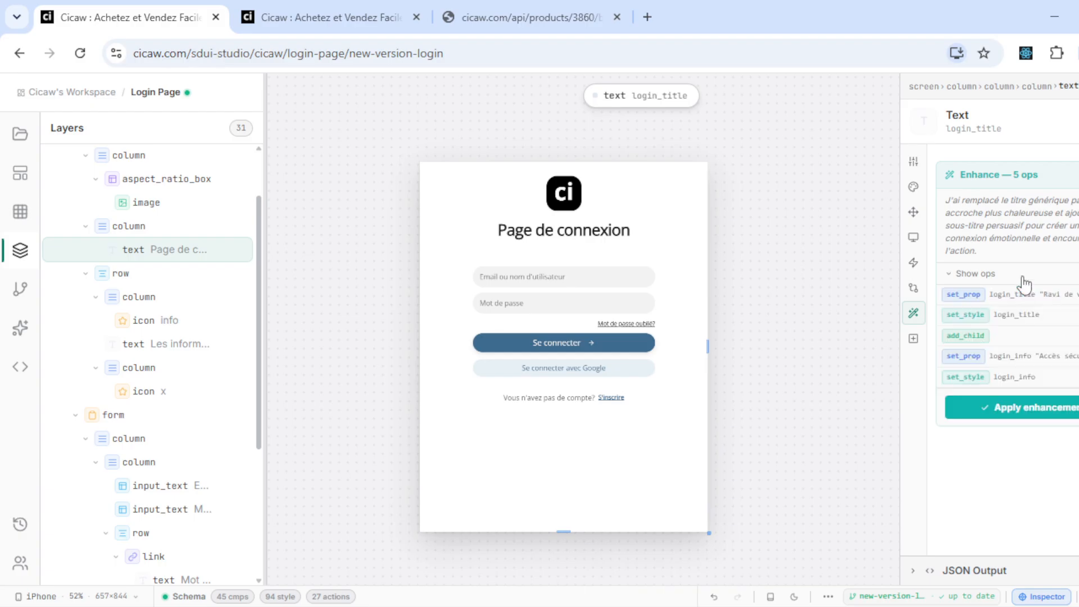
click(1021, 414)
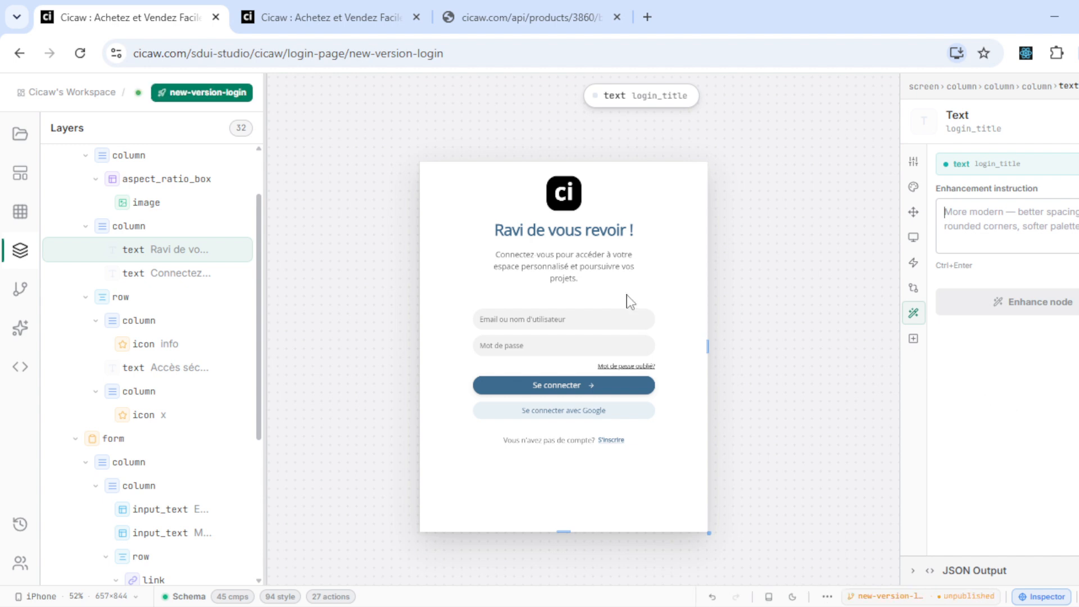
click(500, 231)
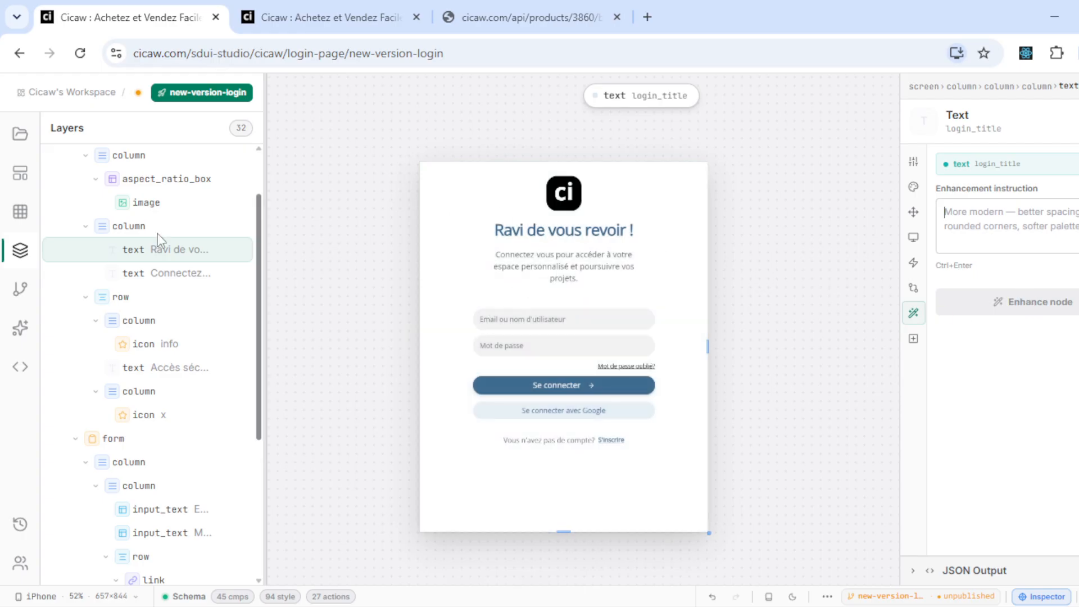
click(20, 288)
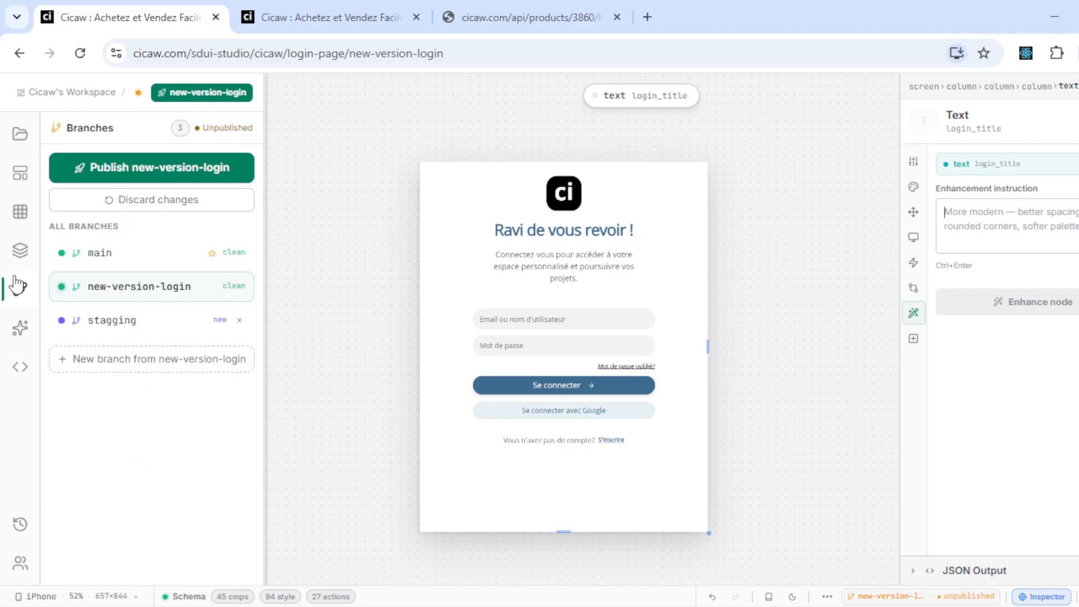
- Discard all unpublished new-version-login changes, restoring the 'Page de connexion' heading
click(18, 328)
click(22, 288)
click(21, 365)
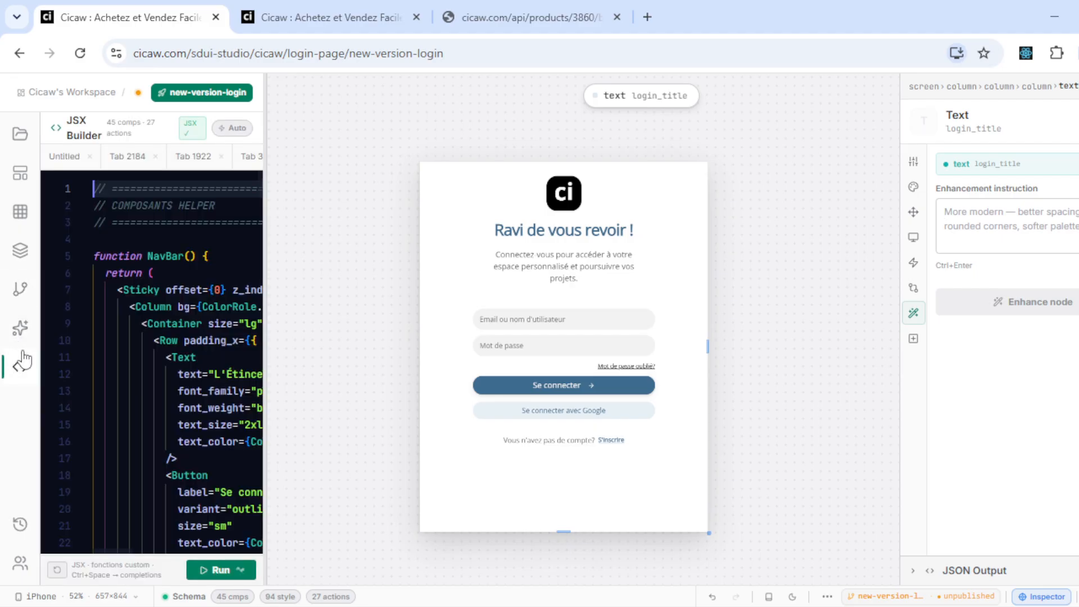
click(20, 295)
click(134, 206)
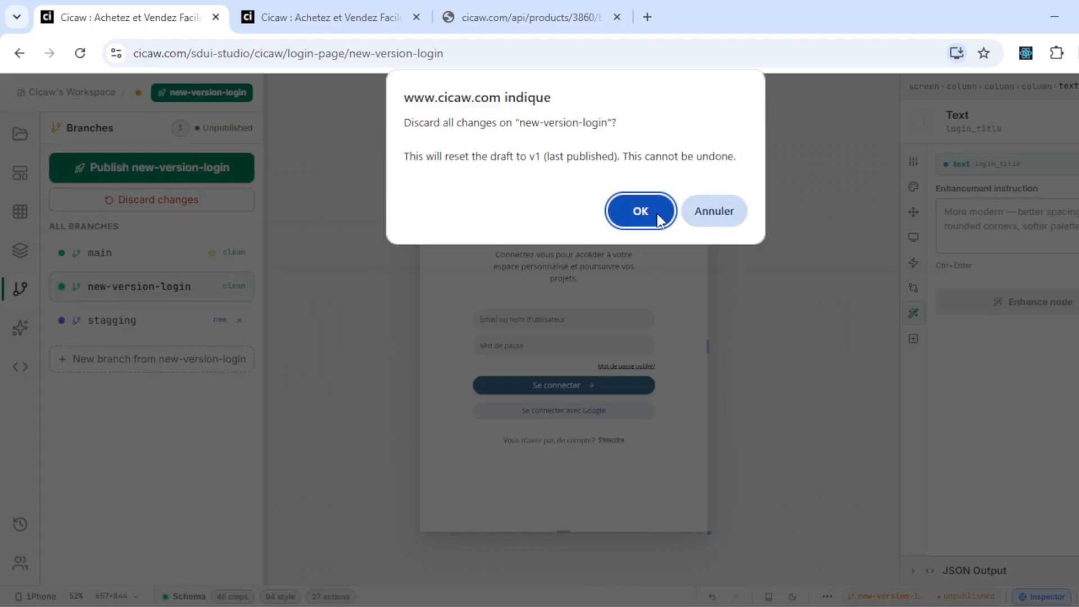
click(640, 212)
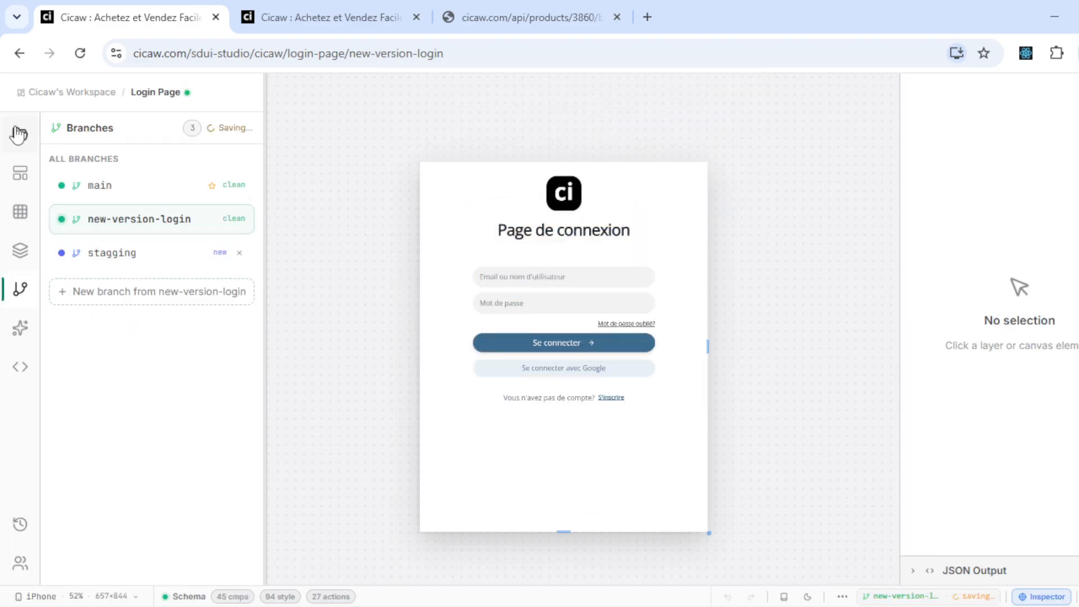
click(18, 133)
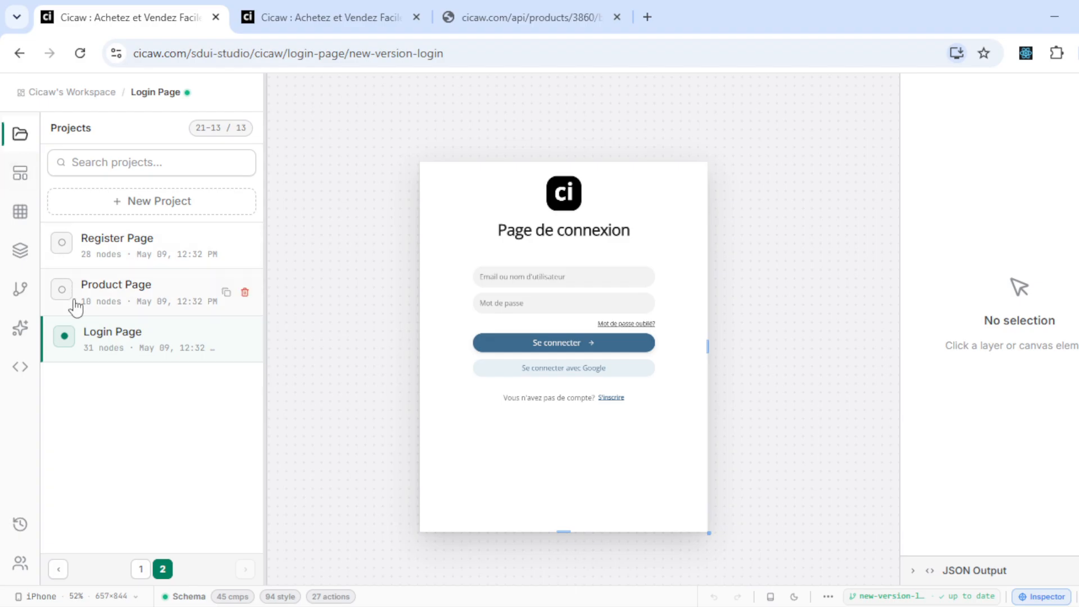
- Search projects for 'pro', open User Profile and position its phone preview on the canvas
click(107, 167)
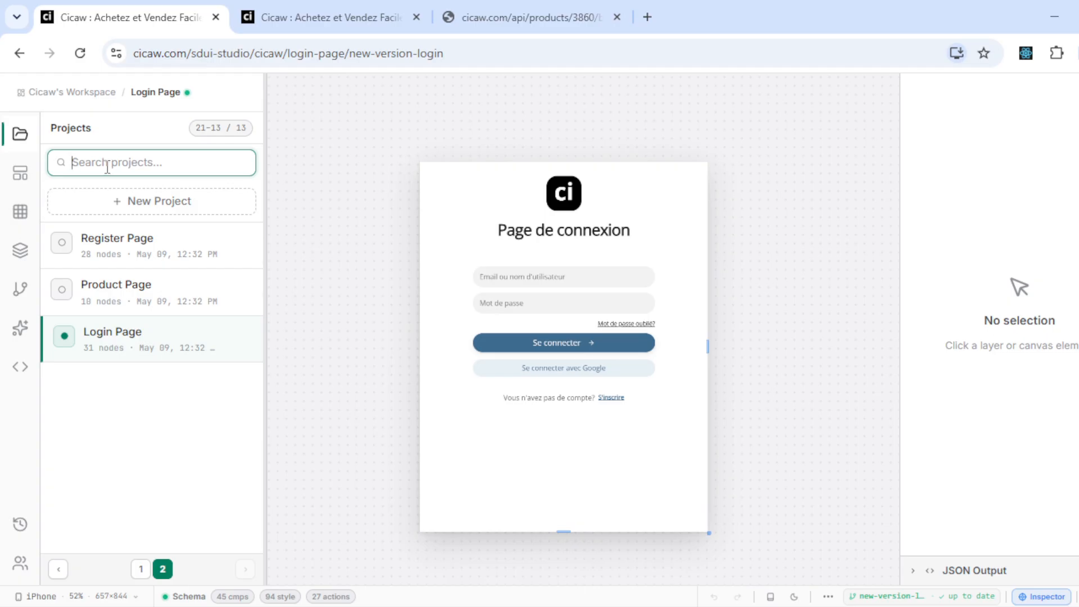
text(pro)
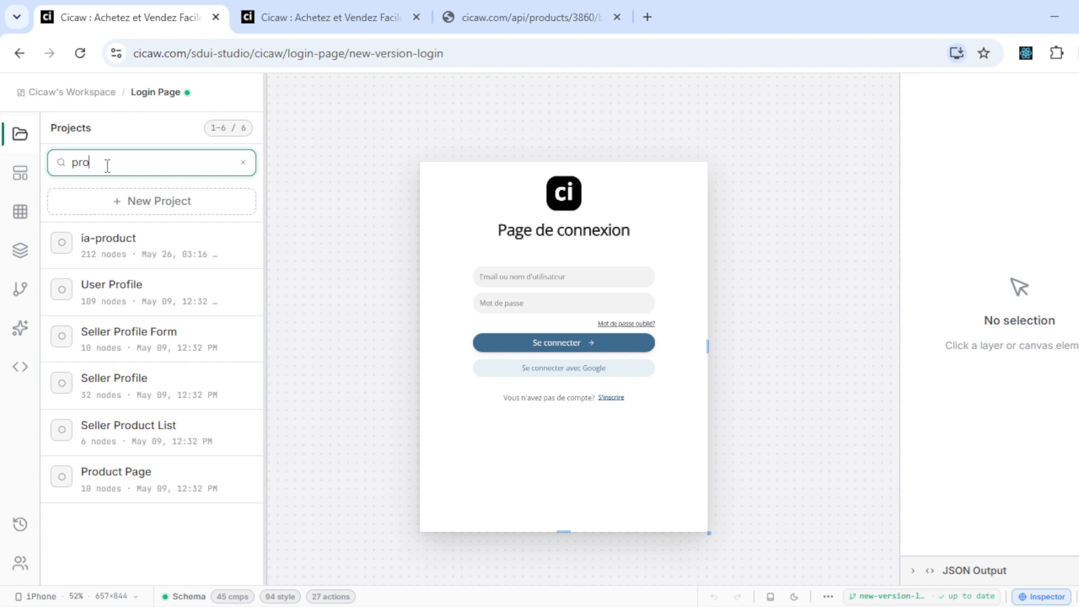
click(136, 296)
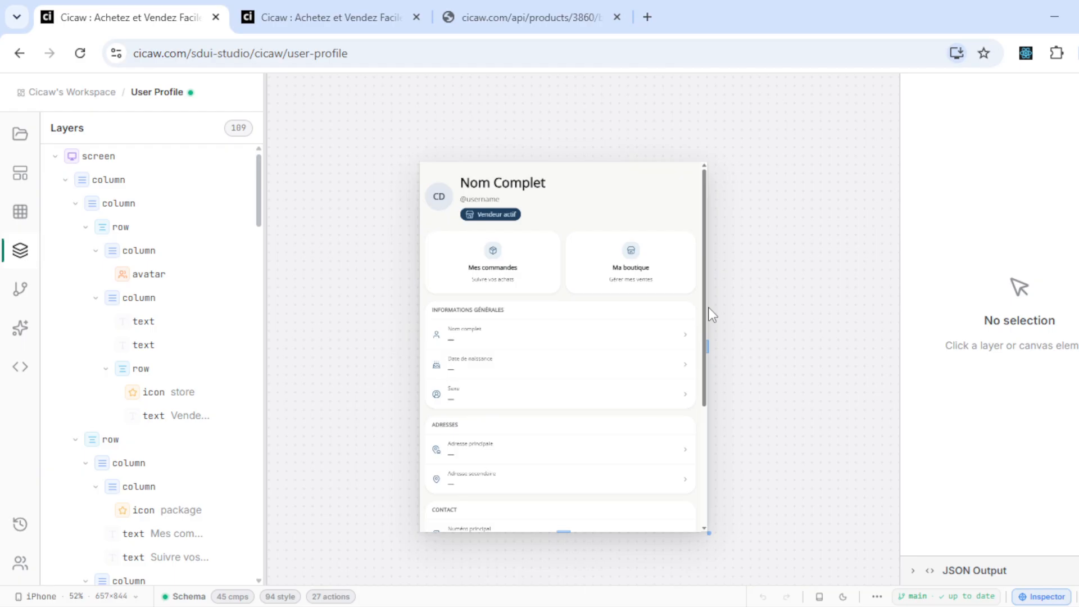
drag(708, 307, 707, 335)
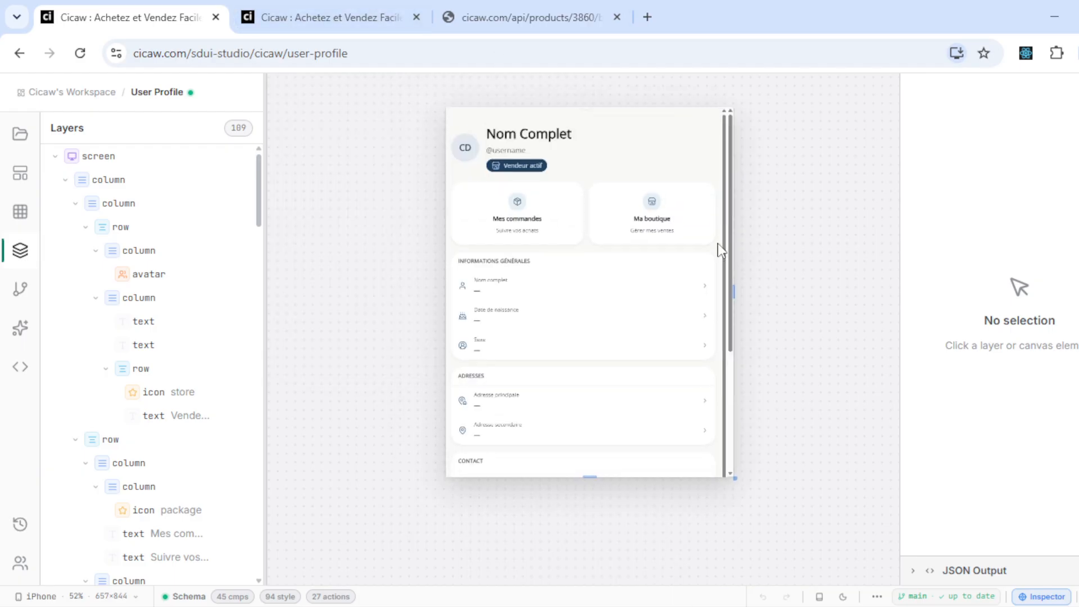
click(720, 249)
drag(721, 249, 750, 252)
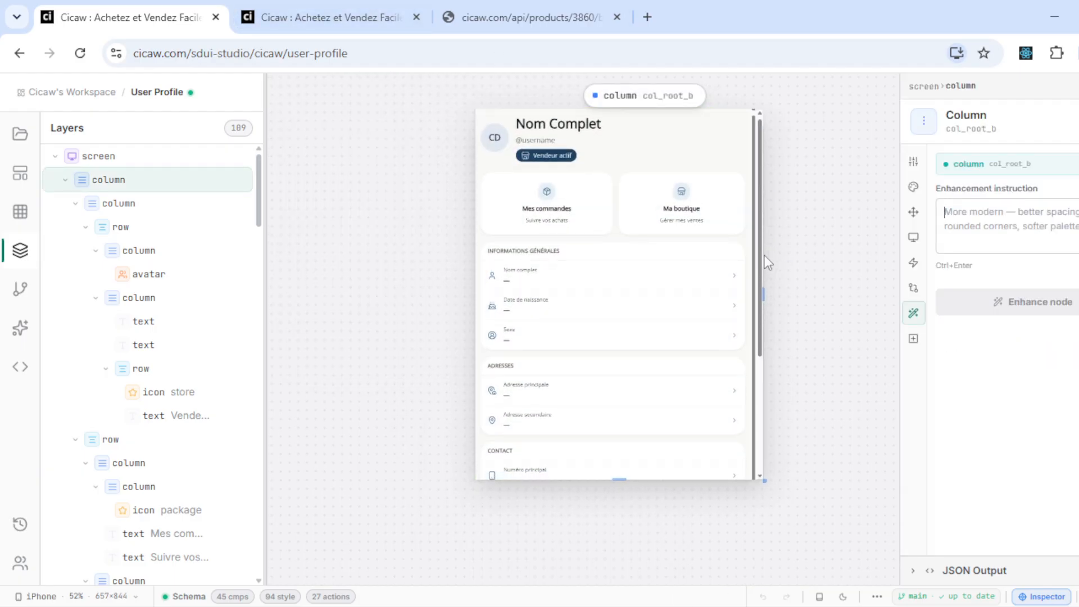
click(278, 14)
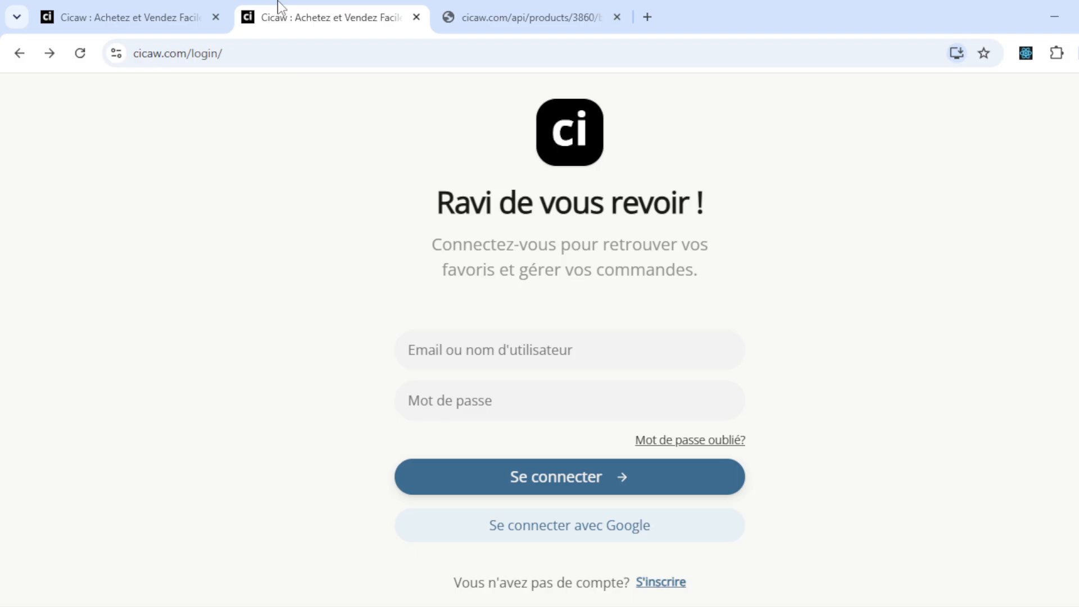
- Sign in on the live site, scroll the profile page, then return to the User Profile editor
click(588, 128)
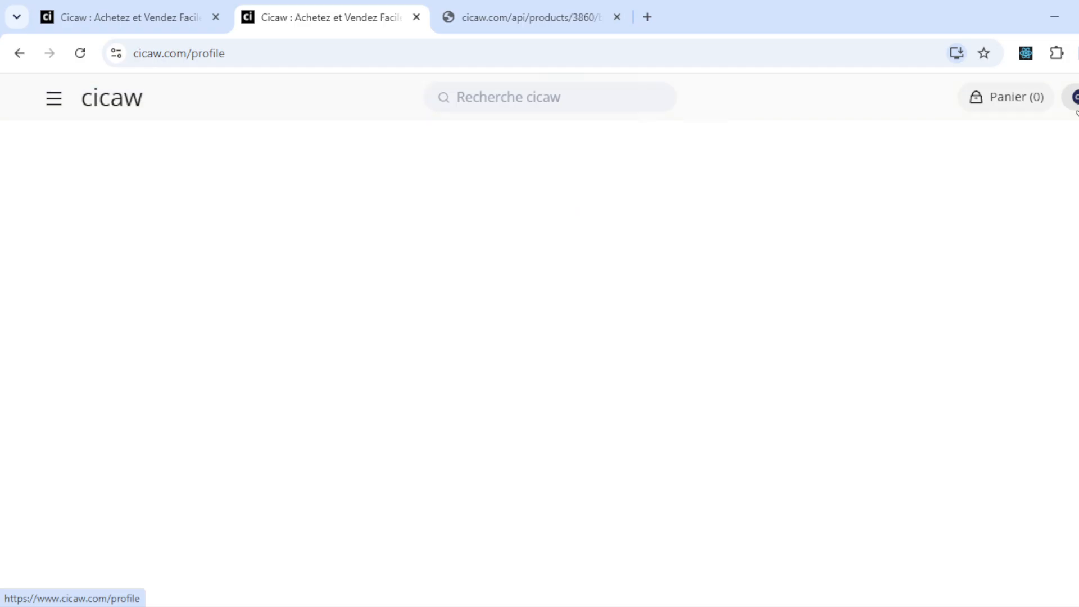
scroll(671, 484, down, 6)
scroll(674, 484, down, 3)
scroll(672, 484, up, 9)
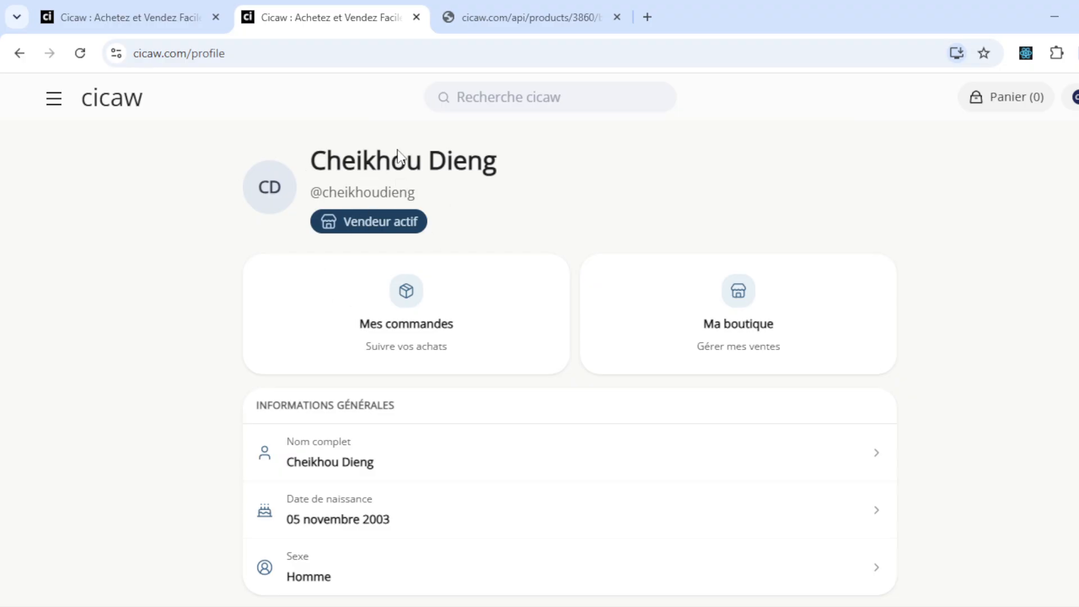
click(200, 13)
drag(828, 238, 790, 288)
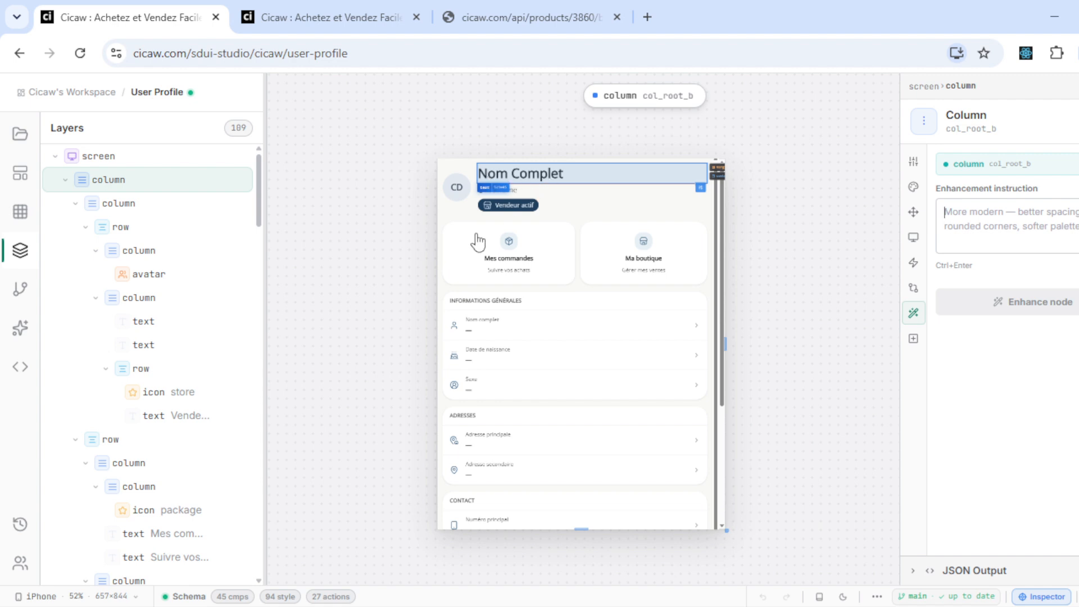
- Remove the get_my_profile binding from the header name text, leaving its Text field empty
click(533, 183)
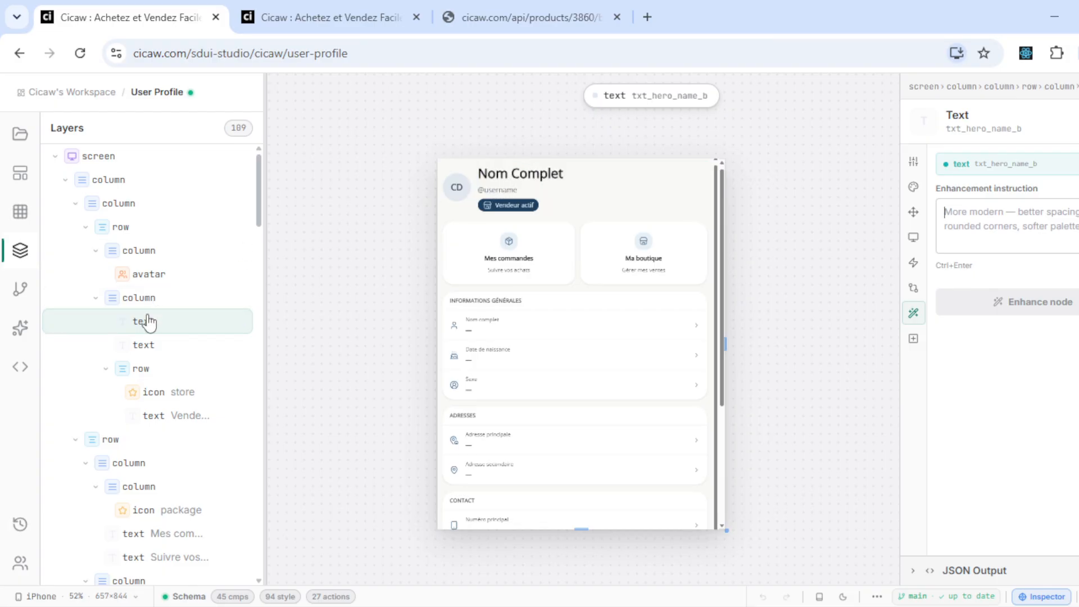
click(914, 163)
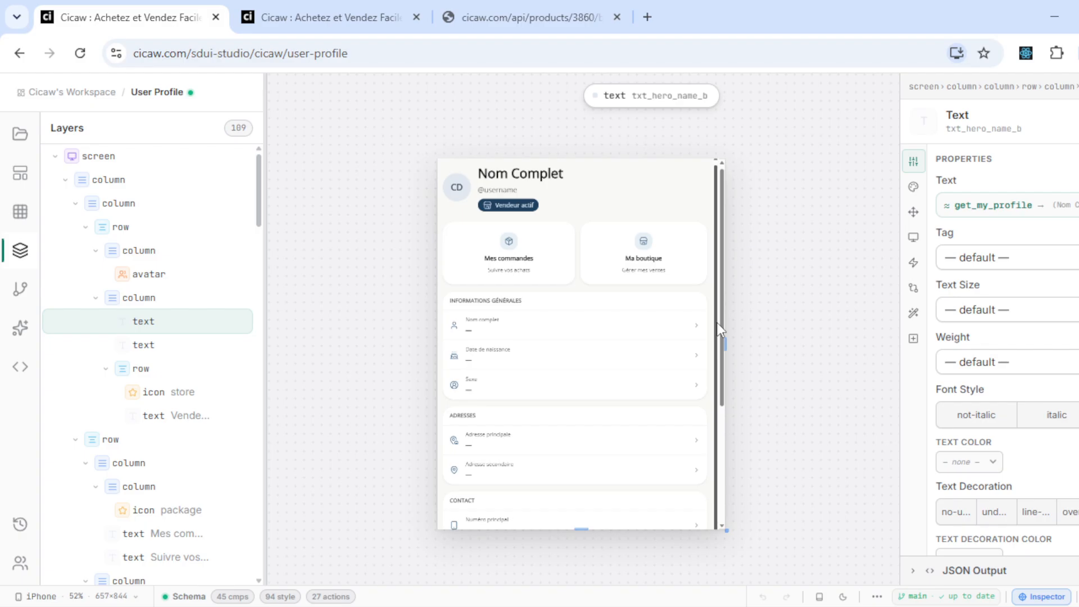
scroll(721, 323, down, 3)
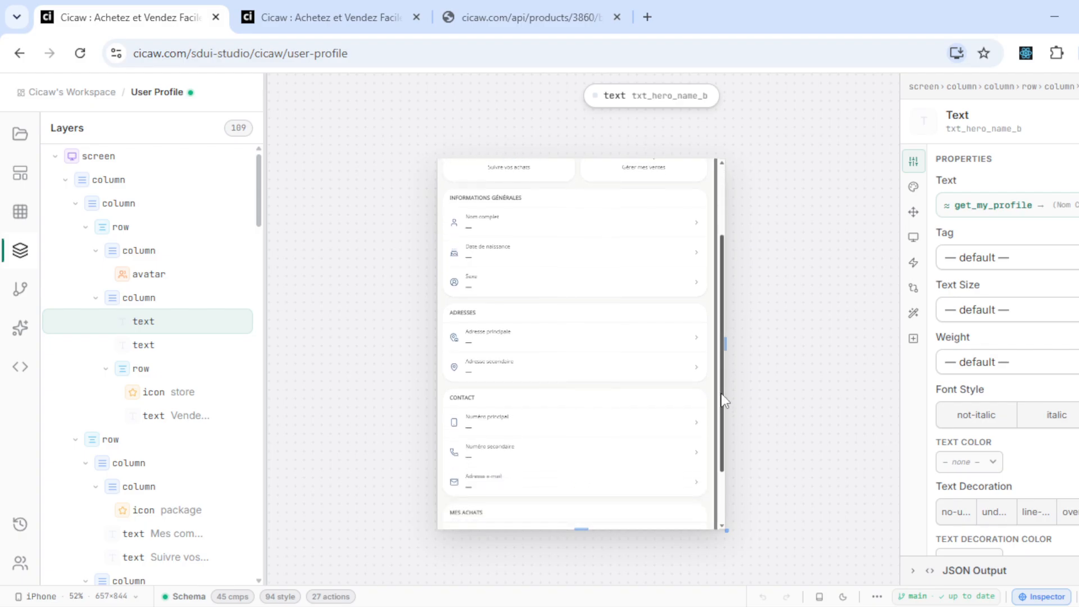
scroll(726, 314, up, 3)
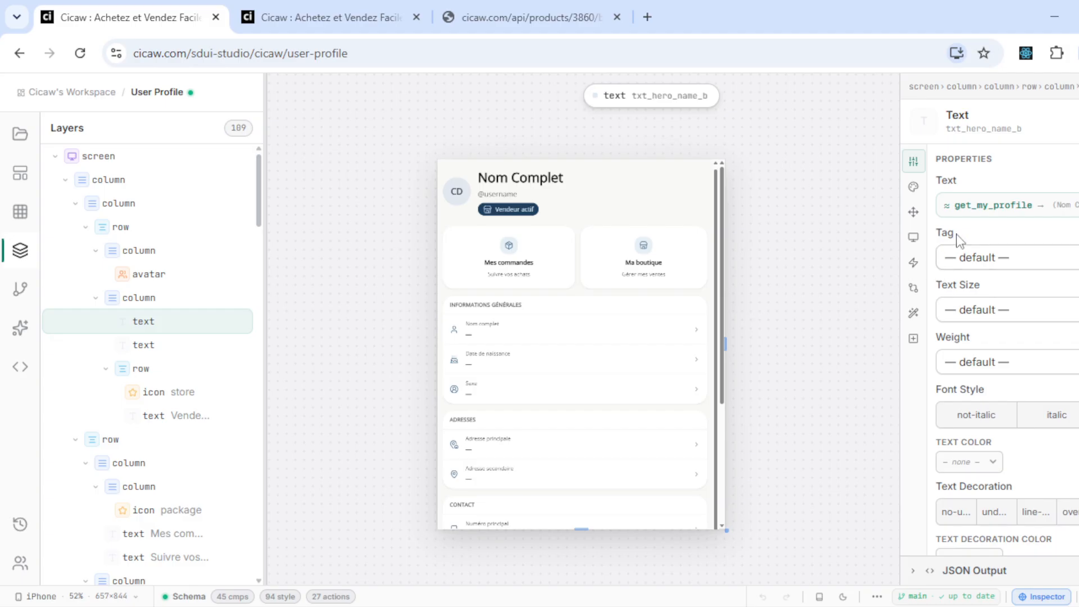
click(1009, 206)
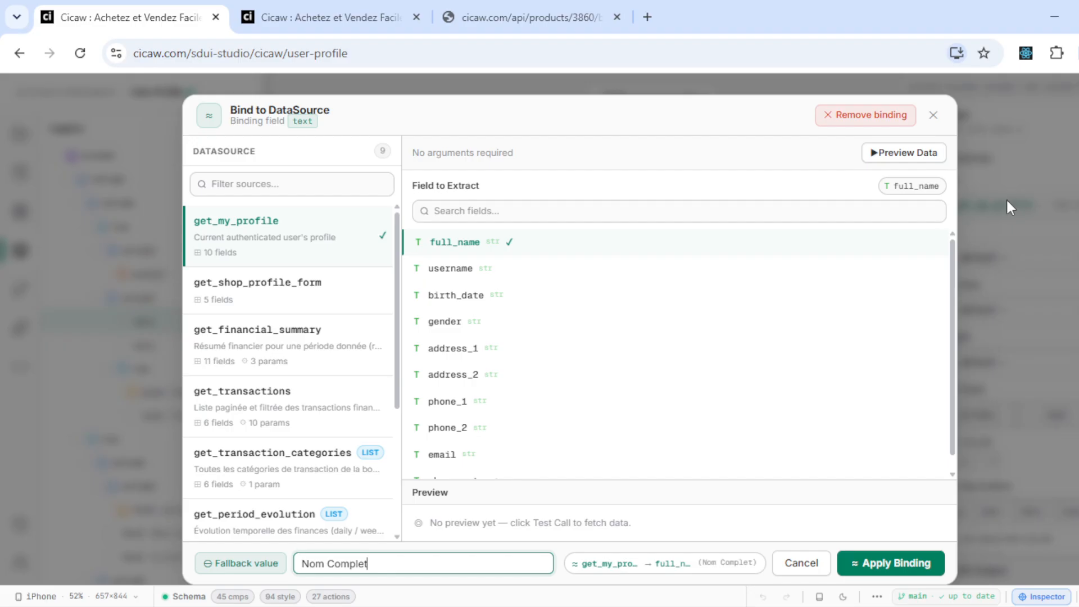
click(1068, 205)
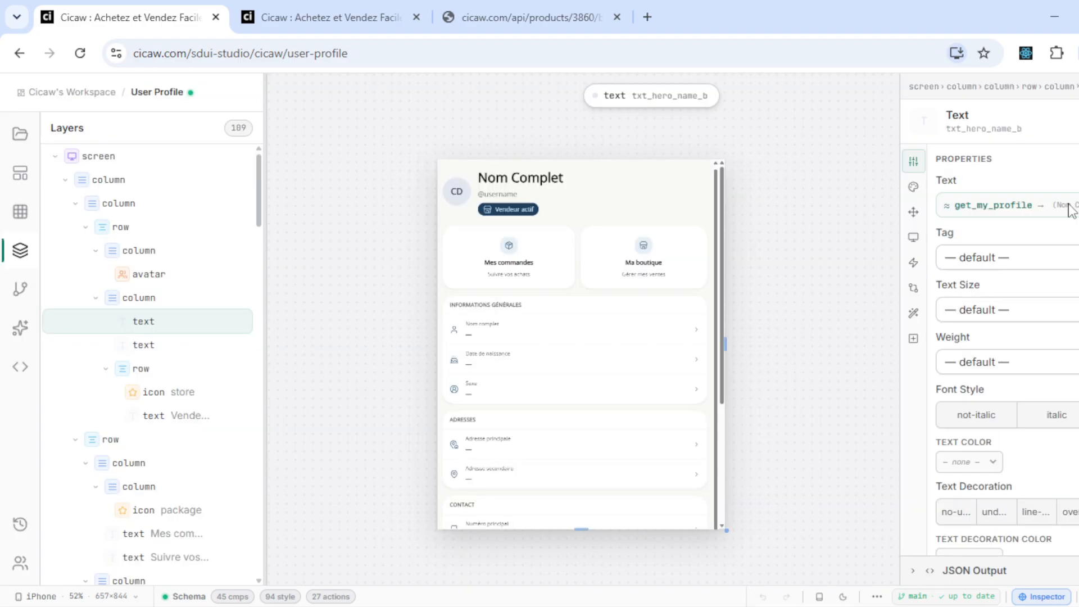
click(1022, 207)
click(971, 205)
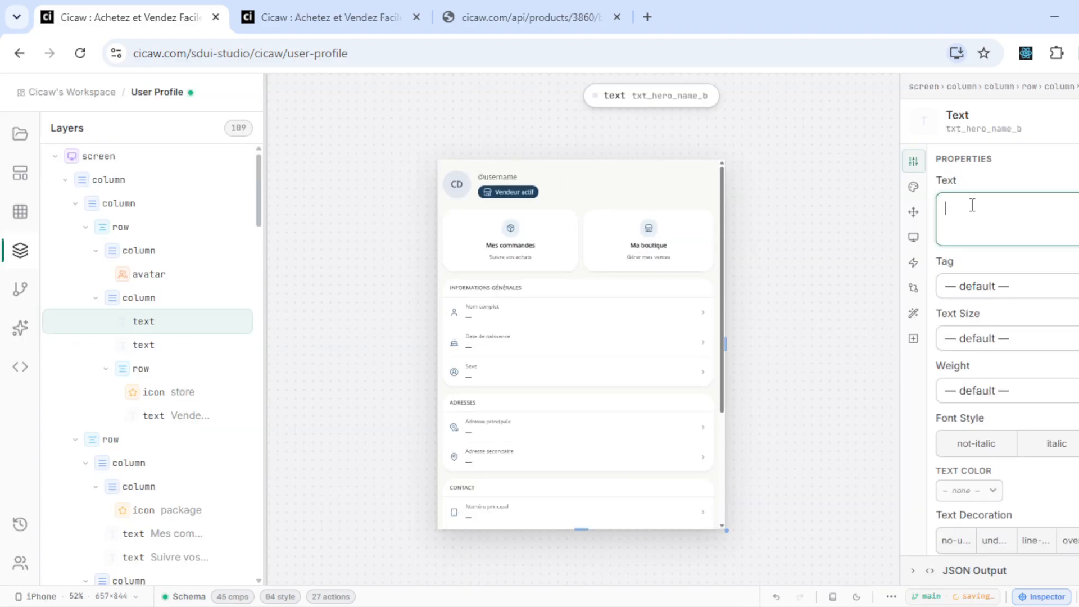
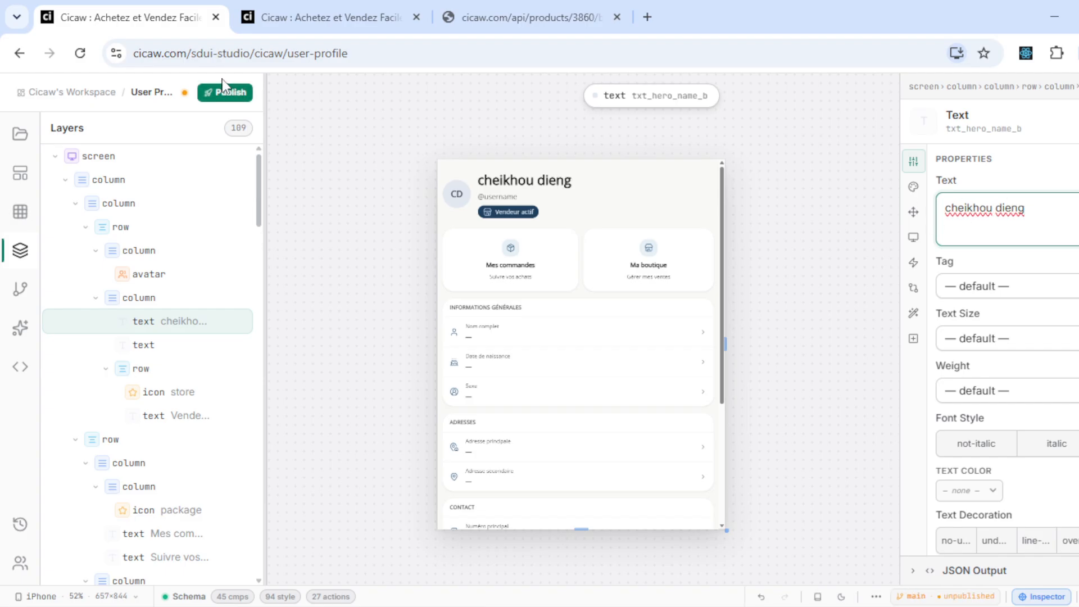
- Look over Cicaw's live profile page in the second browser tab
click(320, 17)
scroll(340, 337, down, 2)
scroll(340, 339, up, 2)
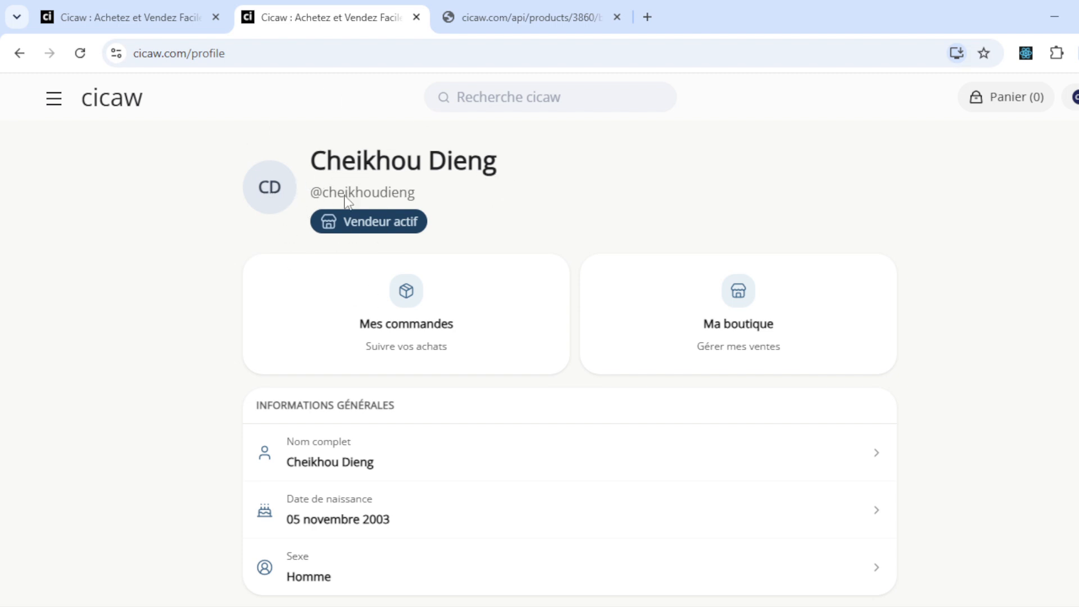
- Return to the User Profile editor in SDUI Studio
click(177, 1)
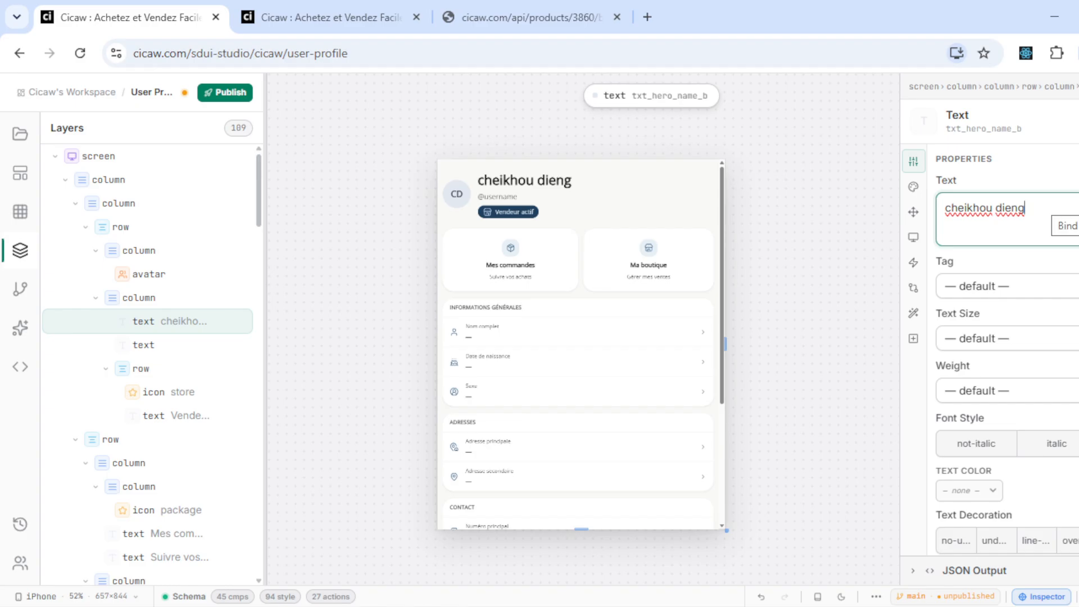
- Bind the hero name text to get_my_profile's full_name field and view the live profile page
click(1067, 226)
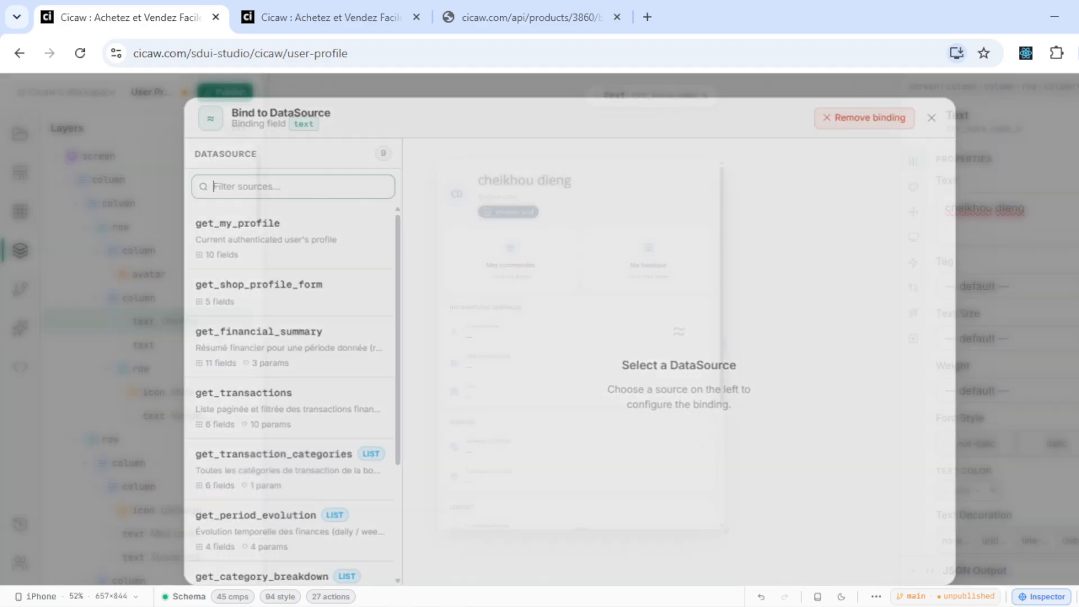
scroll(265, 337, down, 1)
scroll(264, 337, up, 1)
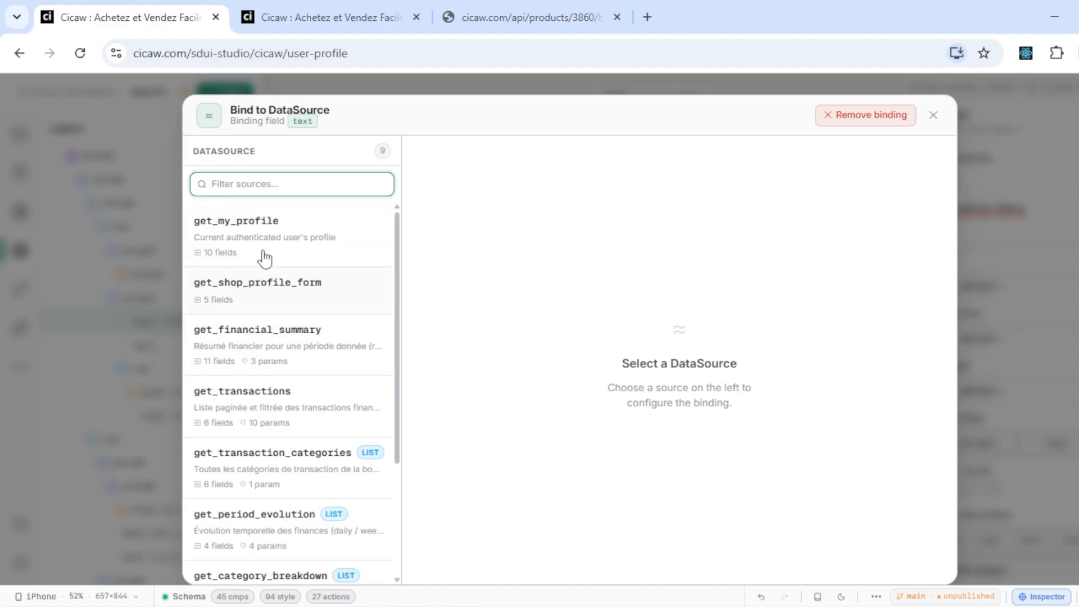
click(307, 235)
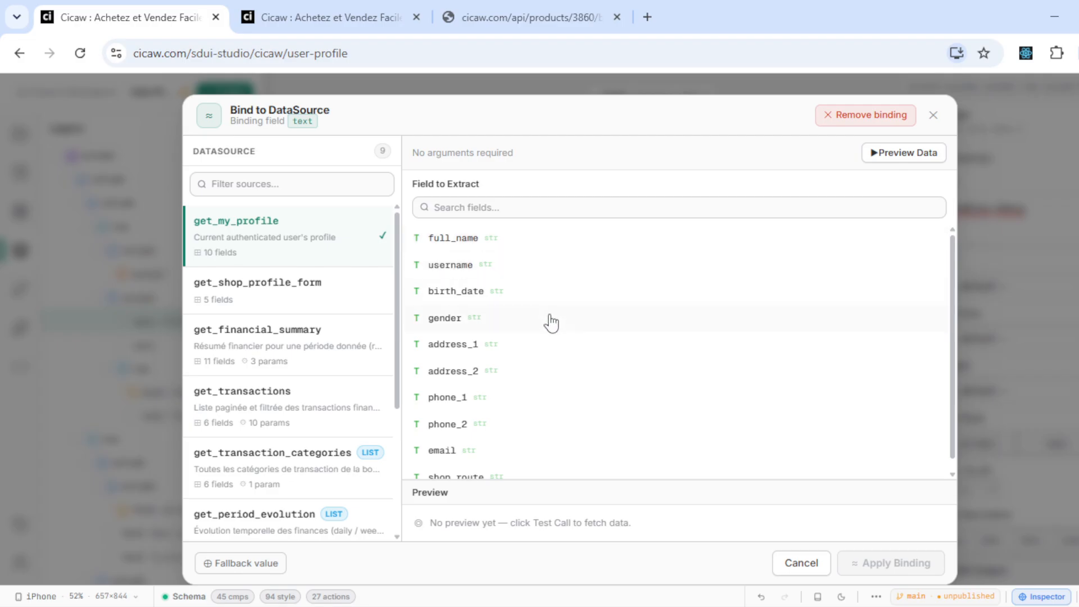
scroll(546, 270, down, 1)
scroll(546, 269, up, 1)
click(479, 243)
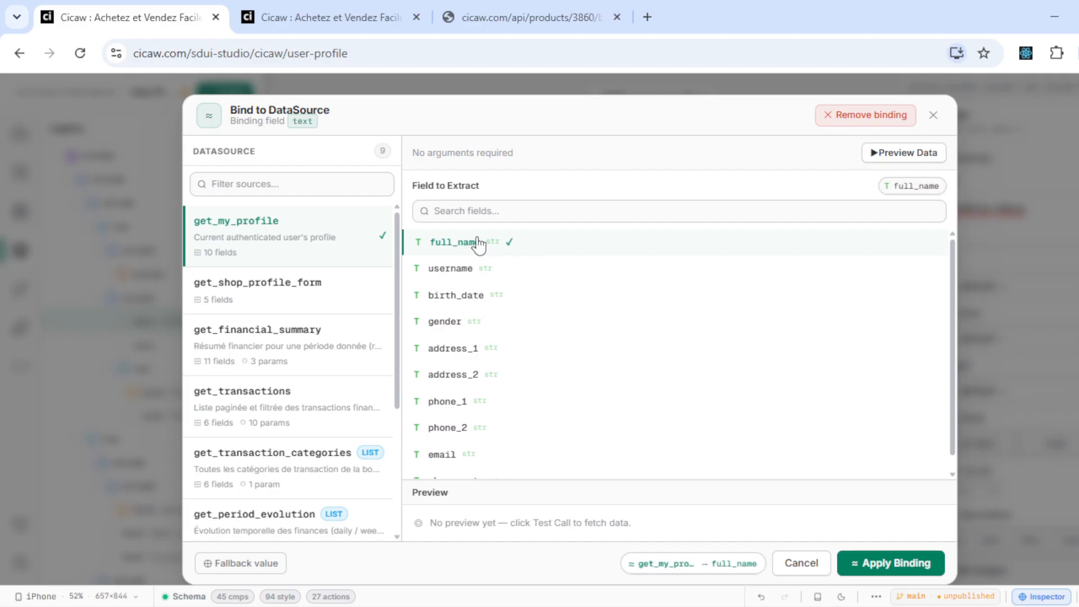
click(886, 563)
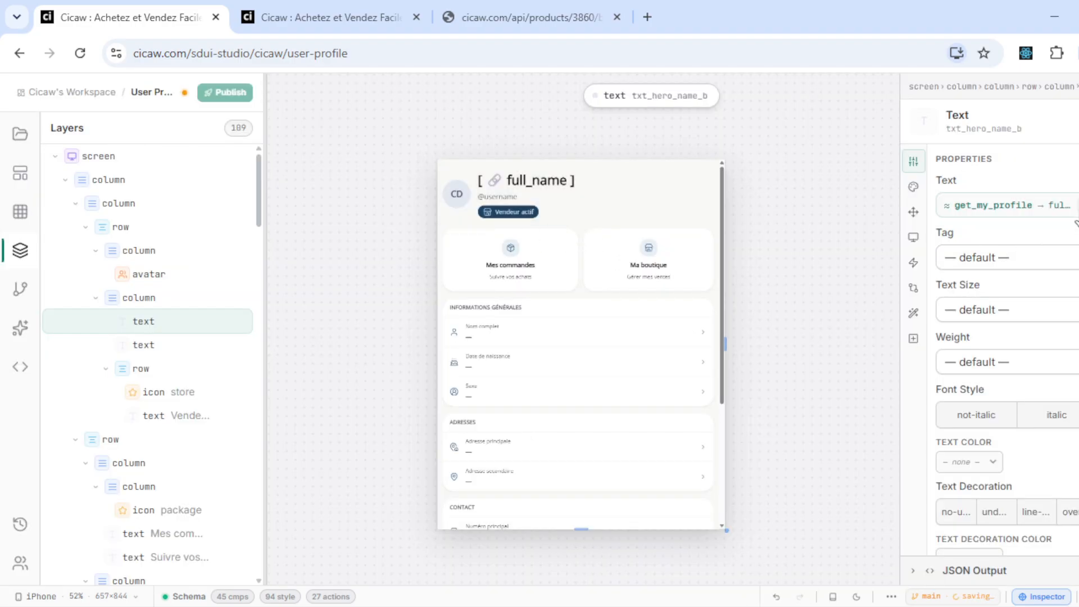
click(358, 14)
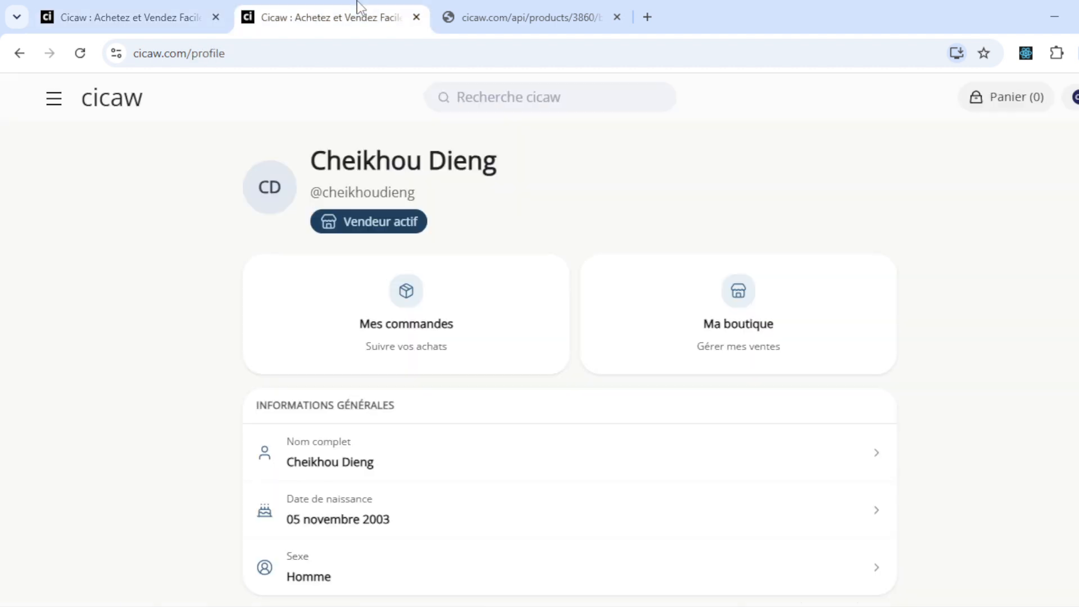
- Pull-to-refresh the live profile page, then go back to the User Profile editor
drag(509, 151, 499, 393)
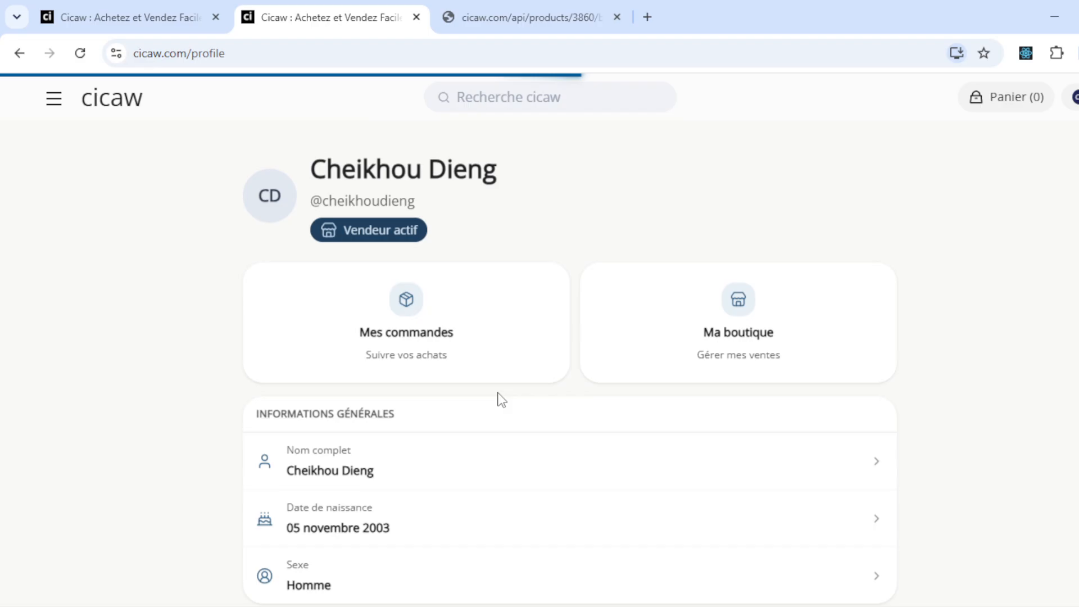
click(84, 14)
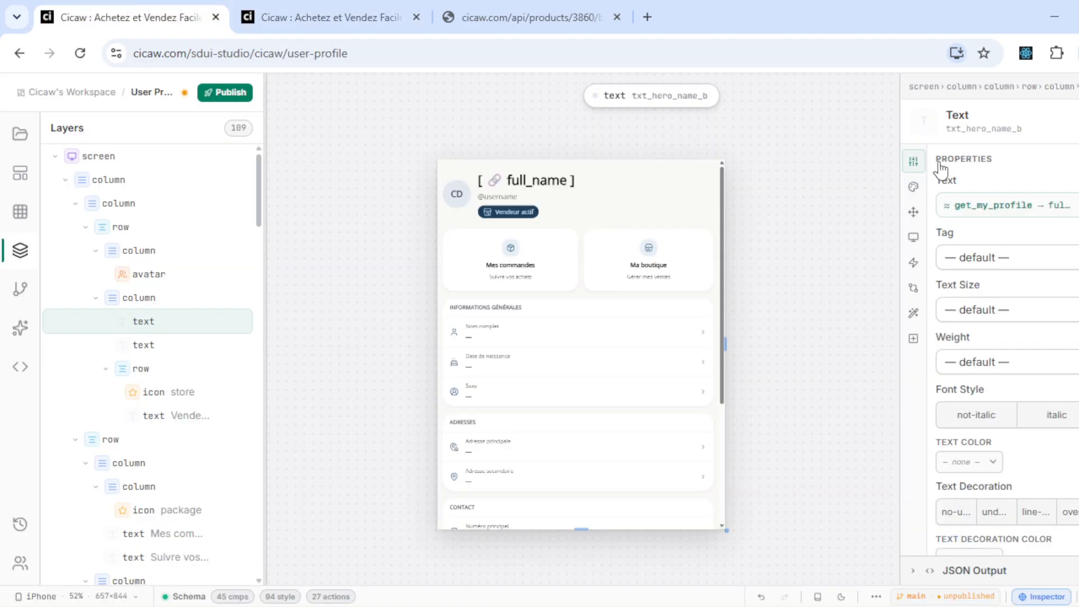
- Give the name's full_name binding a 'Nom Complet' fallback value and apply it
click(1072, 206)
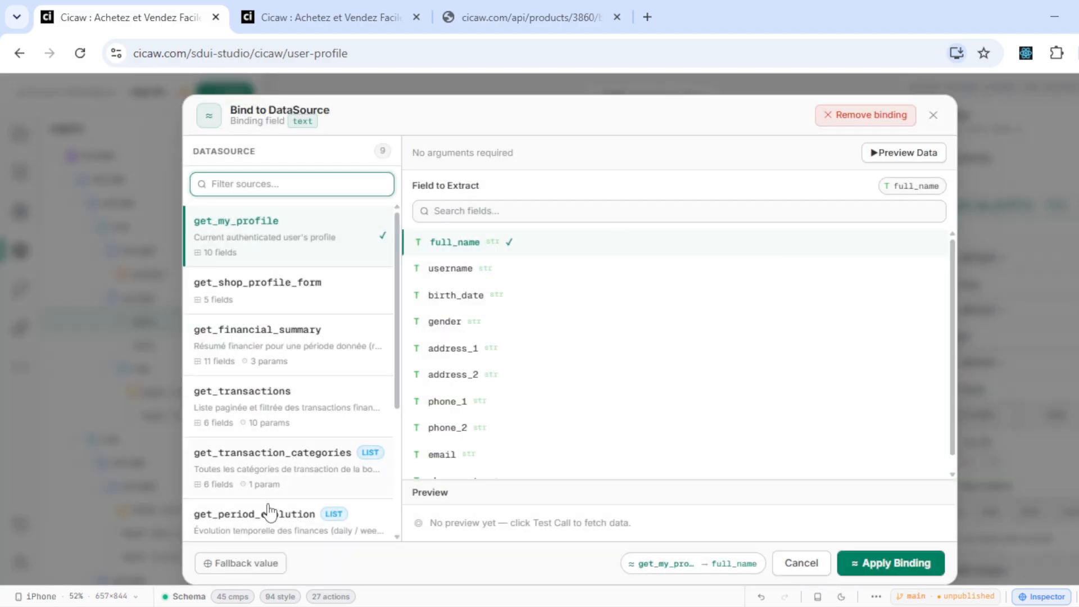
click(259, 561)
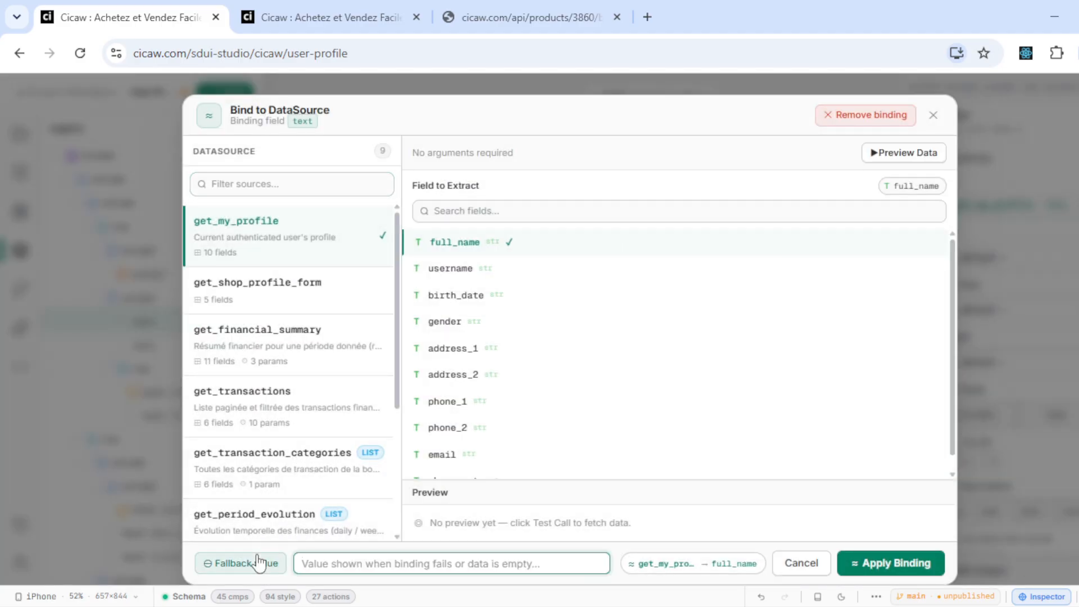
text(Nom )
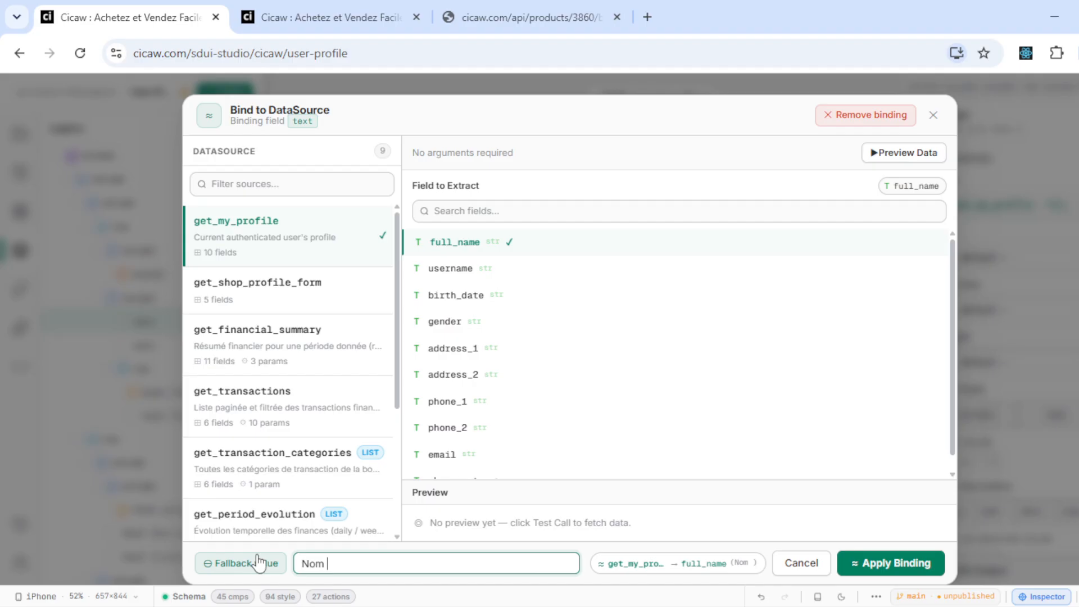
text(Complet)
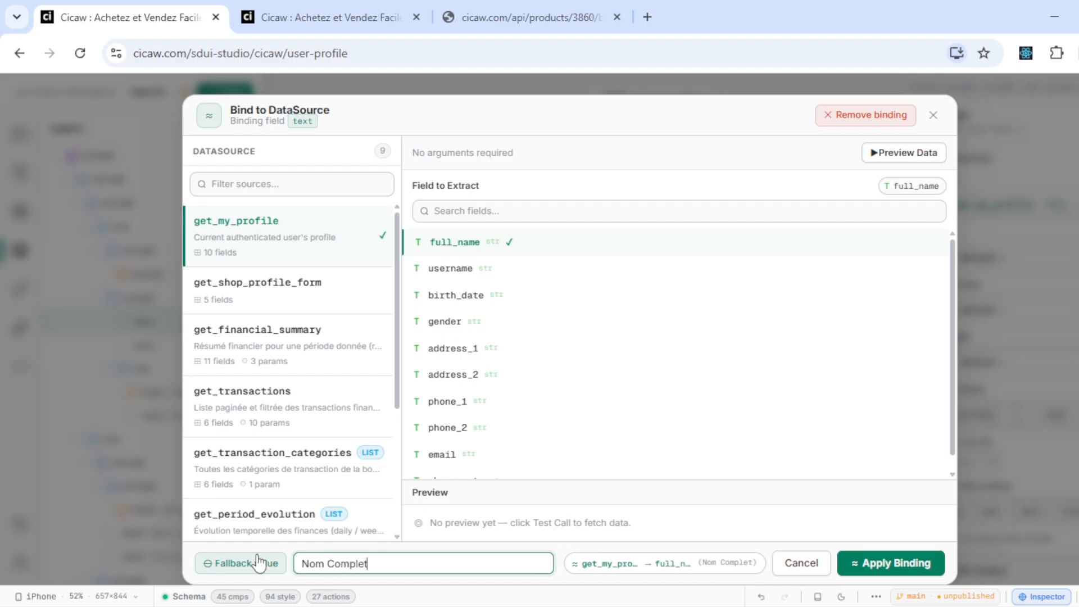
click(875, 563)
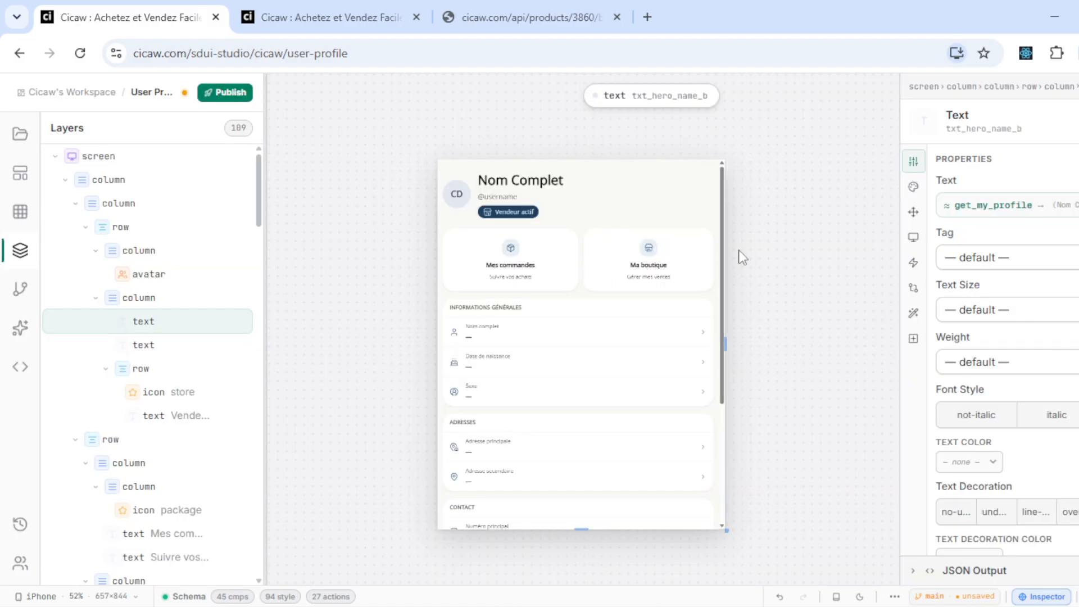
drag(725, 269, 727, 311)
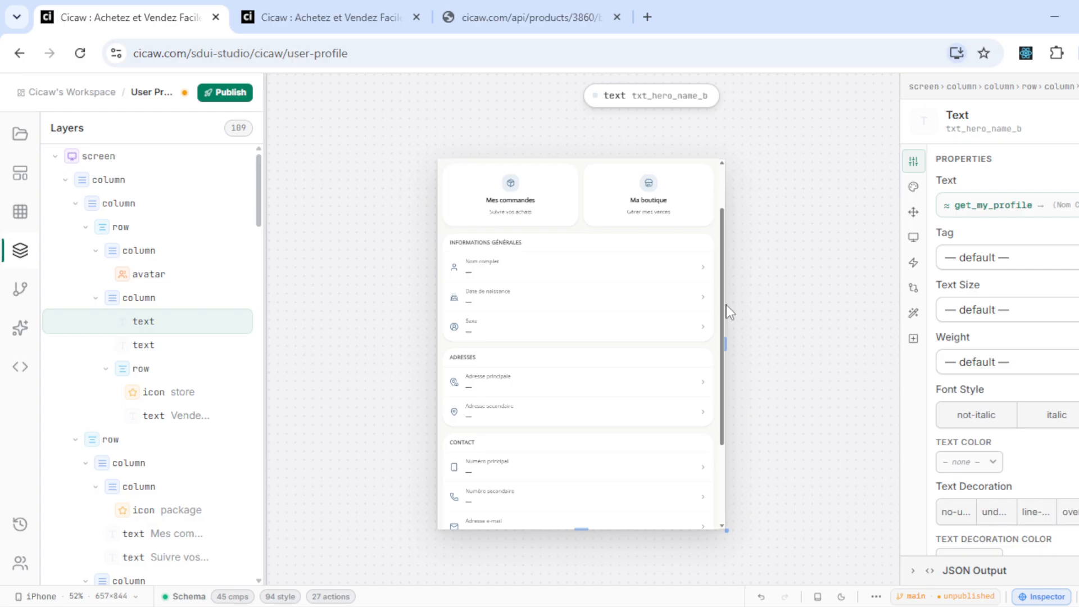
drag(725, 243, 734, 177)
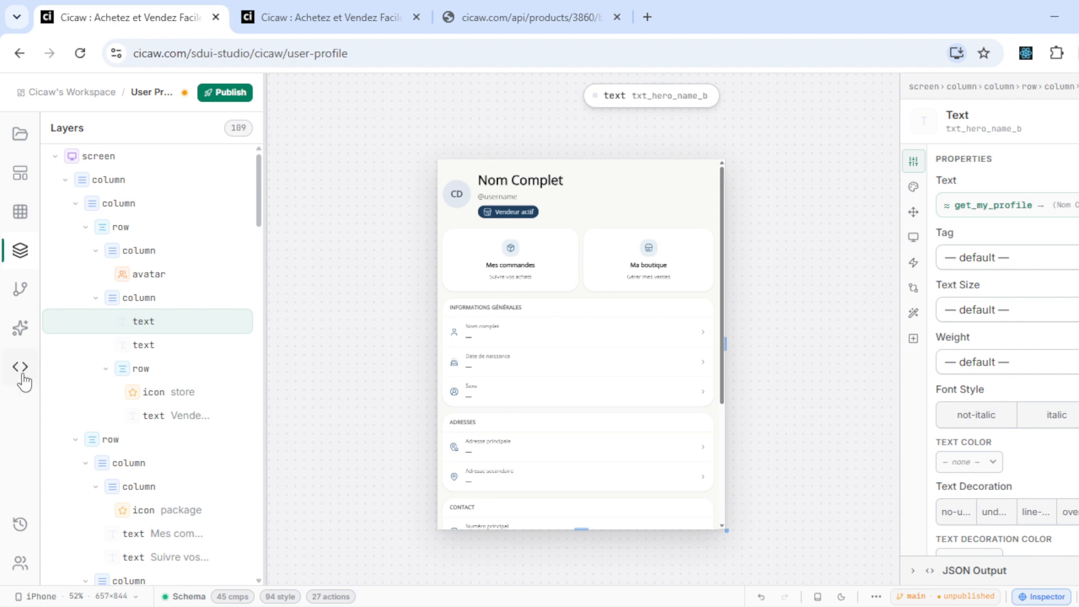
click(12, 525)
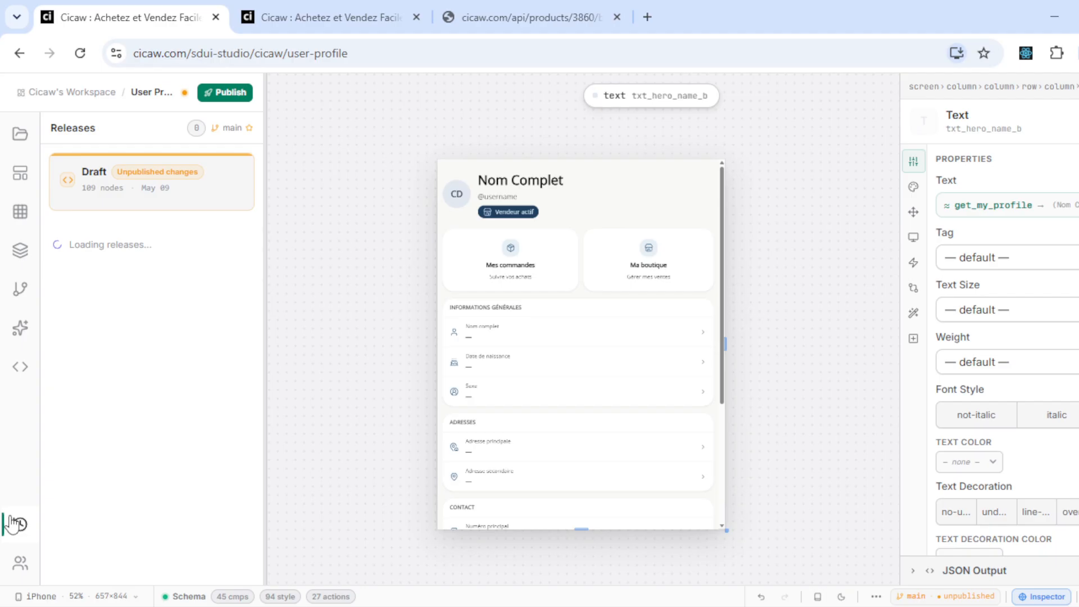
drag(259, 213, 270, 549)
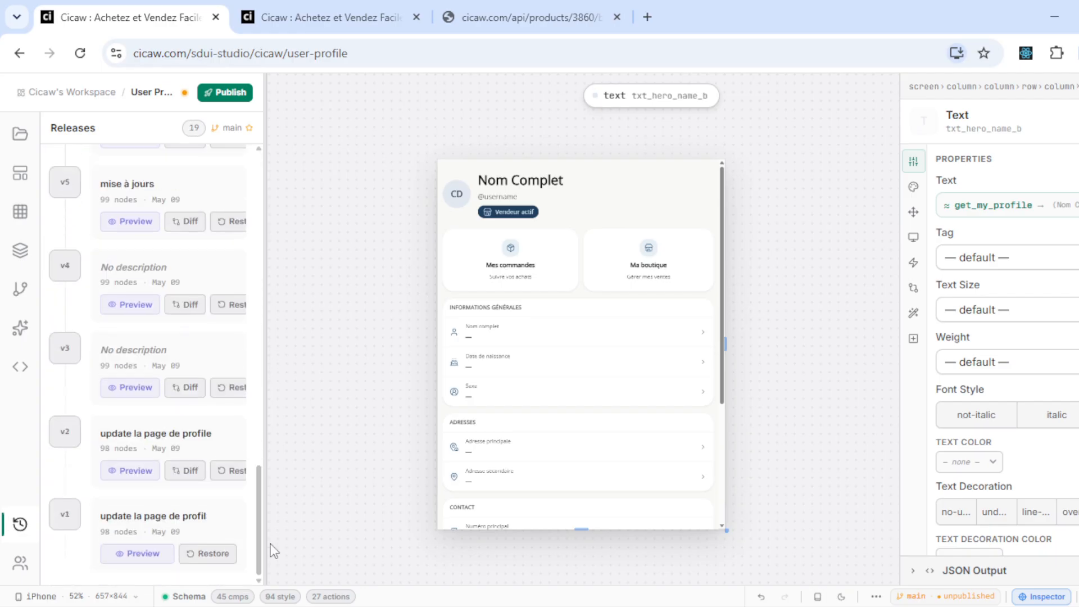
click(144, 553)
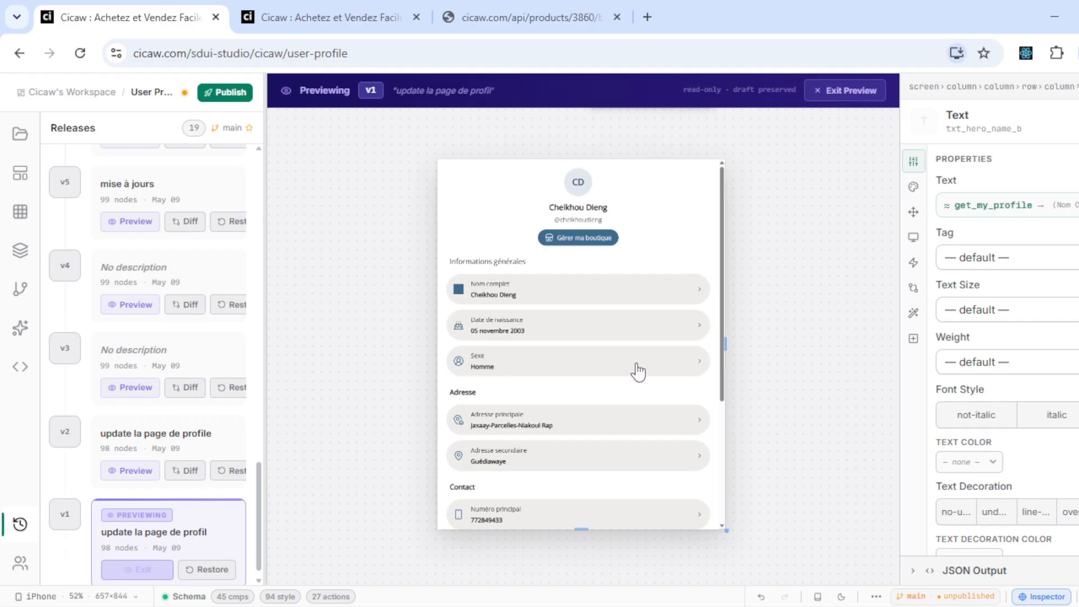
drag(728, 321, 733, 281)
click(132, 471)
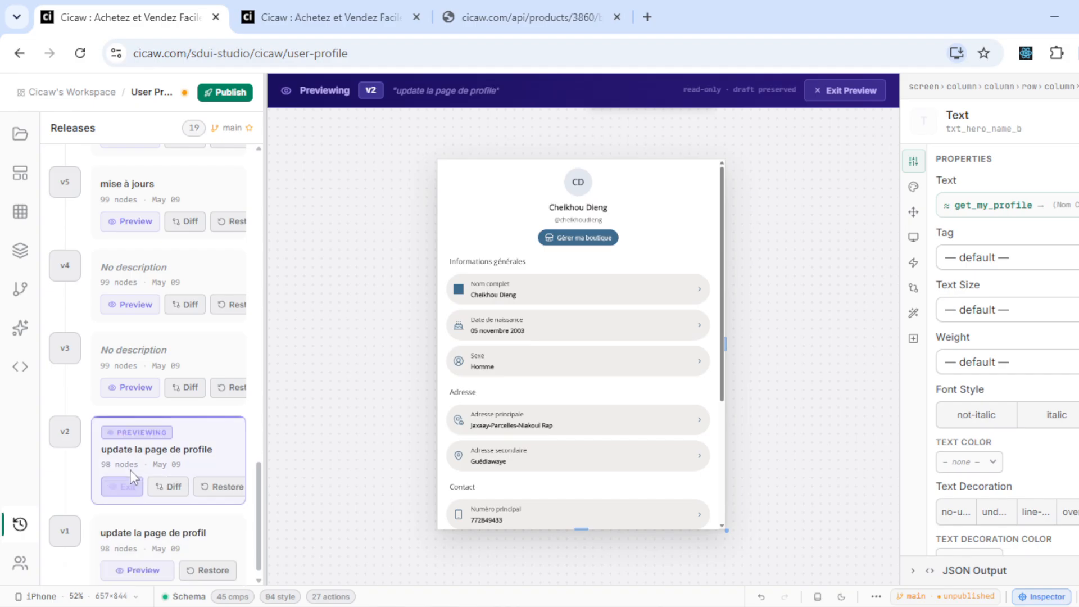
click(131, 388)
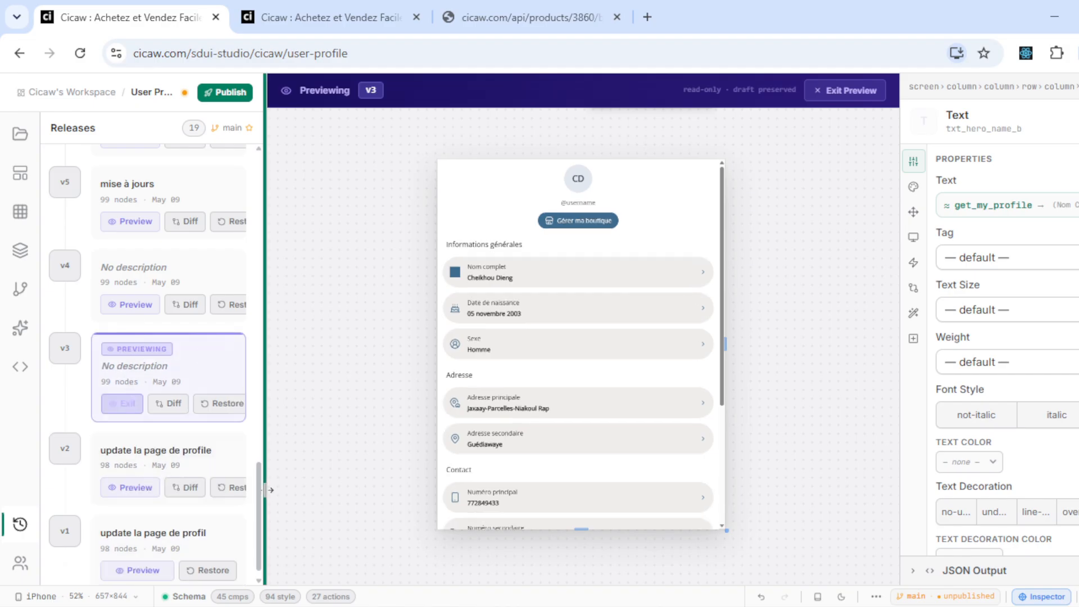
drag(261, 499, 289, 156)
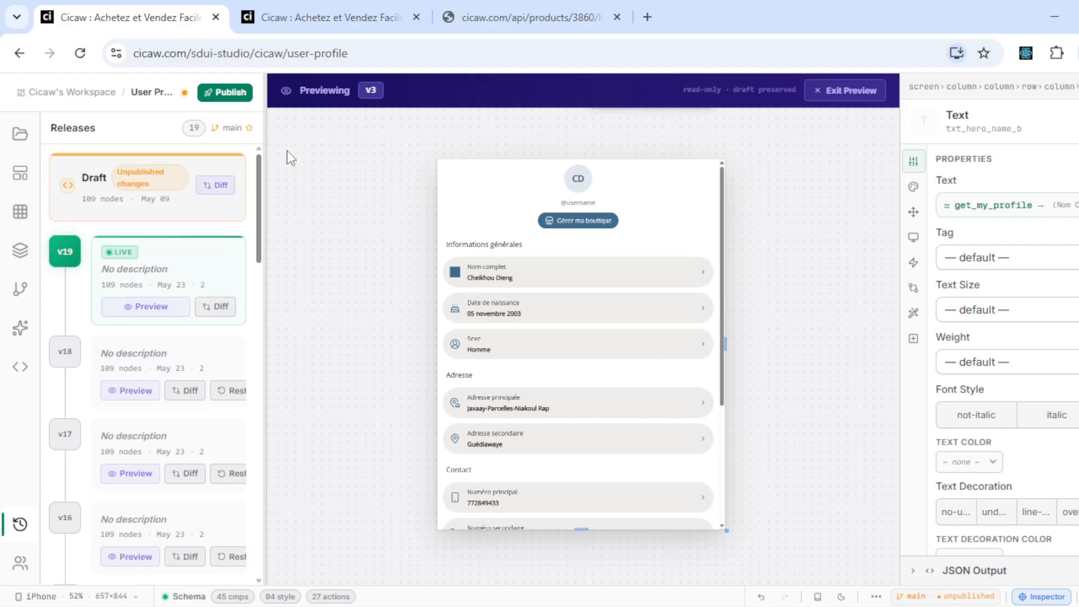
click(163, 308)
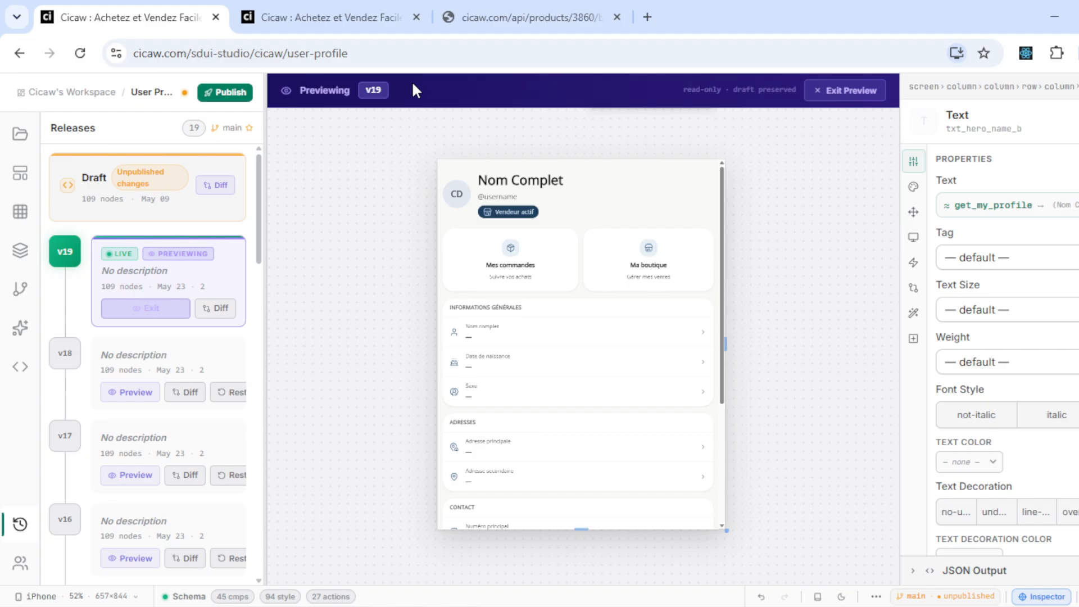
click(843, 91)
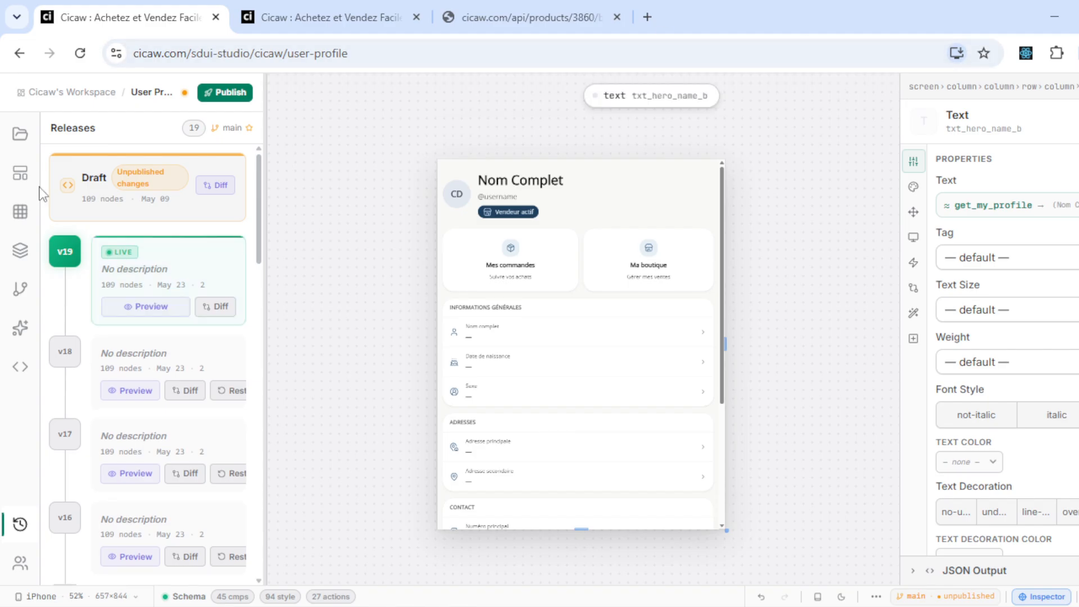
click(20, 289)
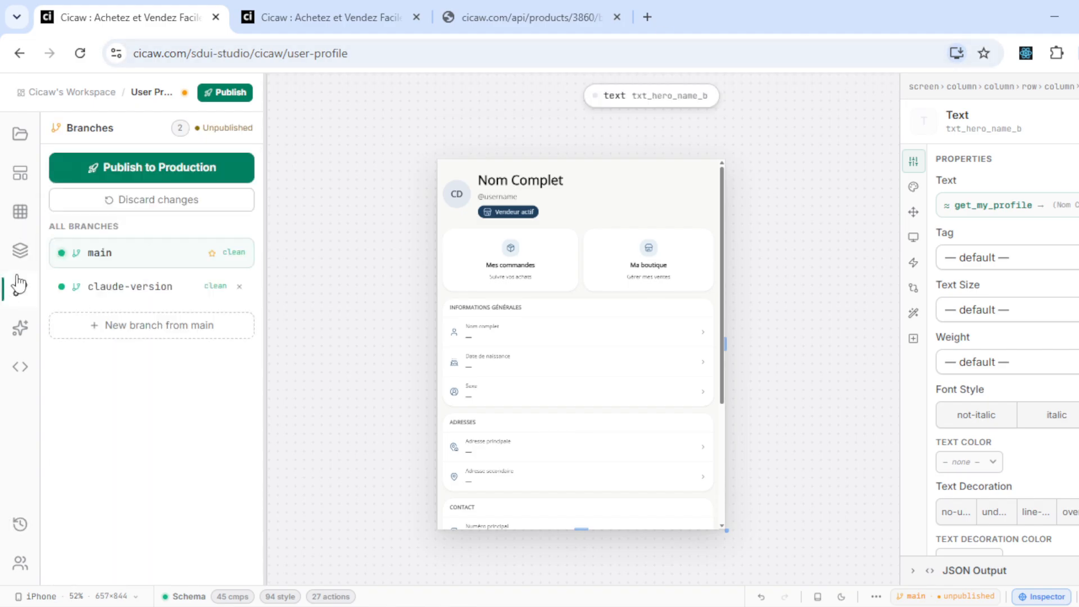
- Switch from claude-version back to main and discard all of main's unpublished changes
click(110, 291)
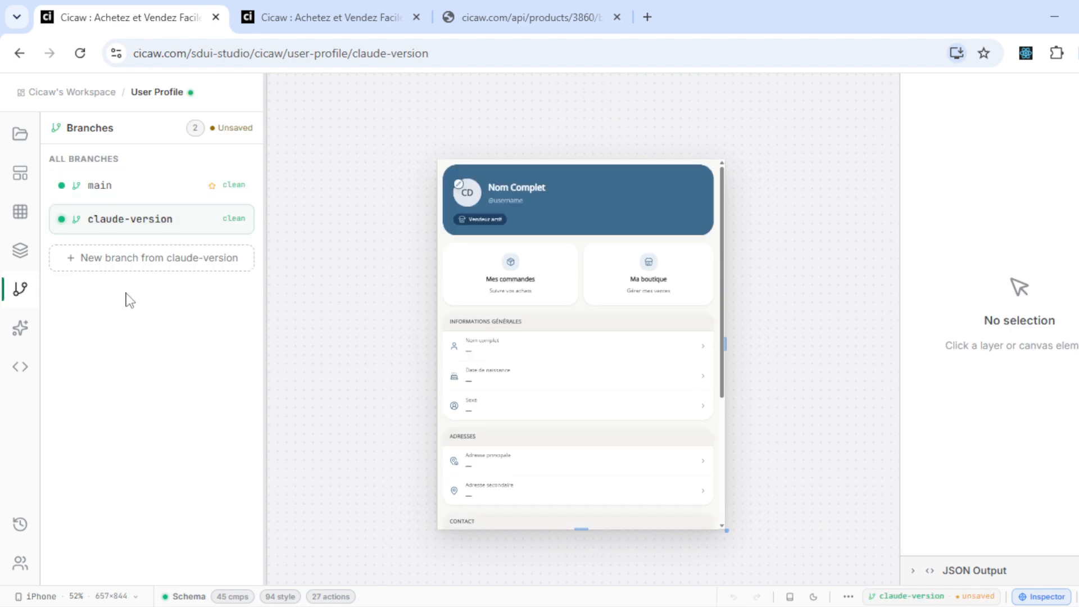
mouse_move(722, 260)
mouse_down()
mouse_move(734, 471)
mouse_move(724, 248)
mouse_up()
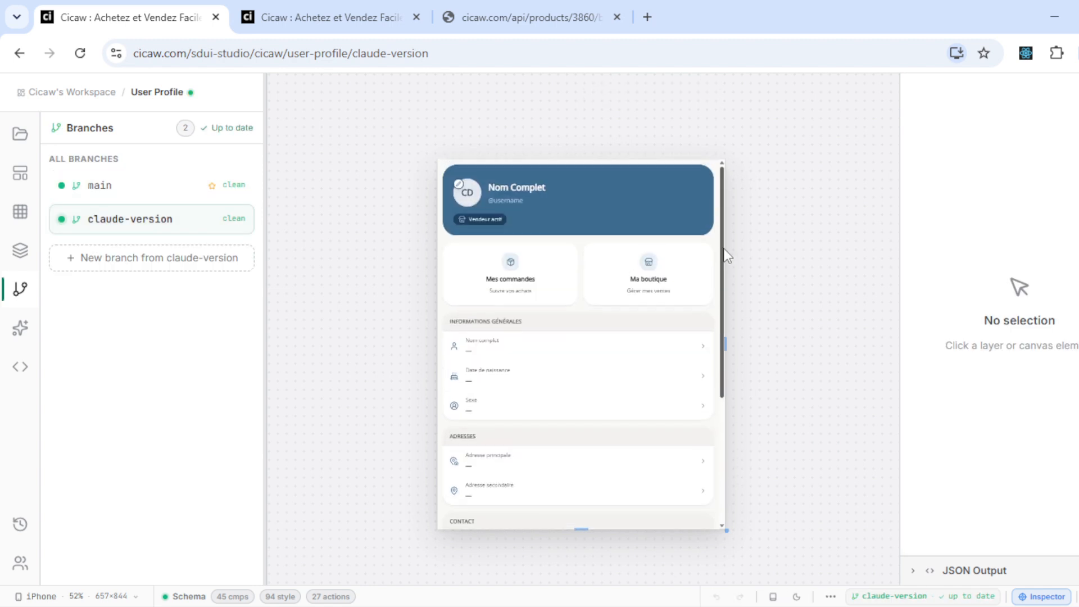
click(94, 187)
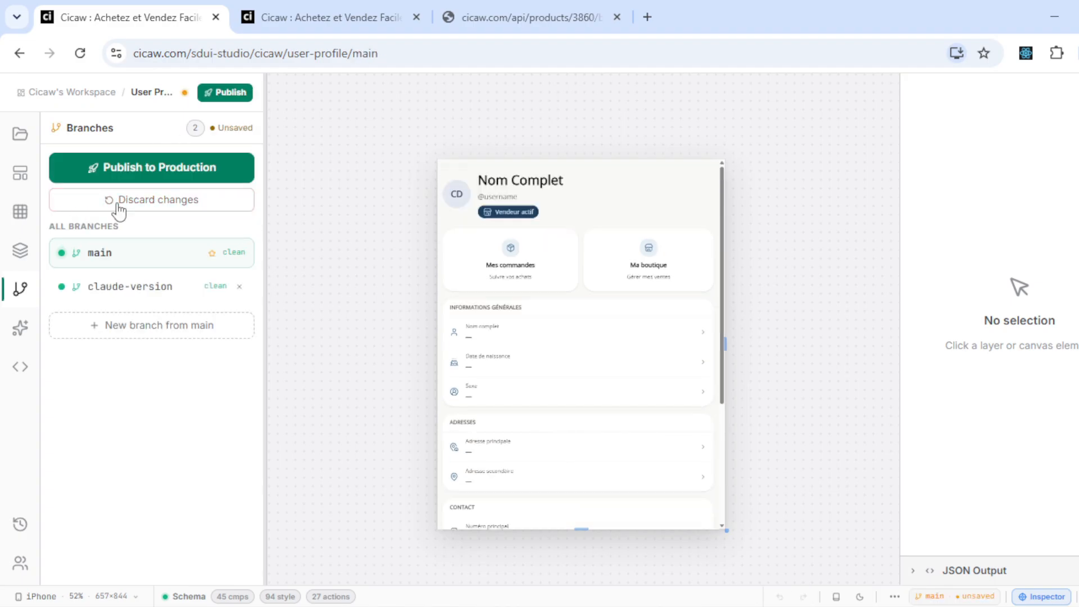
click(148, 206)
click(641, 213)
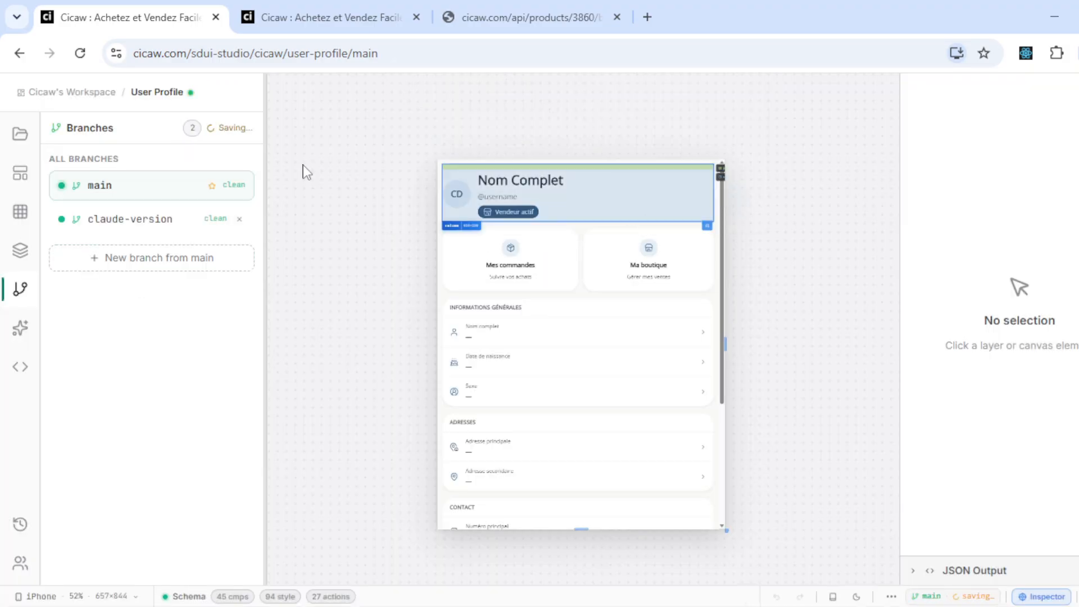
- Go back to the workspace list and open Cicaw's Workspace
click(20, 133)
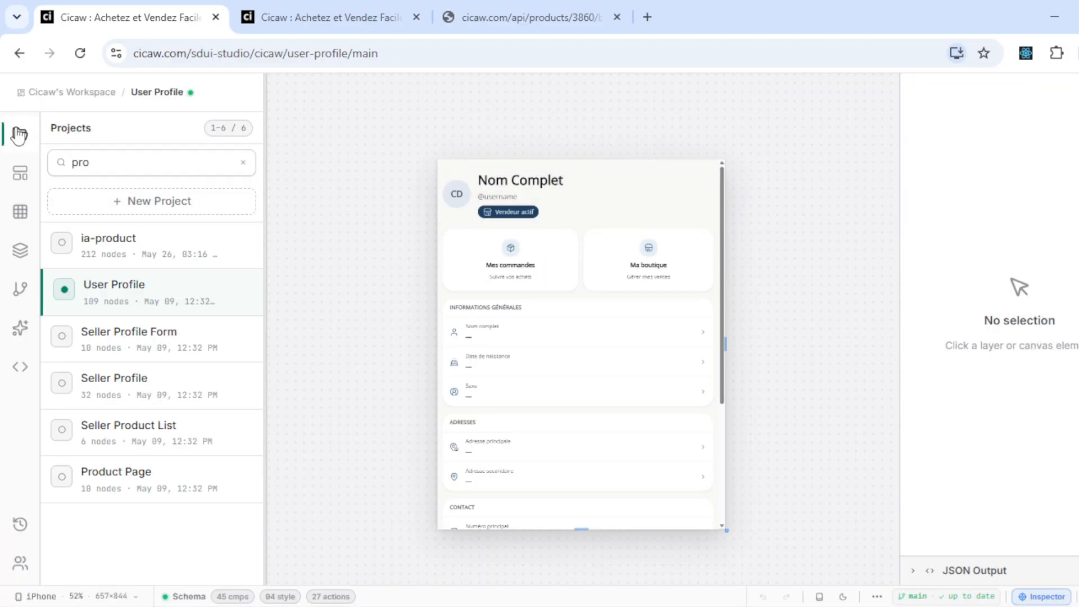
click(62, 96)
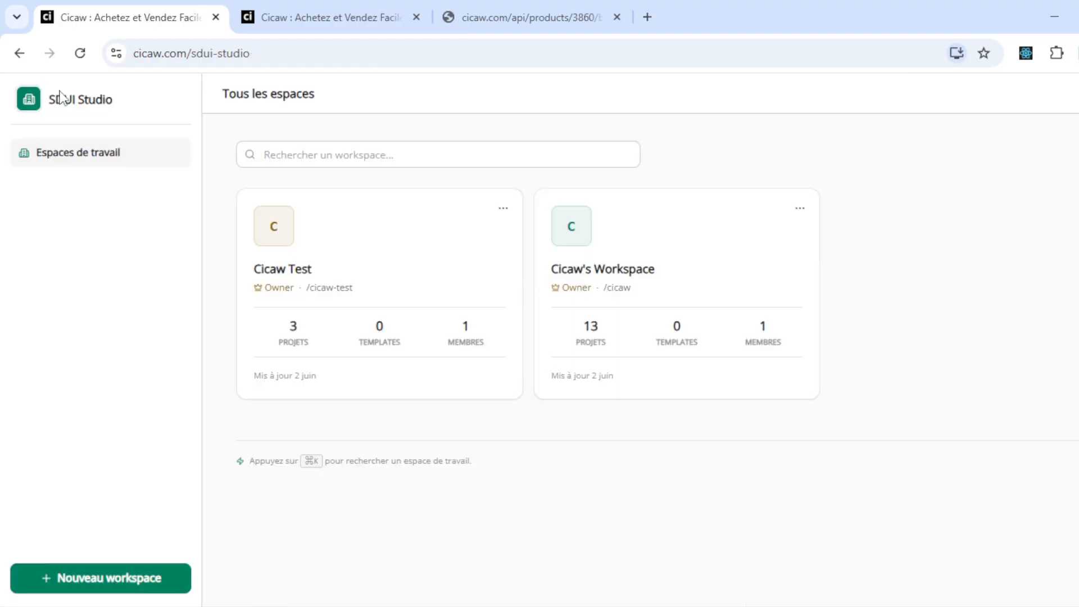
click(741, 292)
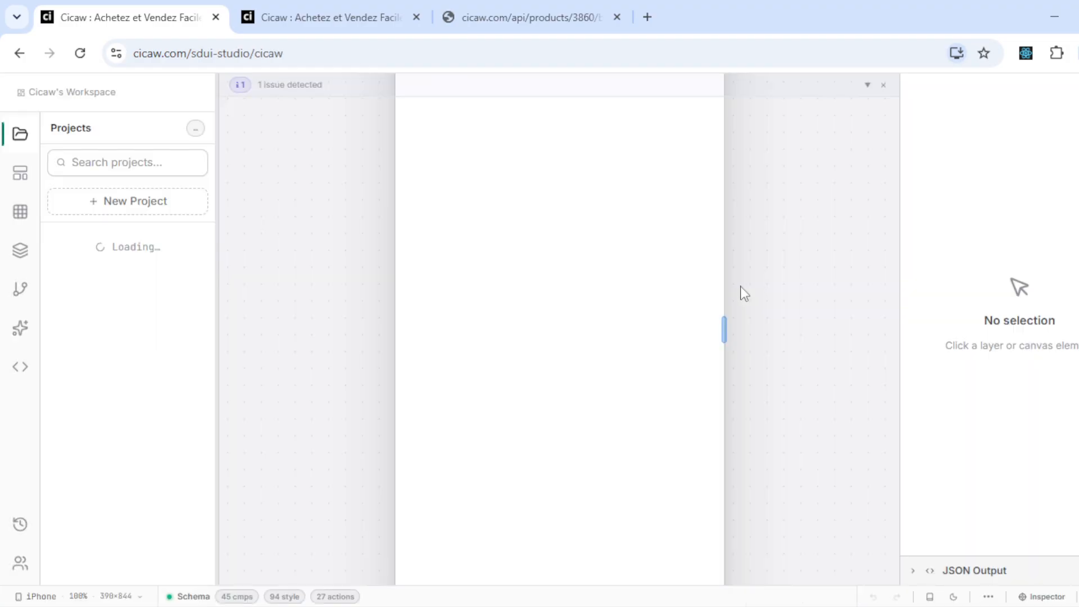
- Search the workspace projects for 'home' and open the Home Page project
click(163, 163)
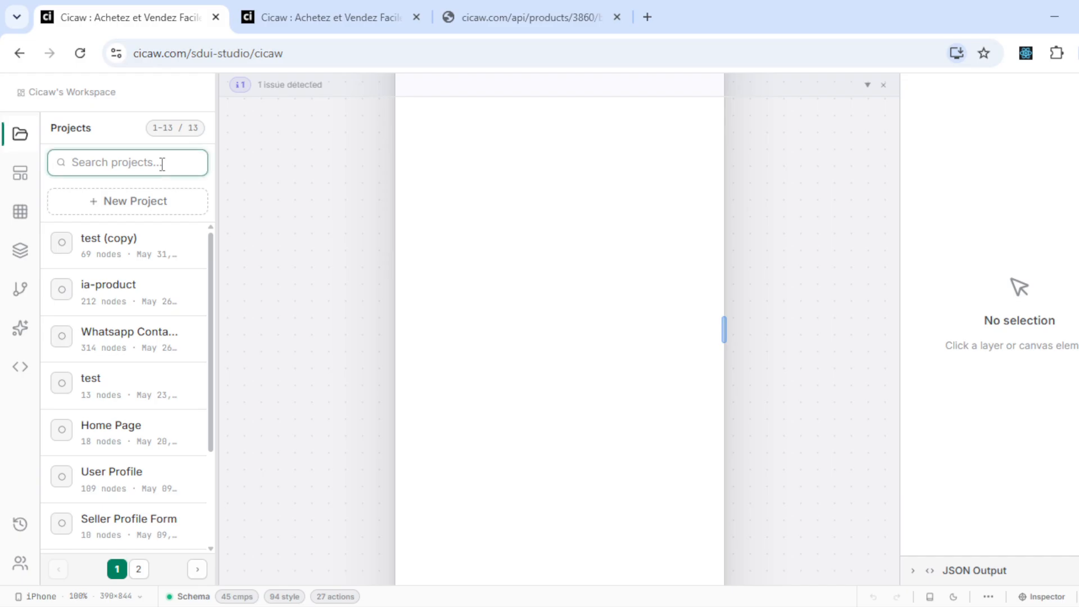
text(pa)
key(ctrl+a)
text(home)
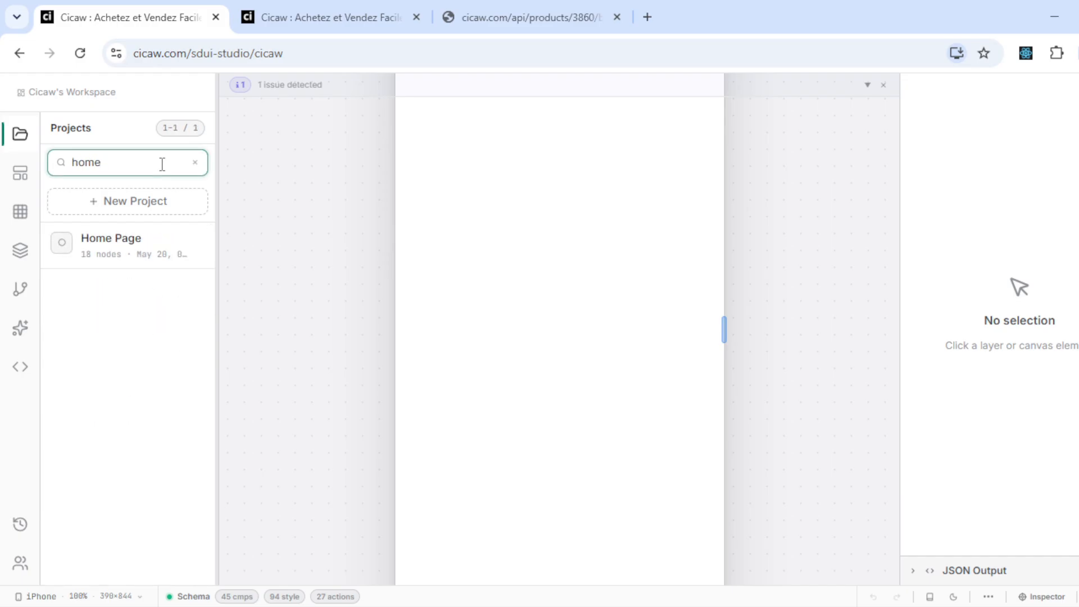
click(120, 249)
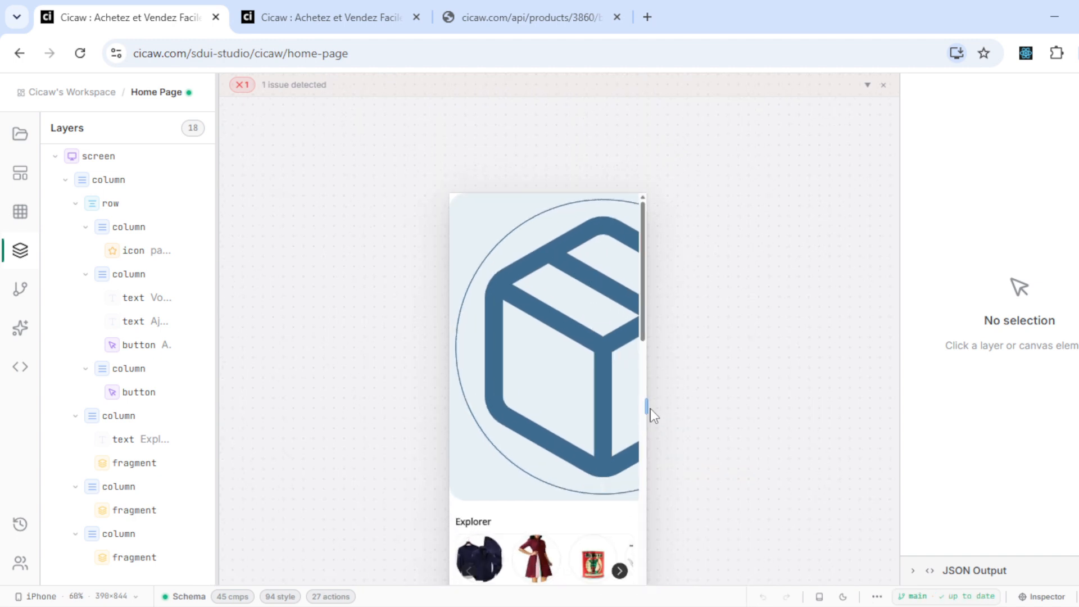
- Select the large package icon and set its size to 10
scroll(646, 408, down, 6)
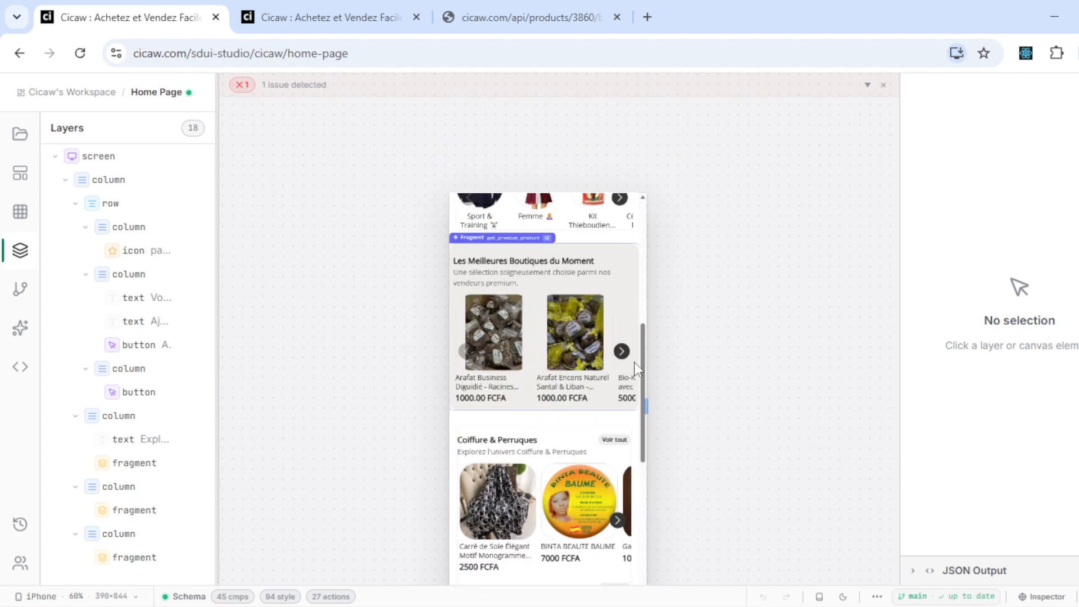
drag(642, 364, 636, 204)
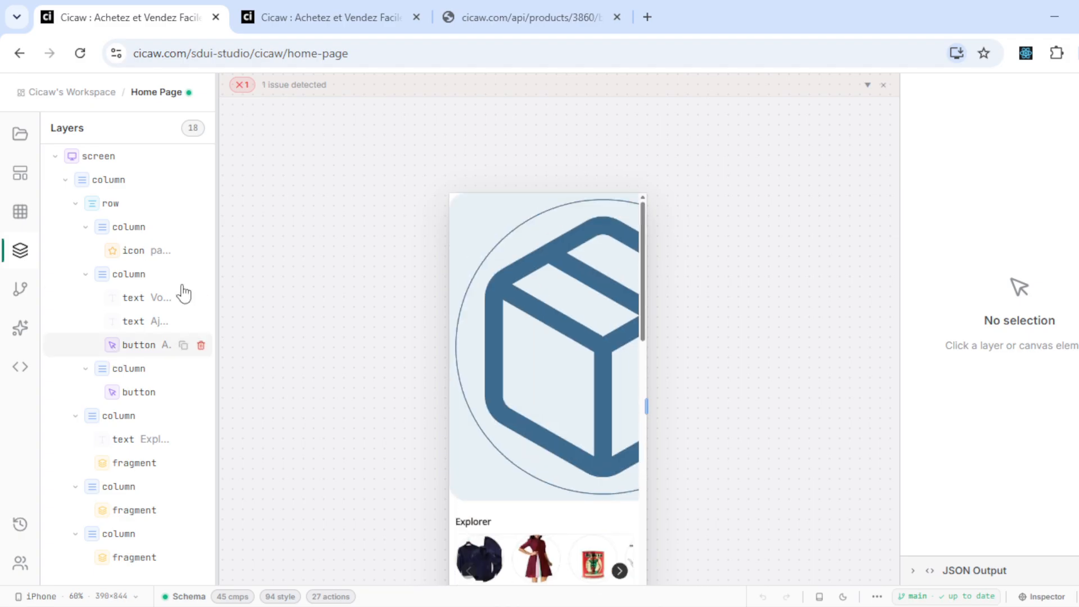
click(629, 406)
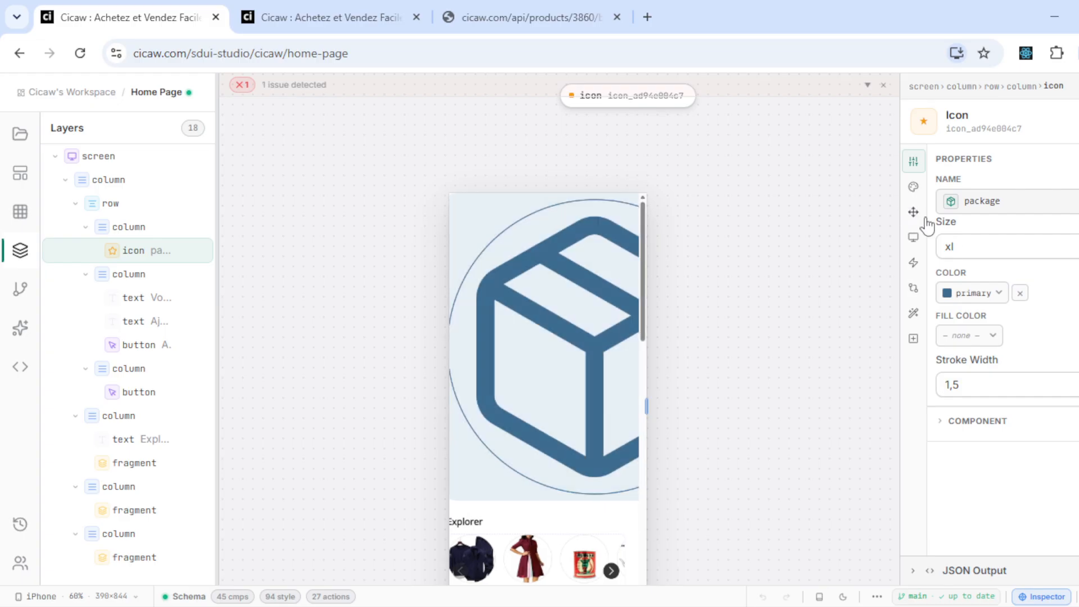
click(953, 249)
scroll(976, 385, down, 18)
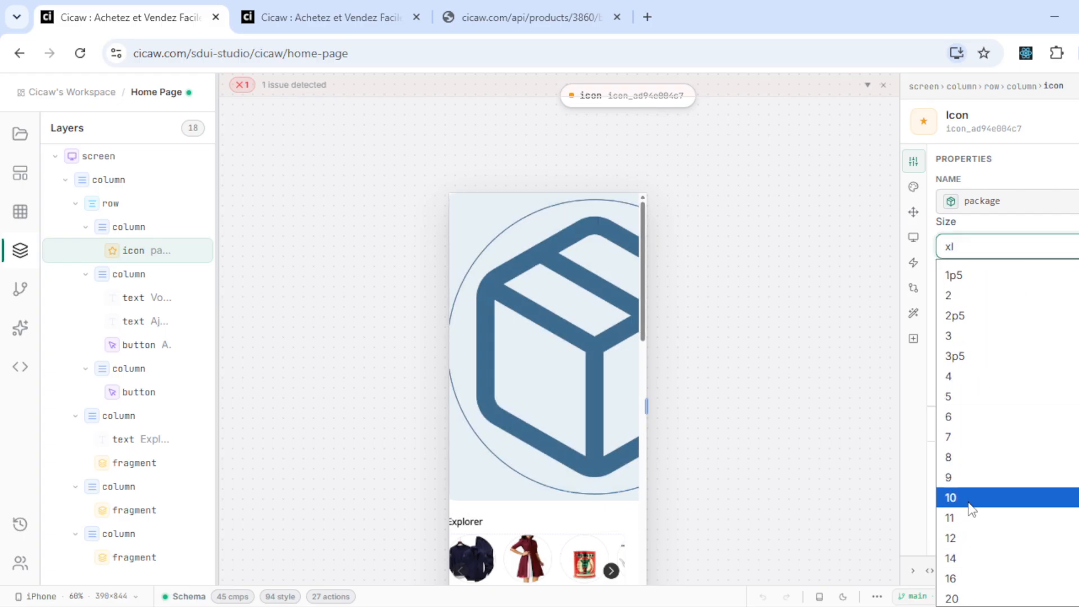
click(972, 509)
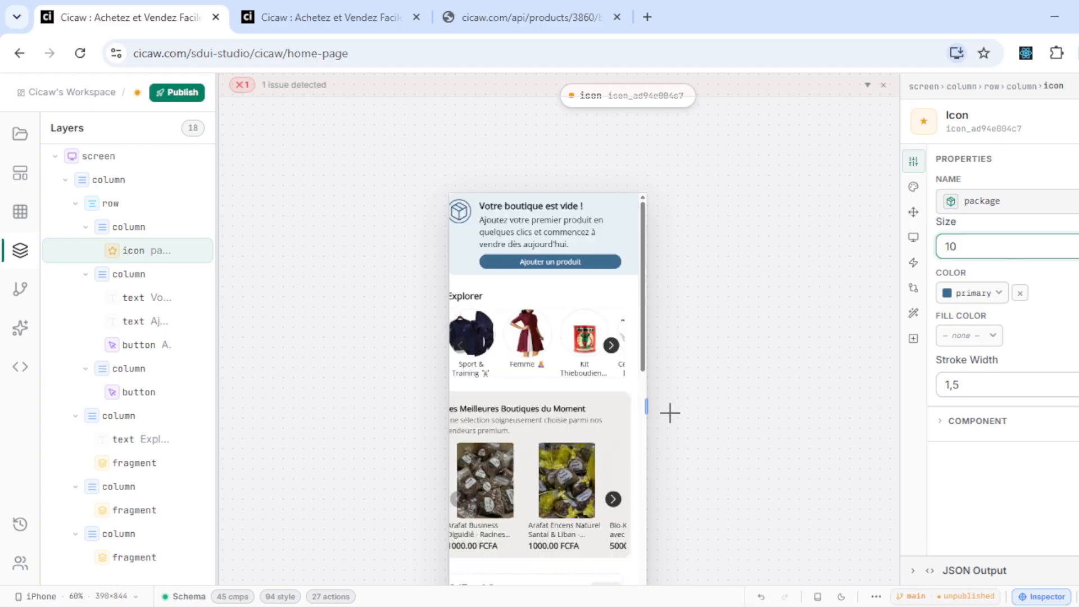
- Publish the Home Page to production, resizing the preview frame to 600 then 508 wide
drag(645, 404, 751, 403)
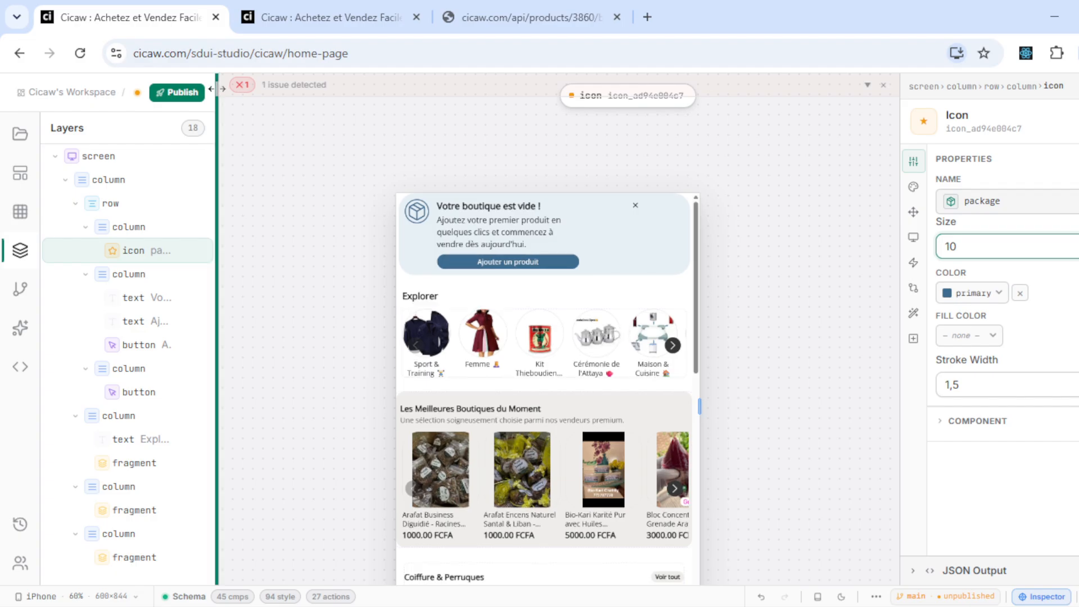
click(197, 92)
key(ctrl+Return)
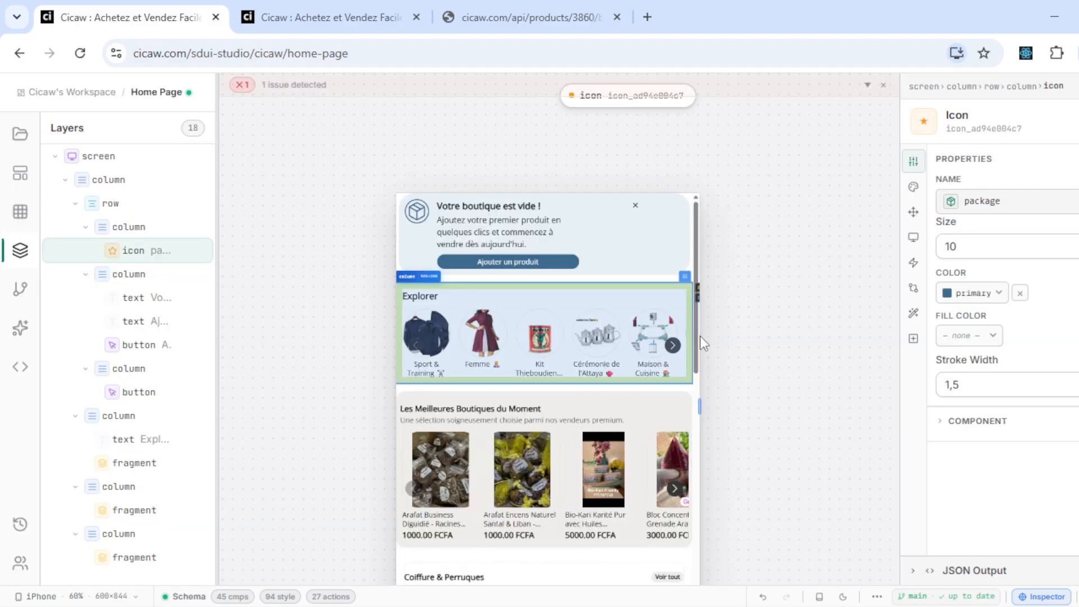
drag(698, 418, 676, 418)
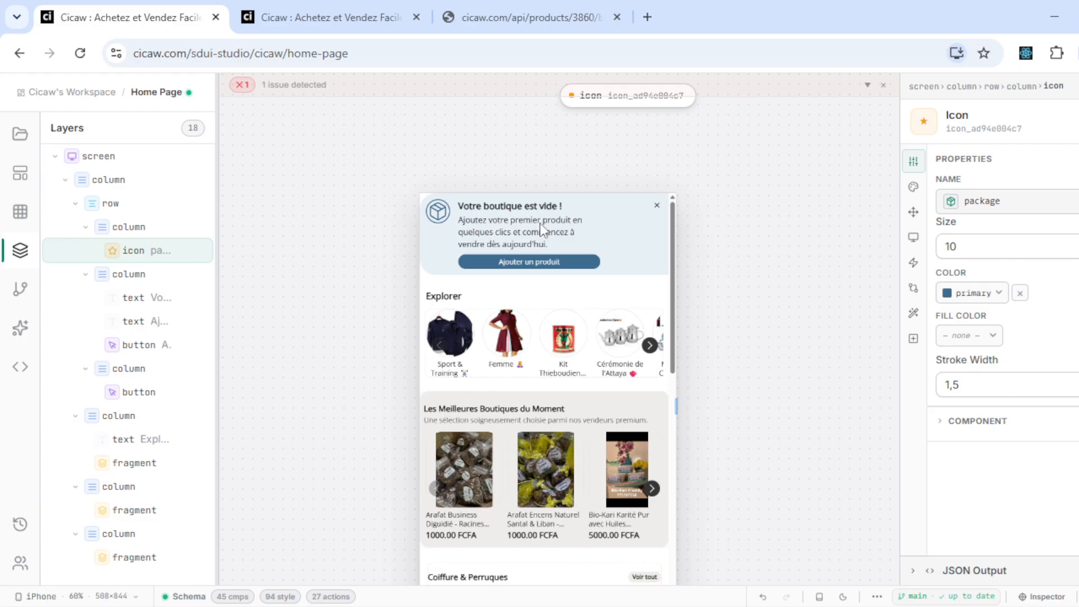
- Scroll through the live cicaw.com home page, then return to the Home Page editor
click(298, 8)
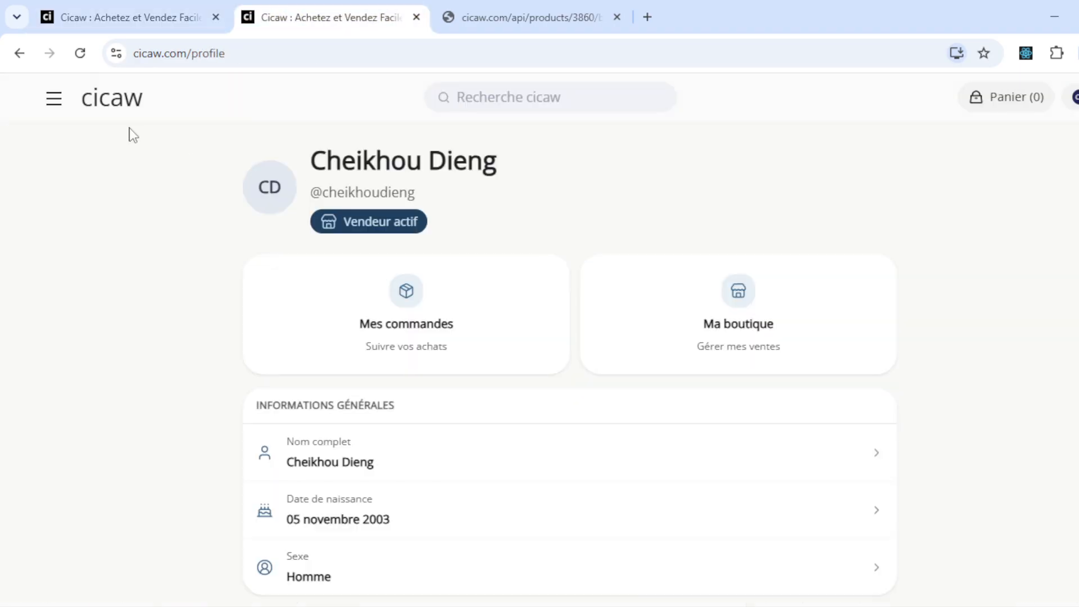
click(107, 104)
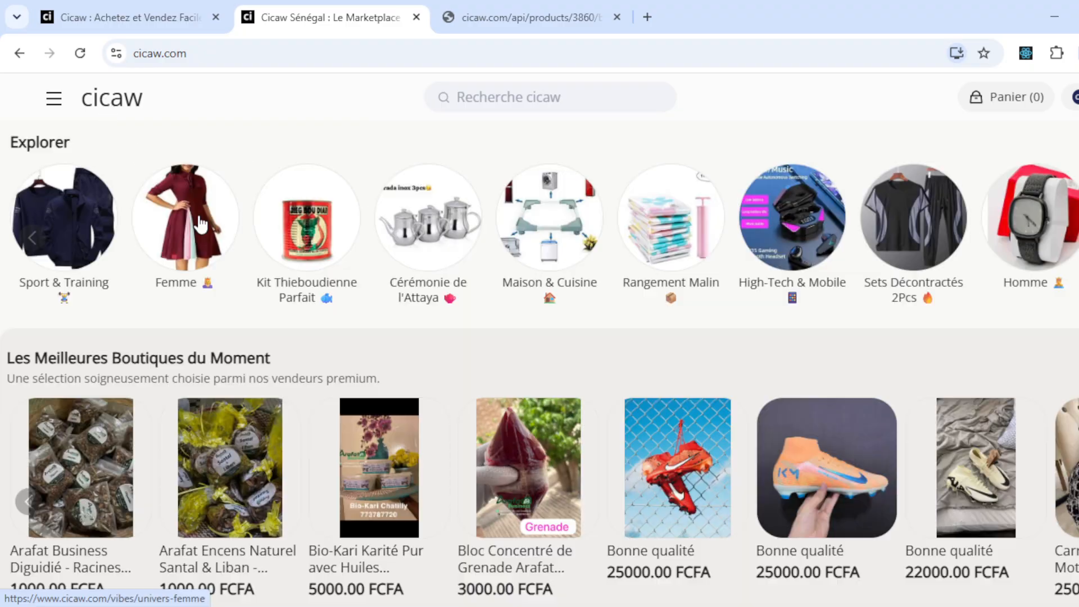
scroll(344, 284, down, 7)
scroll(344, 284, up, 7)
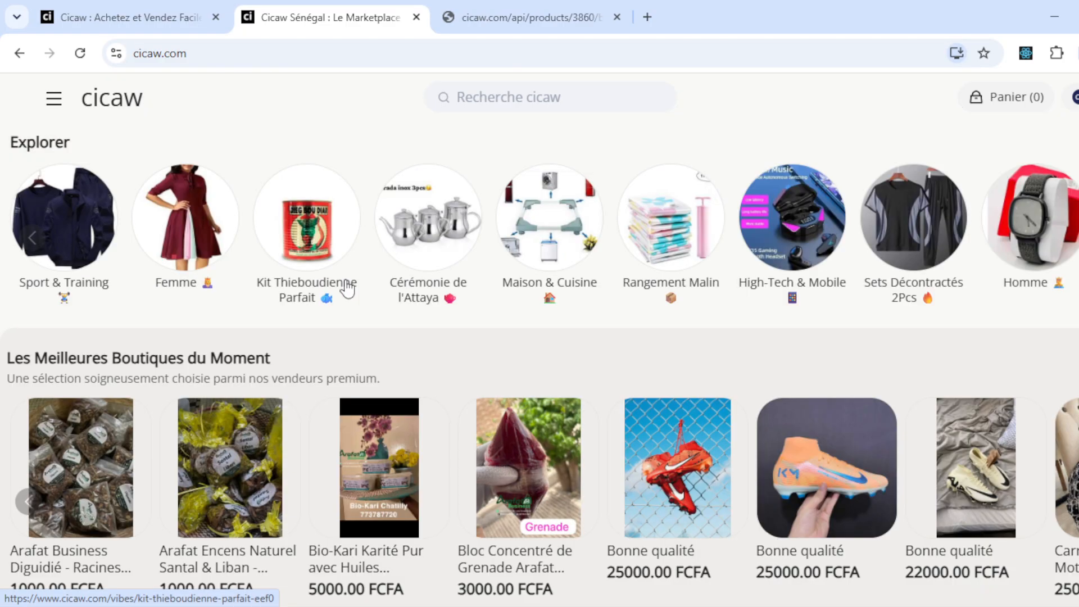
scroll(281, 149, down, 1)
scroll(279, 154, up, 1)
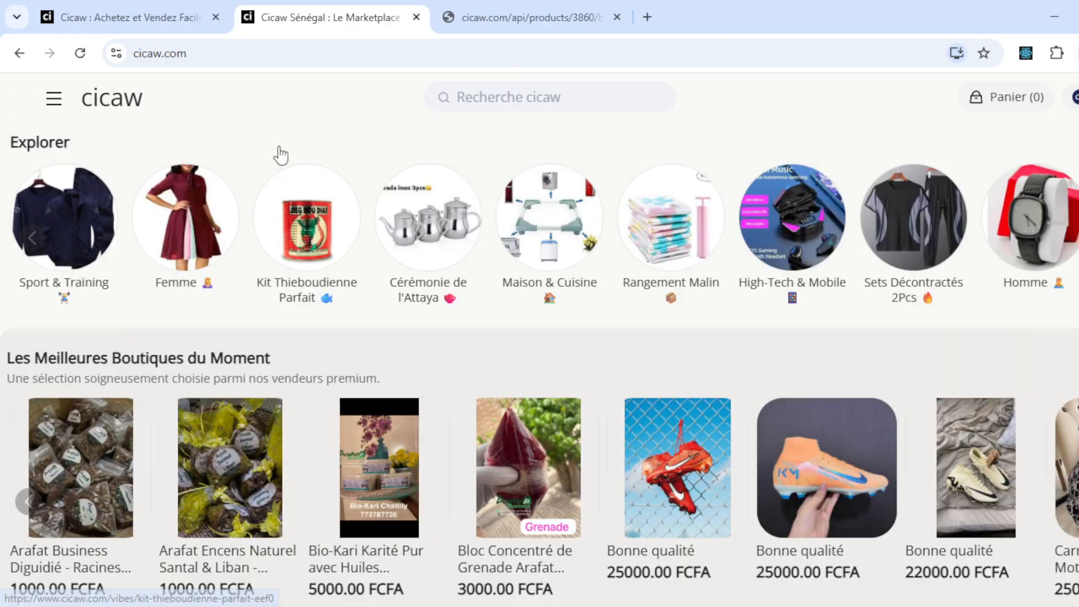
click(126, 1)
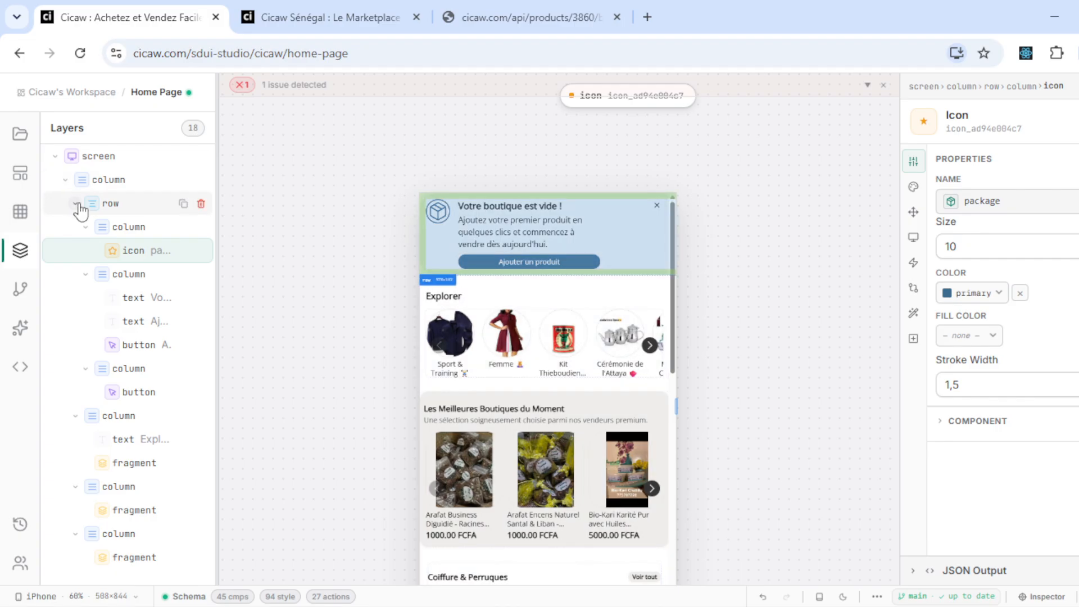
- Select and collapse the empty-shop banner row, then show its display conditions
click(94, 216)
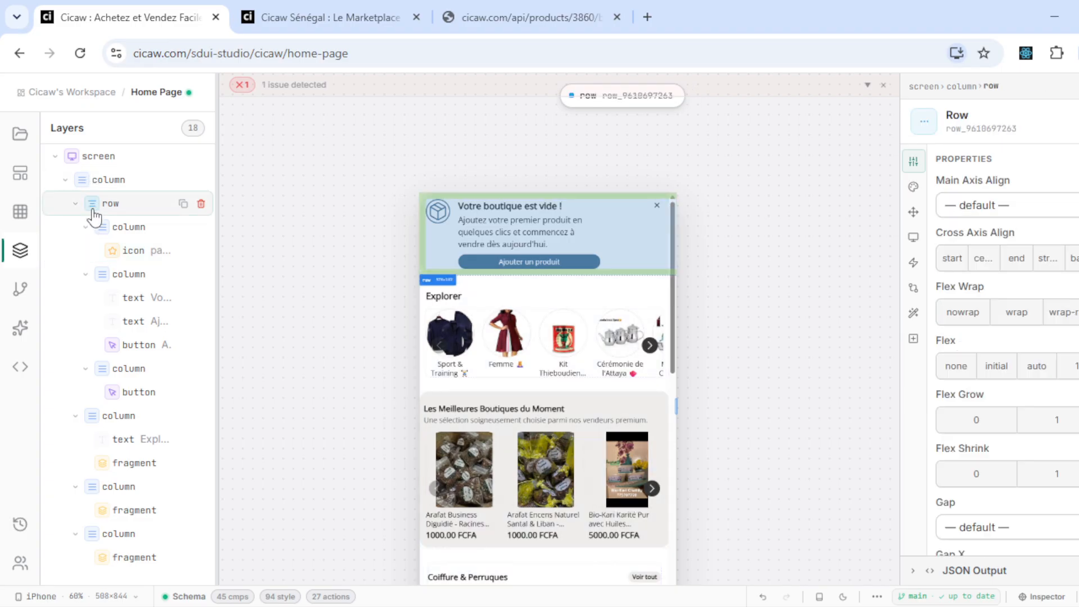
click(76, 206)
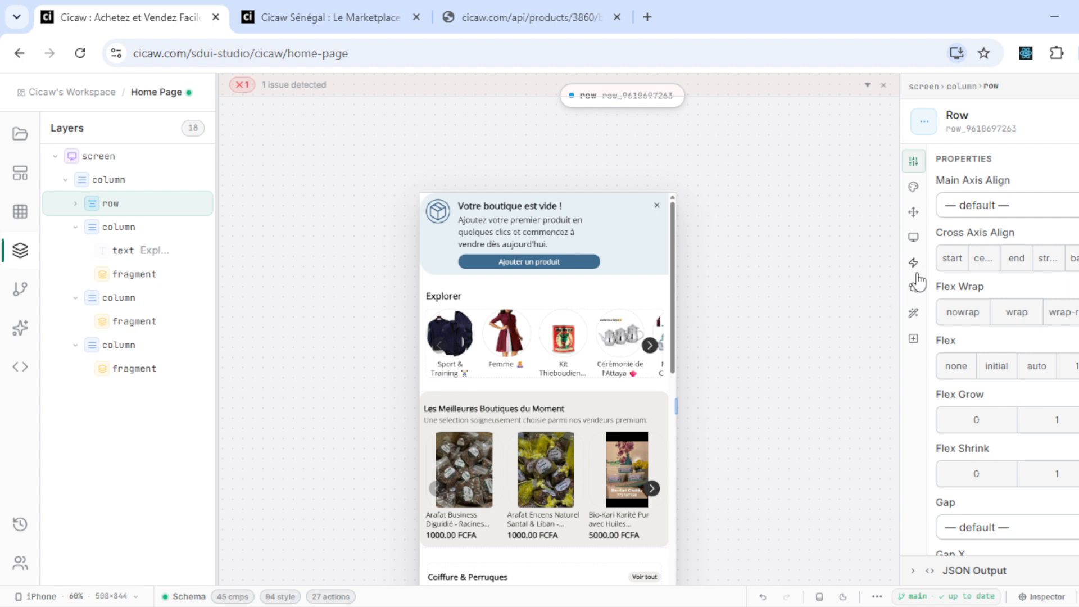
click(914, 290)
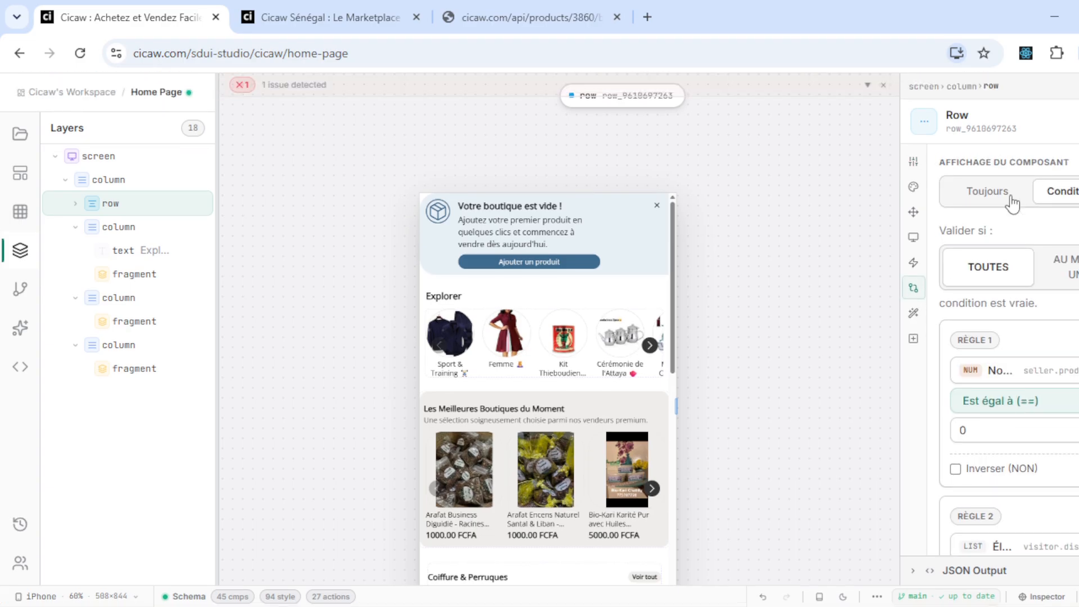
click(997, 371)
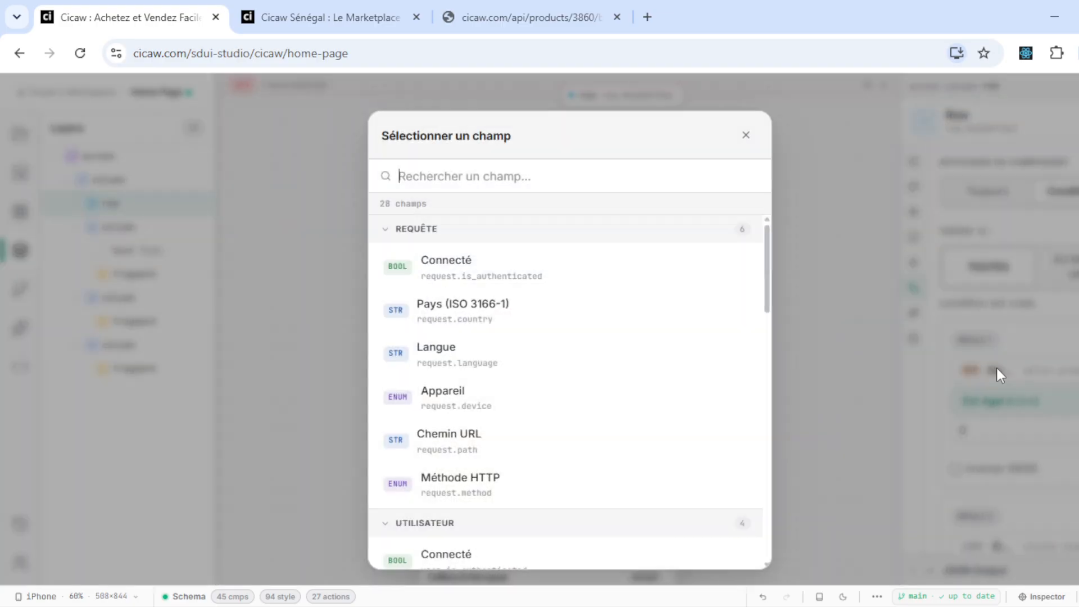
scroll(490, 368, down, 15)
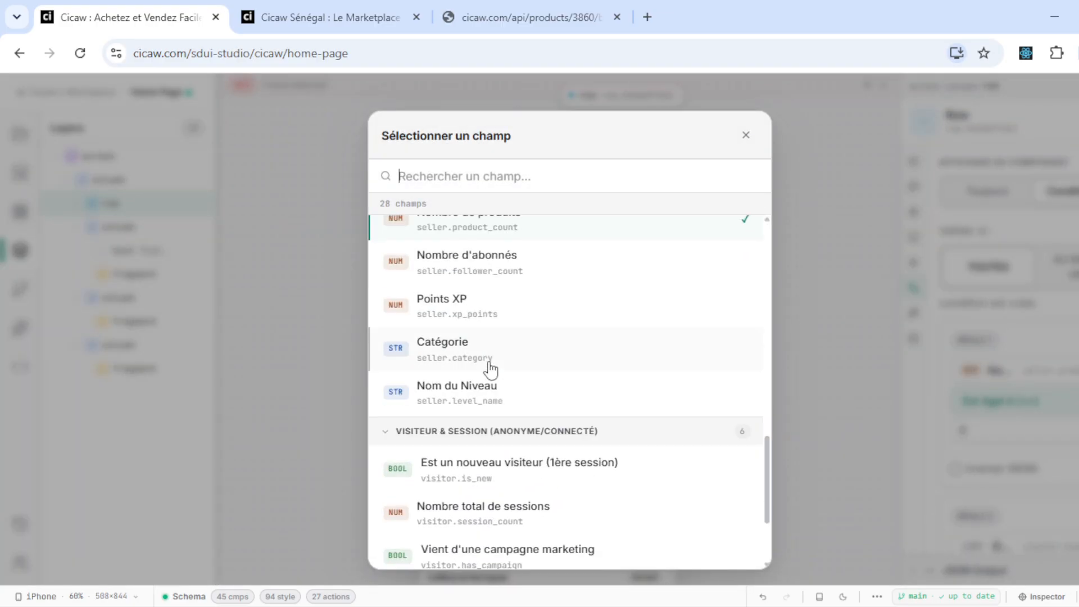
scroll(483, 357, up, 1)
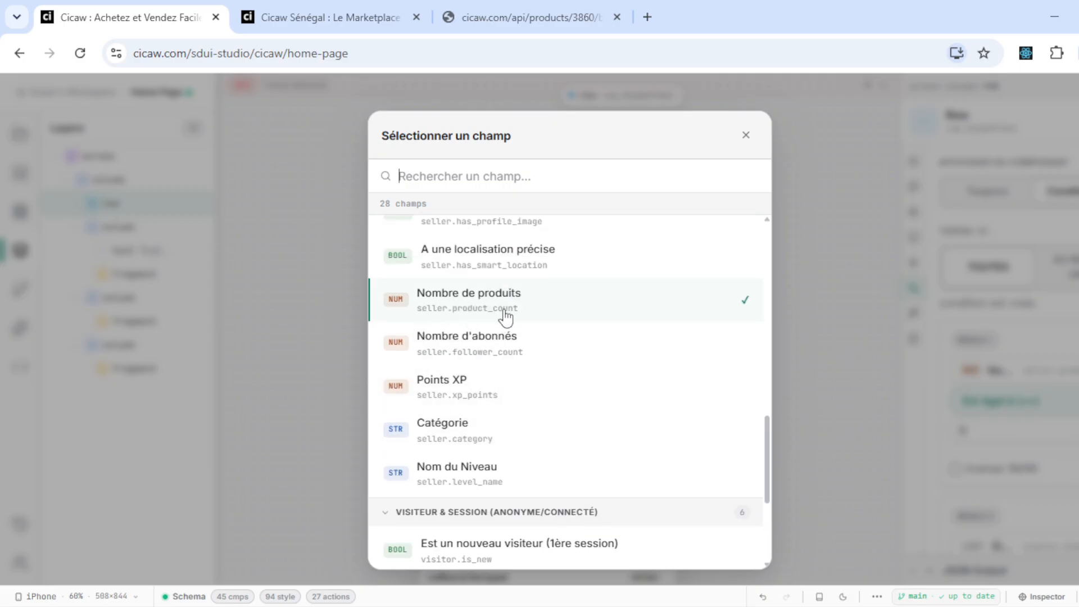
click(844, 425)
click(999, 434)
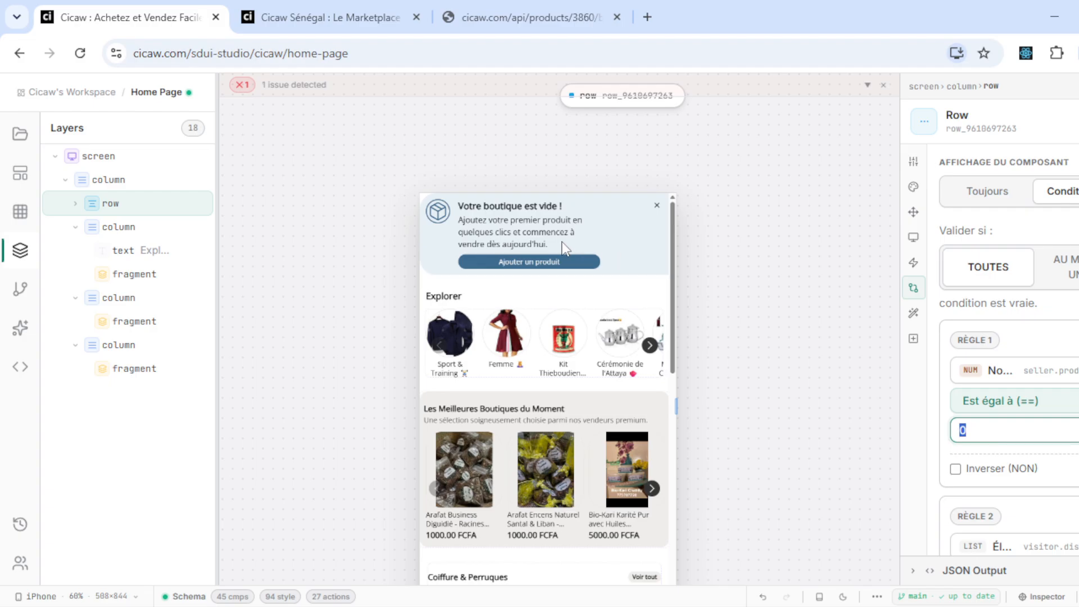
click(1071, 515)
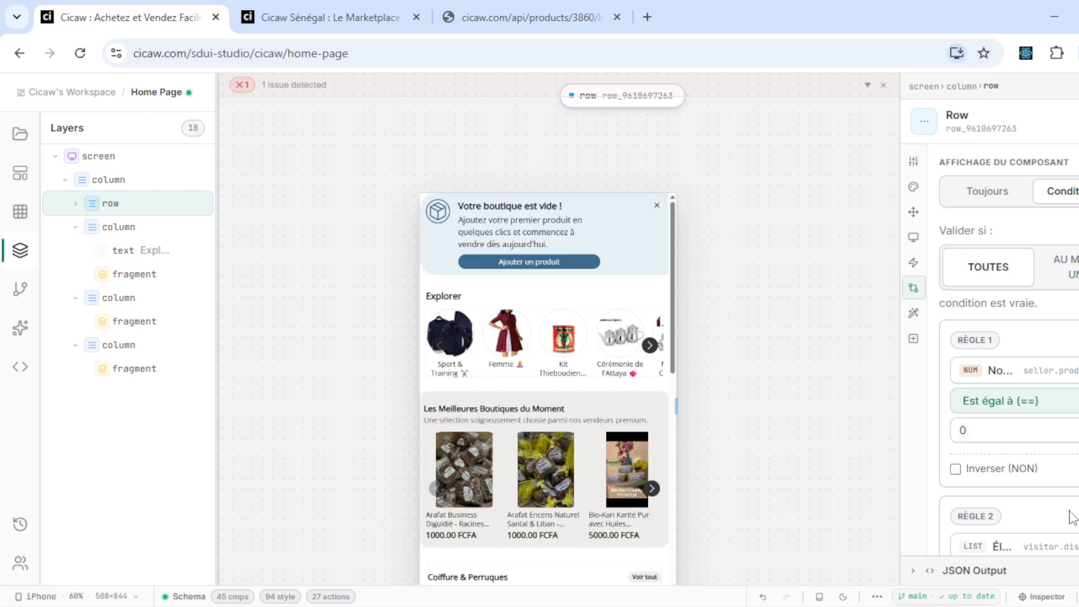
key(Tab)
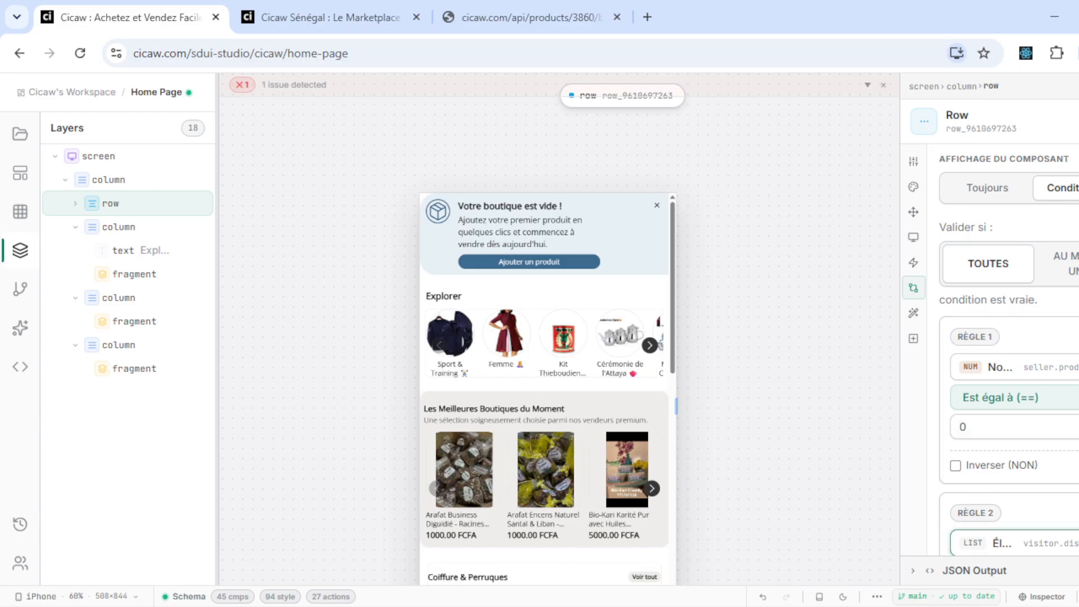
click(976, 366)
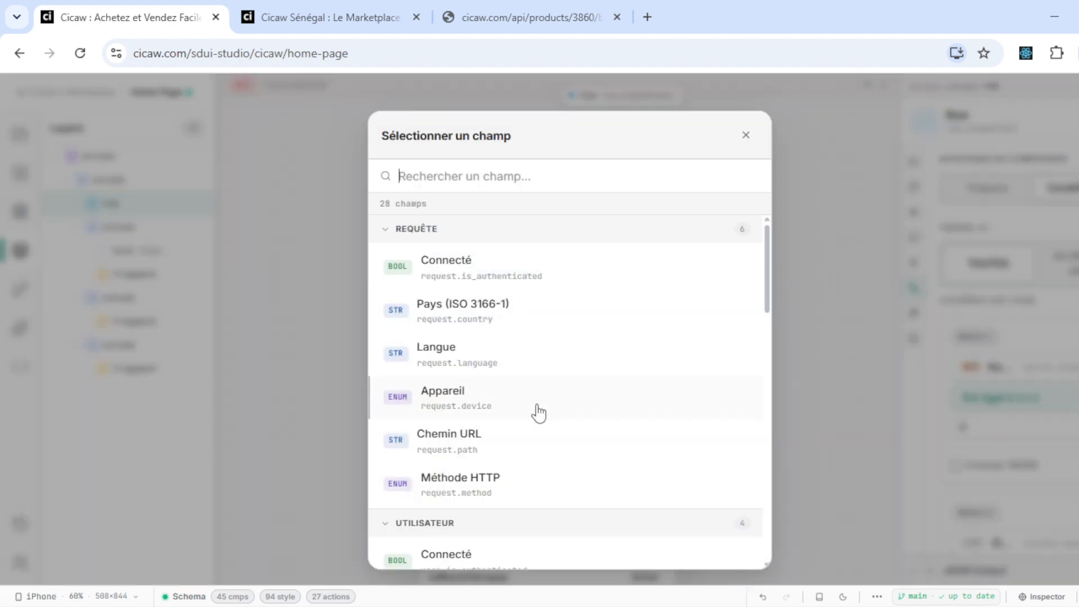
scroll(538, 413, down, 2)
scroll(538, 412, down, 2)
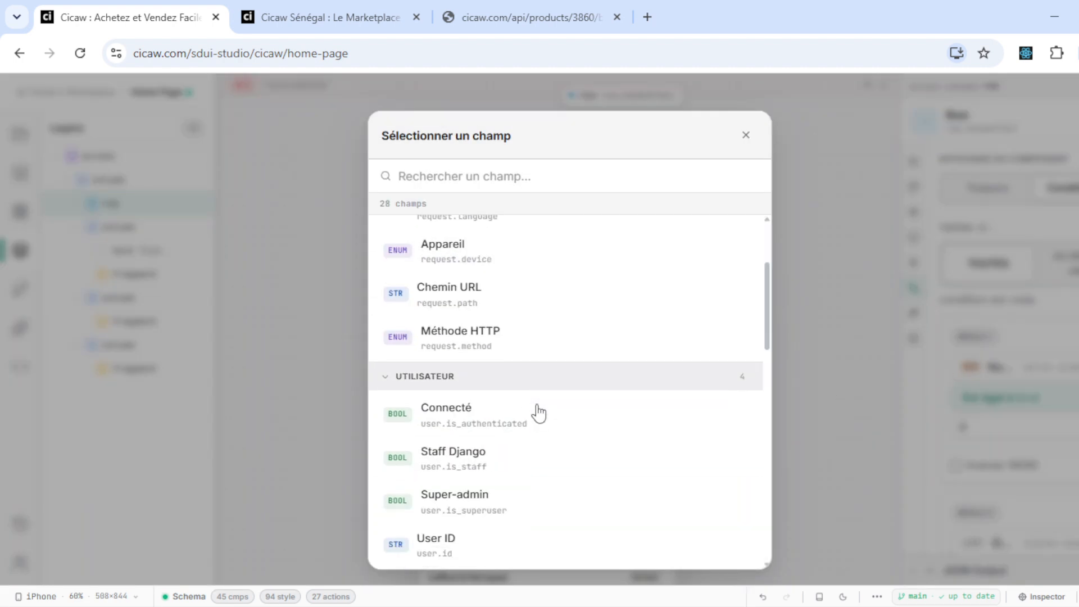
scroll(538, 412, down, 2)
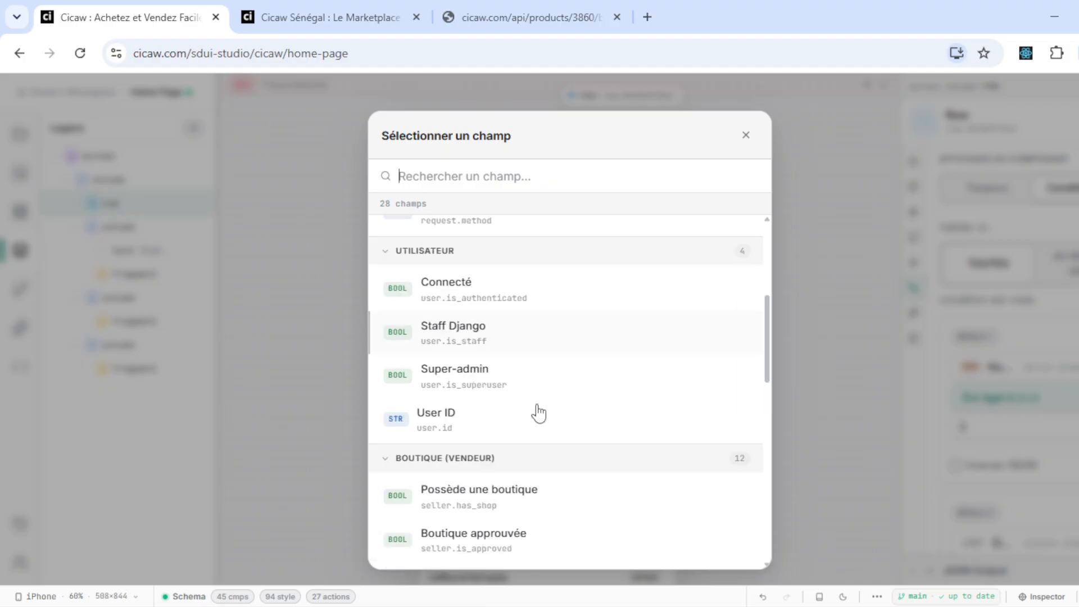
scroll(538, 412, down, 2)
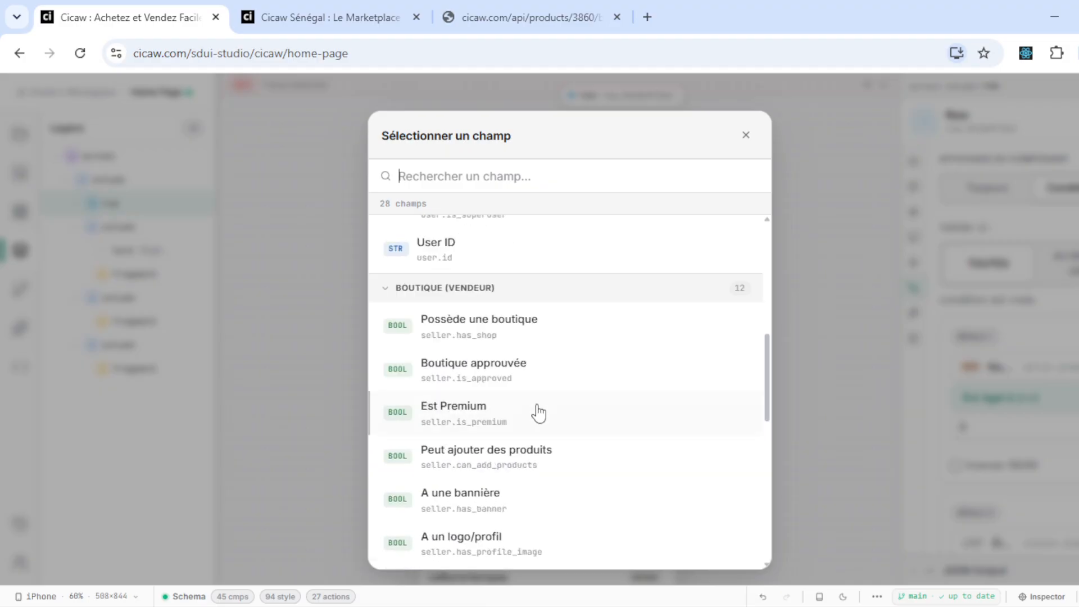
scroll(538, 412, down, 4)
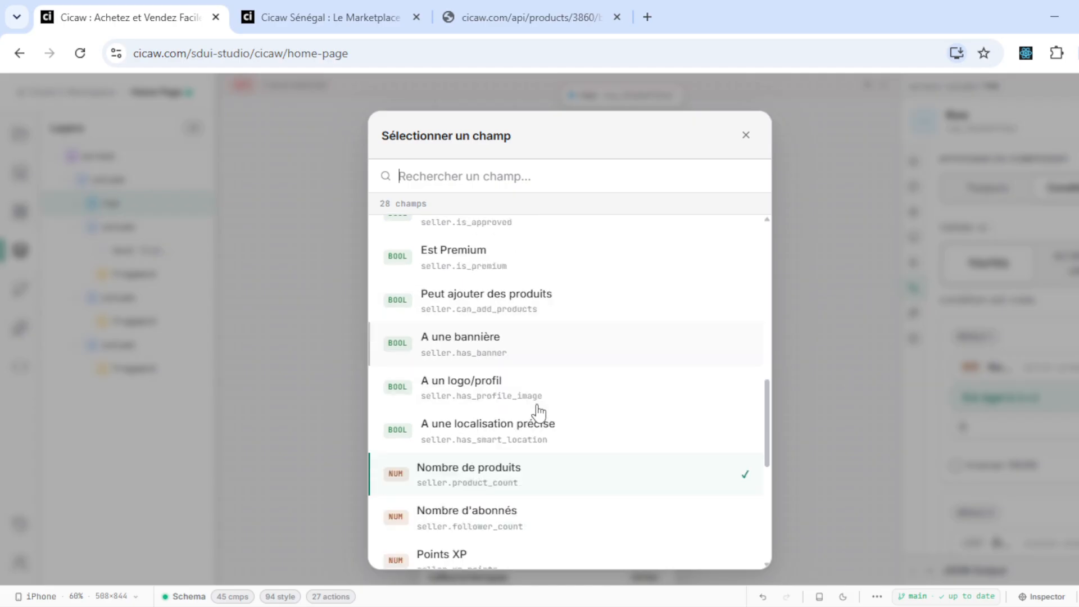
click(275, 357)
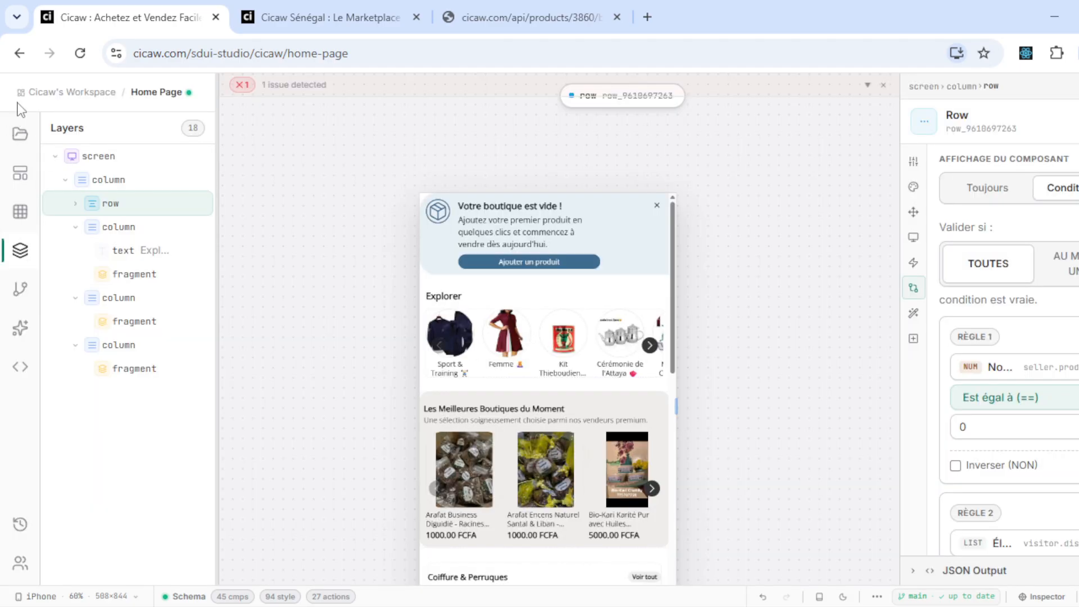
- Find and open the Seller Profile project by searching 'seller profil', then widen its preview to 740 px
click(11, 146)
double_click(117, 167)
text(seller profil)
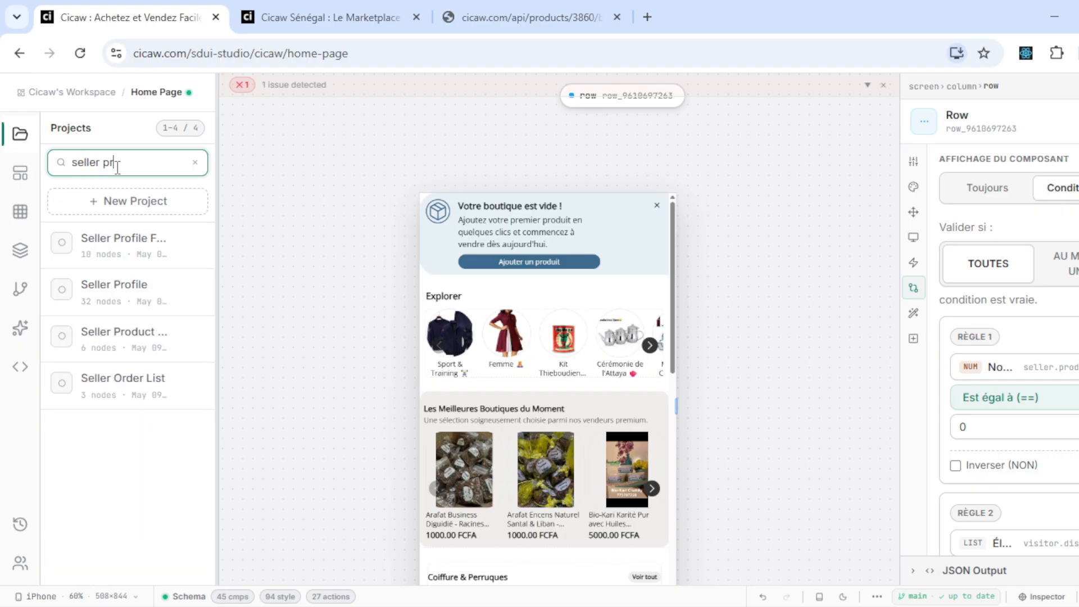
click(113, 288)
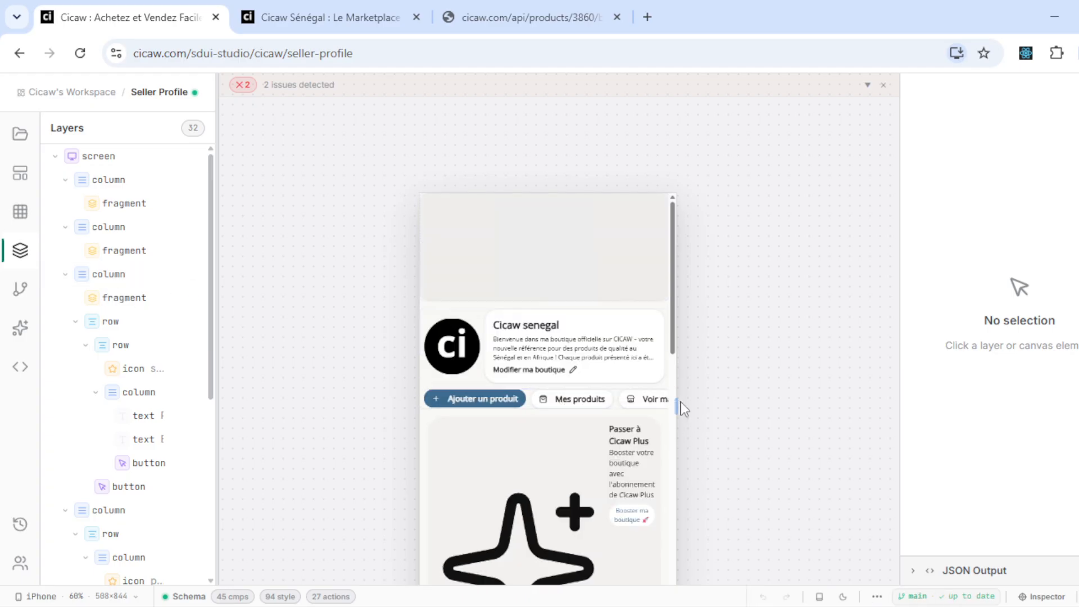
drag(676, 403, 761, 361)
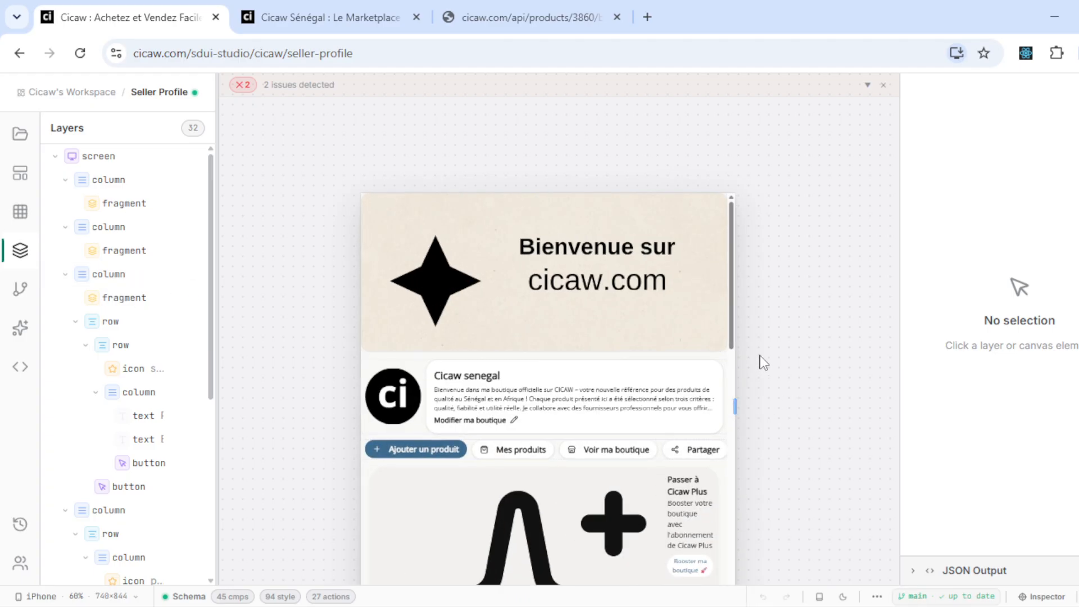
drag(730, 306, 736, 397)
- With the Inspector on, change the Cicaw Plus card's sparkles icon size from xl to 10
click(1037, 596)
click(492, 393)
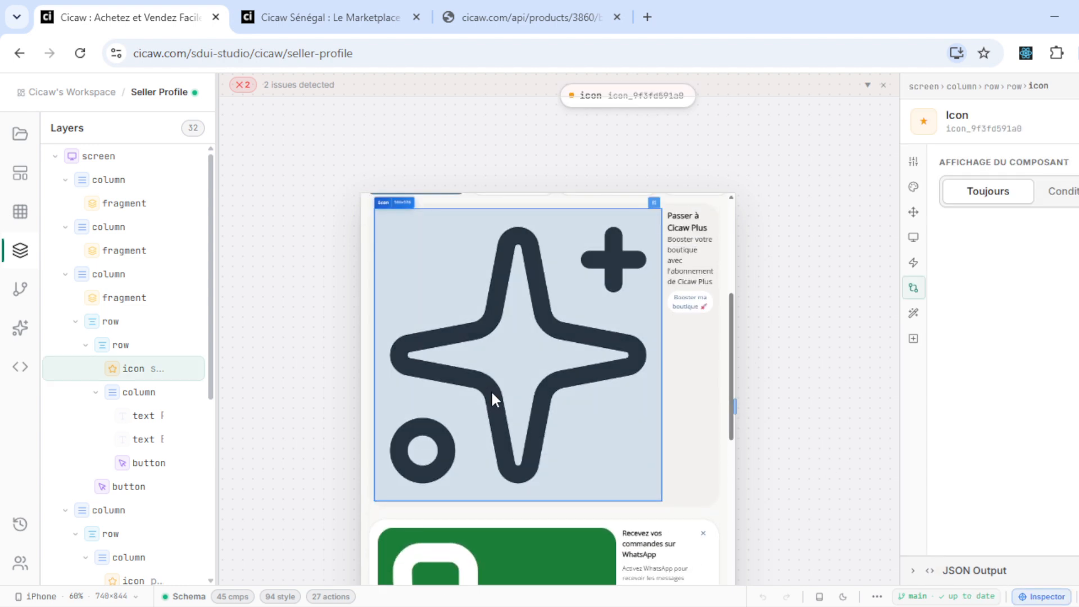
click(914, 165)
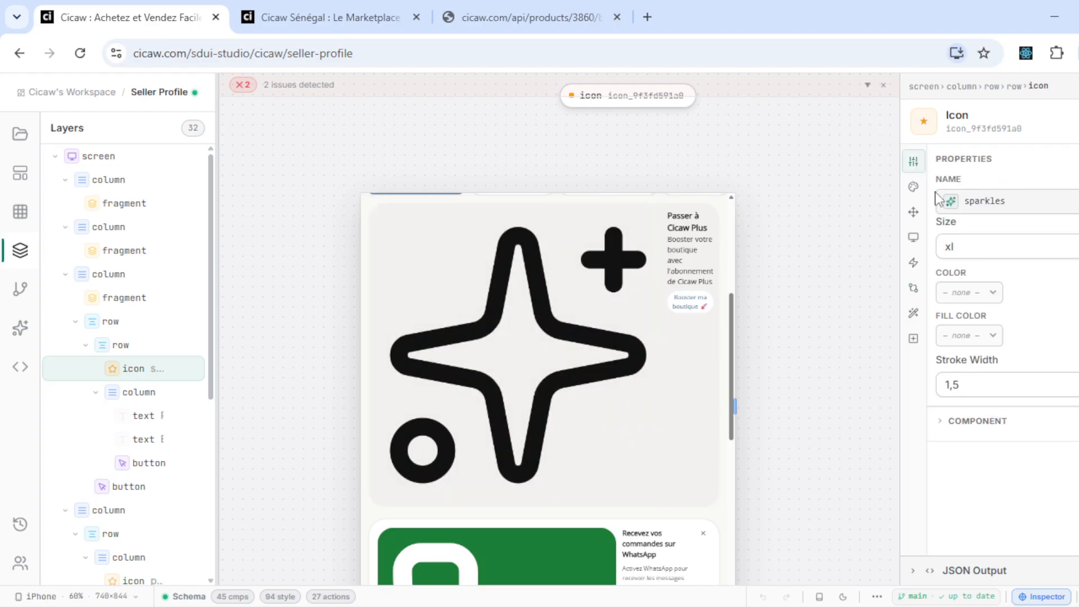
click(977, 248)
scroll(1019, 462, down, 5)
scroll(1006, 449, down, 10)
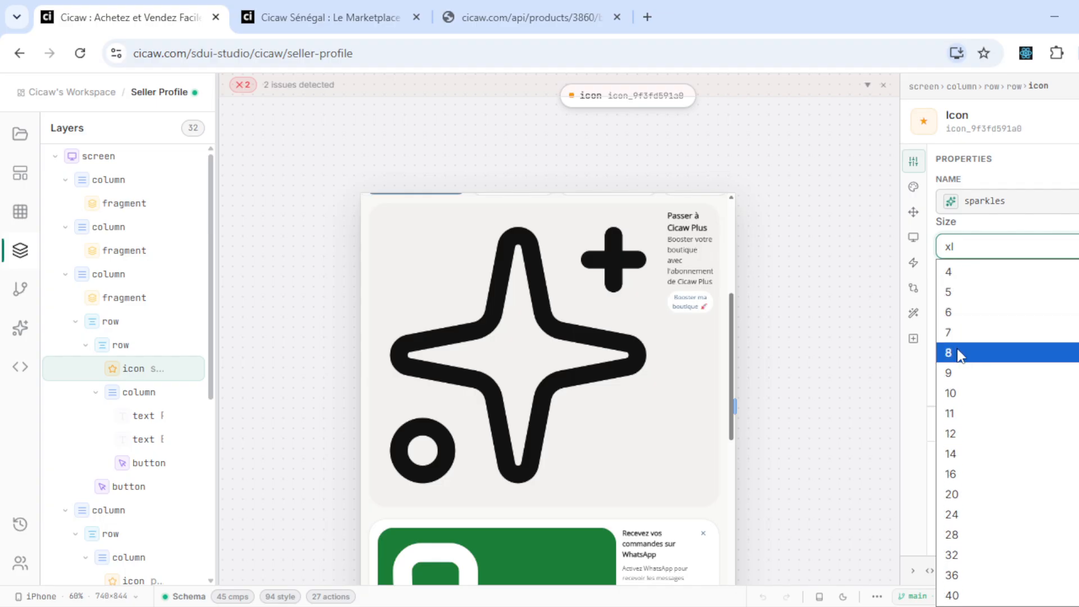
click(957, 391)
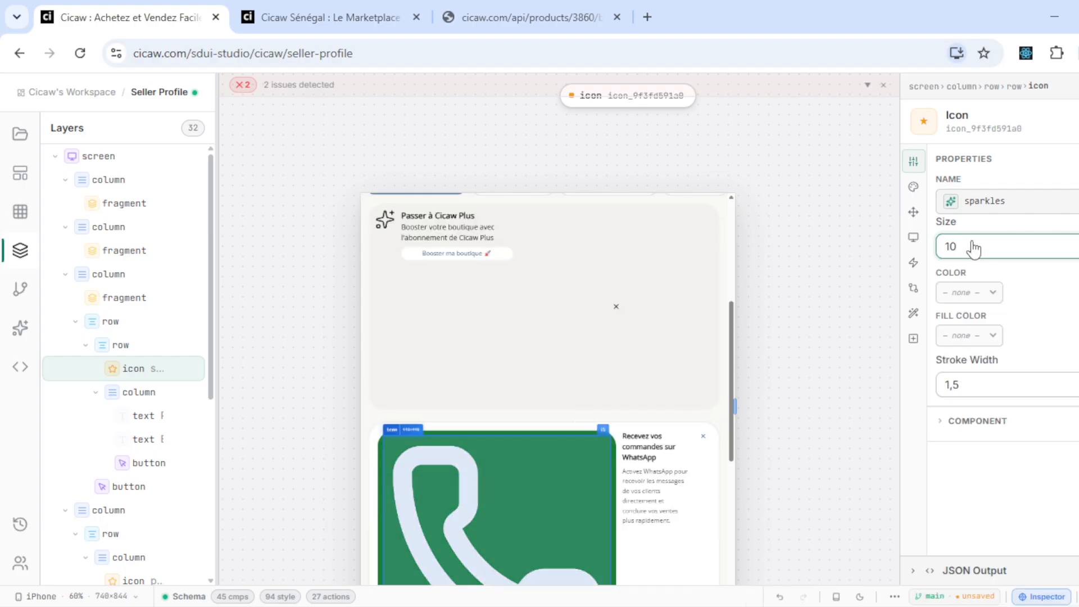
click(983, 247)
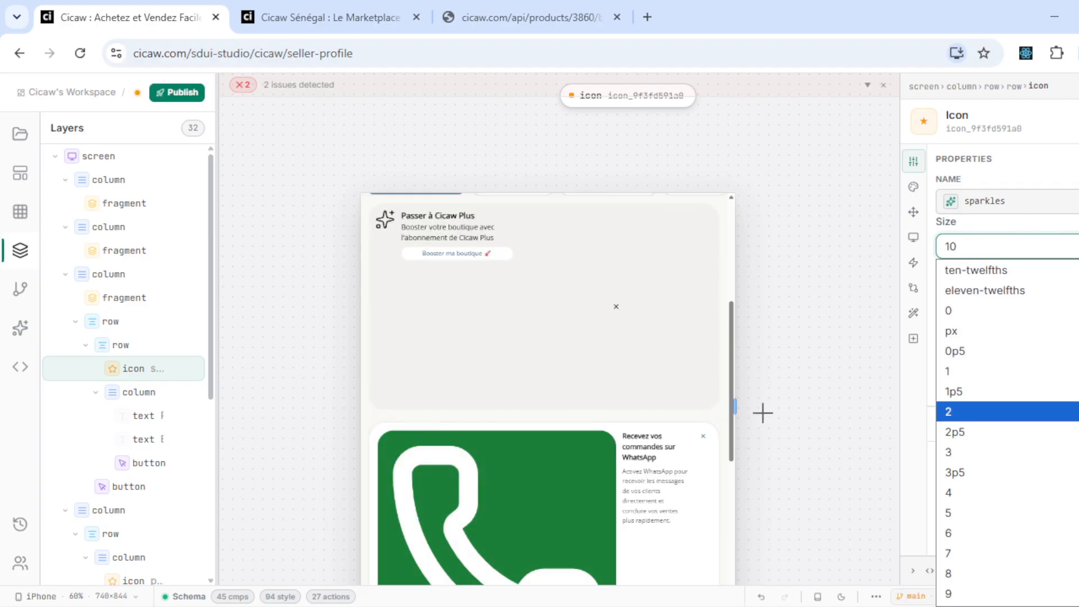
click(839, 317)
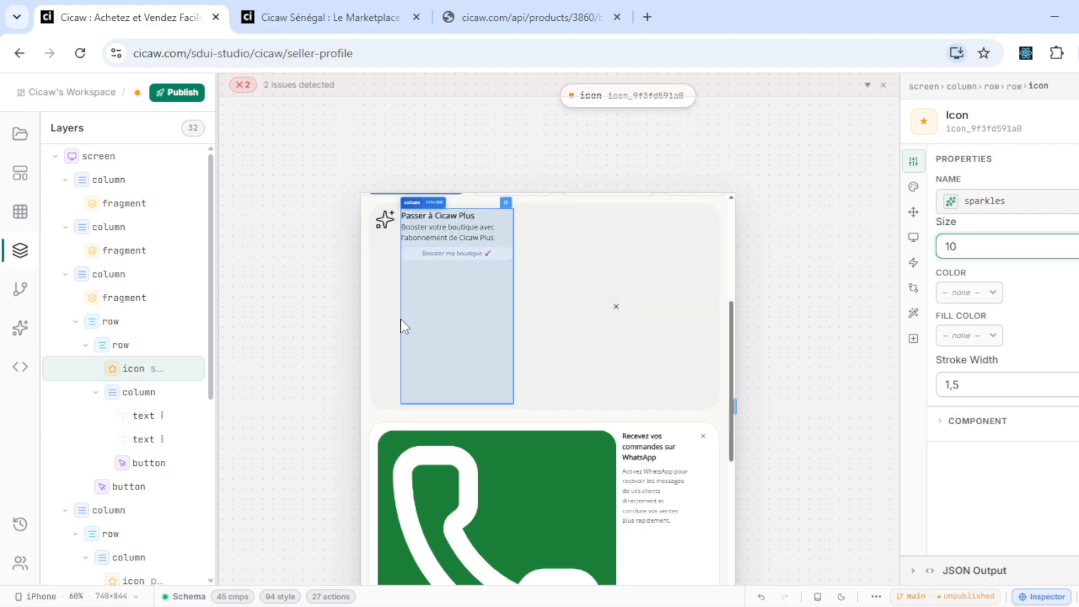
click(381, 325)
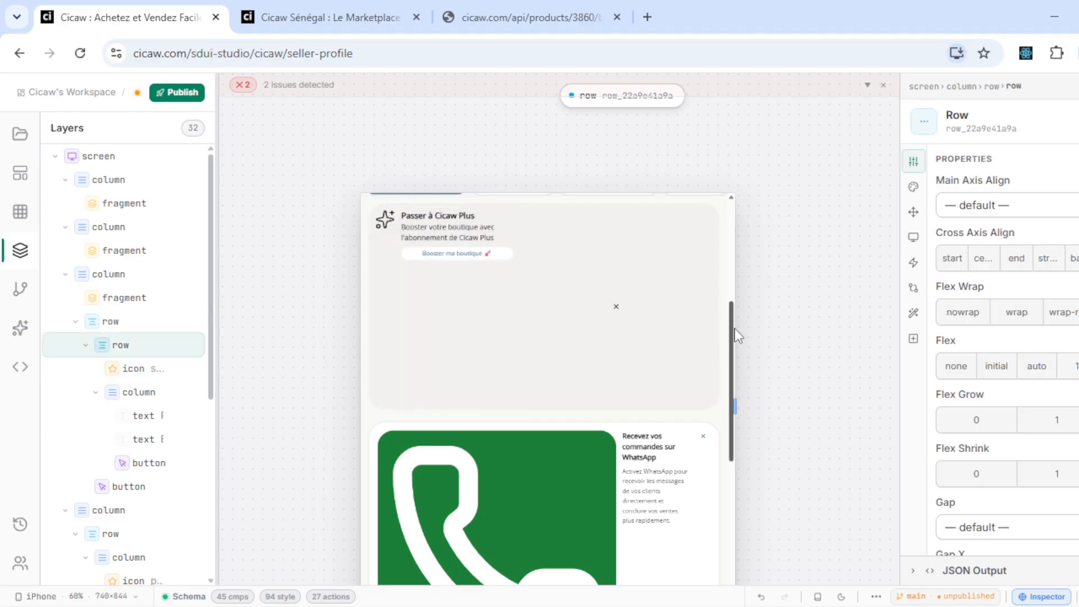
- Select the cicaw_plus_ads_card row and look through its spacing settings
scroll(734, 328, up, 3)
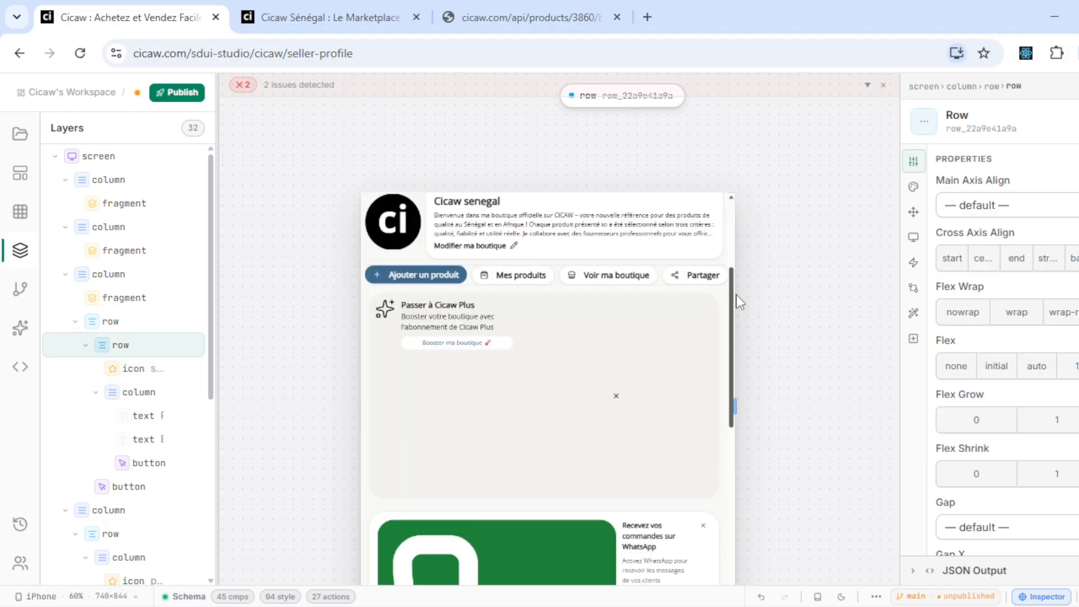
click(120, 330)
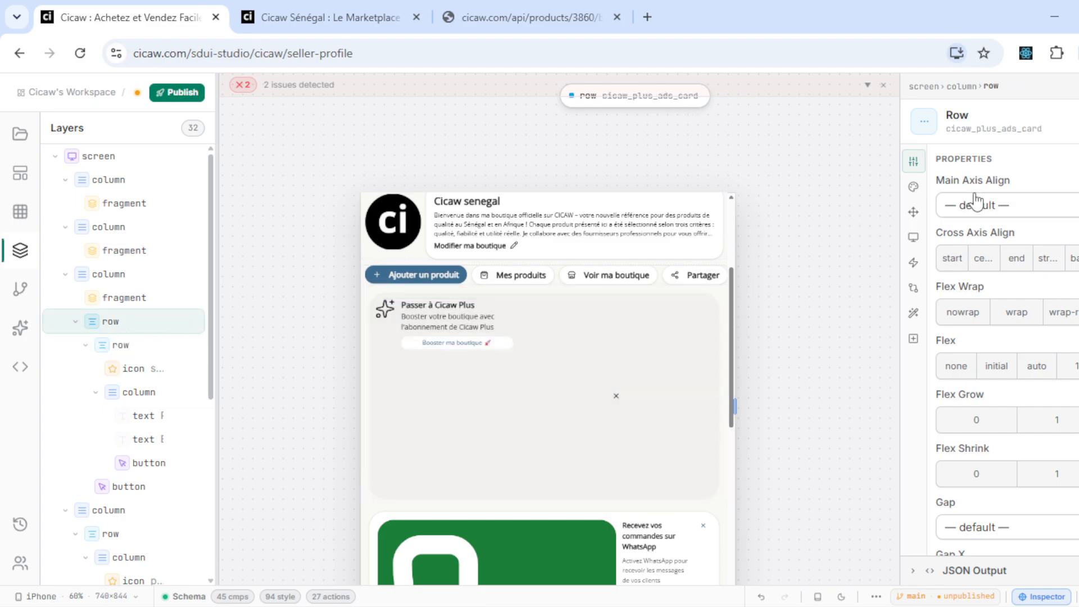
click(133, 349)
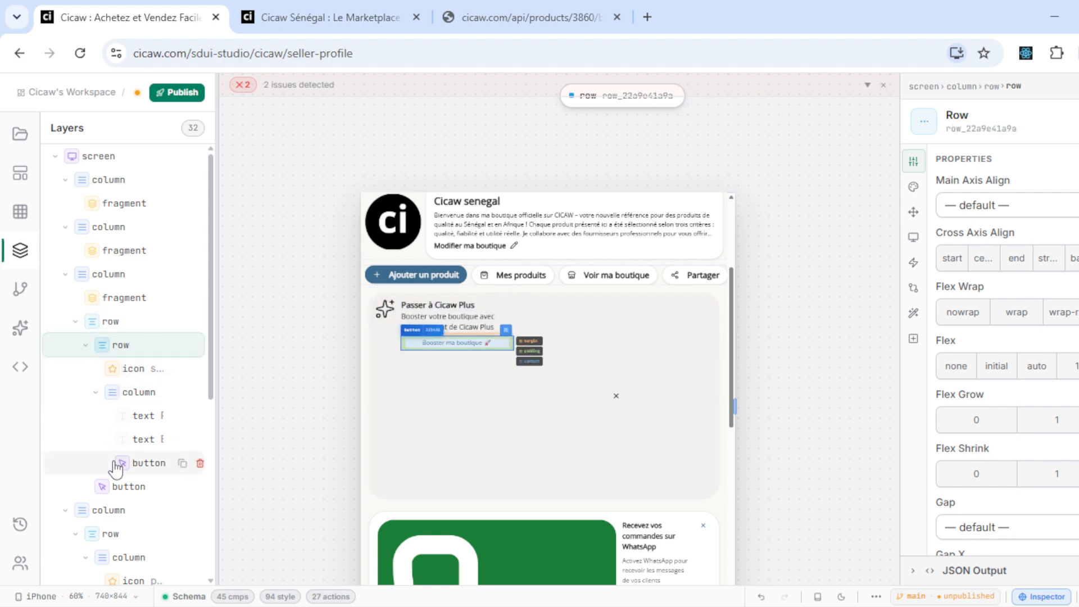
click(116, 321)
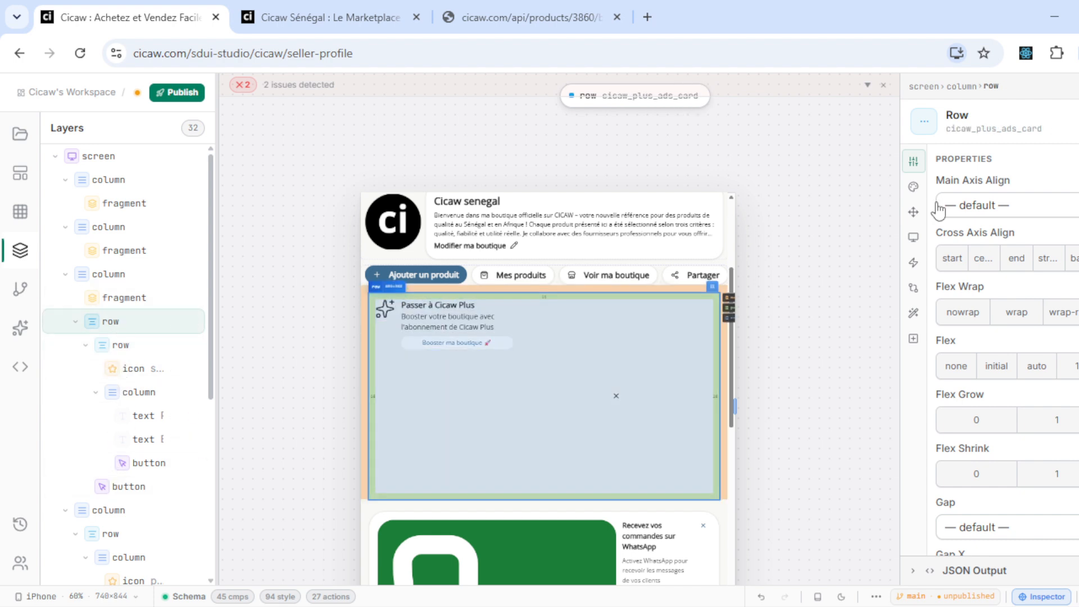
click(914, 212)
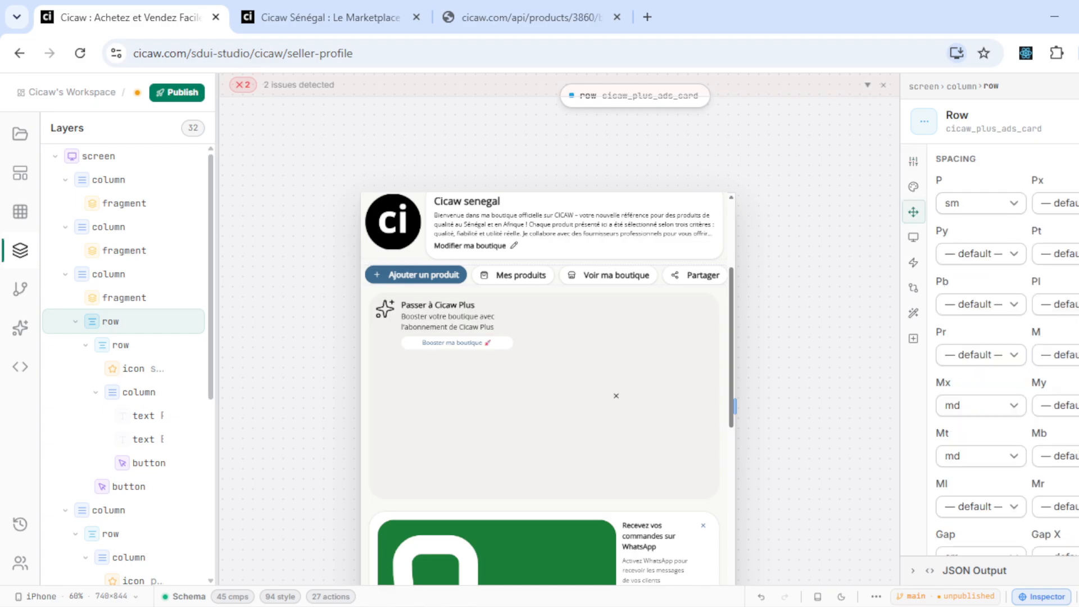
scroll(1067, 354, down, 2)
scroll(1067, 354, up, 2)
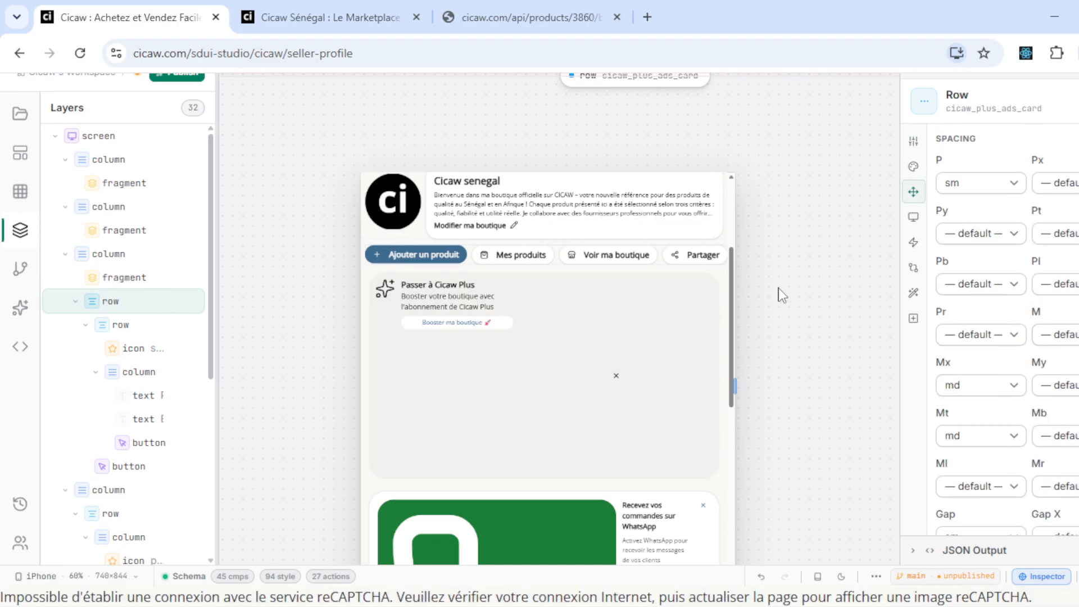
scroll(777, 294, up, 1)
- Set the card row's Sizing height to fit, after briefly trying sm
click(912, 187)
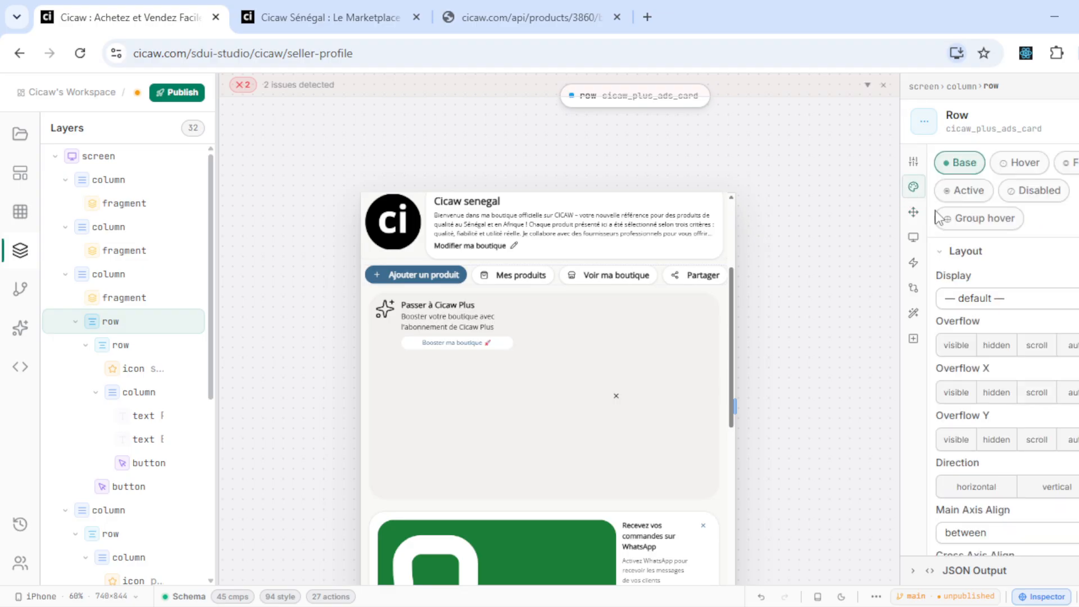
scroll(1020, 343, down, 8)
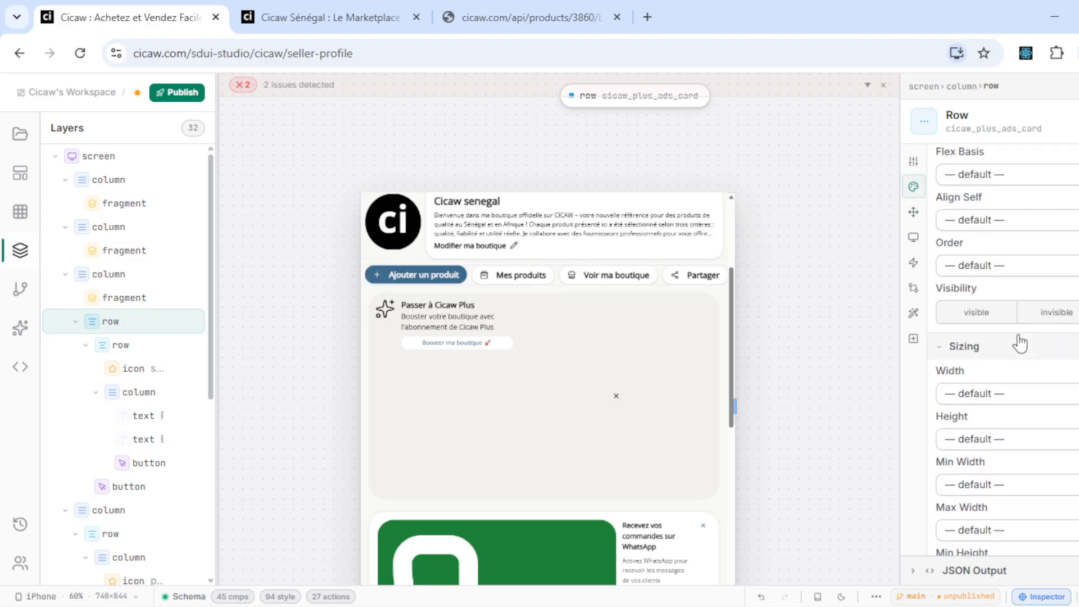
scroll(1020, 343, down, 1)
click(1017, 324)
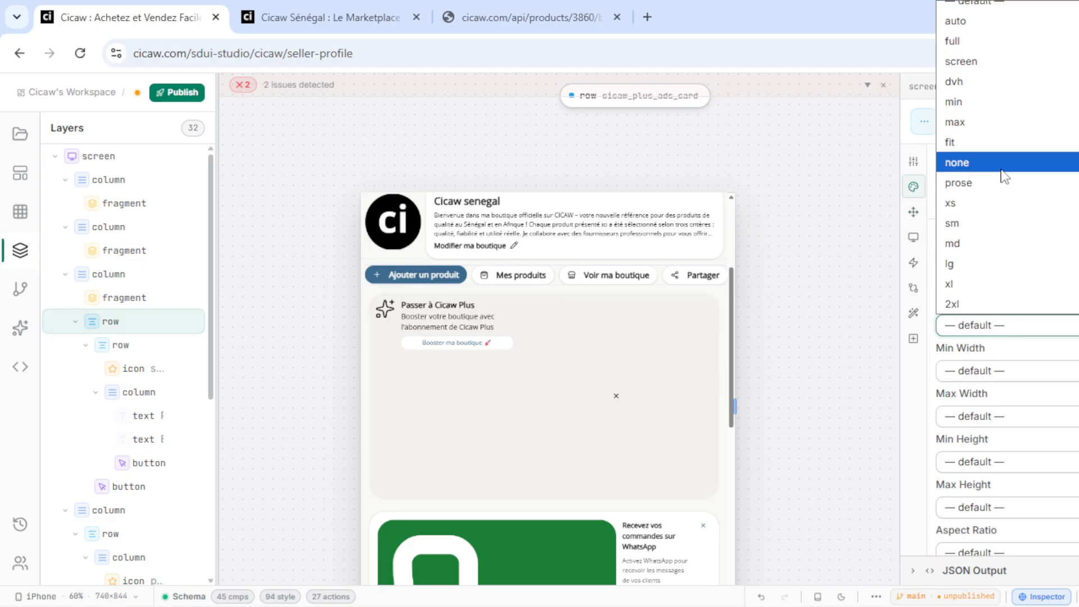
click(982, 223)
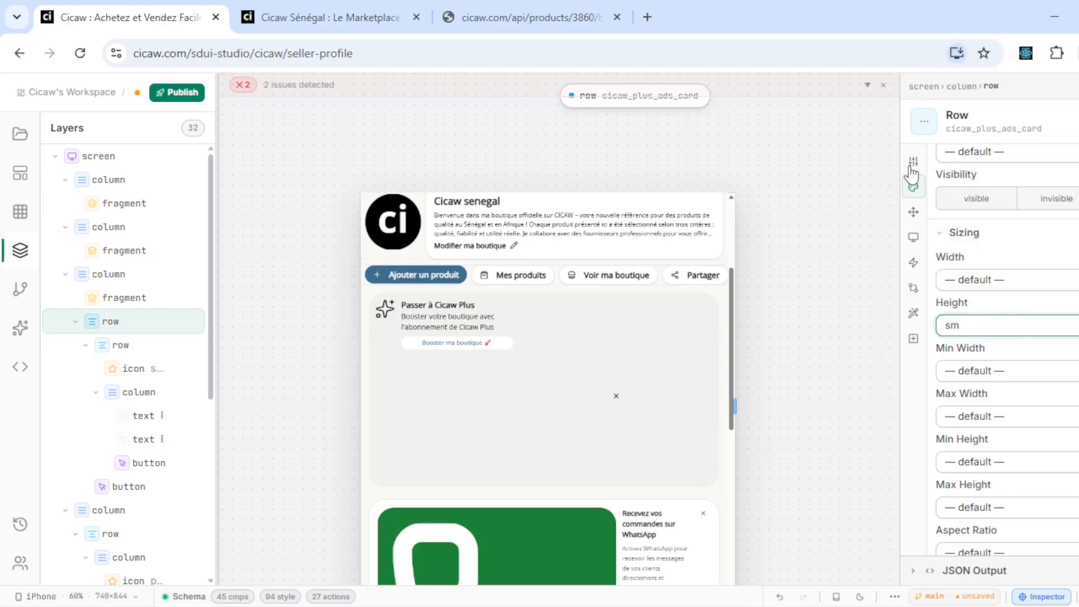
click(917, 184)
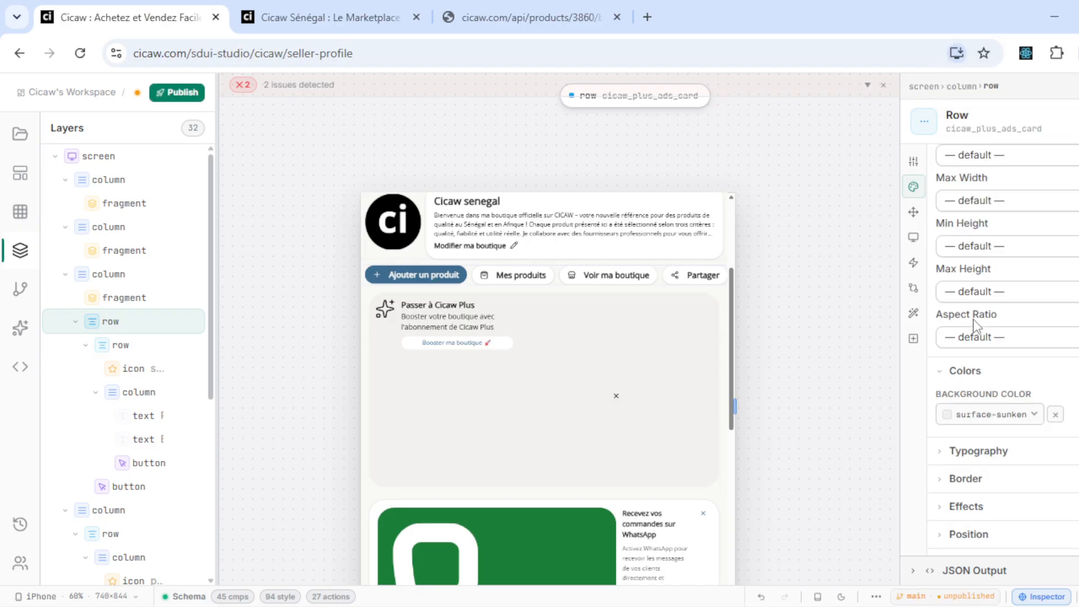
scroll(1045, 402, up, 6)
click(1013, 473)
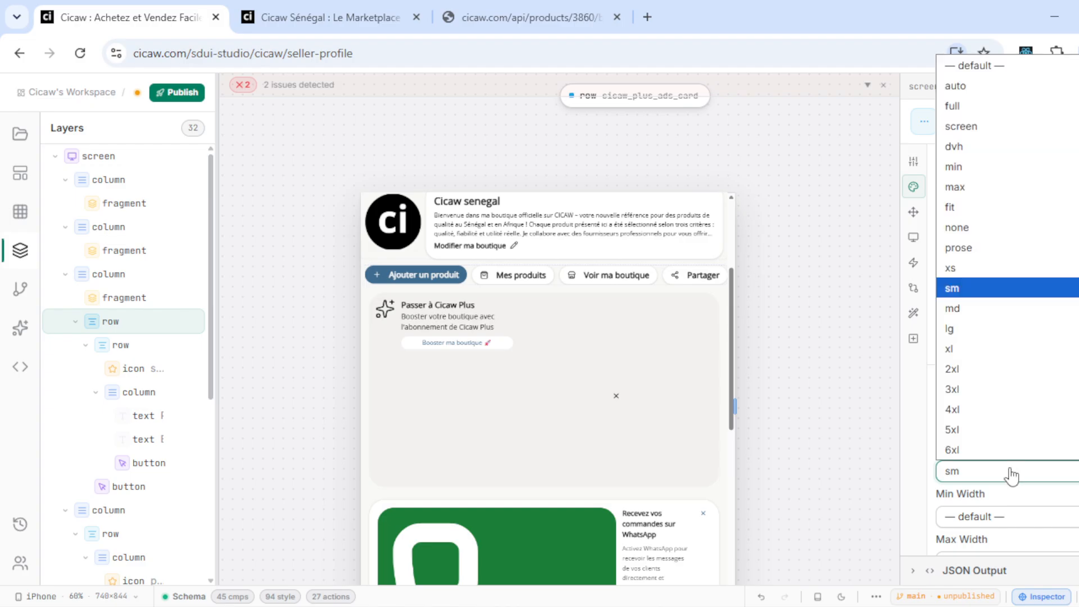
click(967, 208)
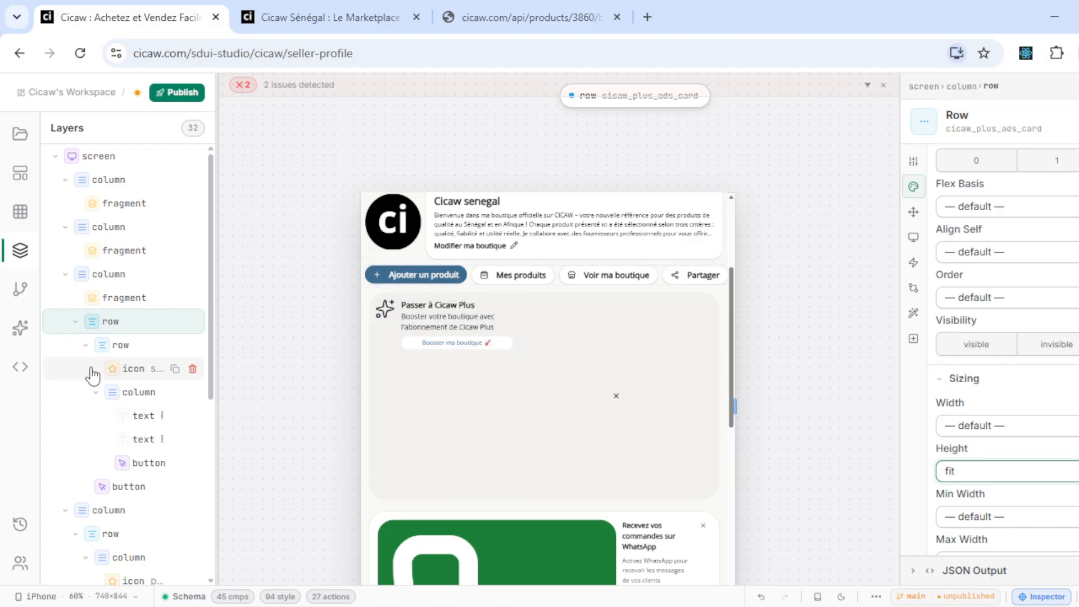
- Set the inner text column's width to fit
click(106, 396)
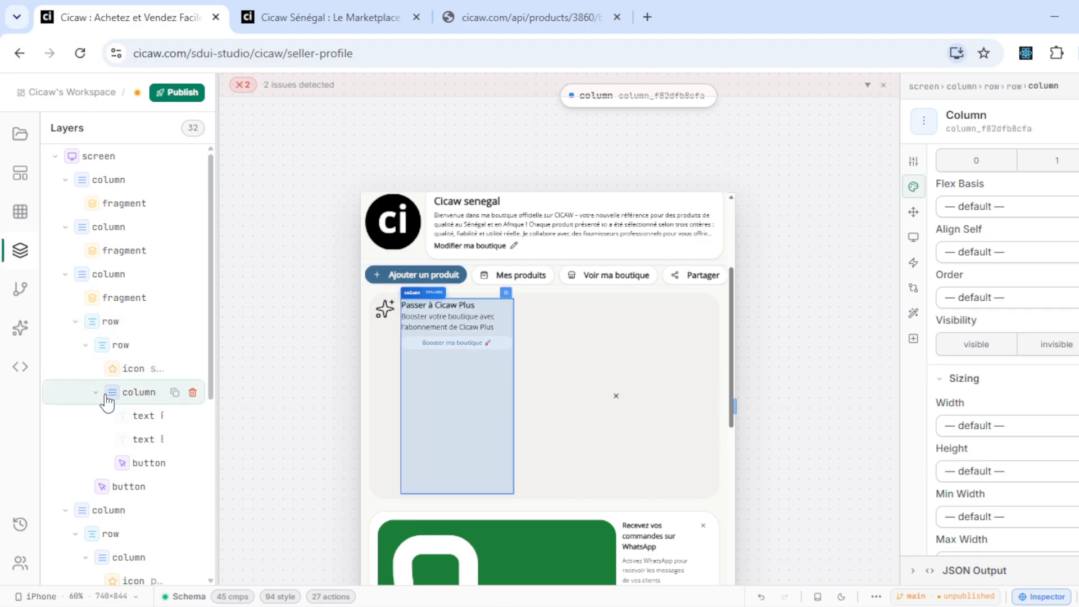
click(1015, 432)
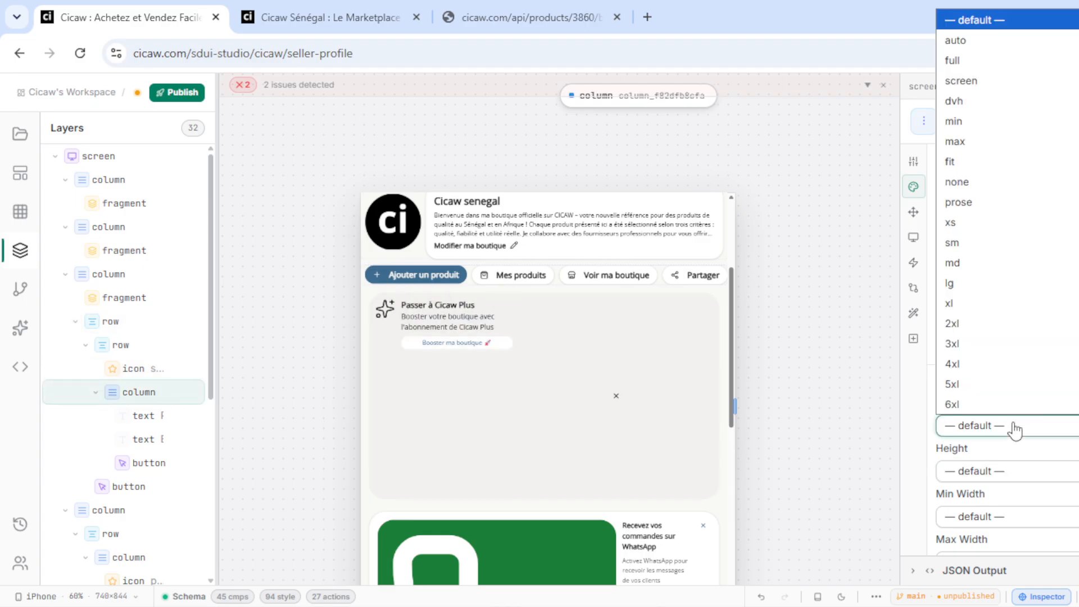
click(975, 169)
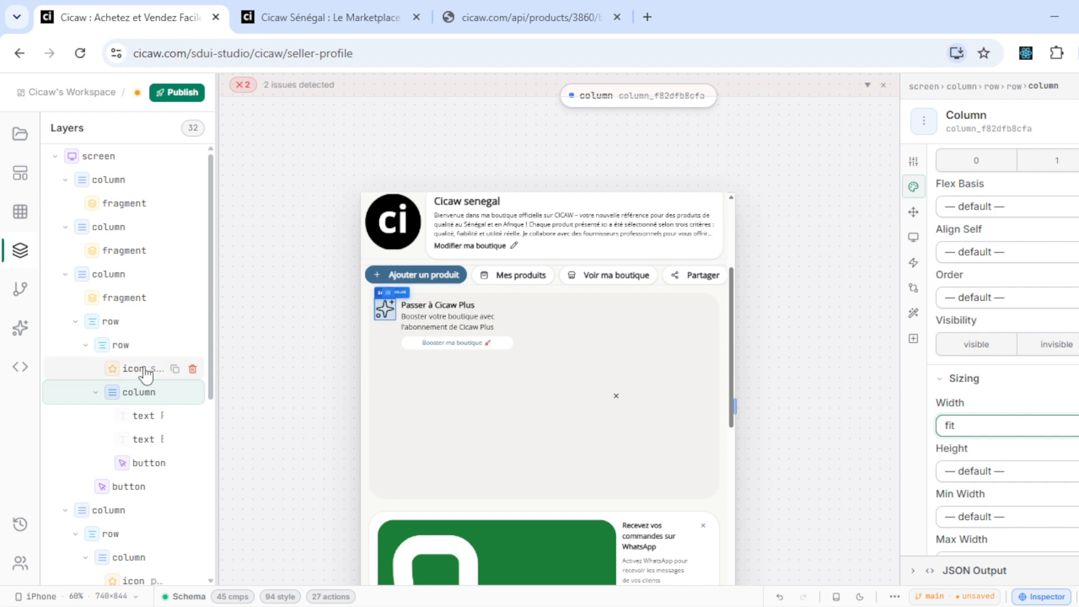
click(119, 487)
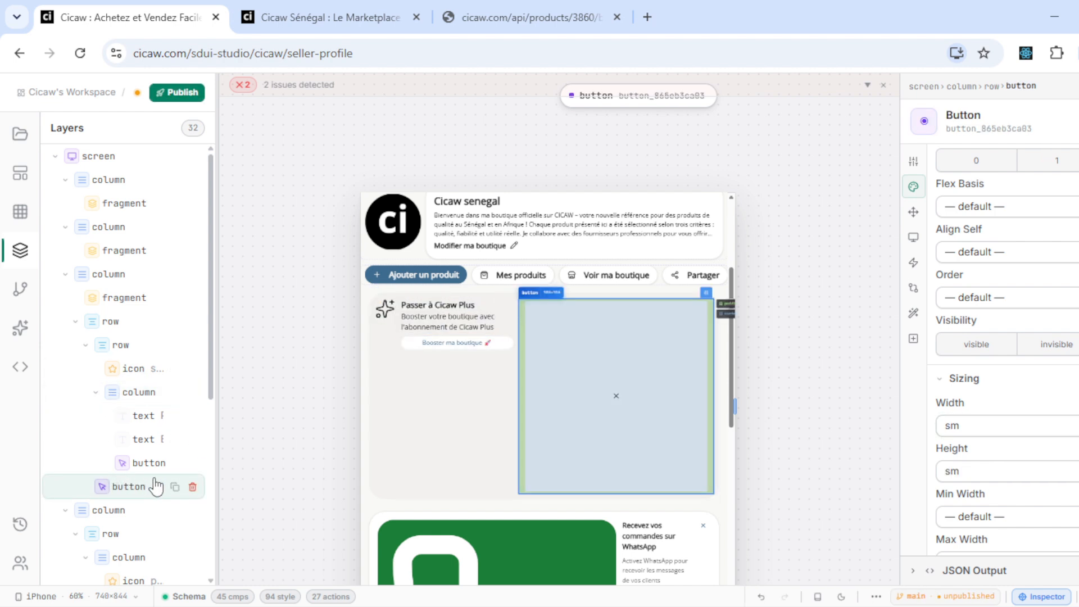
- Set the card's lower close button to size xs so the card collapses into a strip
click(921, 161)
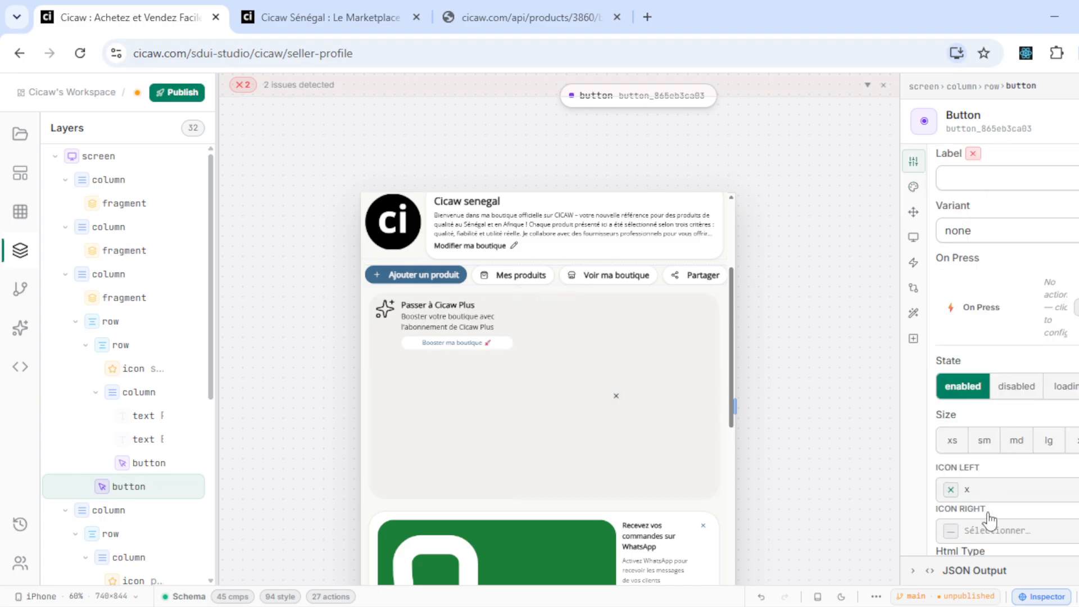
scroll(1001, 490, down, 3)
click(950, 388)
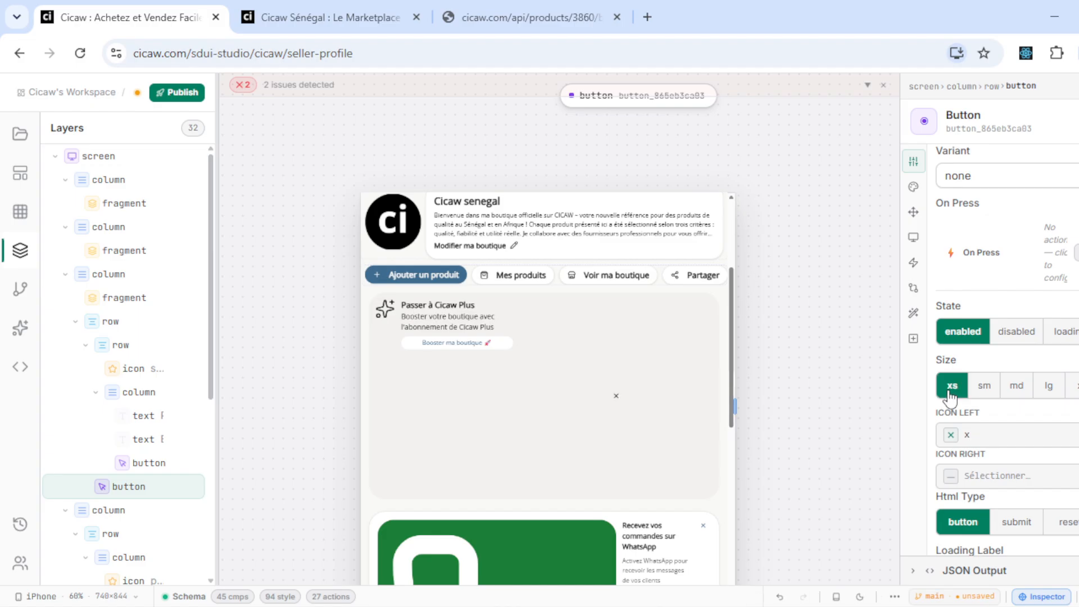
mouse_move(184, 494)
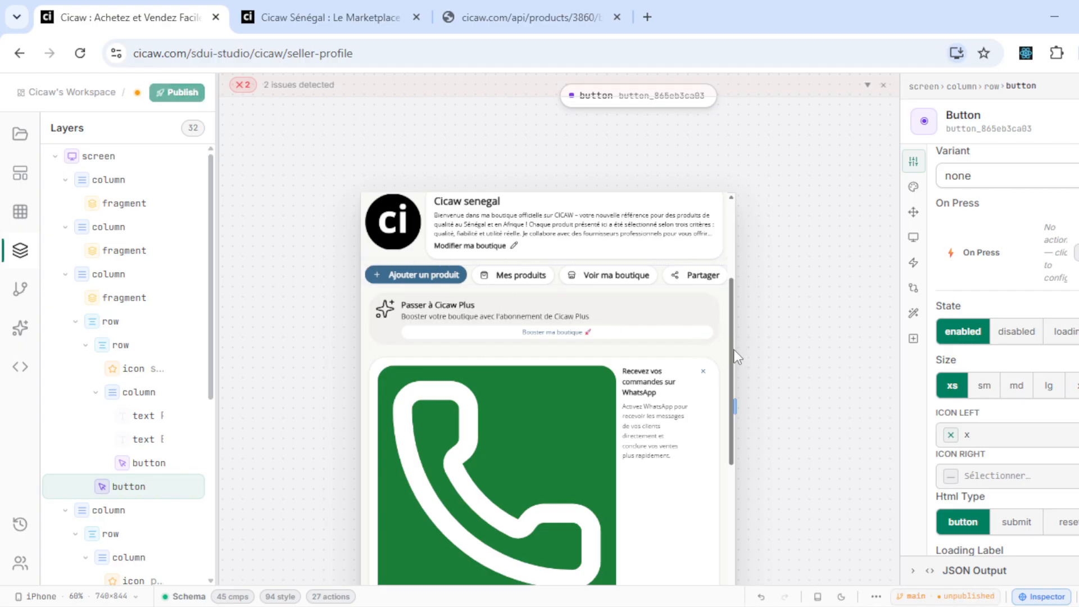
scroll(734, 364, down, 3)
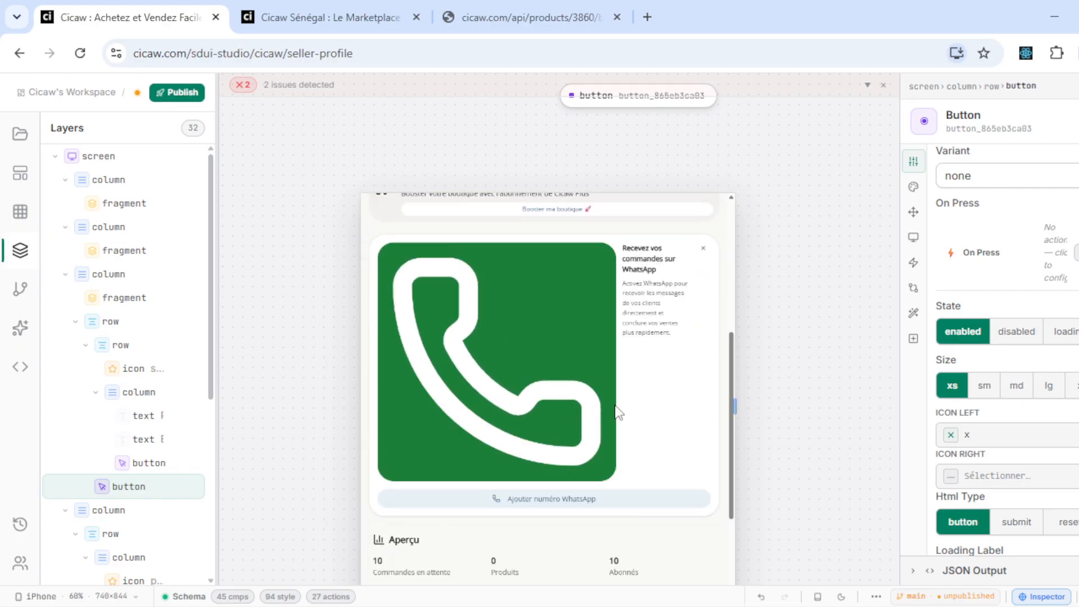
scroll(124, 449, down, 5)
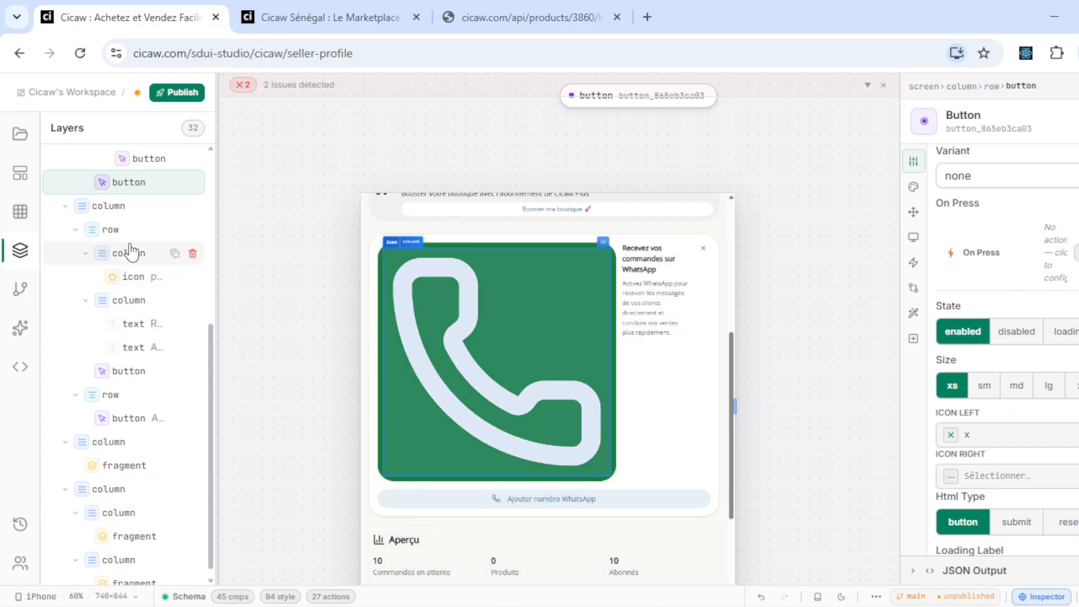
- Set the WhatsApp card's phone icon (icon_wa) to size 10
click(129, 254)
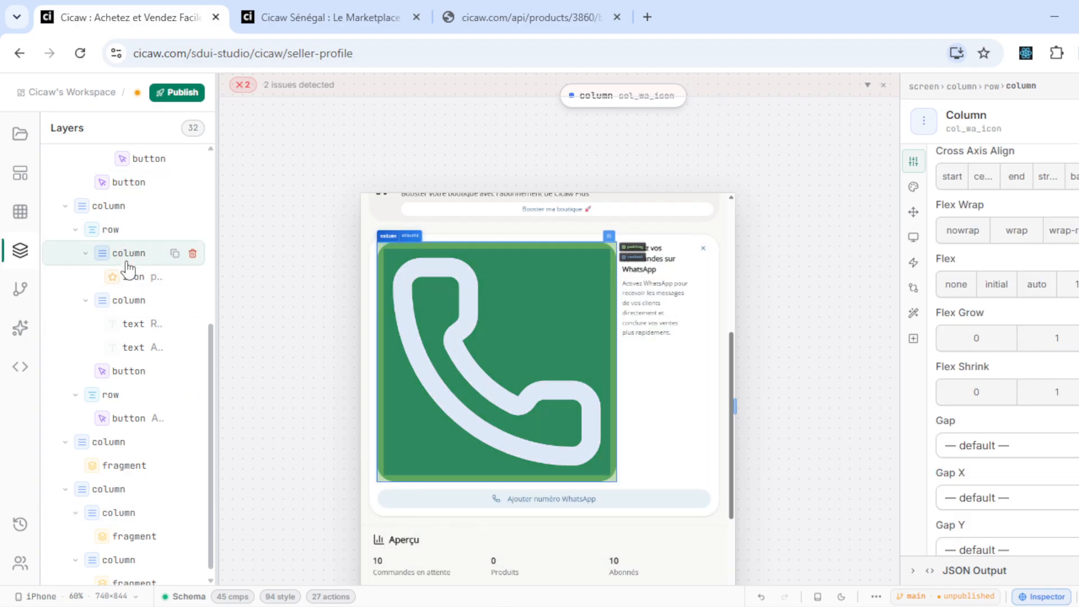
click(129, 276)
click(1004, 255)
scroll(1036, 403, down, 15)
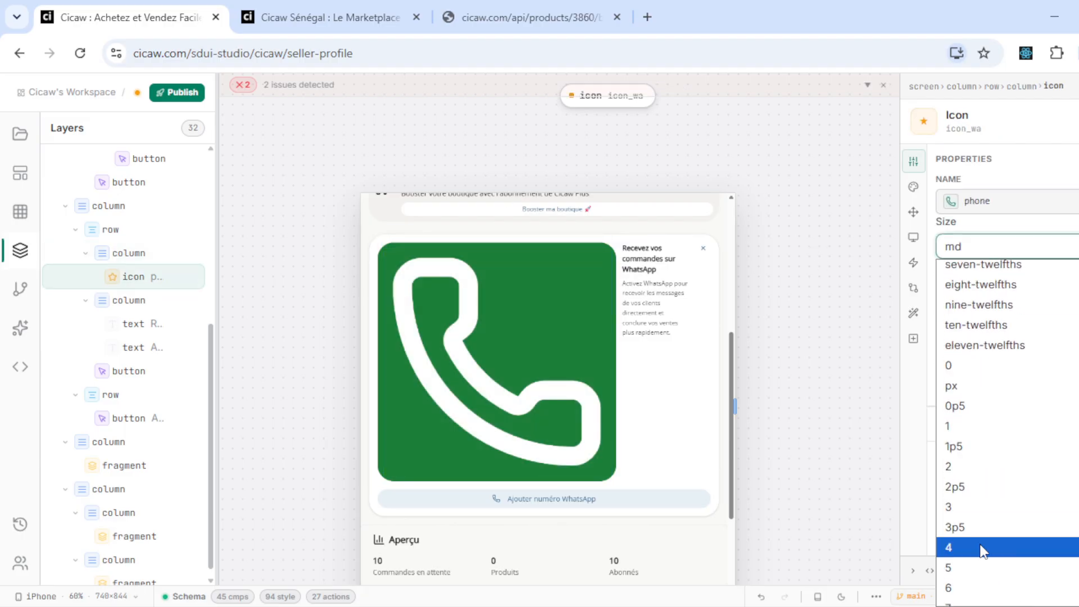
scroll(980, 549, down, 3)
click(970, 564)
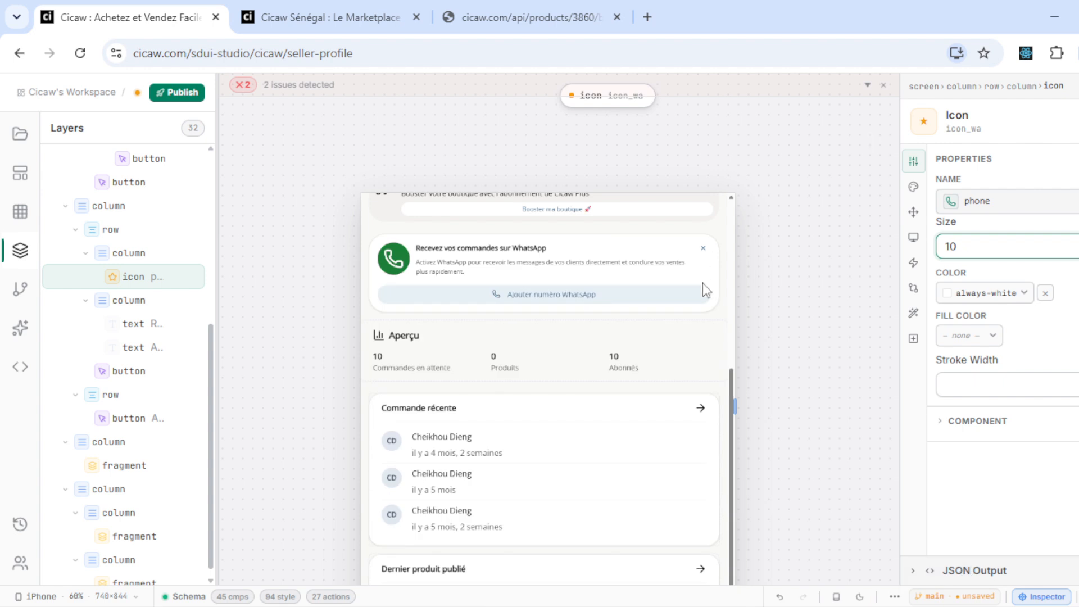
- Publish Seller Profile to production, widen the preview to 917 px, and switch to the Cicaw Sénégal tab
click(175, 92)
key(ctrl+Return)
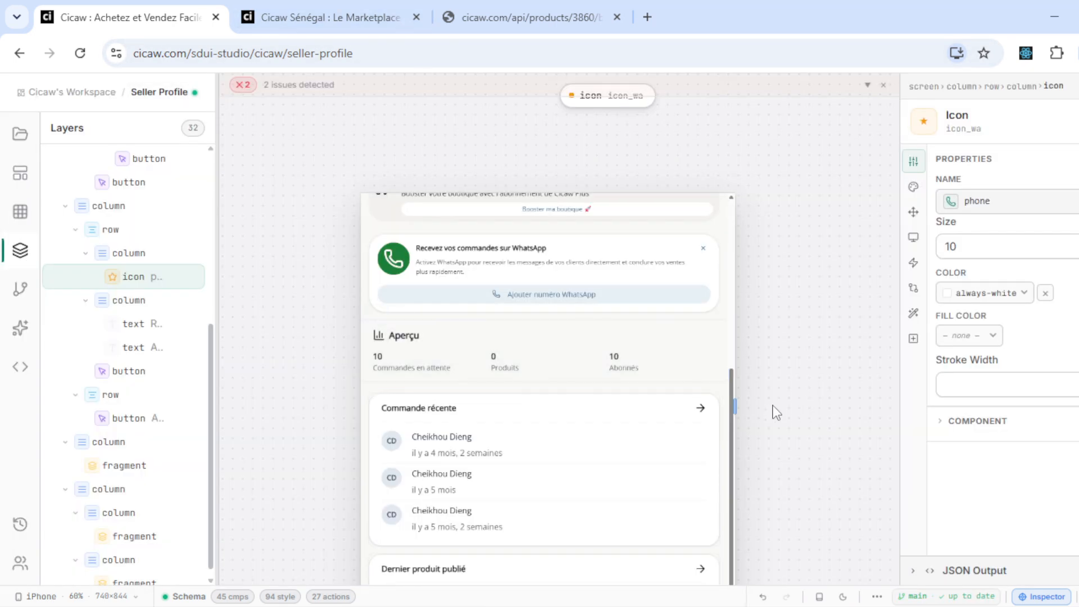
drag(731, 396, 732, 244)
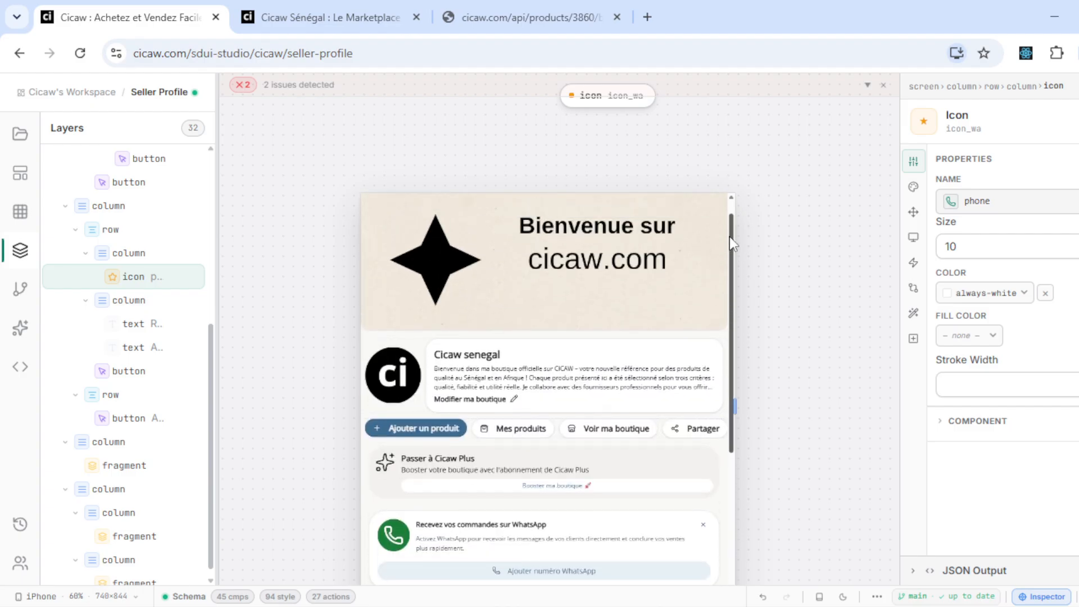
drag(734, 406, 823, 355)
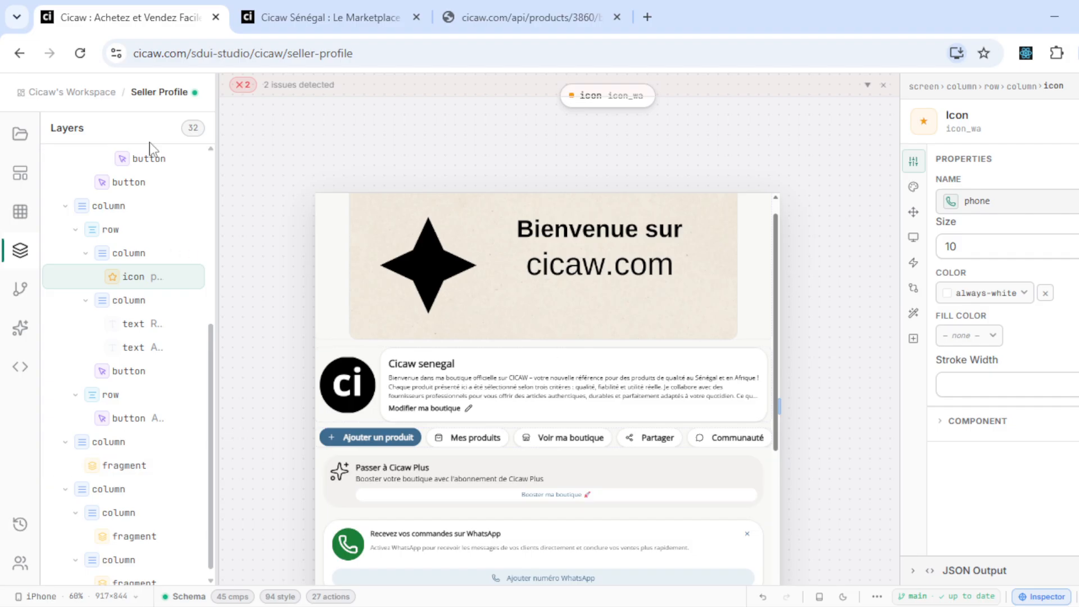
scroll(124, 306, up, 5)
click(323, 11)
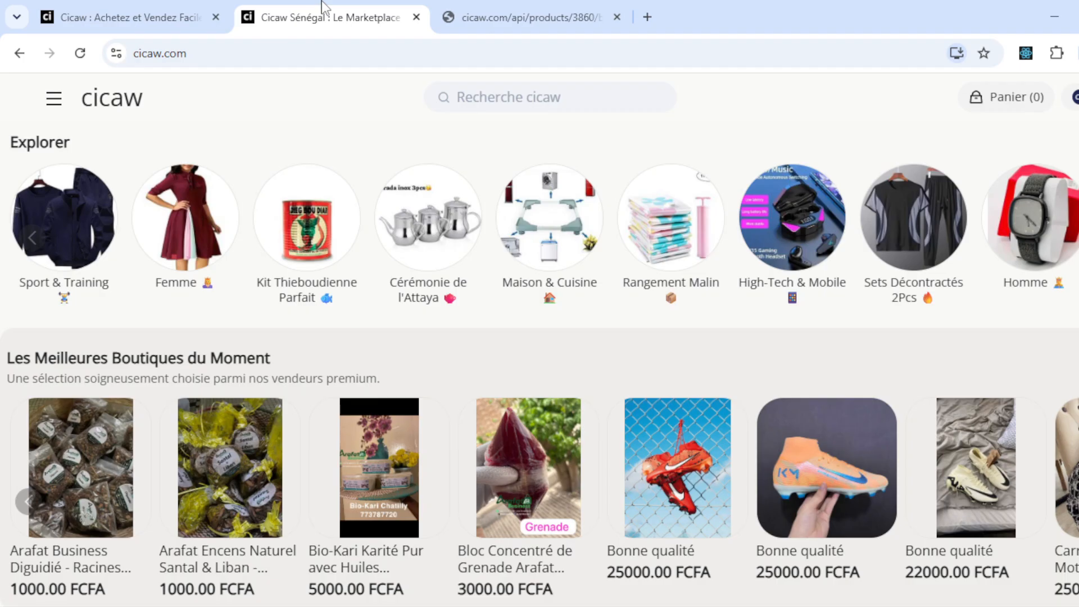
- Open the live seller hub page on cicaw.com and scroll through it
click(1075, 98)
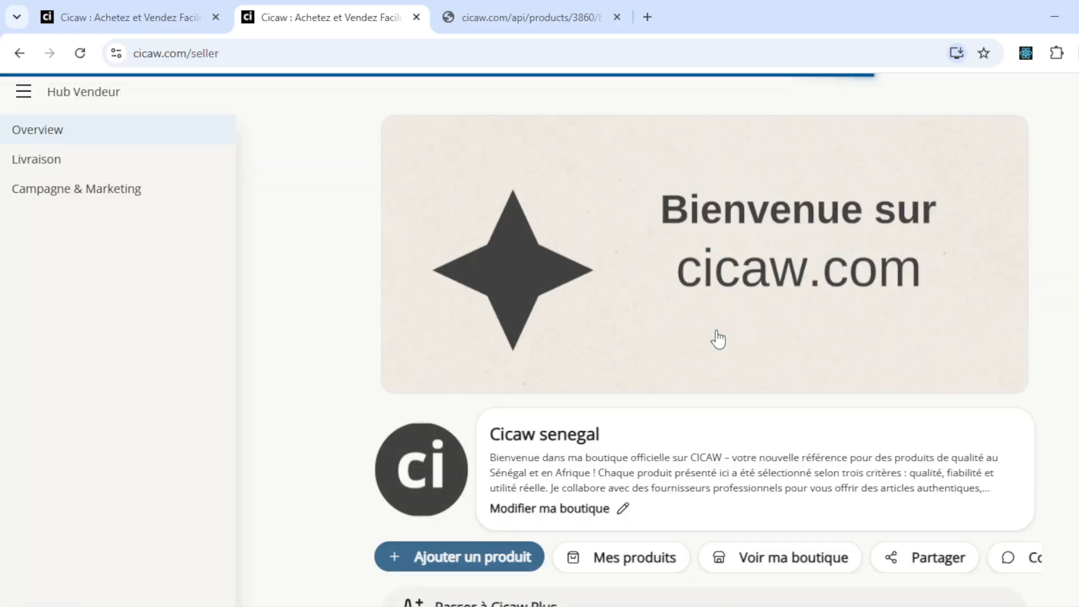
scroll(718, 339, down, 8)
scroll(718, 339, down, 3)
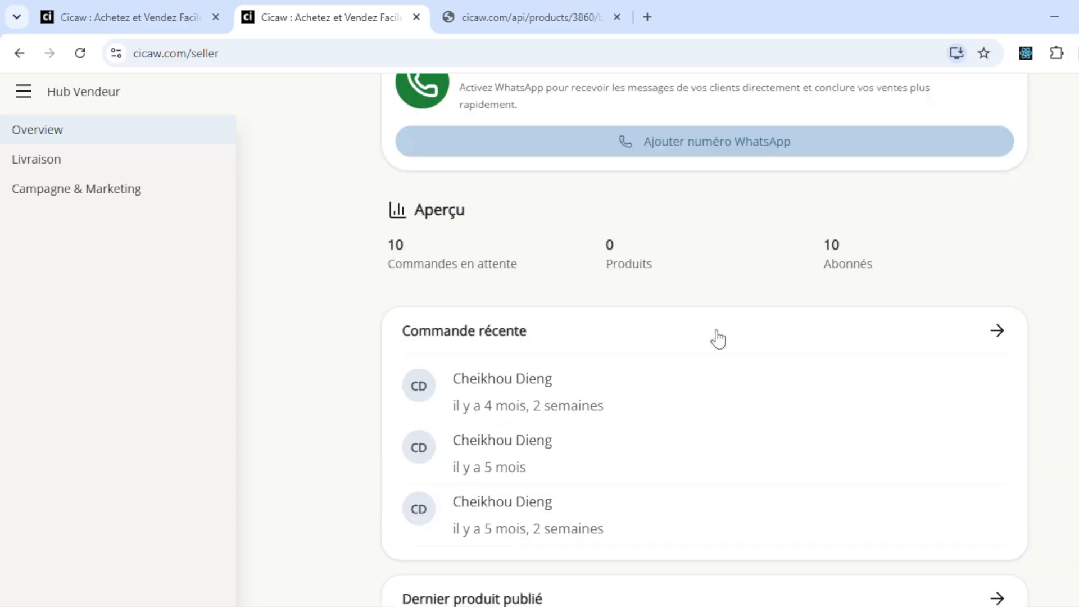
scroll(718, 337, up, 8)
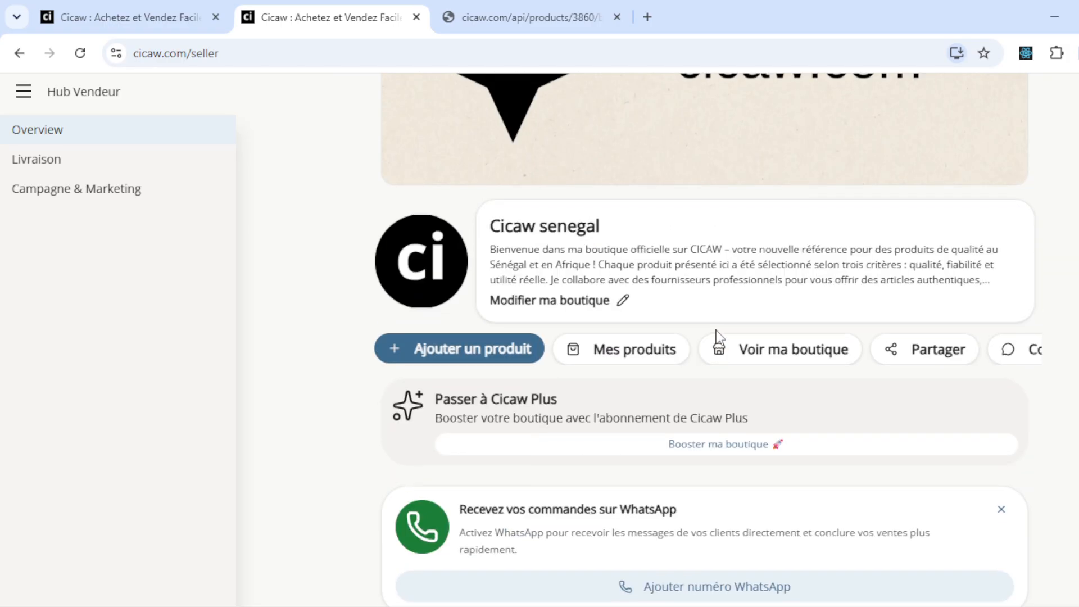
click(173, 3)
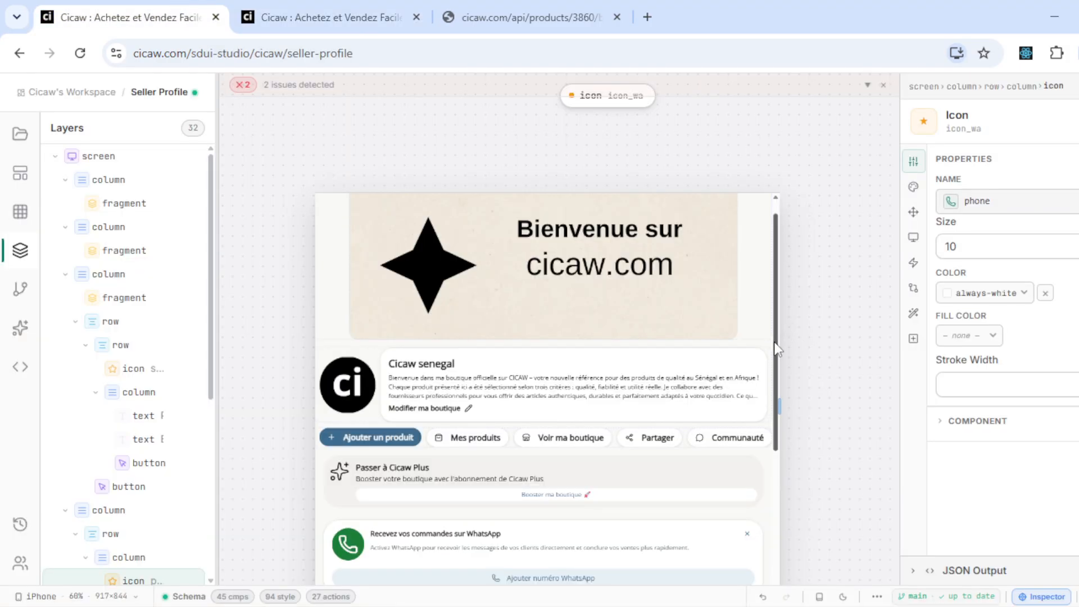
scroll(775, 354, down, 1)
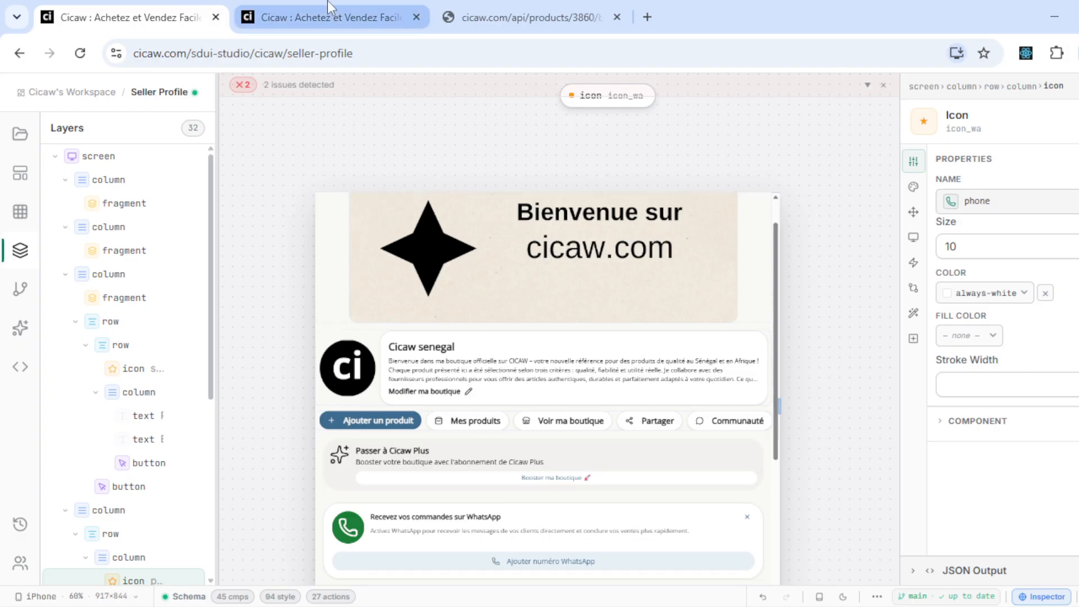
click(323, 17)
- Open the Modifier ma boutique shop form and close it without changes
click(595, 276)
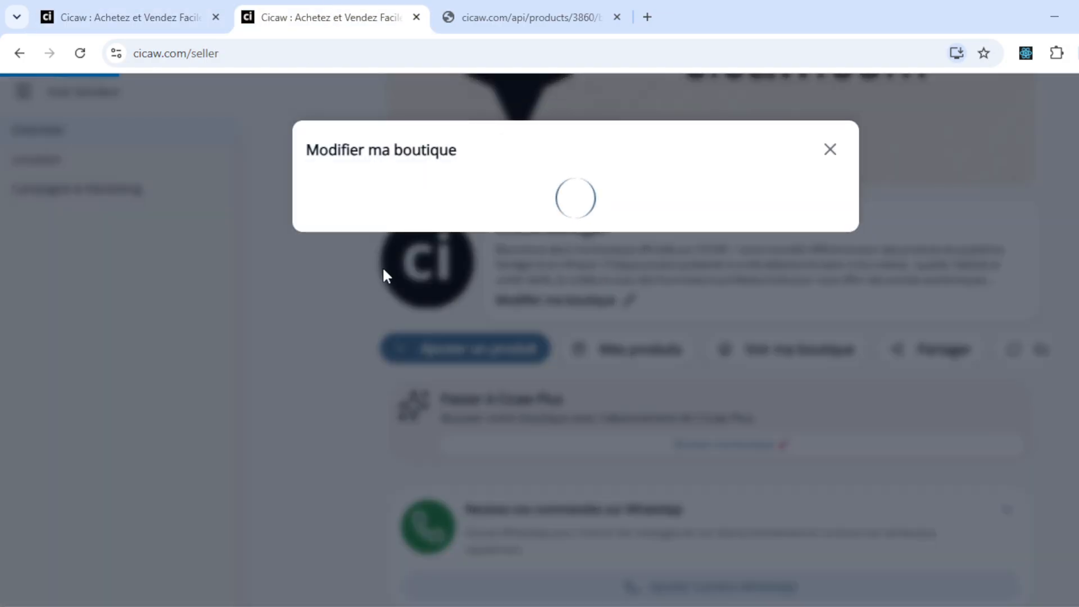
scroll(421, 402, down, 2)
scroll(421, 405, up, 2)
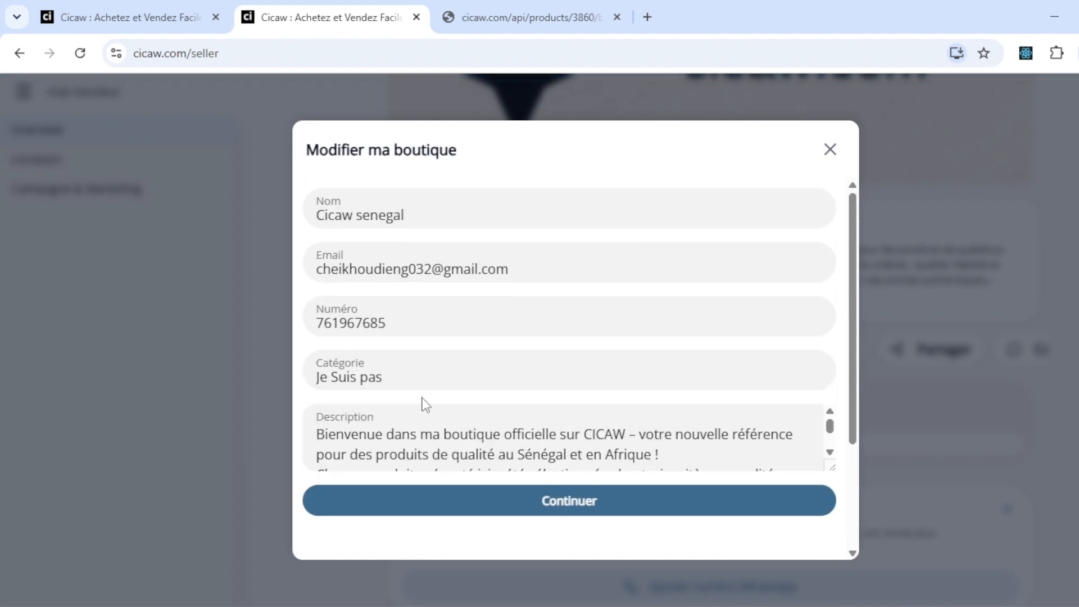
click(149, 317)
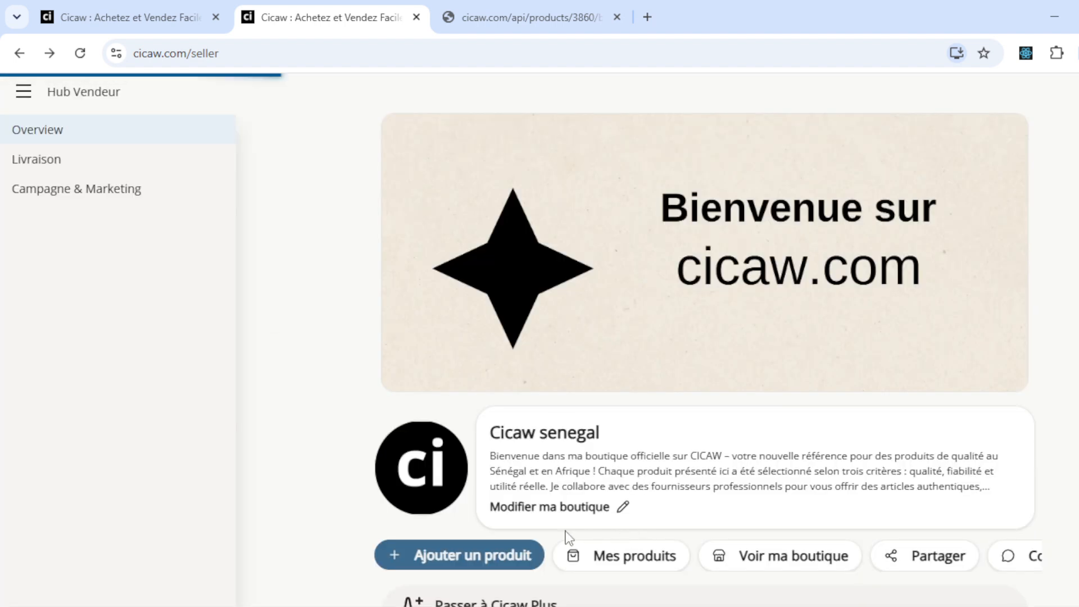
- Check the Ajouter un produit image picker, close it, and return to the Seller Profile editor
scroll(566, 534, down, 3)
click(490, 354)
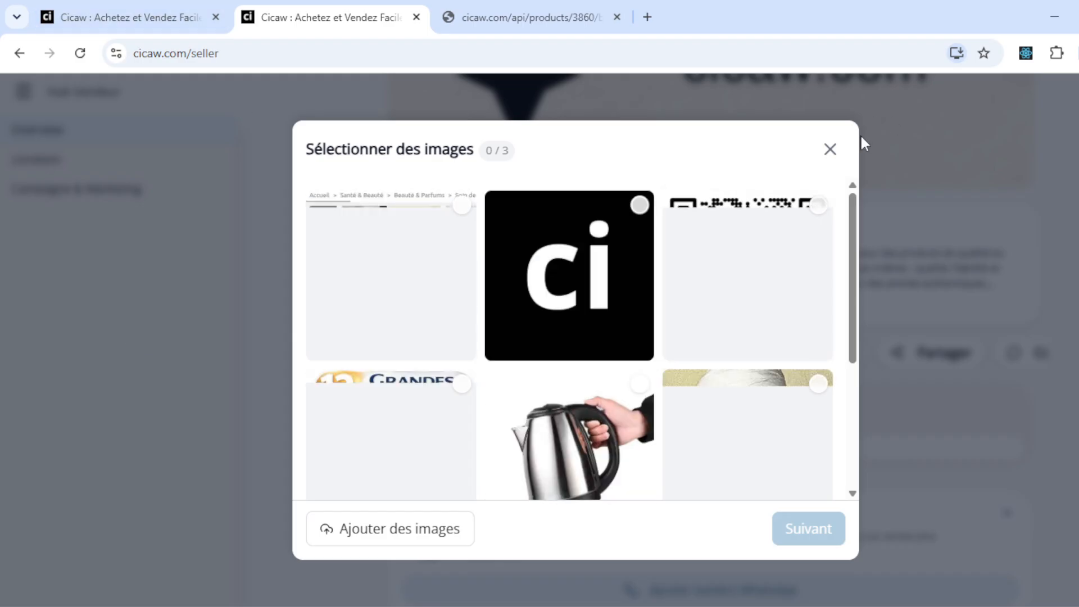
click(831, 150)
click(113, 6)
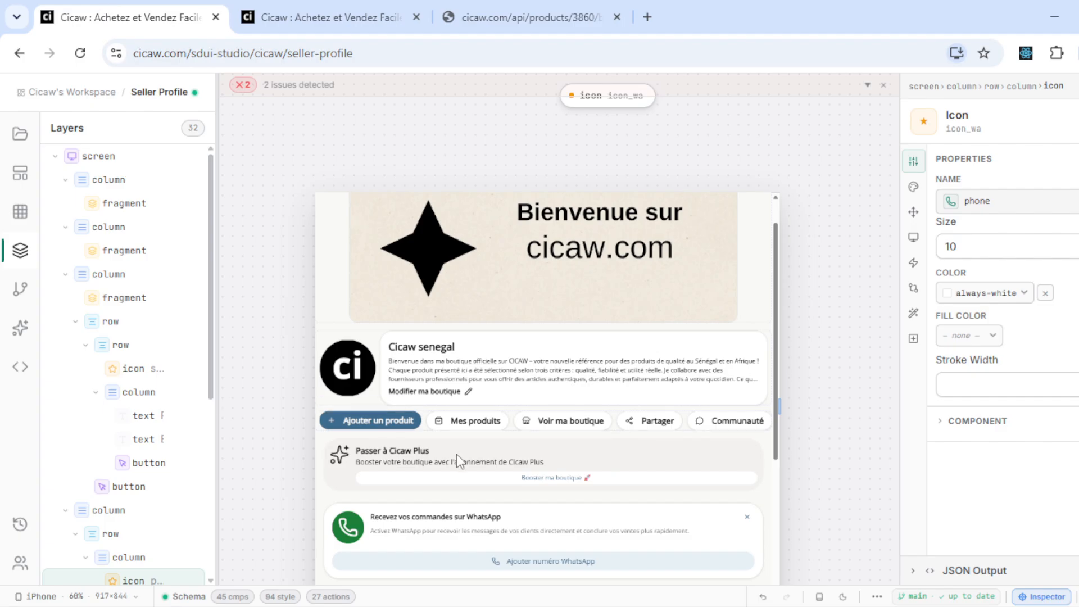
- Show the cicaw_plus_ads_card row's Conditions and confirm Règle 1 checks Est Premium
click(330, 487)
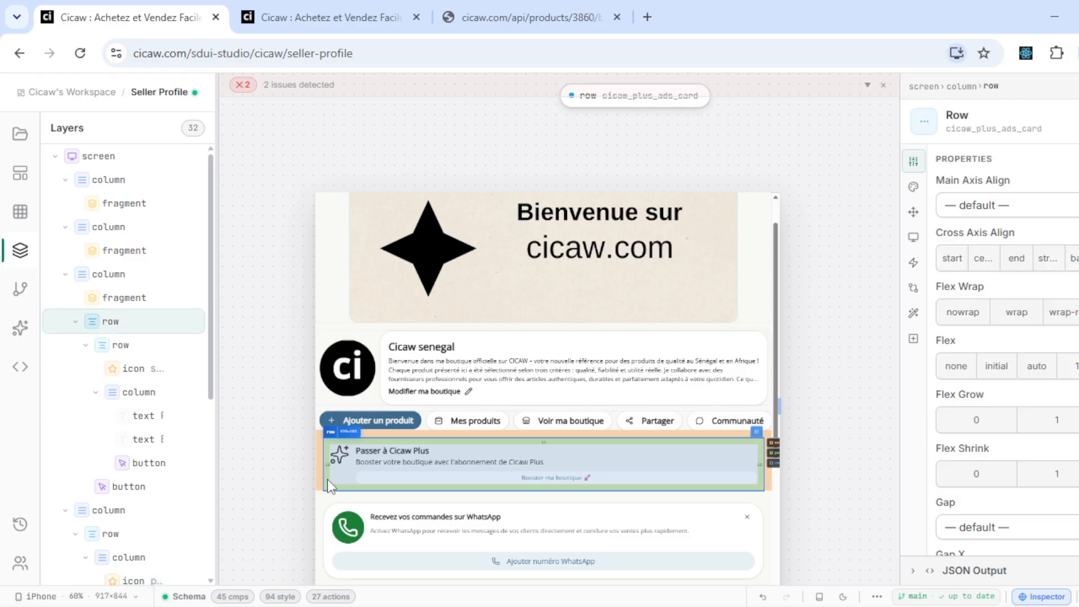
click(914, 289)
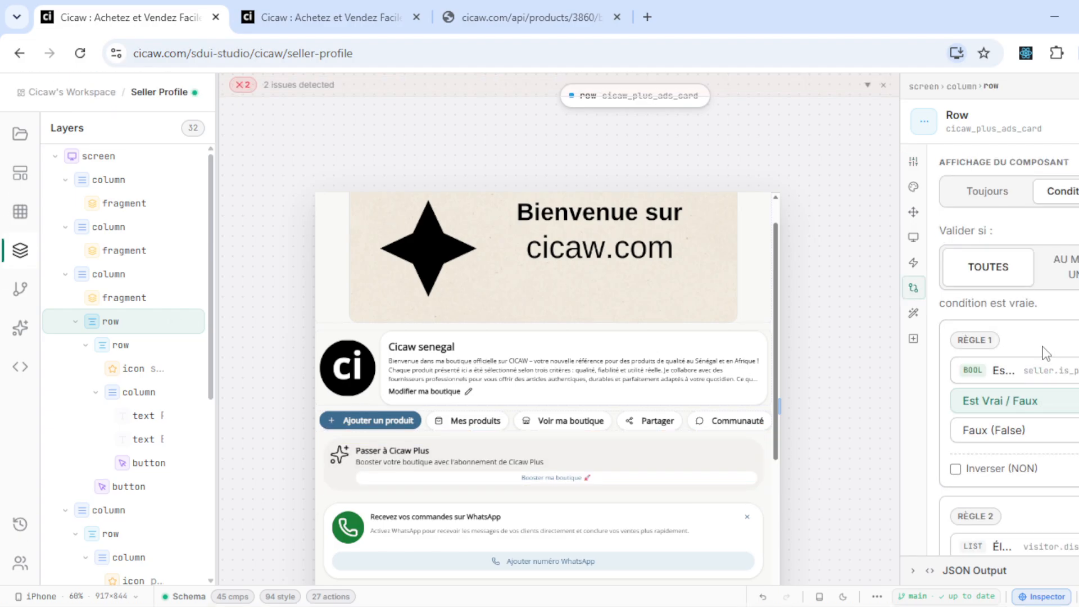
click(1011, 375)
scroll(562, 395, down, 4)
scroll(562, 394, down, 7)
scroll(562, 394, up, 3)
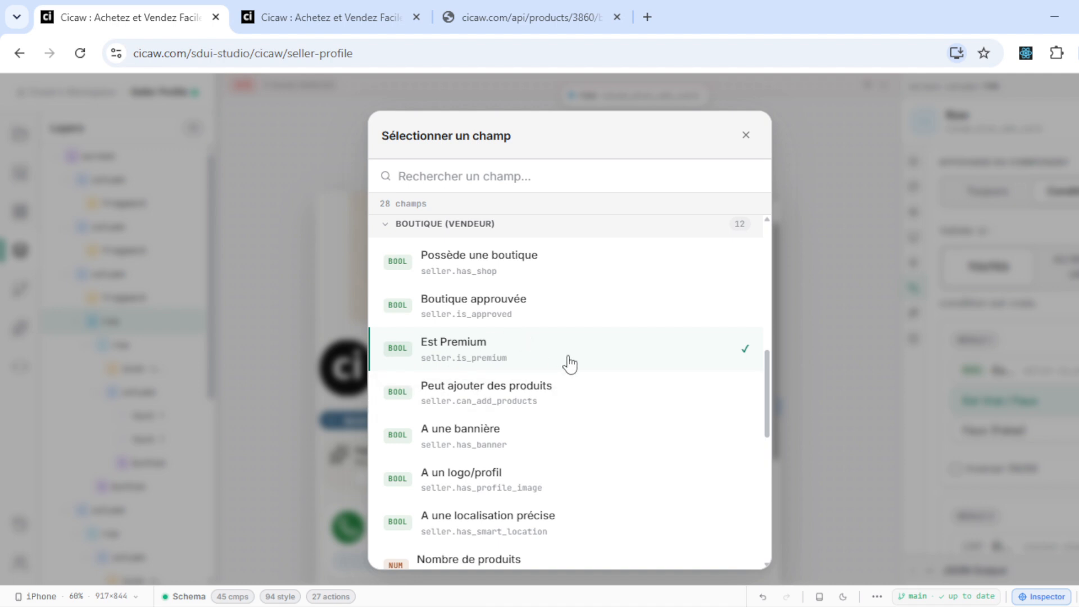
click(827, 411)
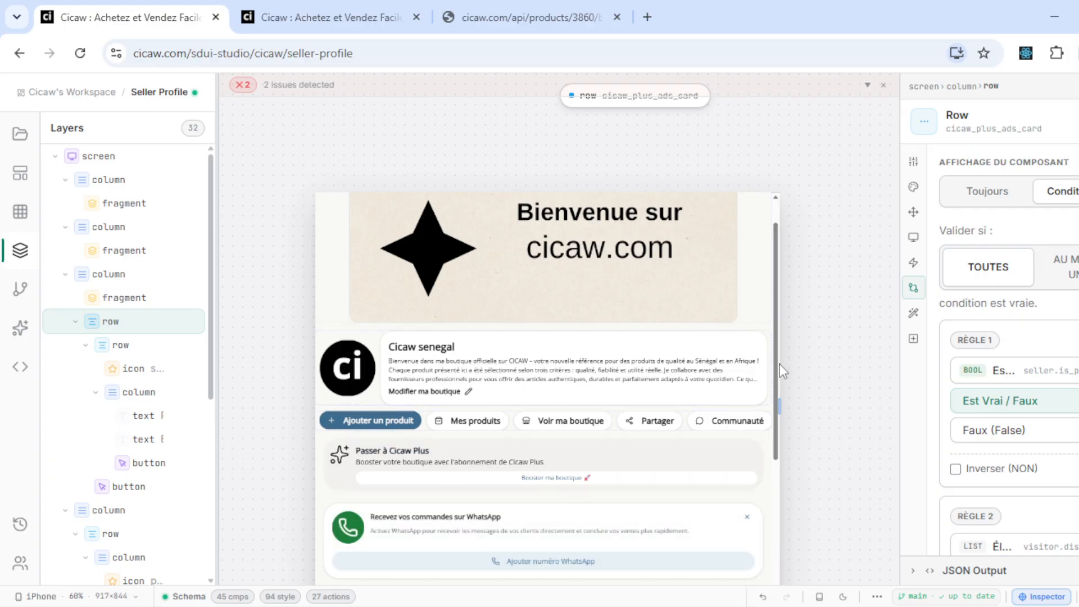
drag(782, 372, 785, 450)
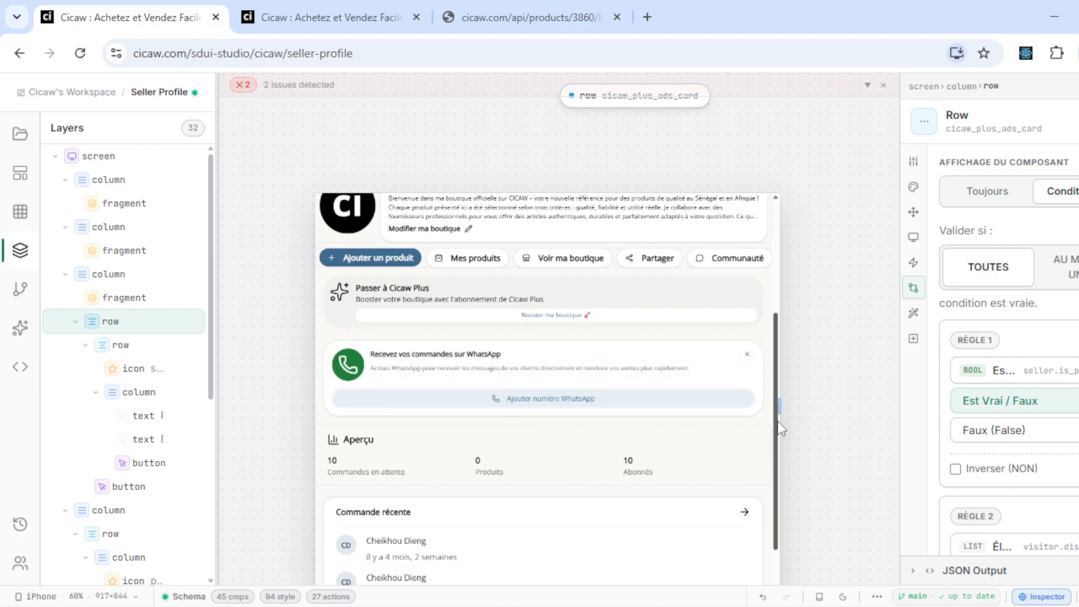
scroll(771, 424, down, 2)
scroll(766, 308, up, 5)
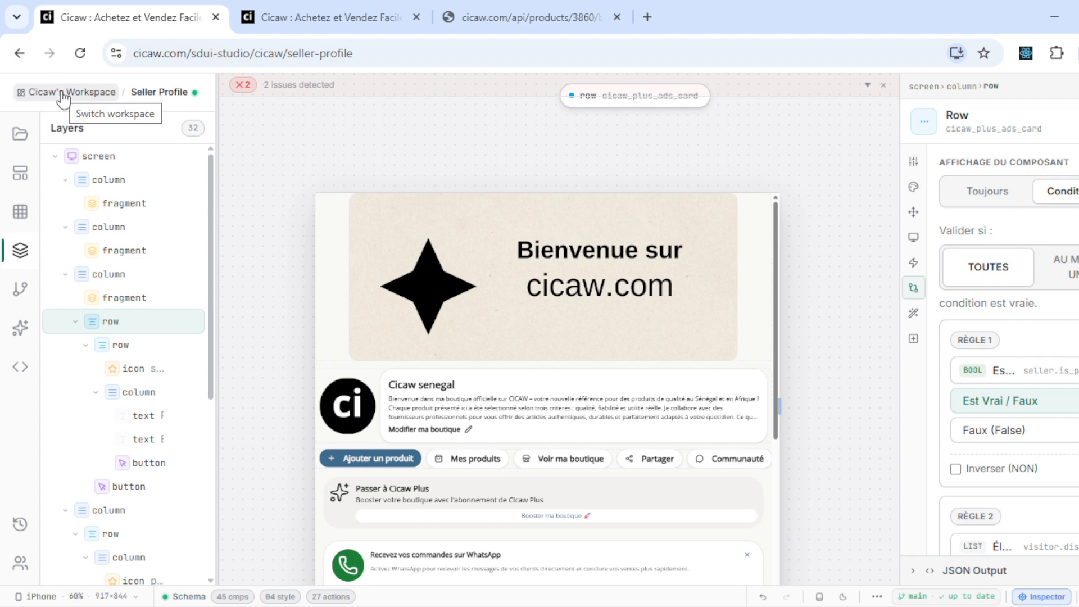
- Clear the project search and open the ia-product project, passing through test (copy)
click(23, 144)
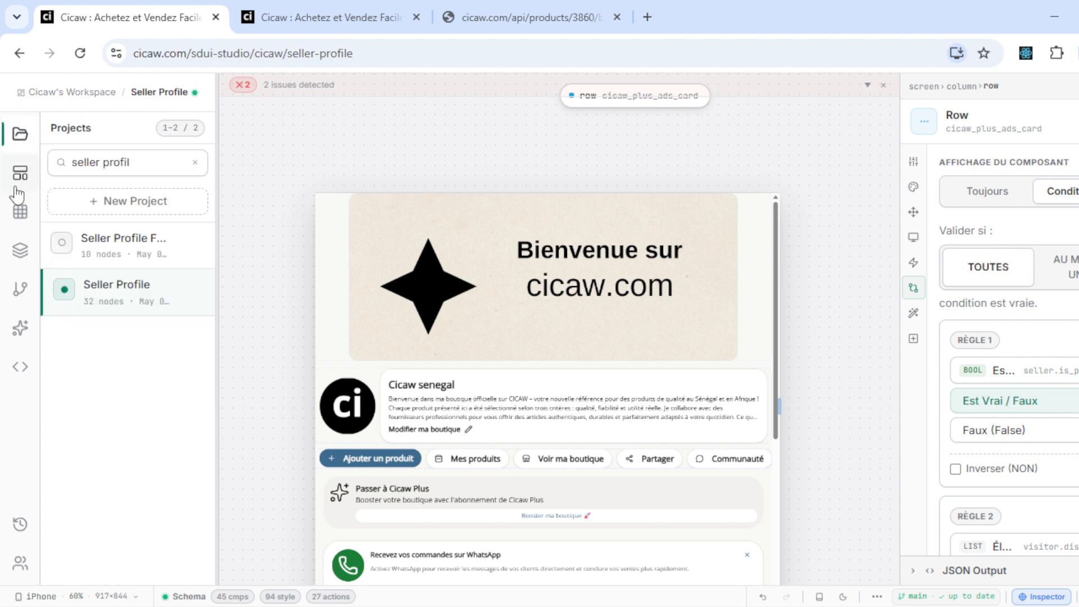
triple_click(84, 163)
key(BackSpace)
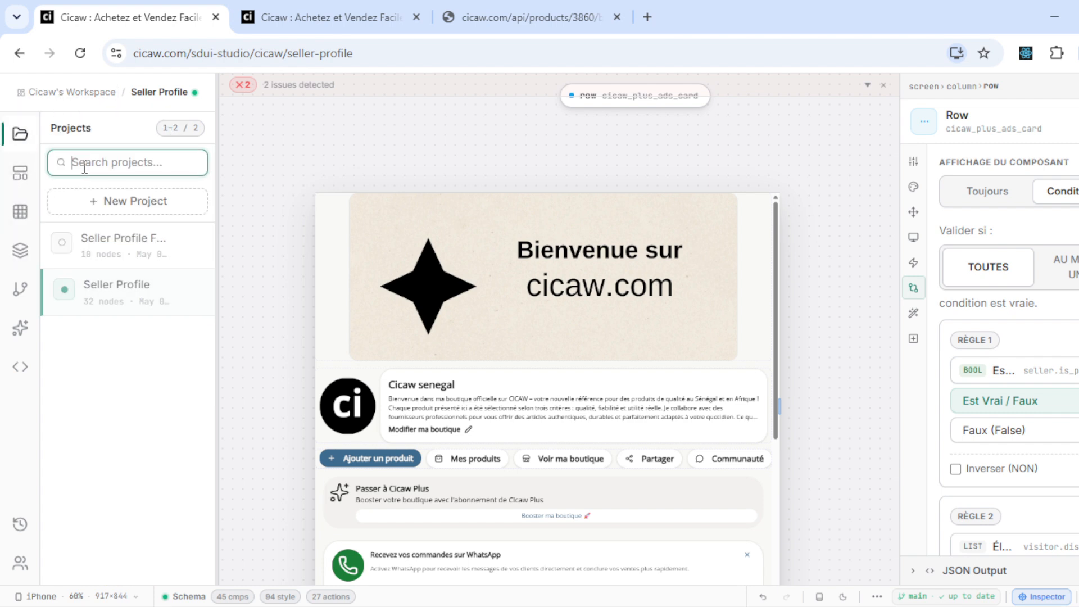
click(92, 257)
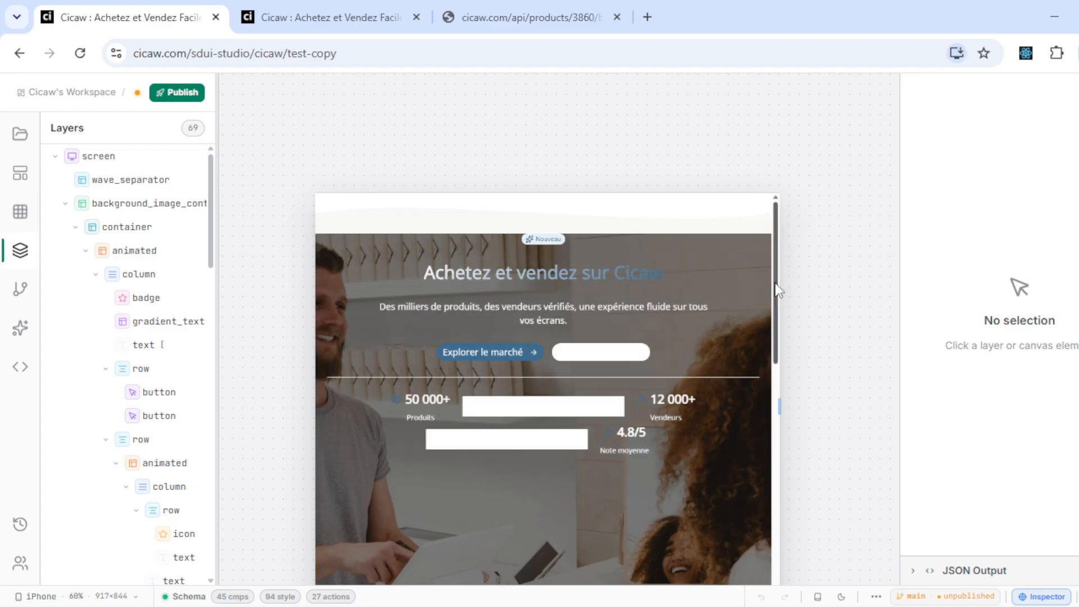
scroll(799, 530, down, 5)
scroll(762, 499, up, 1)
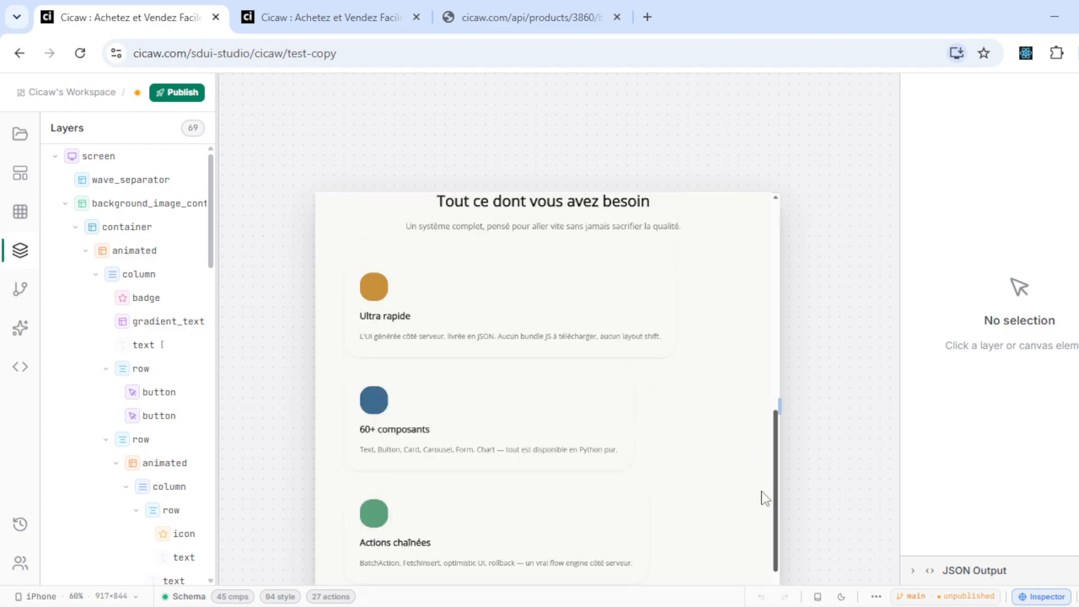
click(20, 134)
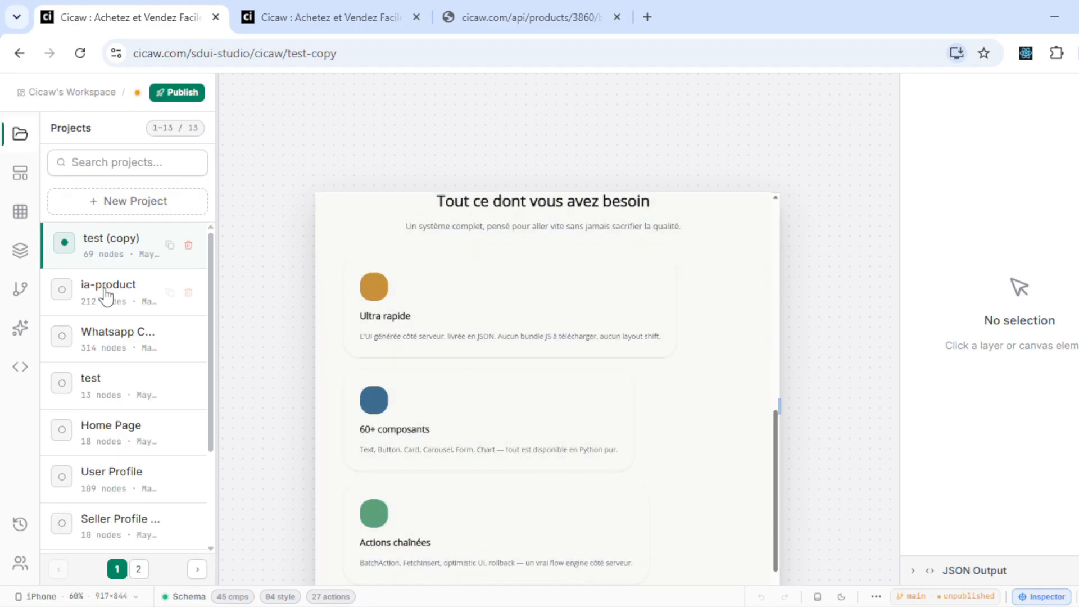
click(106, 300)
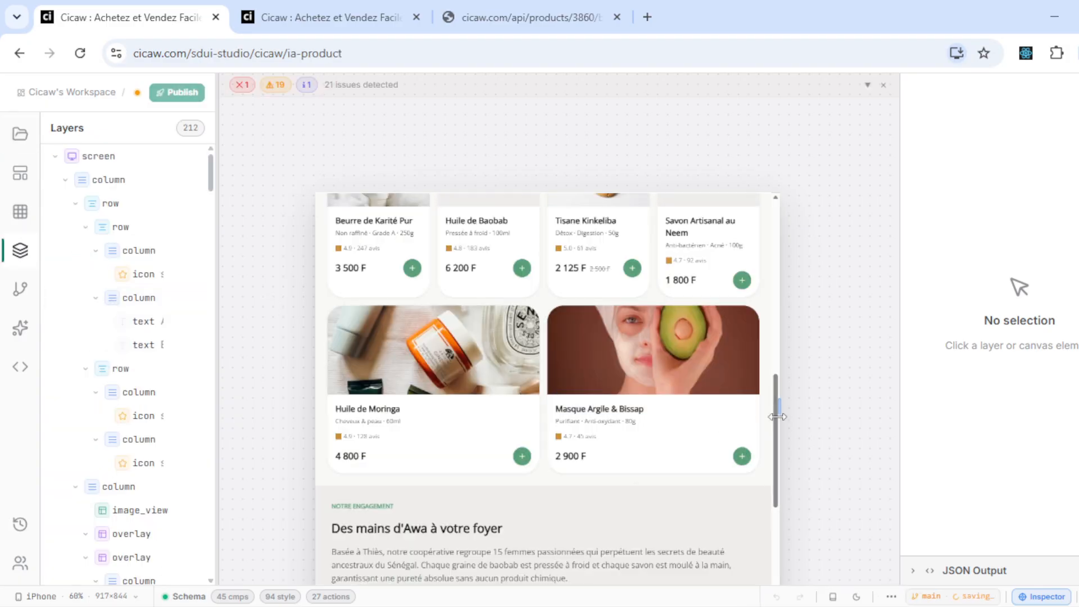
drag(778, 416, 749, 394)
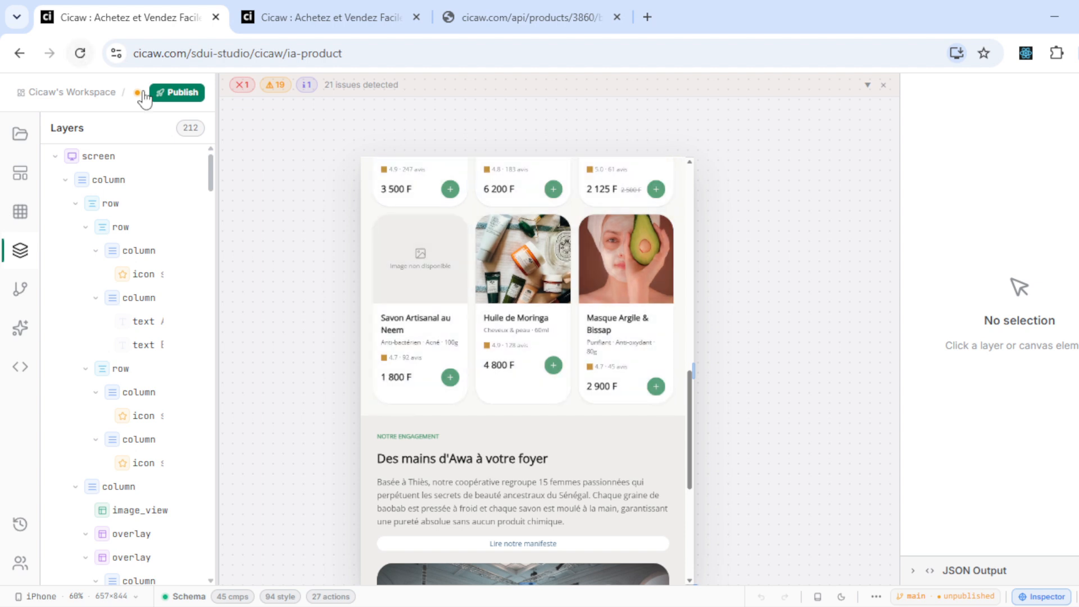
- Publish ia-product to production as v7 and paste its studio address into a new tab
click(163, 97)
key(ctrl+Return)
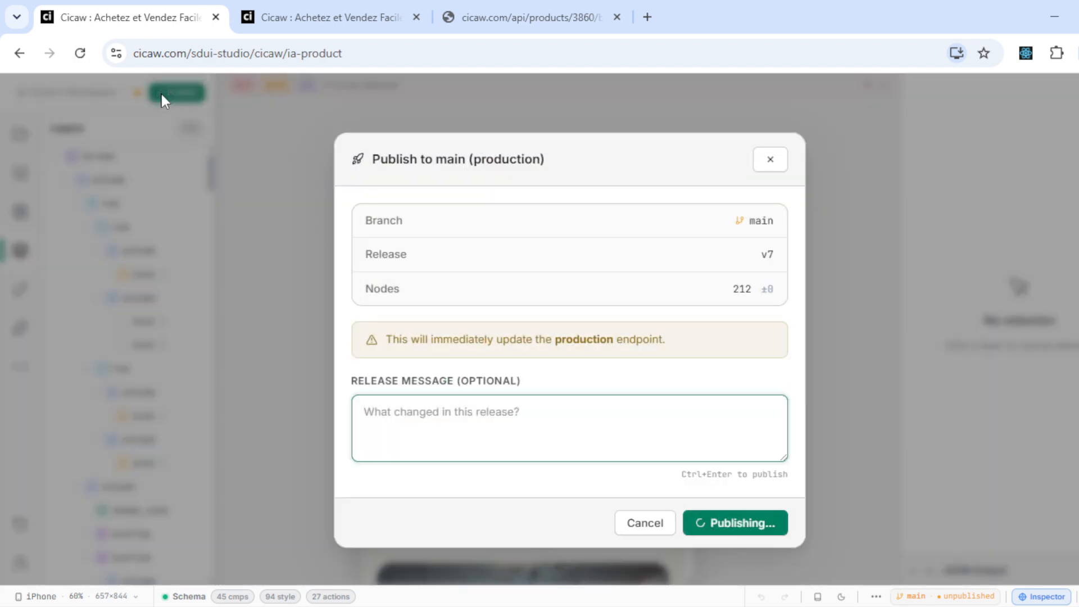
click(251, 52)
key(ctrl+c)
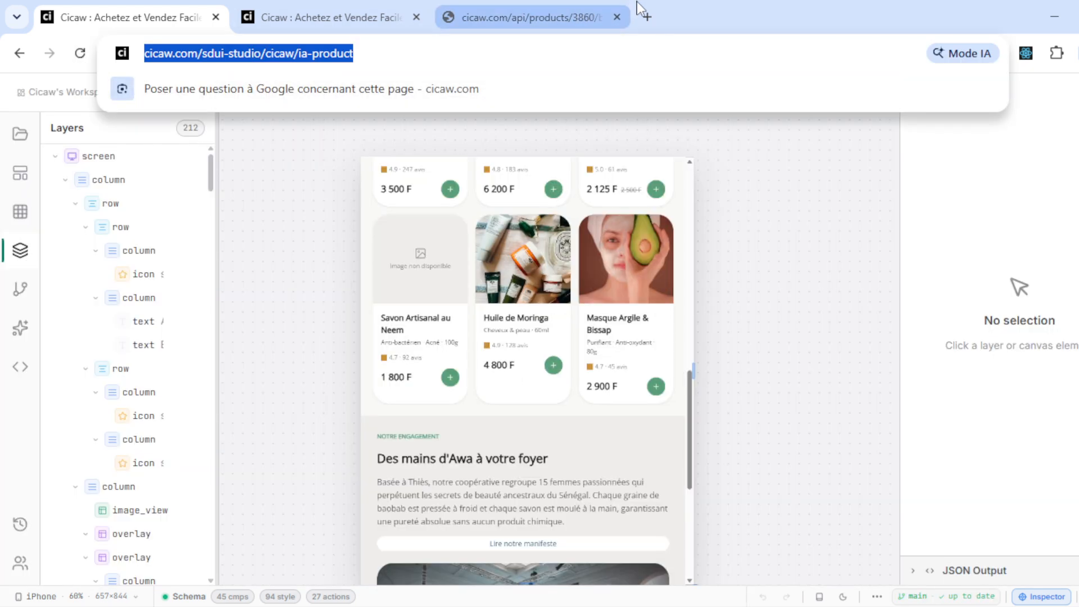
click(651, 10)
key(ctrl+v)
- Strip sdui-studio from the address to load the live ia-product page in the second tab
double_click(310, 54)
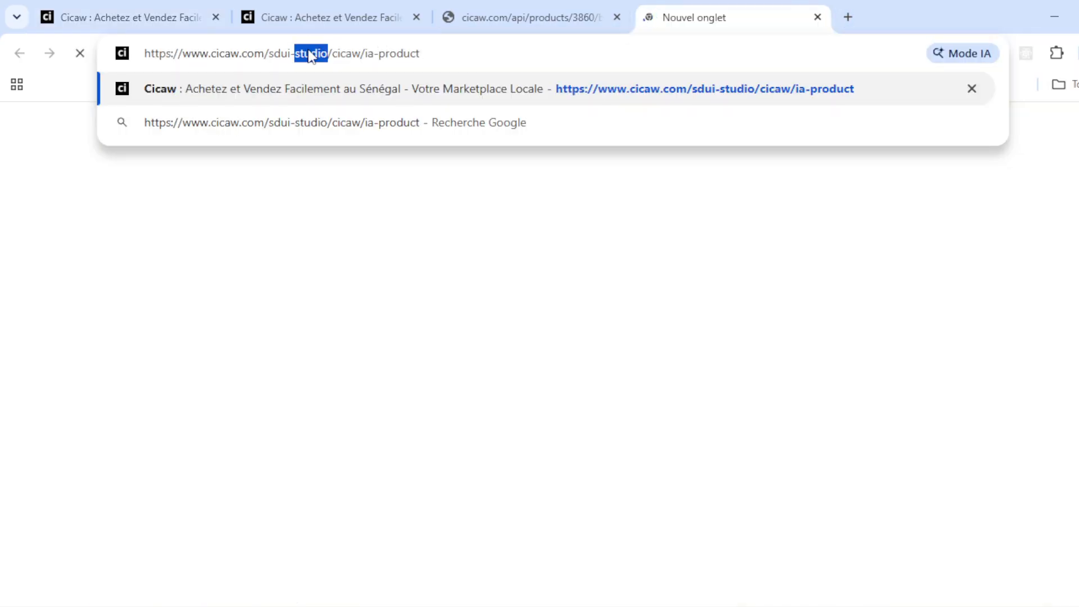
key(BackSpace)
key(BackSpace)
key(BackSpace)
key(BackSpace)
key(BackSpace)
key(BackSpace)
key(BackSpace)
key(Return)
drag(684, 4, 255, 5)
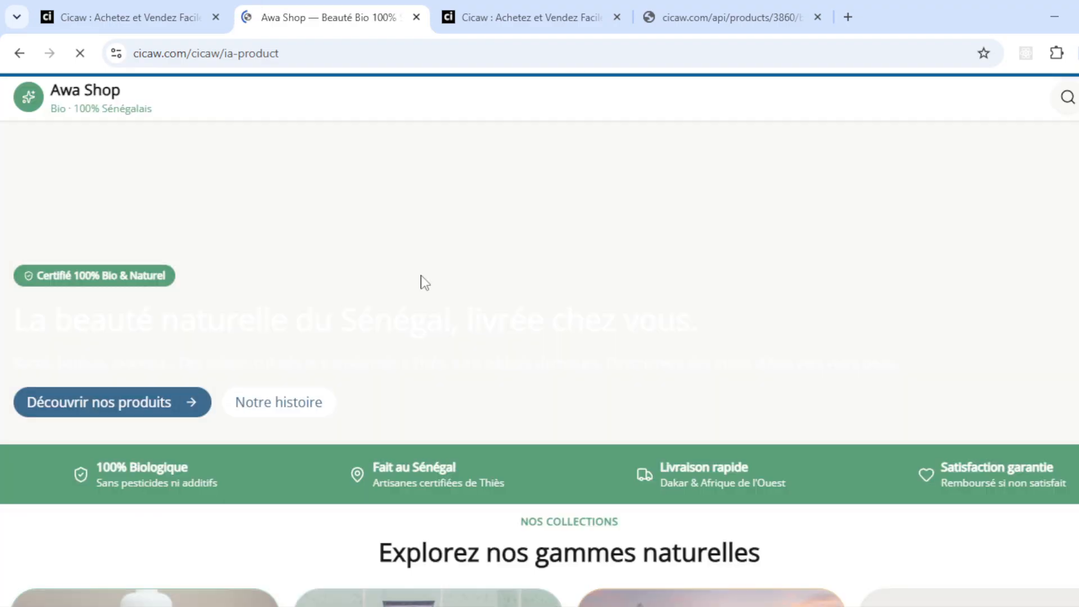
- Inspect the live page's hero image code, then return to the Cicaw studio tab
scroll(424, 282, down, 10)
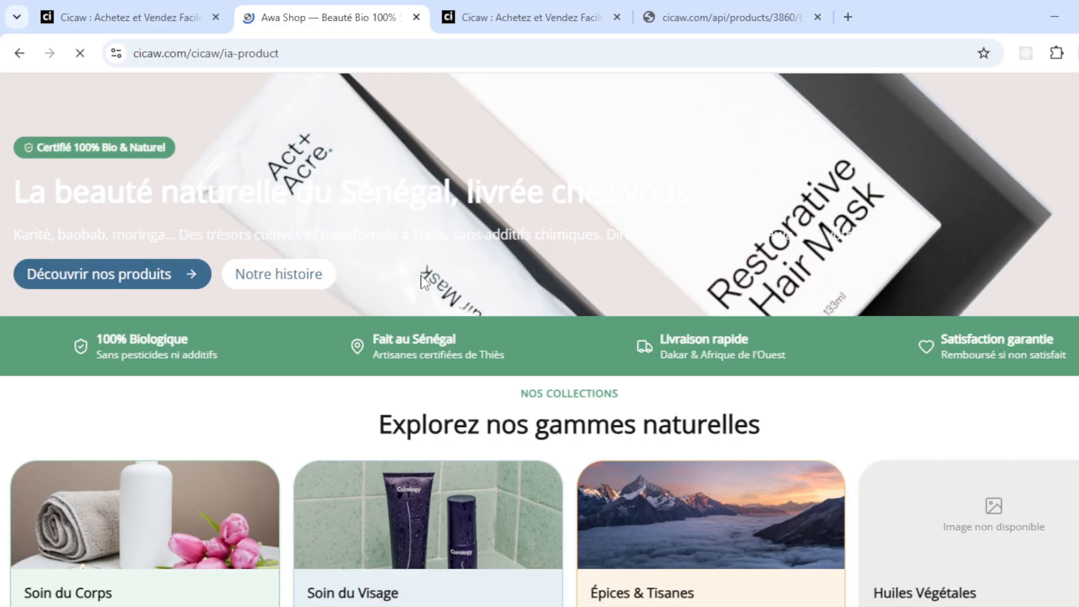
scroll(424, 282, down, 10)
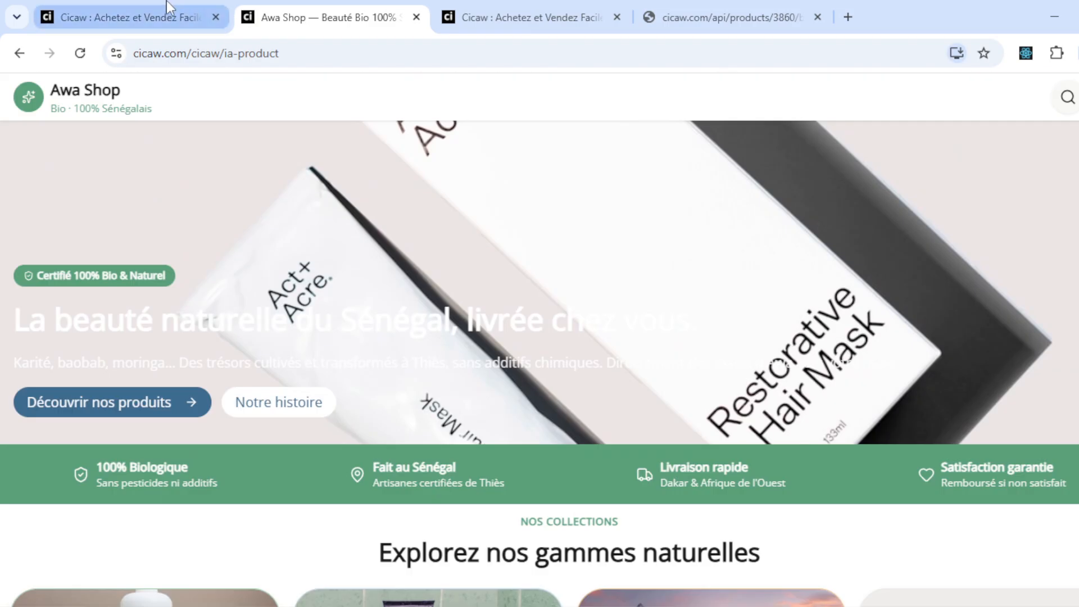
right_click(241, 224)
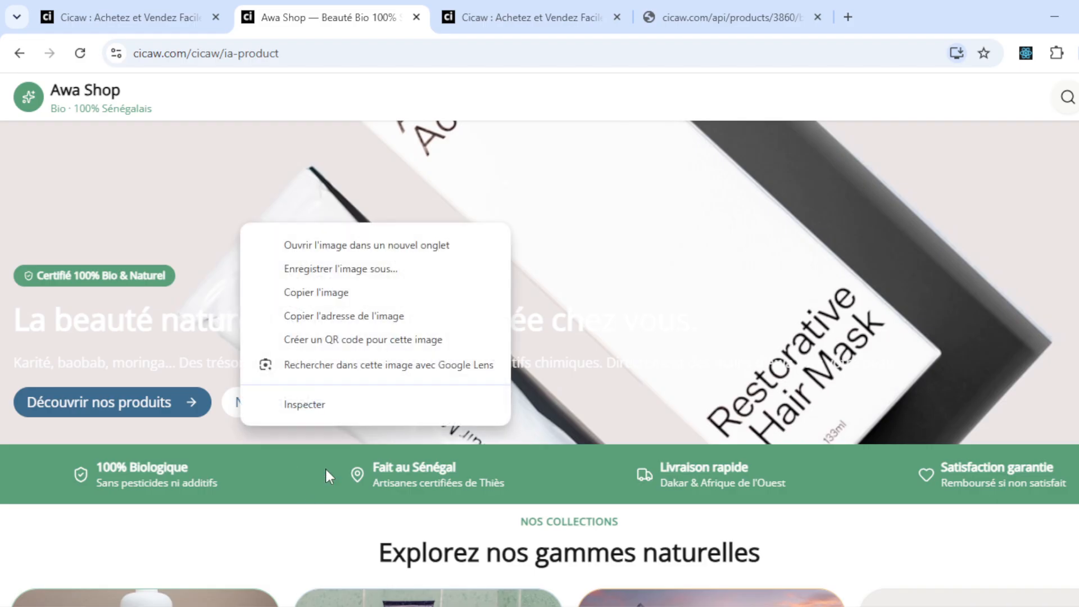
click(363, 407)
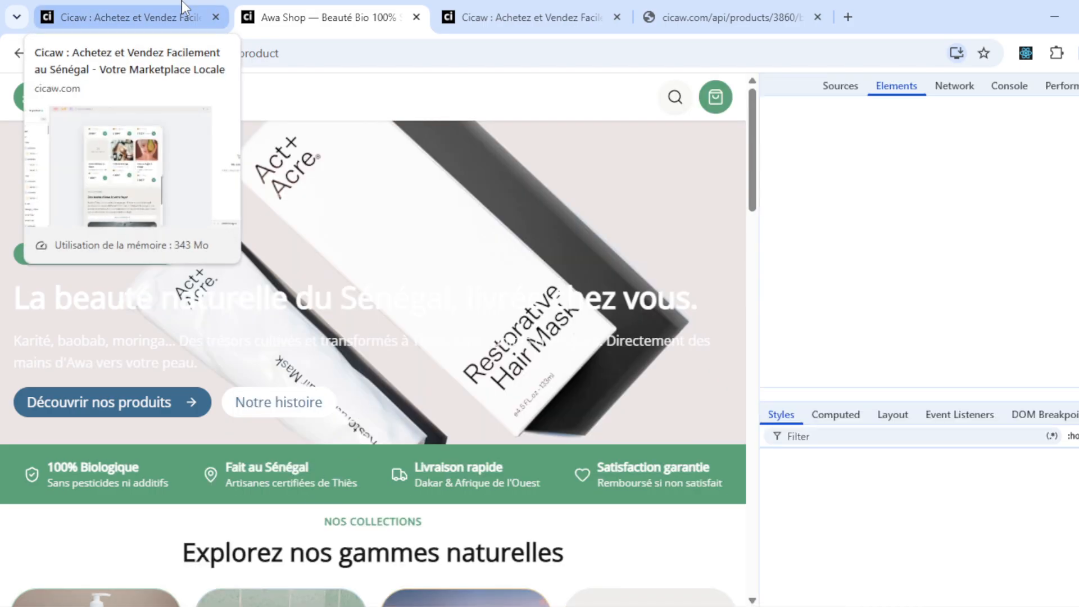
click(183, 10)
- Pan the preview and widen the layers panel to show full layer names
drag(269, 389, 271, 349)
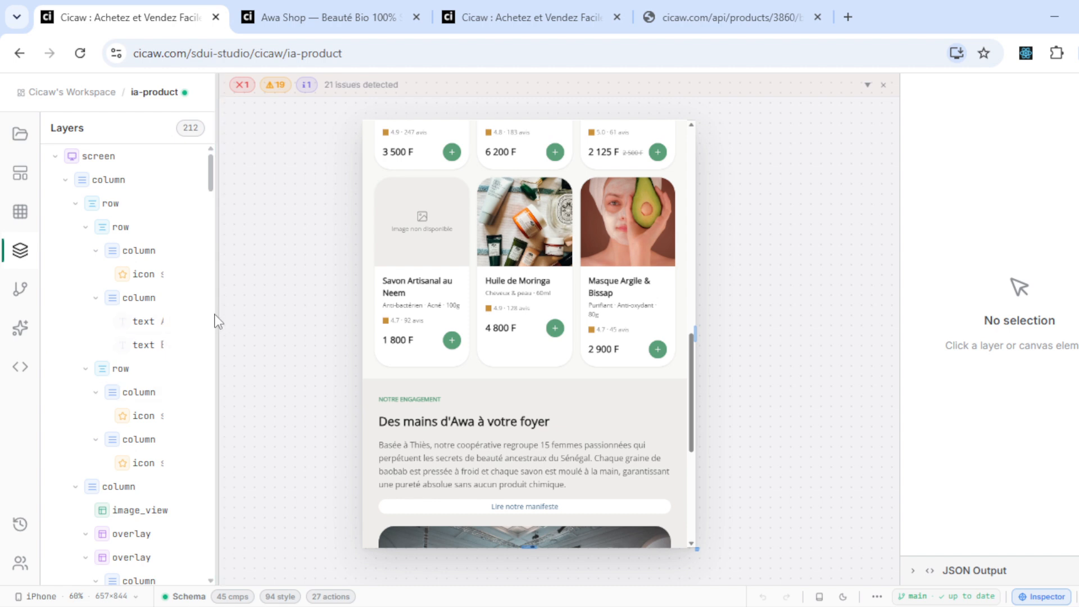
drag(217, 312, 214, 281)
drag(695, 403, 717, 153)
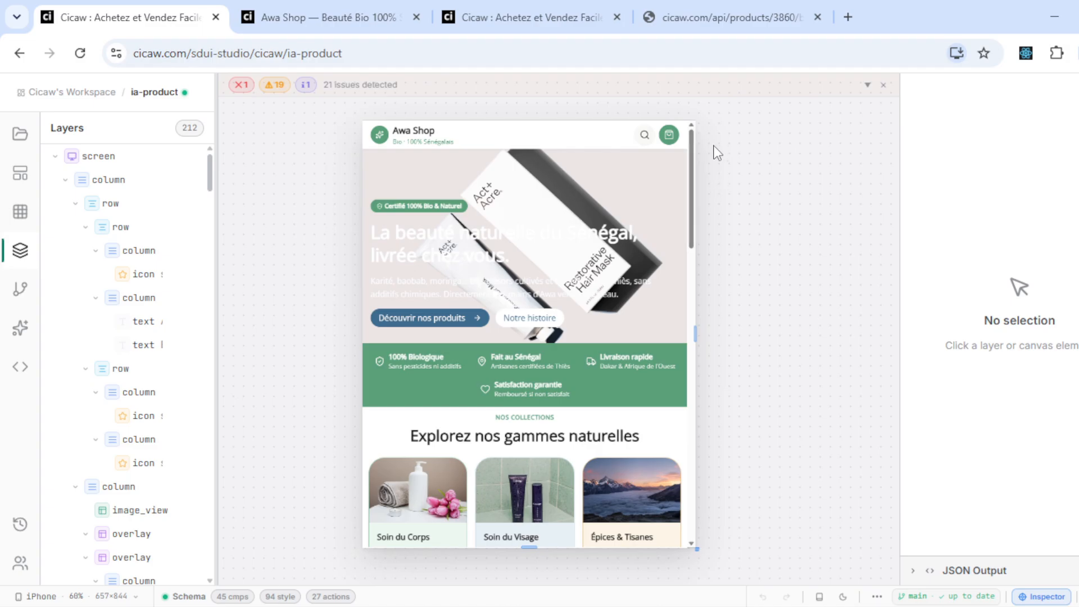
- Go back to the workspace list and open the Cicaw Test workspace
click(102, 91)
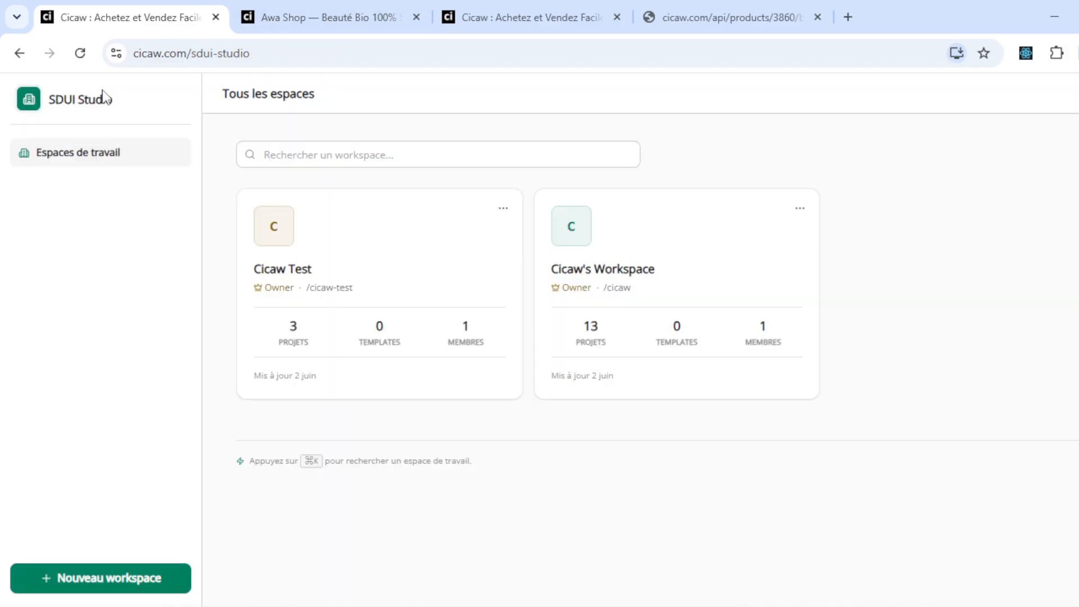
drag(291, 52, 144, 73)
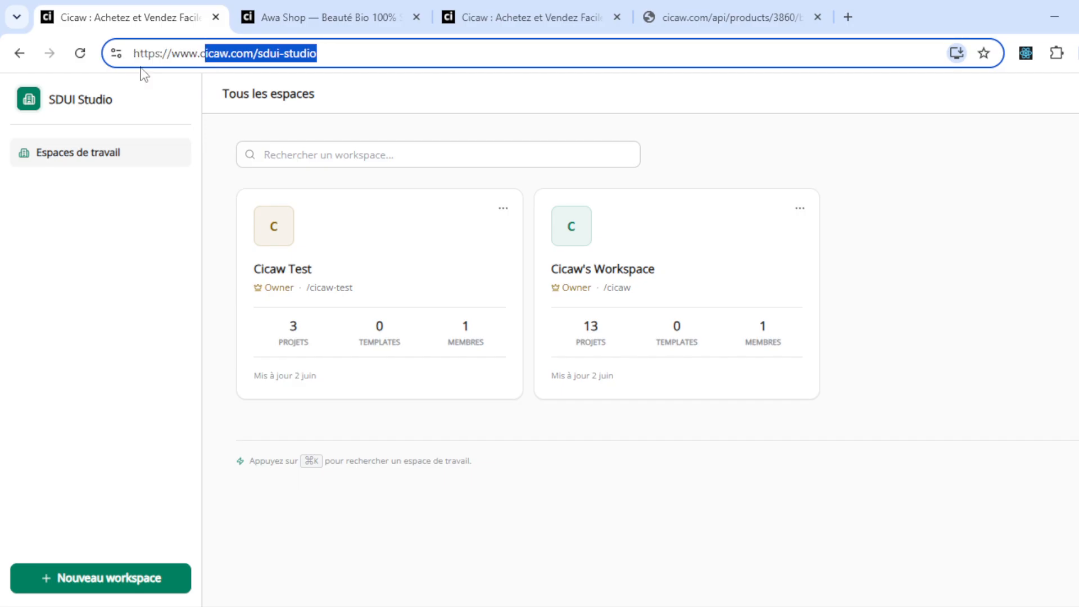
click(335, 52)
drag(335, 51, 255, 53)
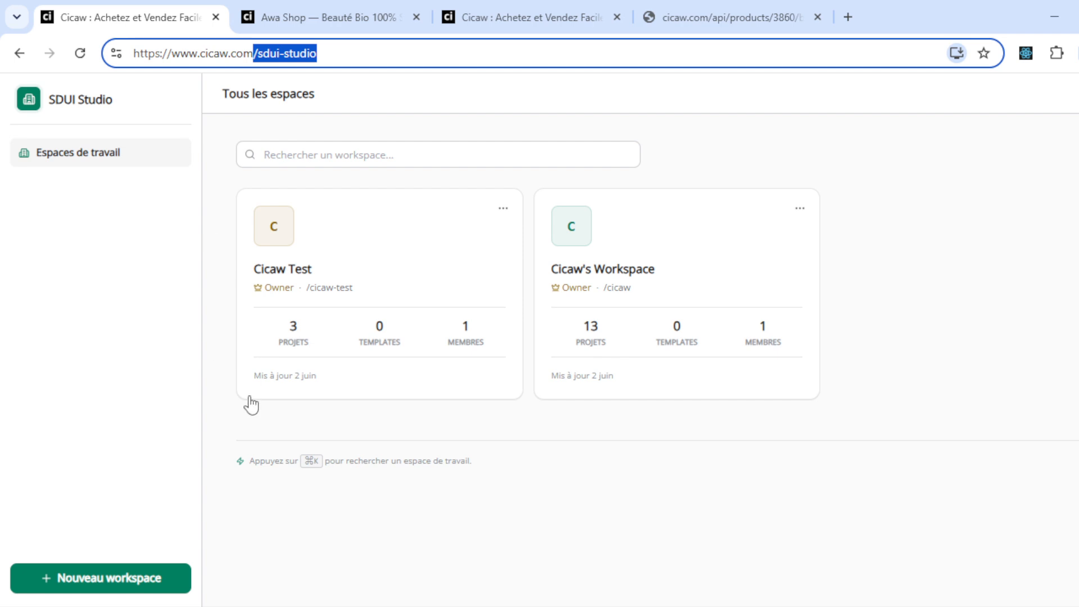
click(330, 296)
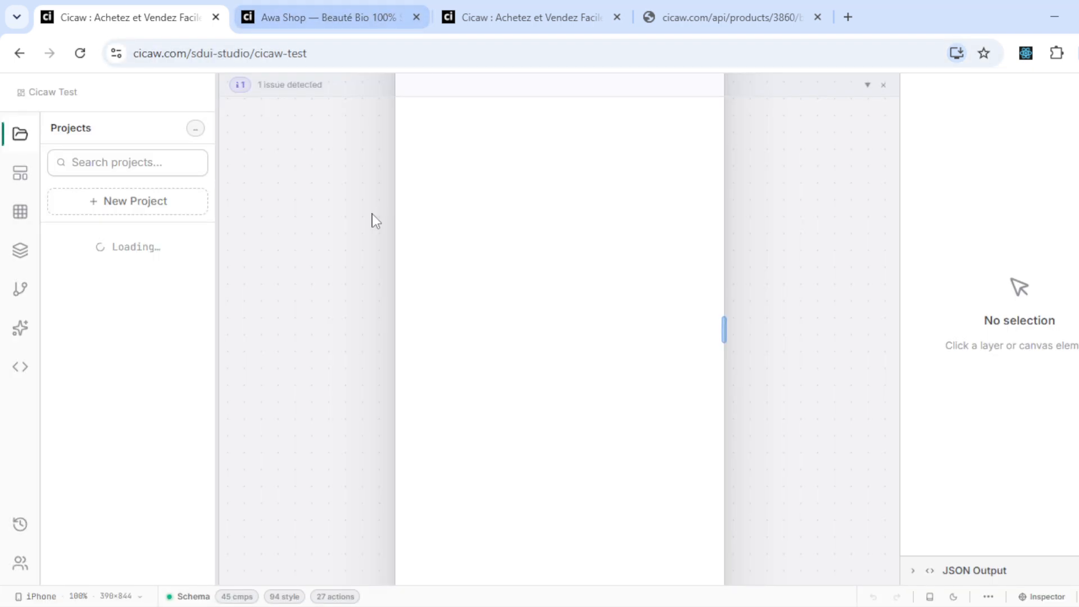
- Build the L'Étincelle landing screen from the JSX code and load it onto the canvas
drag(328, 253, 302, 423)
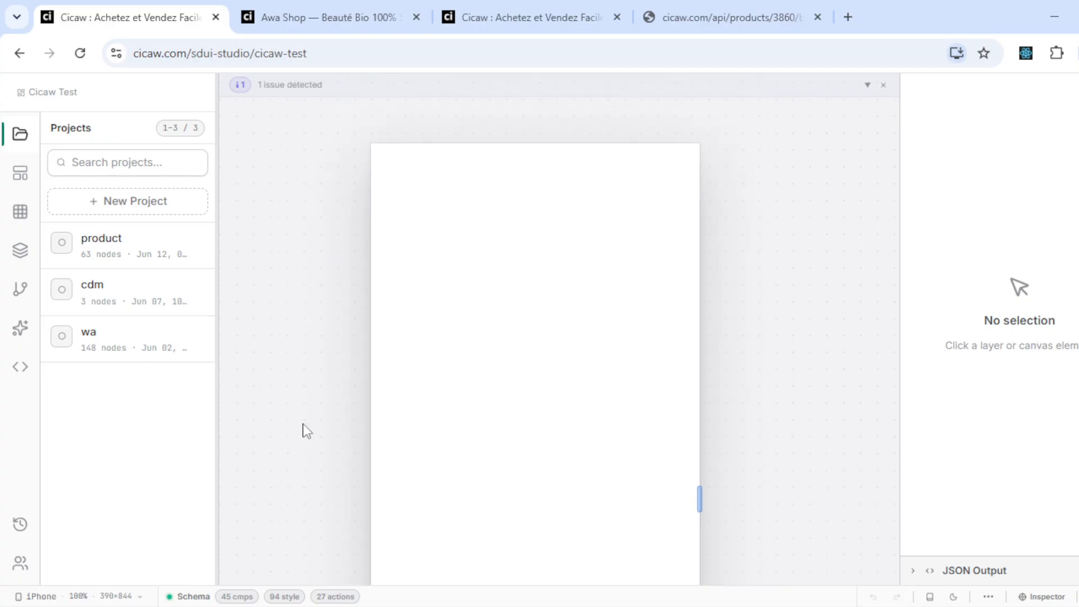
scroll(303, 431, down, 2)
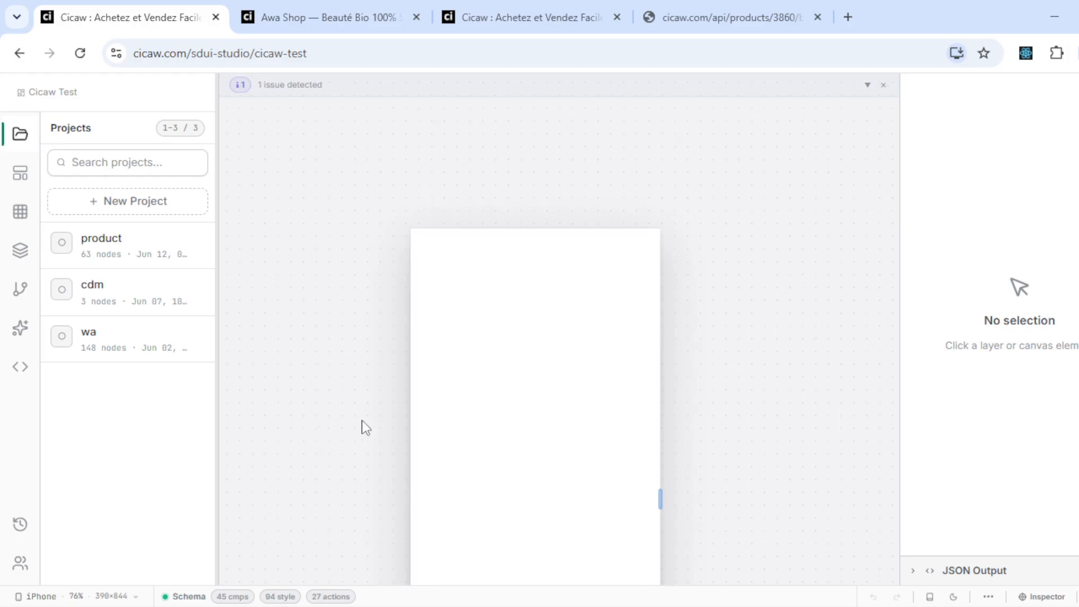
click(21, 368)
drag(351, 389, 330, 273)
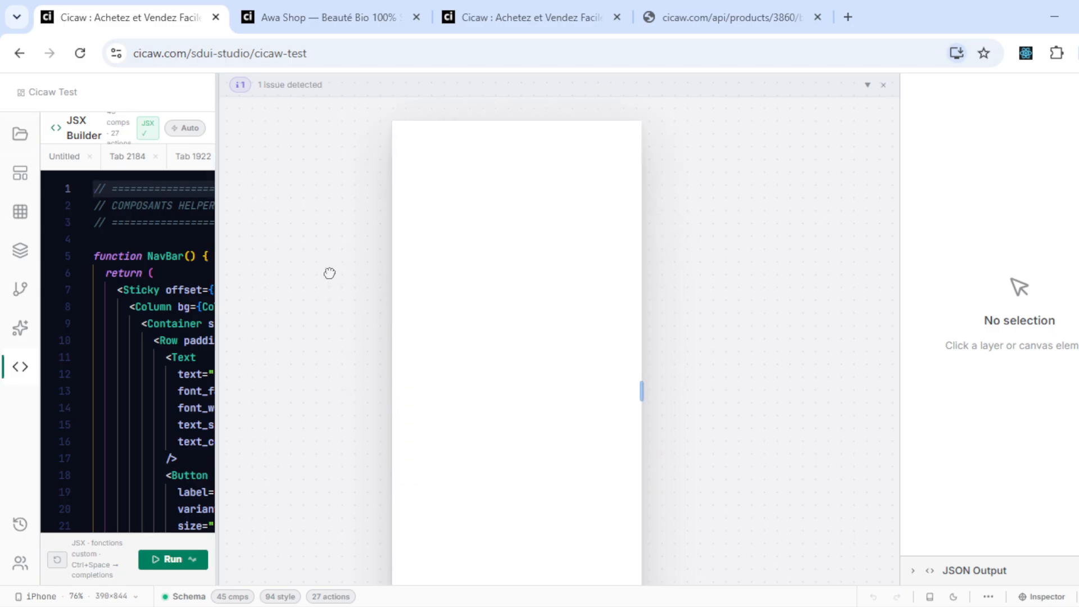
click(184, 562)
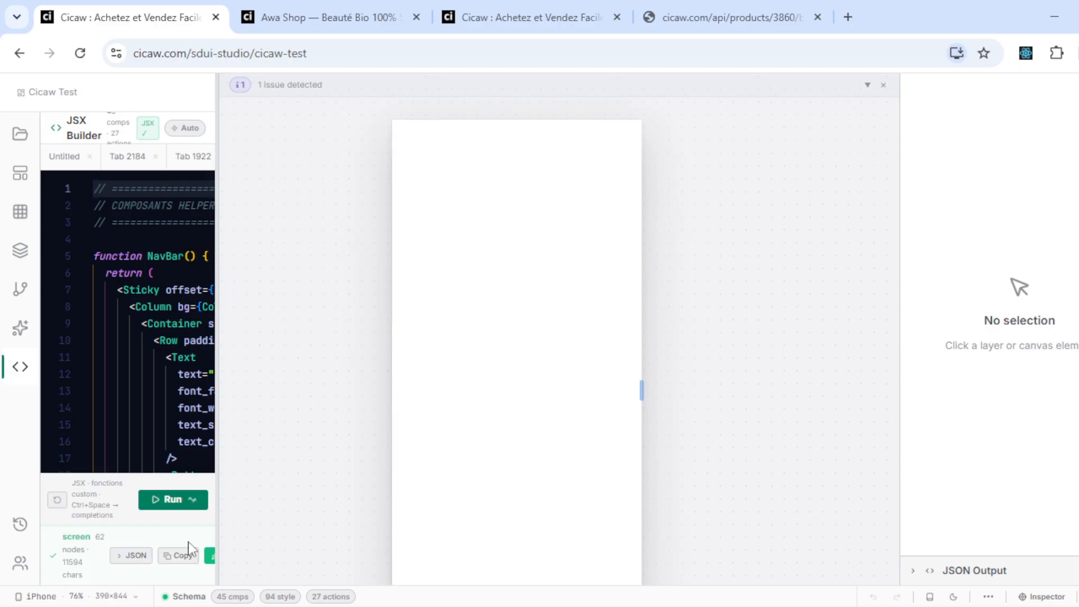
click(211, 556)
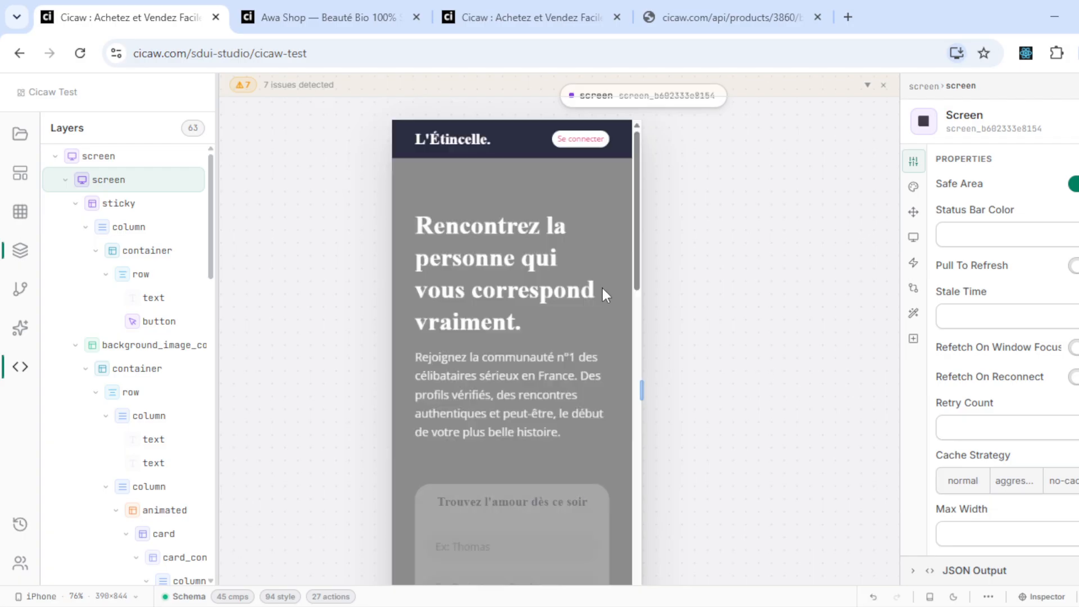
- Widen the artboard to 548×844, reposition it, and browse the component palette
scroll(615, 279, down, 1)
scroll(636, 331, down, 5)
drag(637, 331, 674, 163)
drag(771, 193, 826, 216)
click(20, 212)
scroll(172, 431, down, 2)
scroll(173, 430, up, 2)
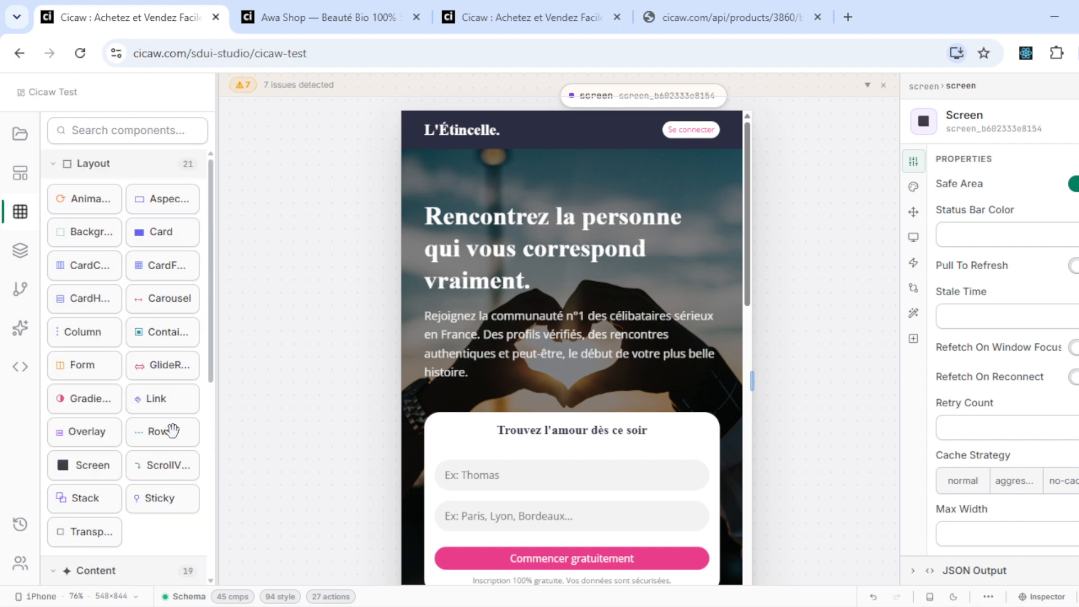
- Look through the Cicaw Test templates, projects and workspace members lists
click(29, 170)
click(20, 134)
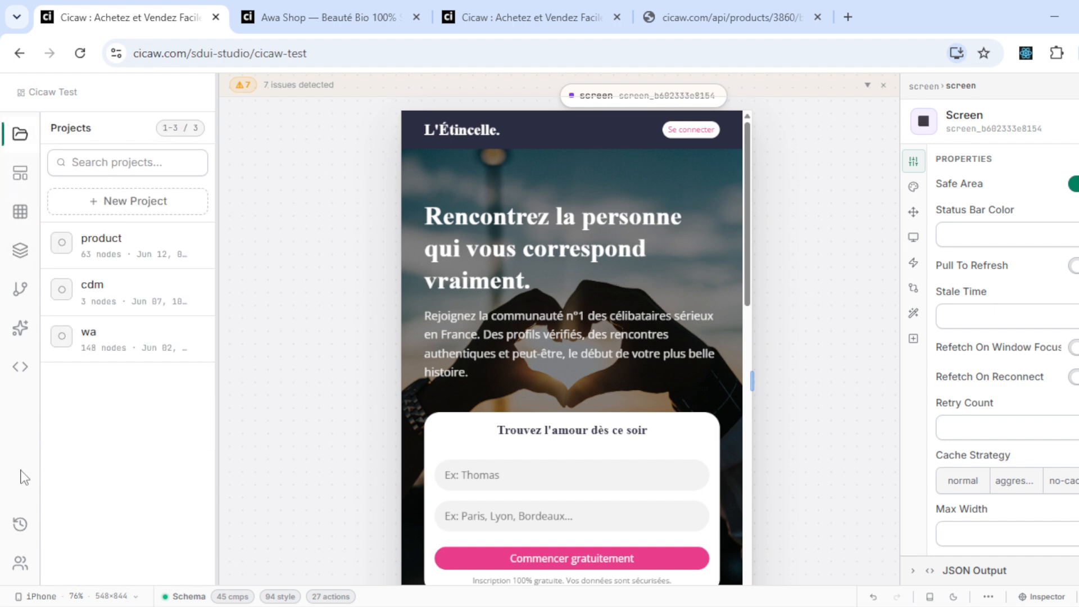
click(21, 567)
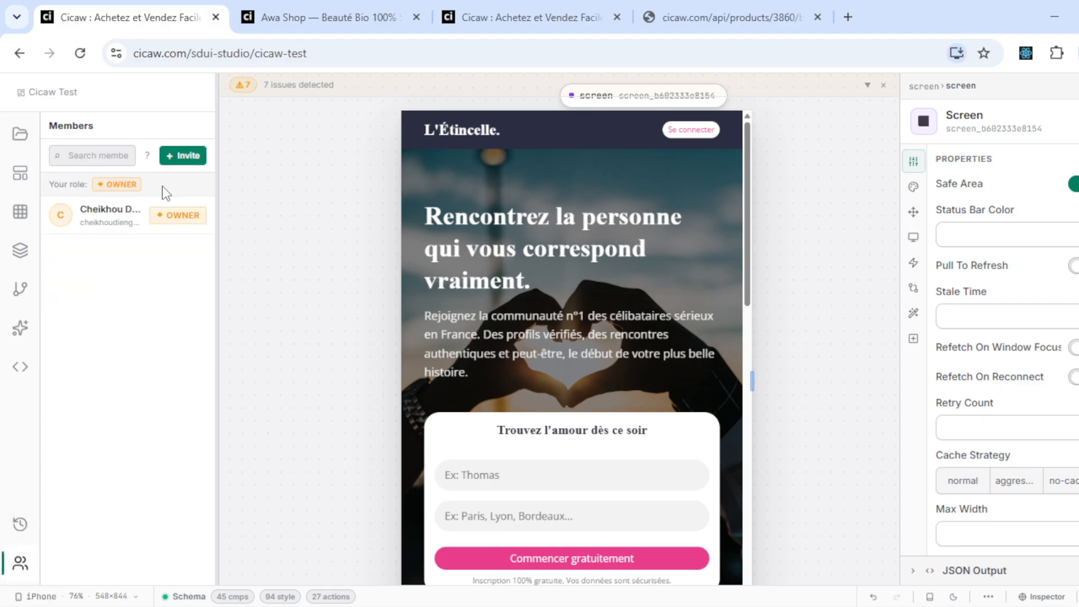
click(35, 124)
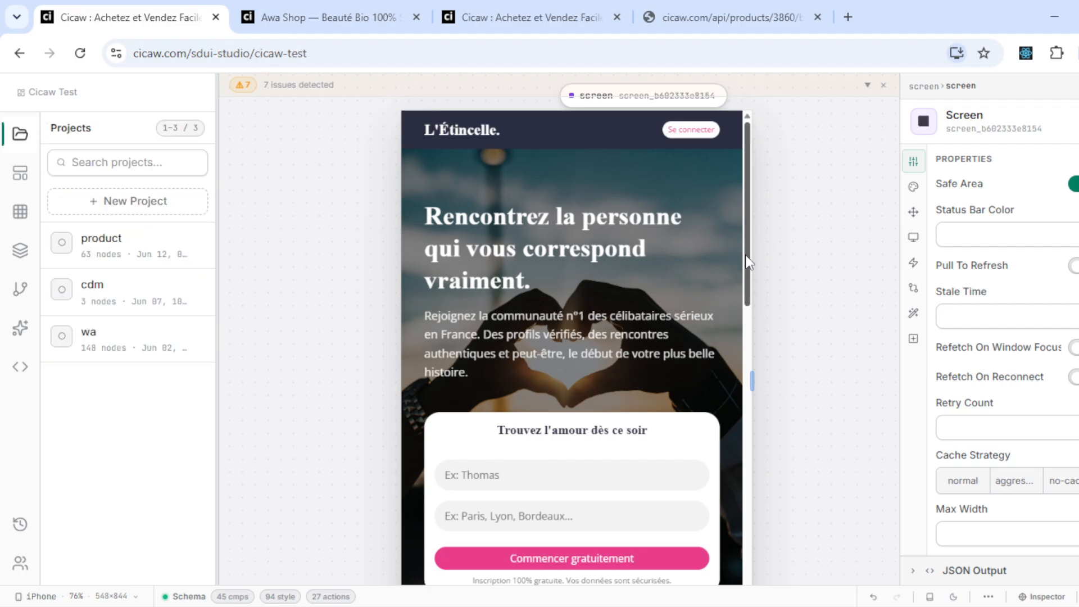
scroll(736, 255, down, 8)
scroll(740, 408, down, 2)
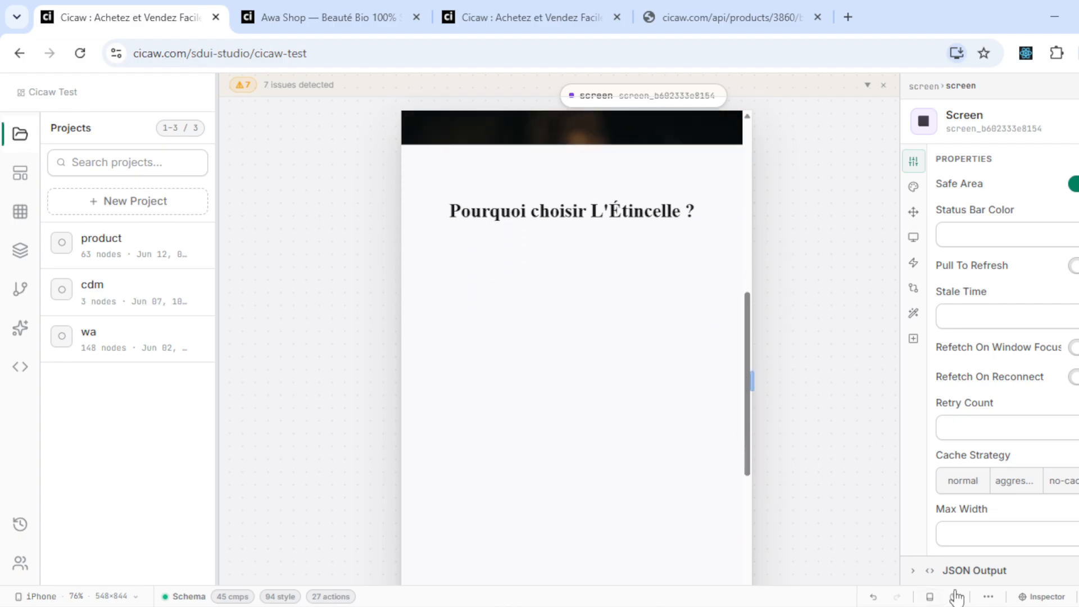
- Set the animation variant to orbit on the layer wrapping the 'Pourquoi choisir' feature cards
click(1029, 598)
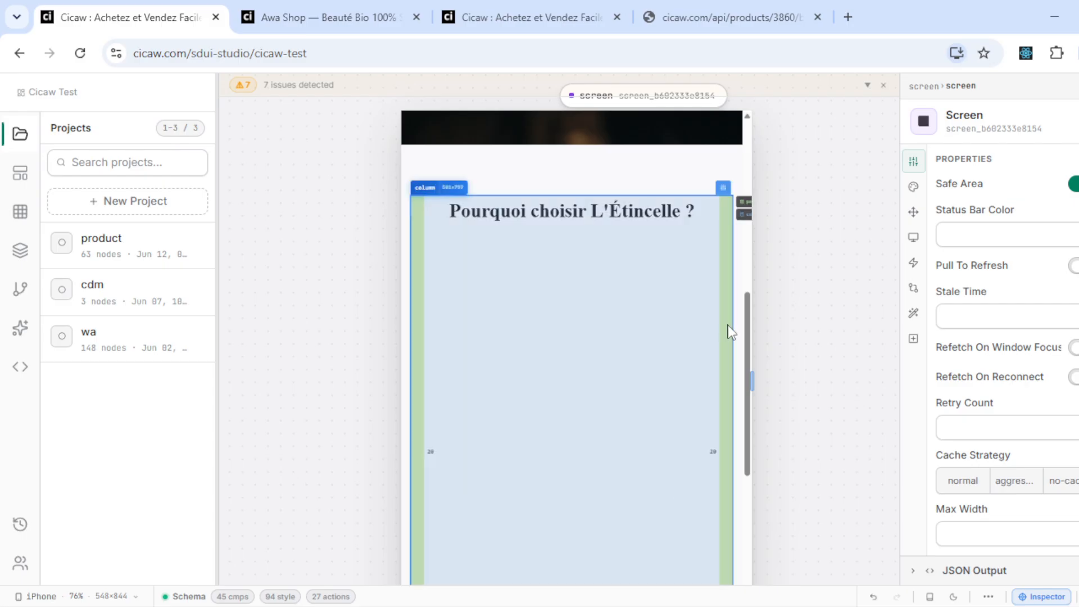
click(729, 332)
scroll(730, 331, down, 5)
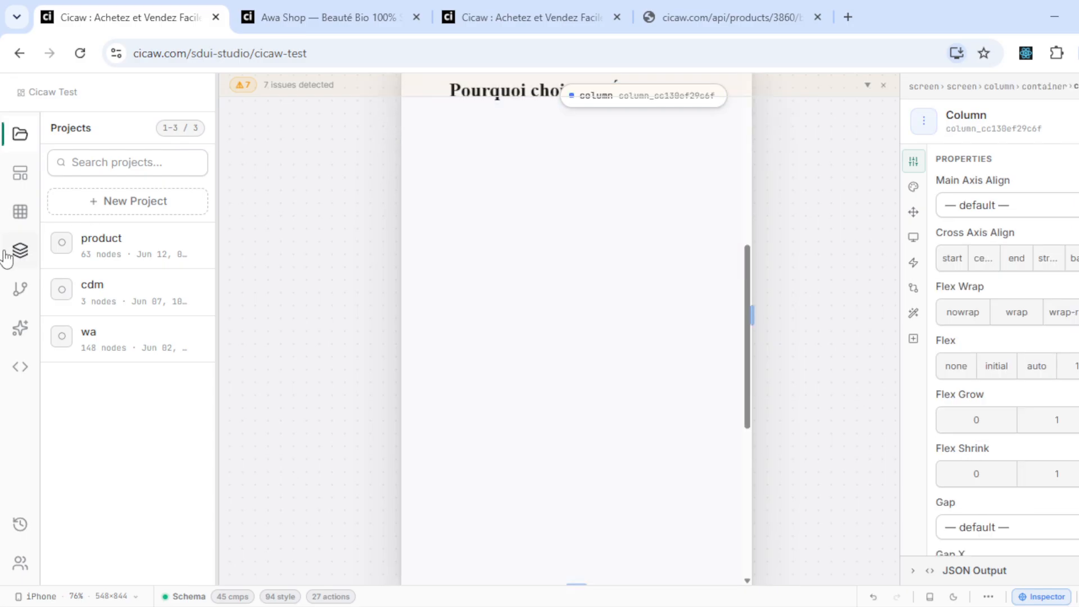
click(17, 253)
scroll(164, 458, down, 3)
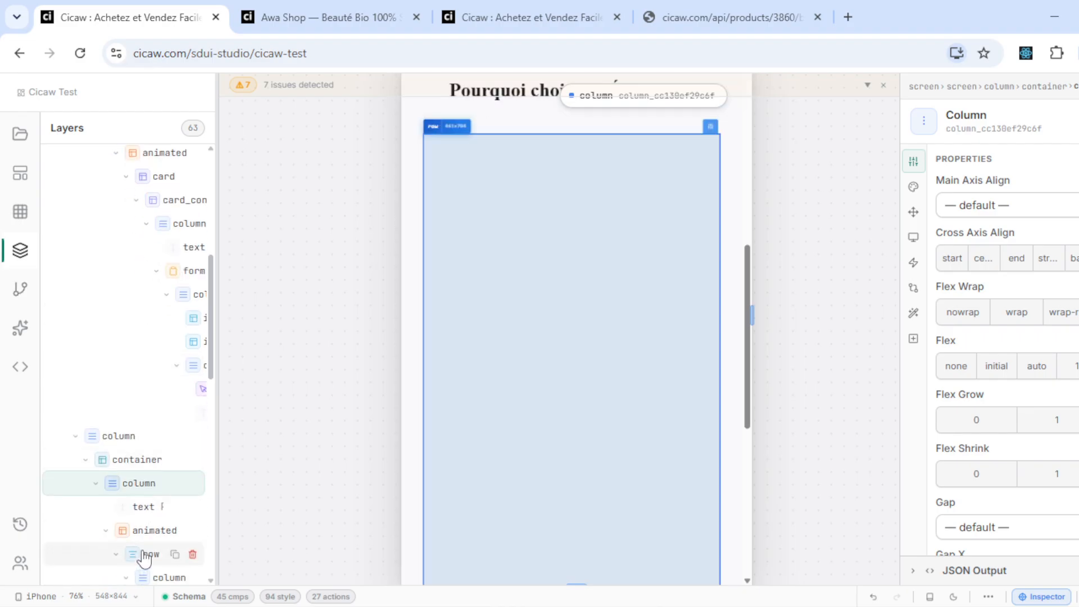
click(145, 536)
click(1001, 225)
click(992, 258)
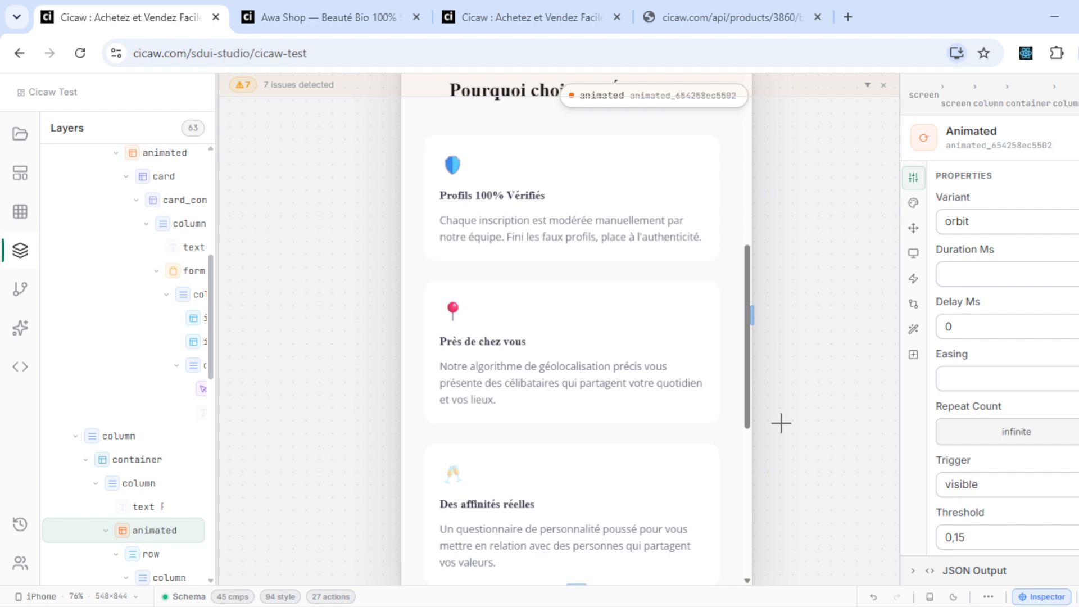
- Reposition the phone preview, inspect the animation duration field, and return to the projects list
drag(750, 412, 767, 199)
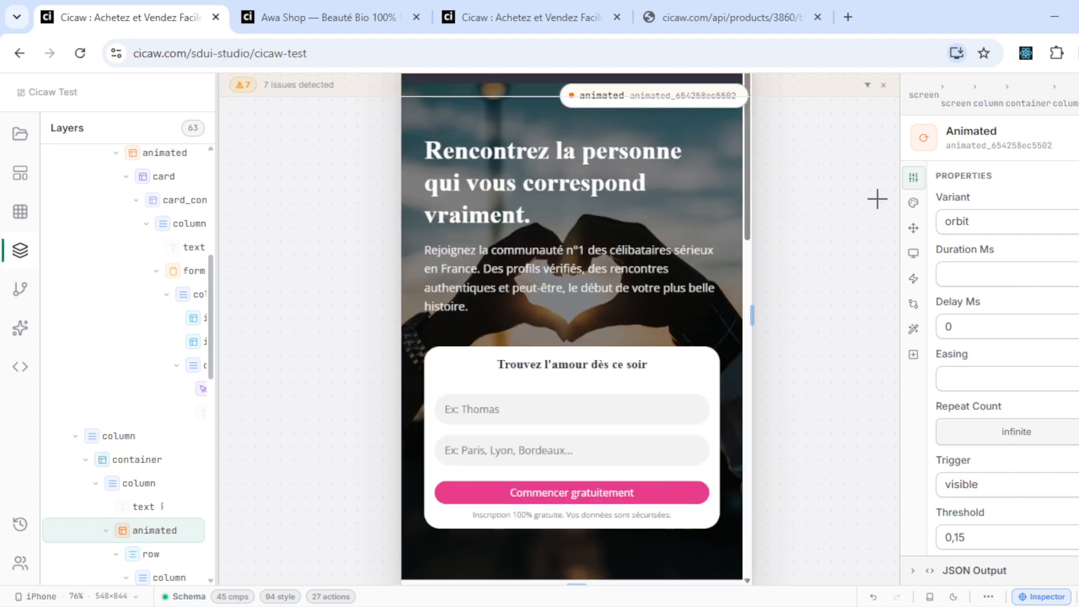
drag(877, 199, 859, 323)
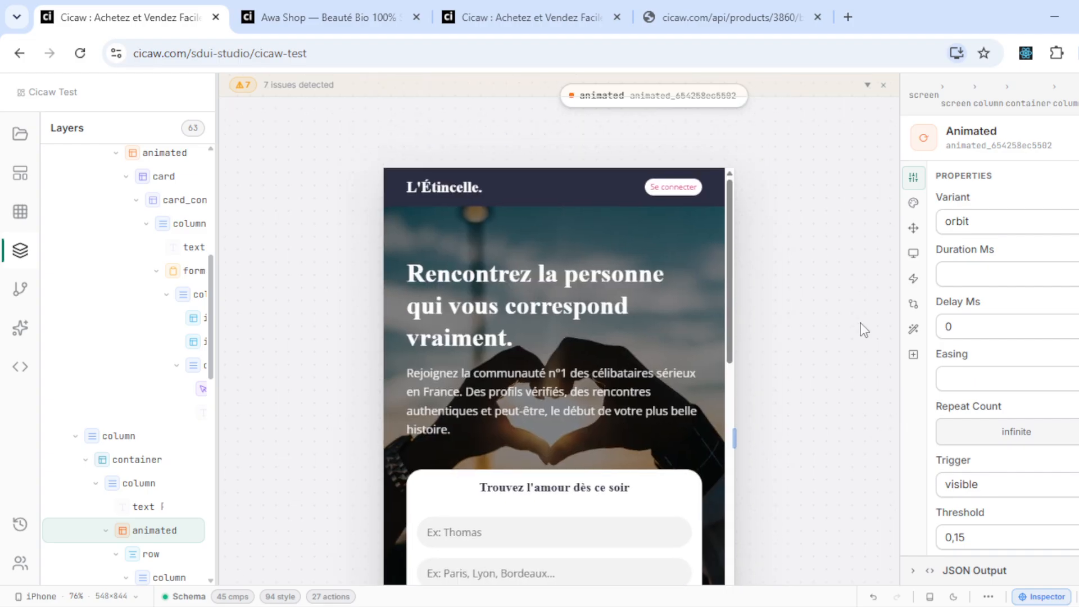
scroll(864, 330, down, 2)
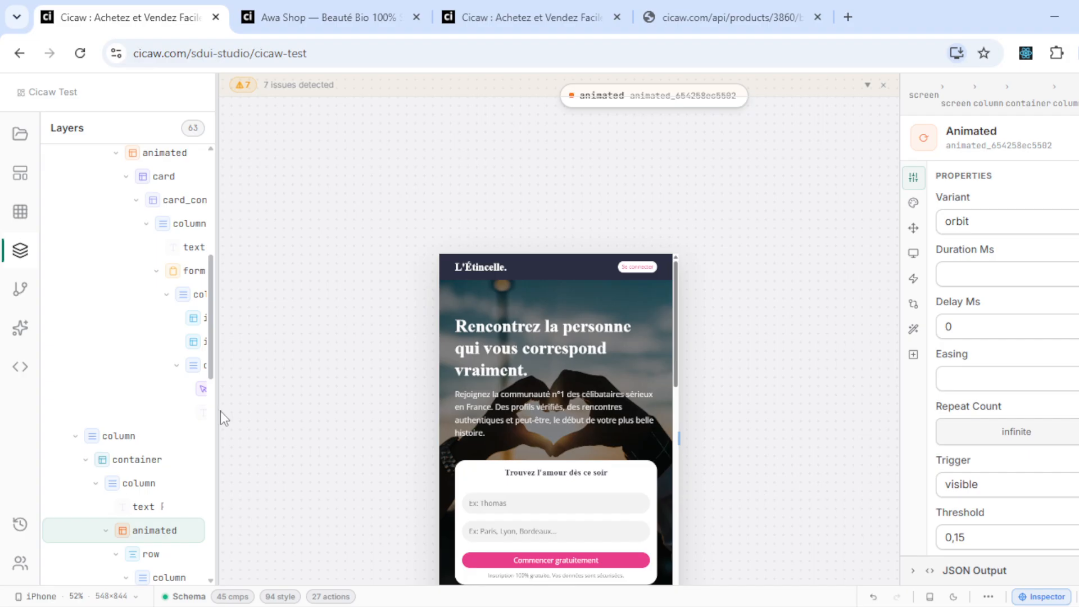
click(962, 276)
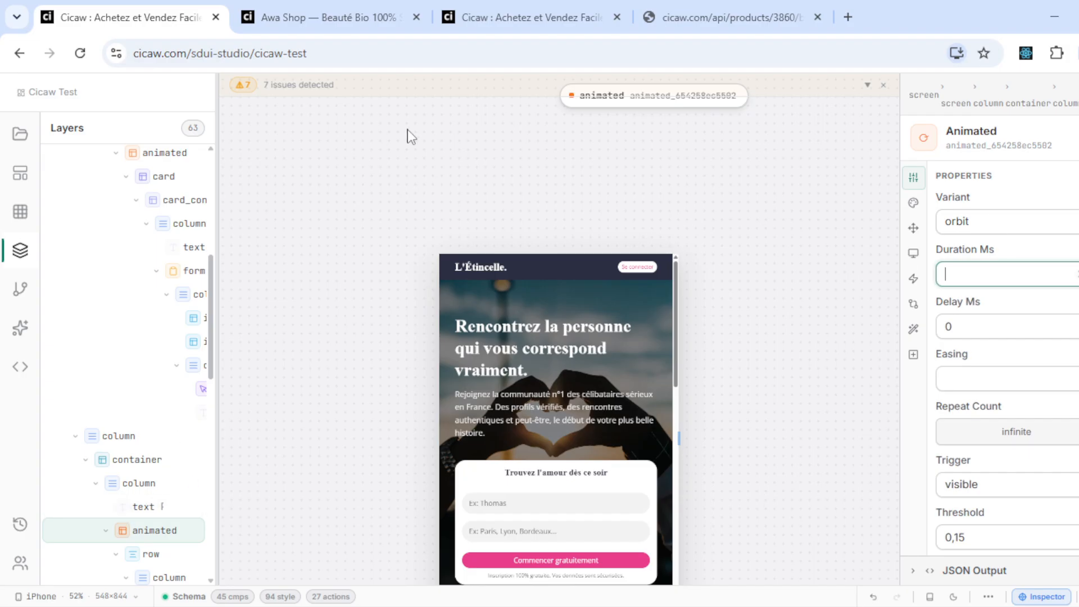
click(28, 135)
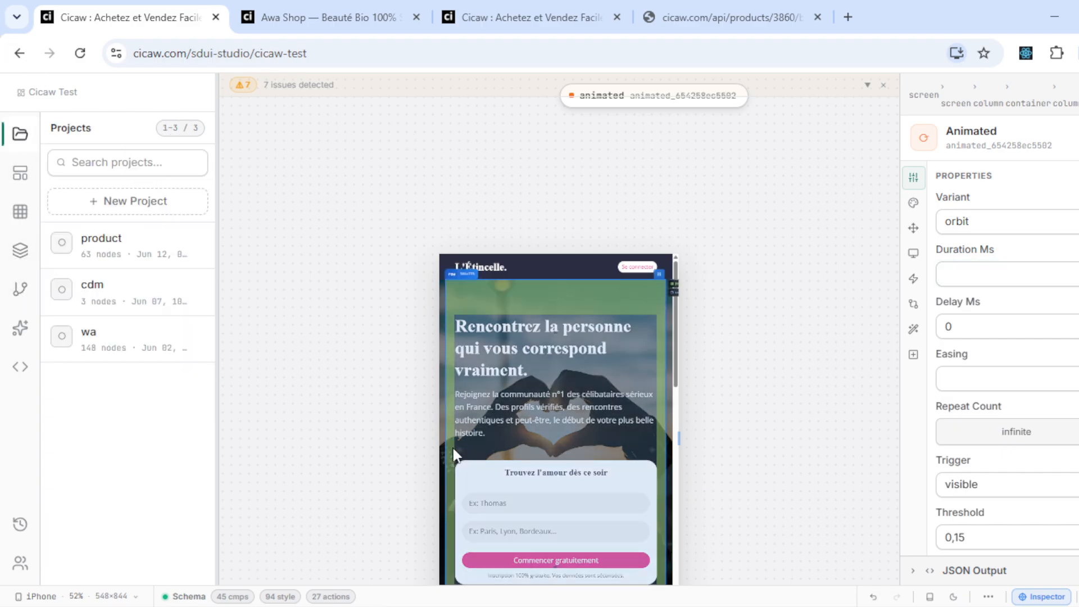